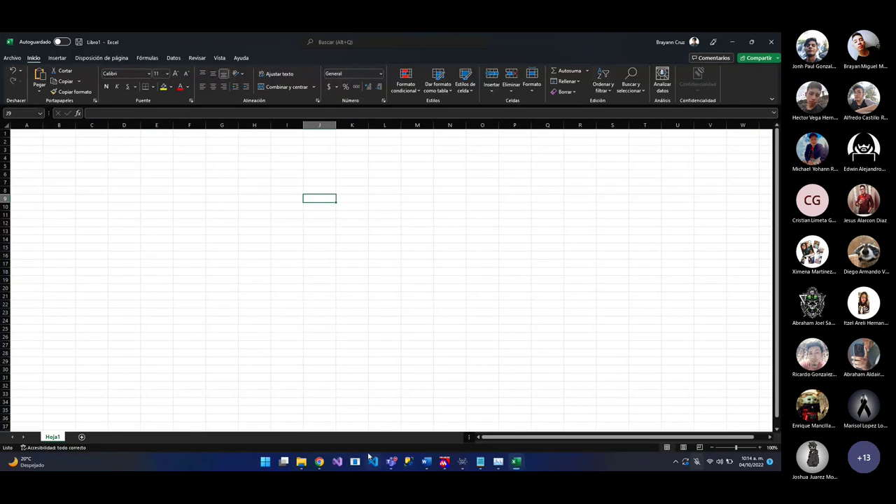
Look for the exercise statement in the Teams meeting and the browser's class notebook page
click(390, 461)
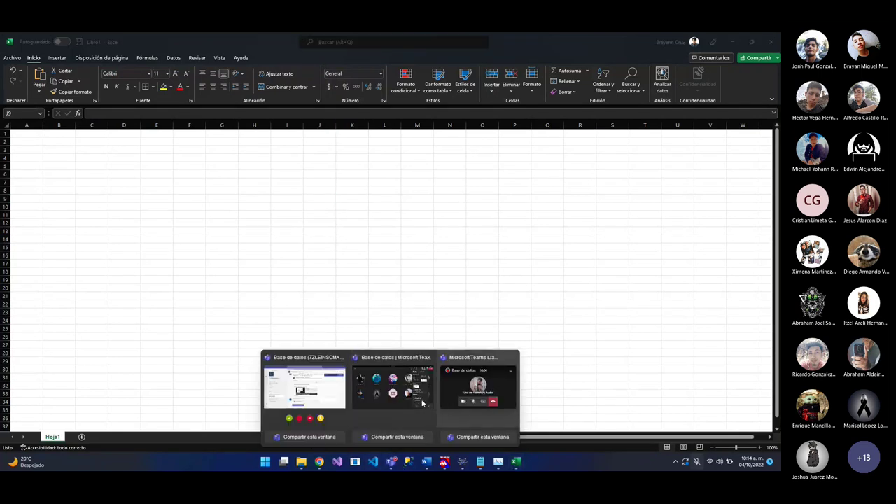
click(313, 375)
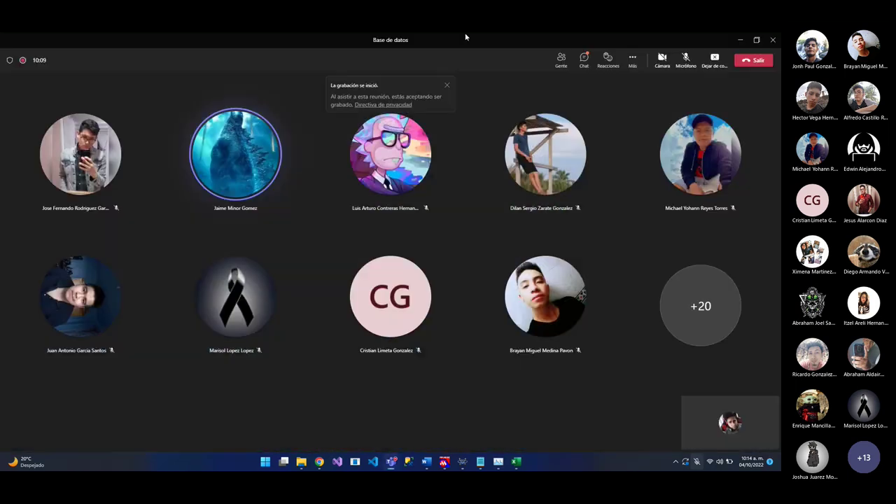
key(alt+Tab)
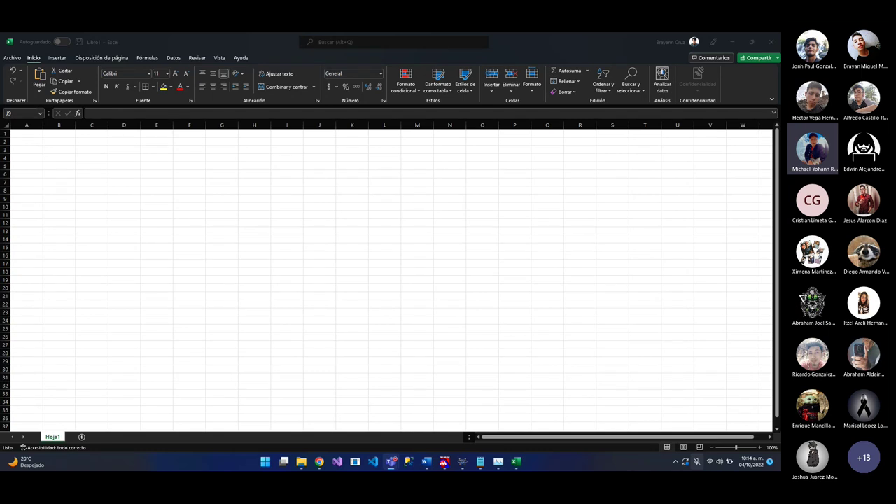
key(alt+Tab)
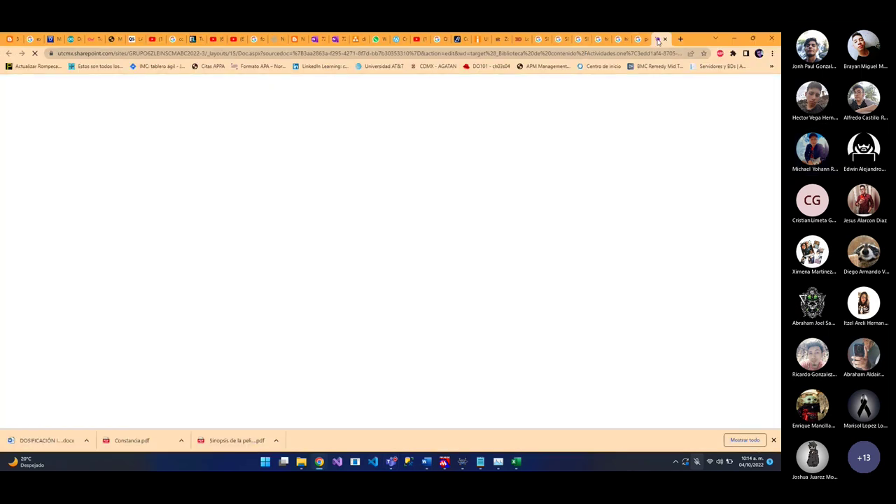
key(alt+Tab)
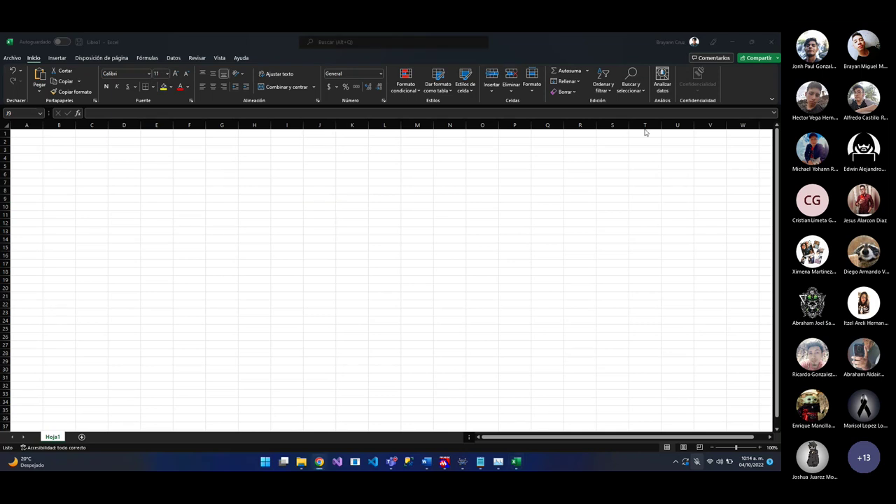
click(493, 135)
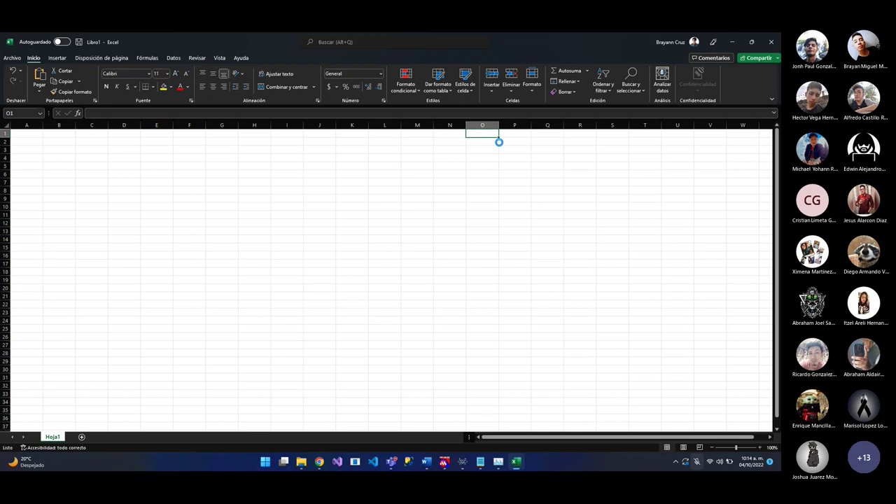
key(ctrl+v)
key(ctrl+z)
Paste the whole "Ejercicio 5: Carreteras" statement into cell A1, and resize column A and row 1 to fit the text
click(27, 131)
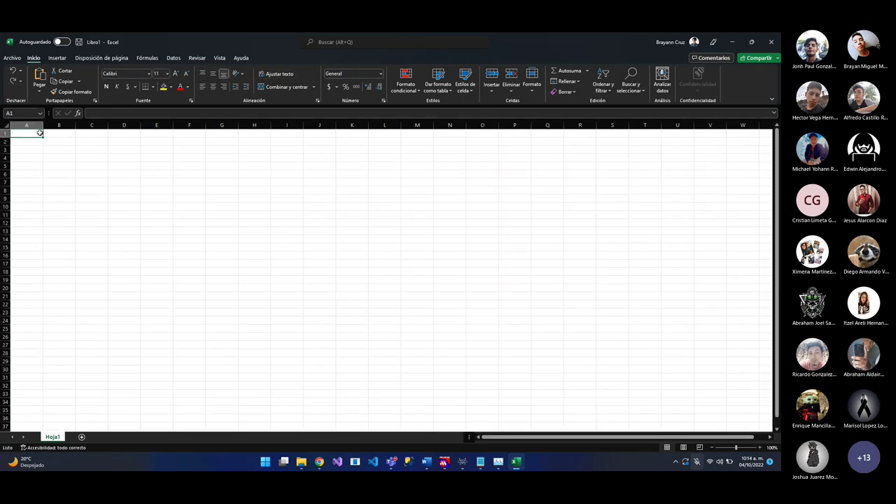
key(ctrl+v)
key(ctrl+z)
click(119, 114)
key(ctrl+v)
key(Return)
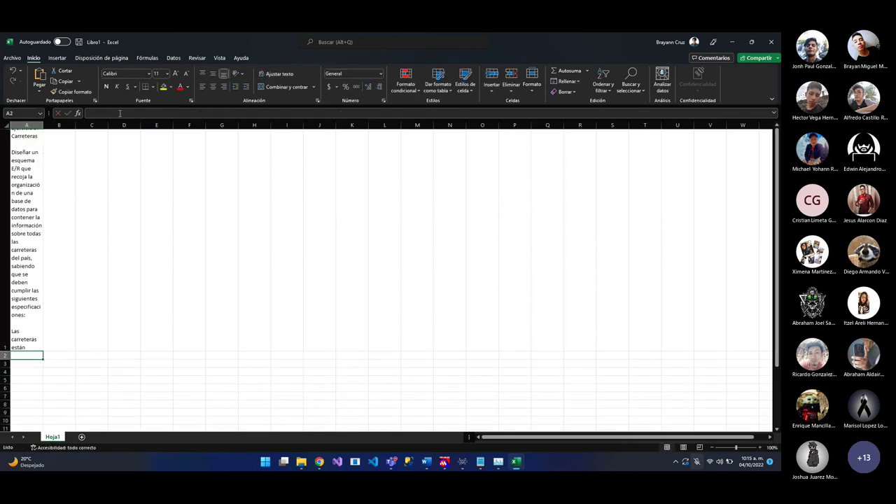
drag(42, 124, 342, 150)
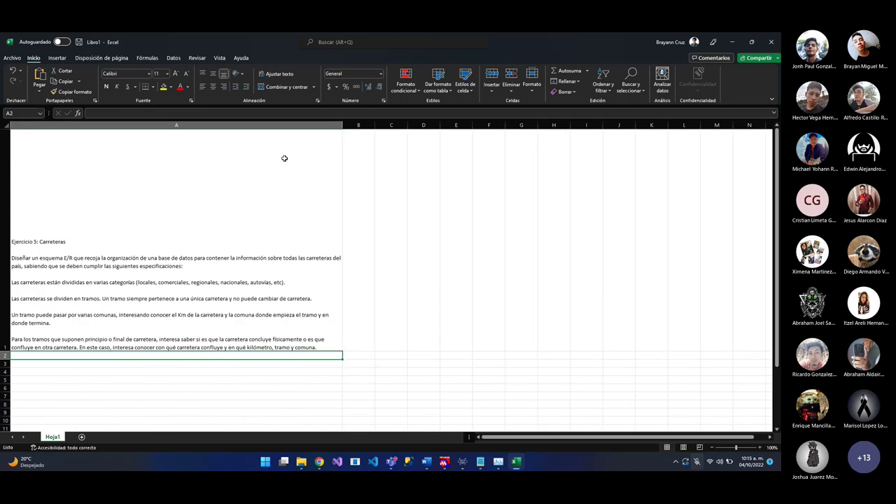
drag(7, 351, 11, 259)
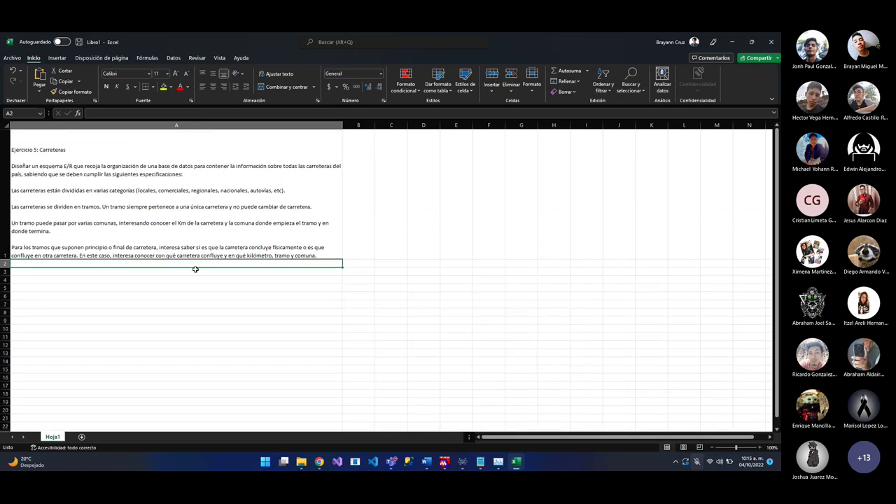
click(278, 288)
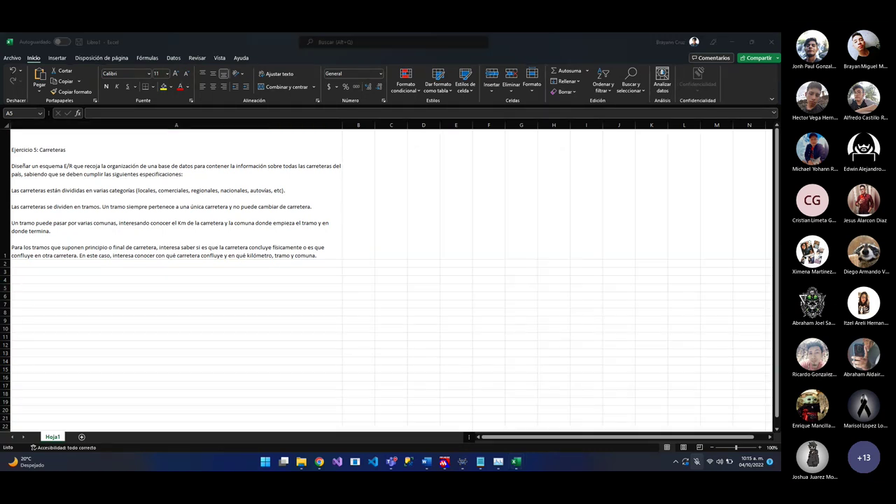
key(ctrl+shift+m)
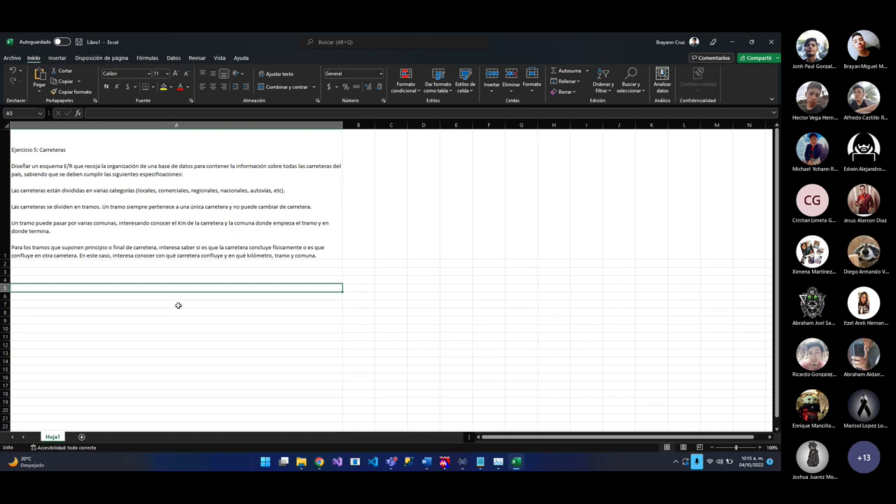
text(Carreteras)
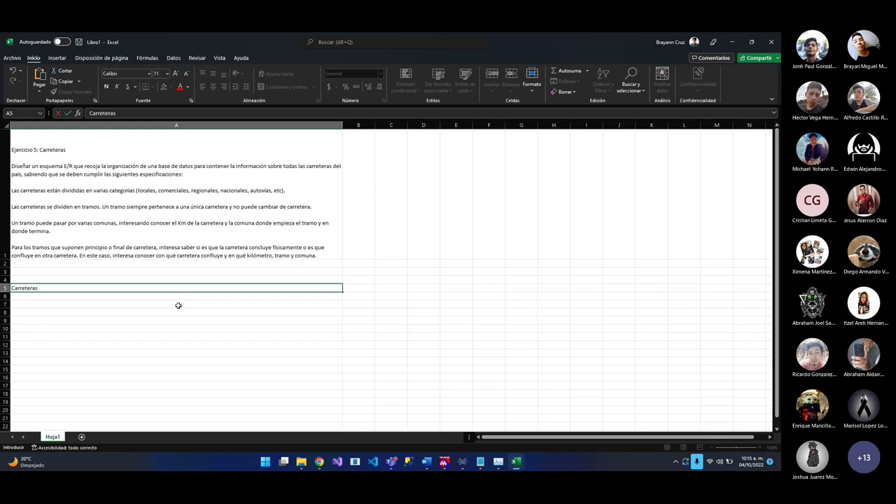
key(BackSpace)
key(BackSpace)
key(BackSpace)
key(BackSpace)
key(BackSpace)
key(BackSpace)
key(BackSpace)
key(BackSpace)
key(BackSpace)
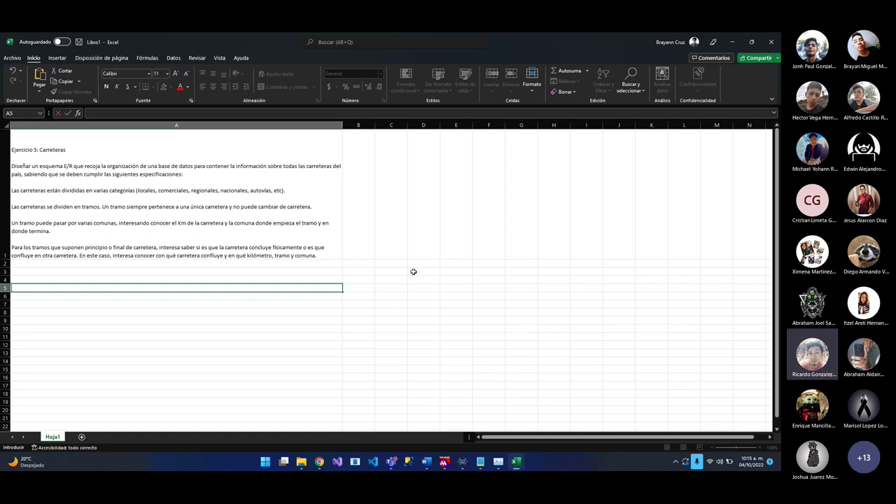
Enter the entity headers Carreteras in B4 and Tramo in C4
click(375, 282)
click(370, 282)
text(Carre)
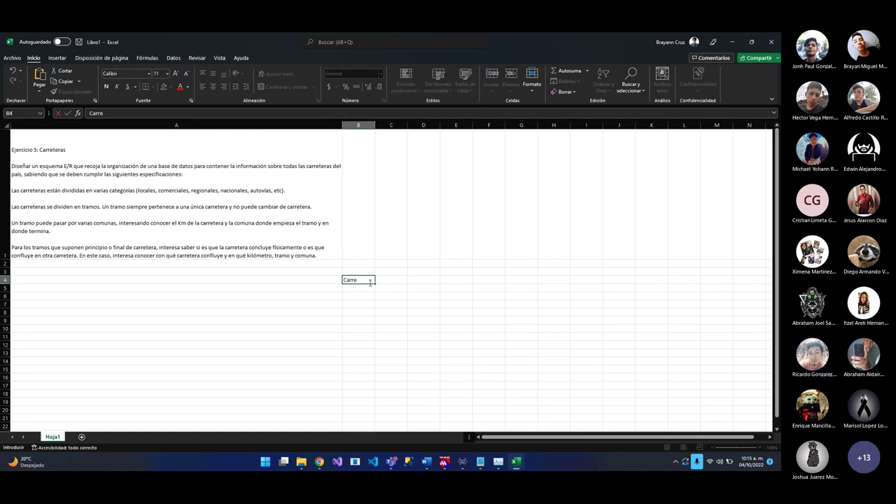
text(teras)
key(Tab)
text(Cate)
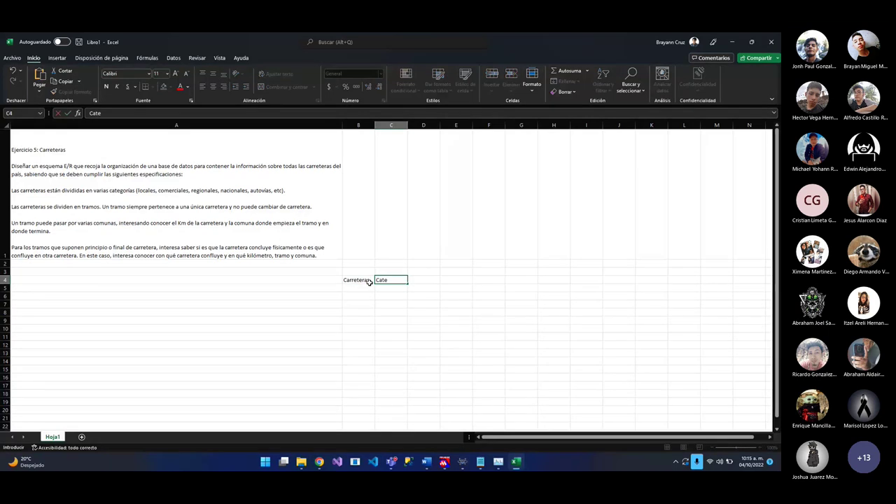
key(BackSpace)
key(BackSpace)
key(BackSpace)
key(BackSpace)
text(Tramo)
click(371, 287)
Enter Categoria as the third entity header in D4
click(369, 282)
key(Right)
key(Right)
text(Cate)
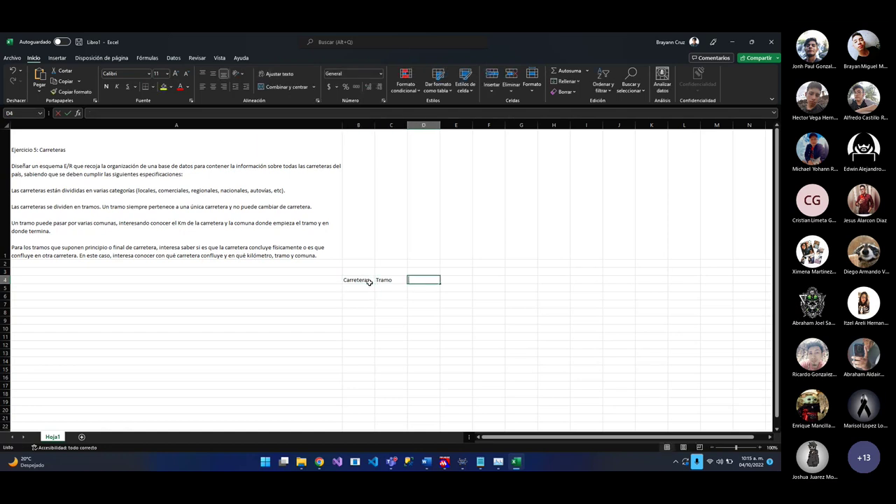
text(goria)
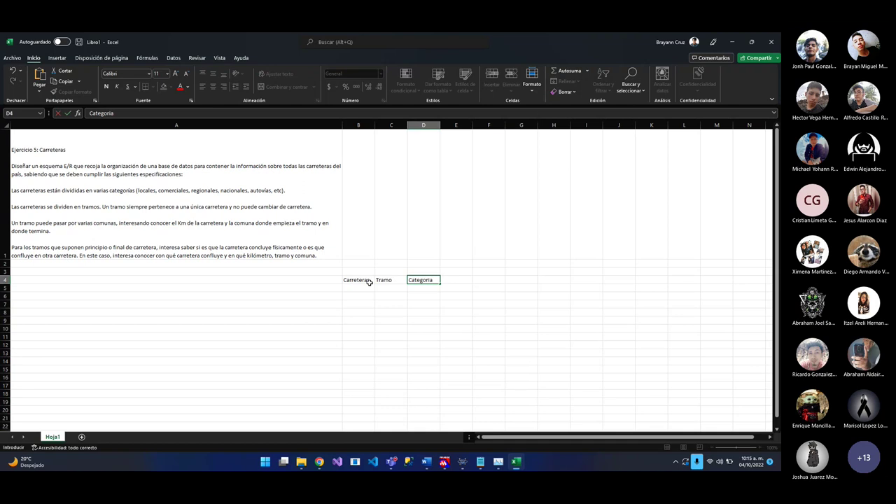
key(Return)
key(Left)
key(Left)
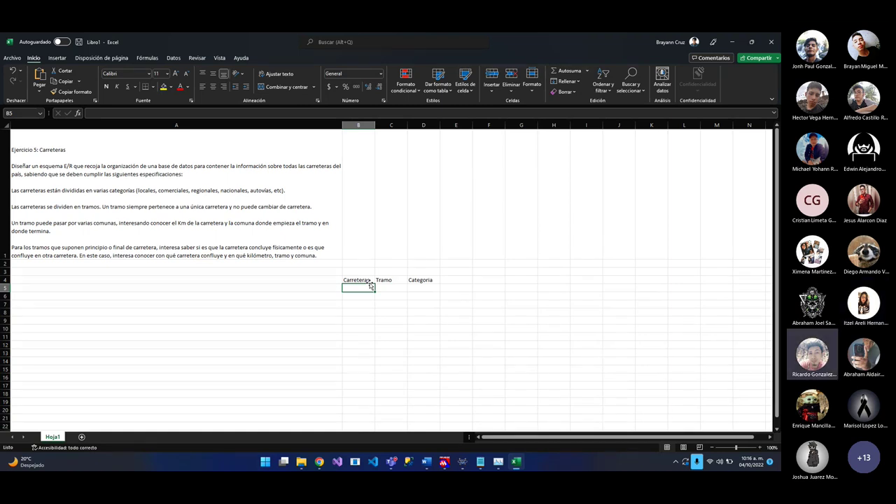
key(Right)
key(Right)
key(Right)
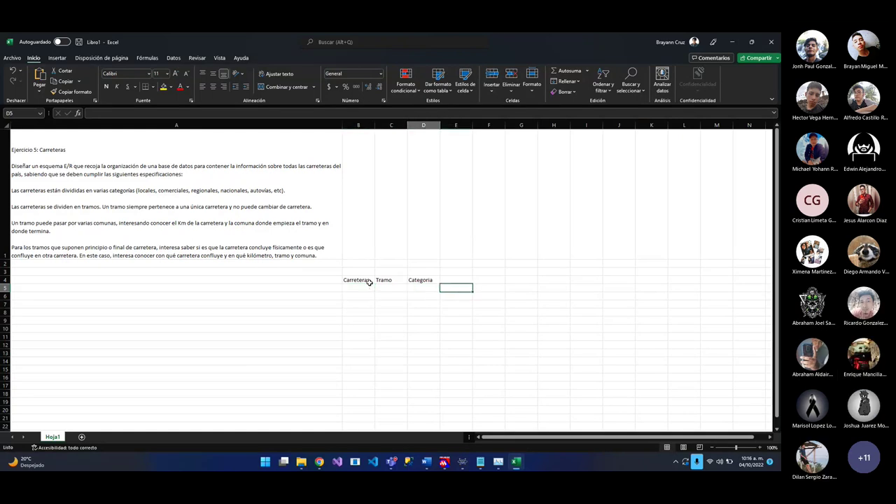
key(Left)
text(id_)
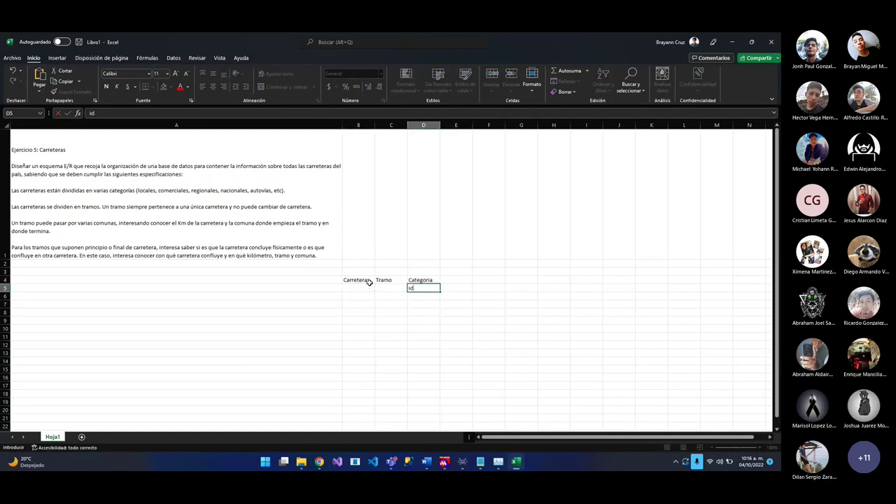
key(Escape)
Replace the header in D4 with Tipo_Carretera and fit column D to its text
key(Up)
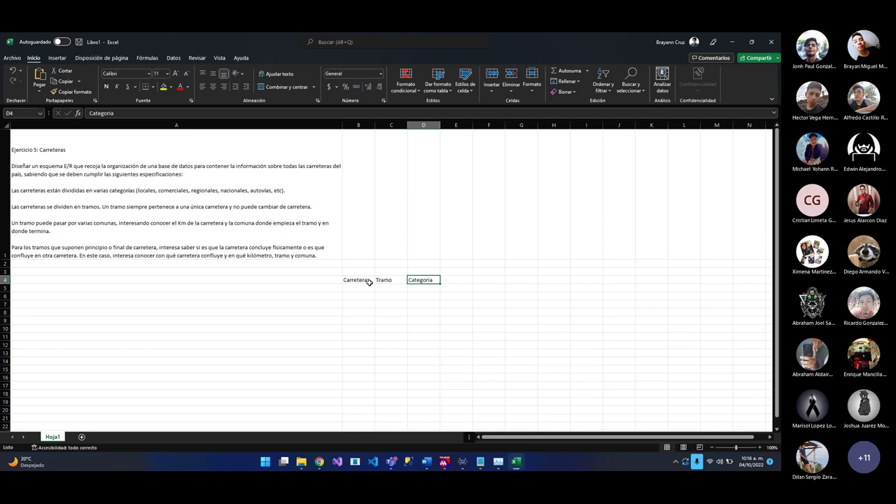
text(Tipo)
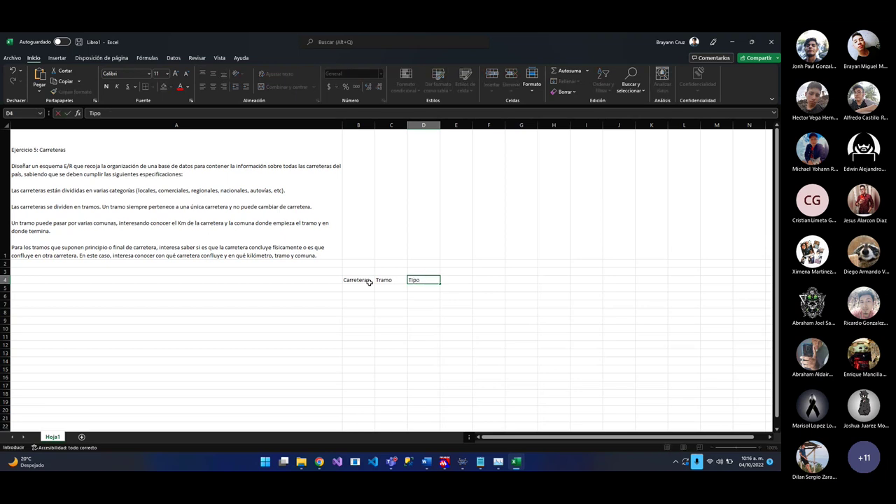
text(_Carretera)
key(Return)
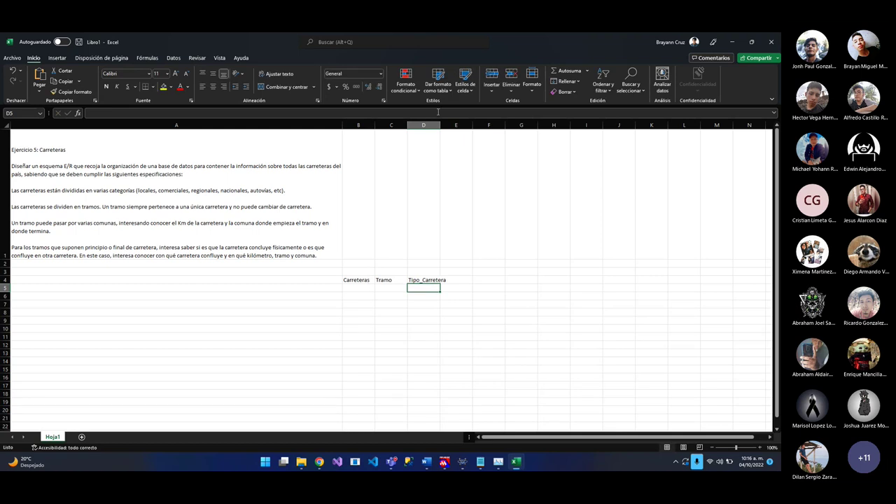
double_click(440, 124)
click(356, 281)
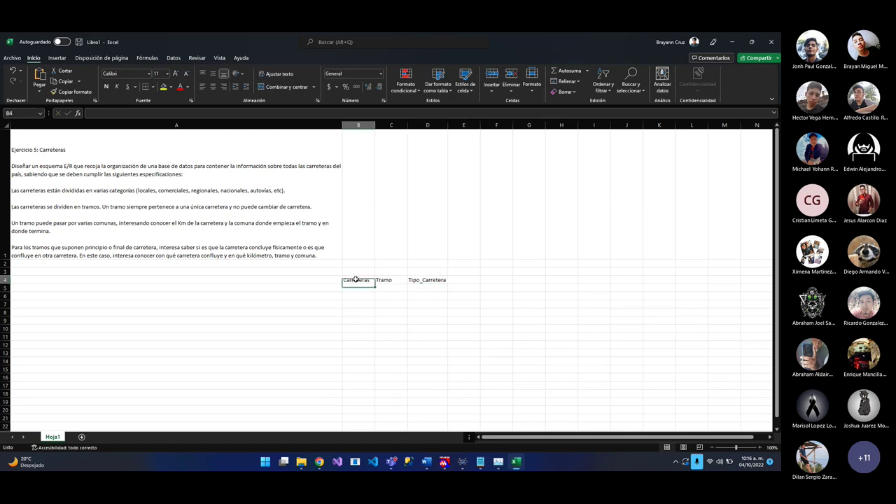
click(423, 273)
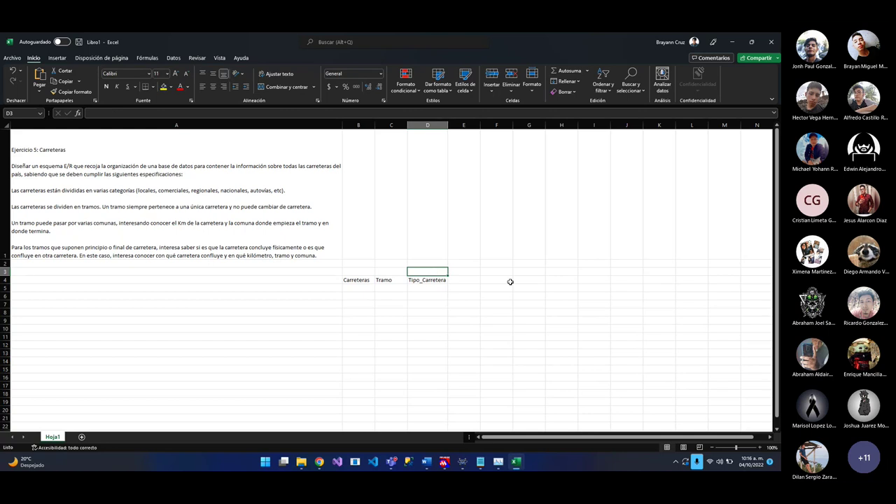
click(438, 282)
click(366, 289)
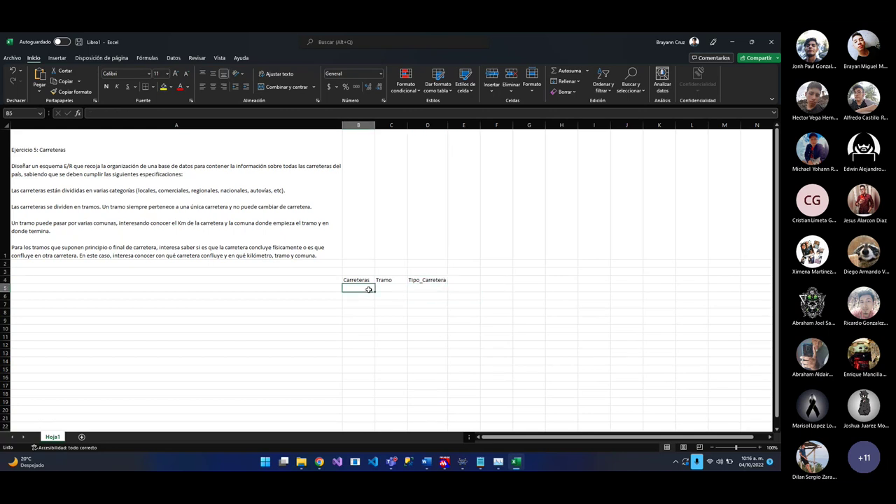
click(432, 280)
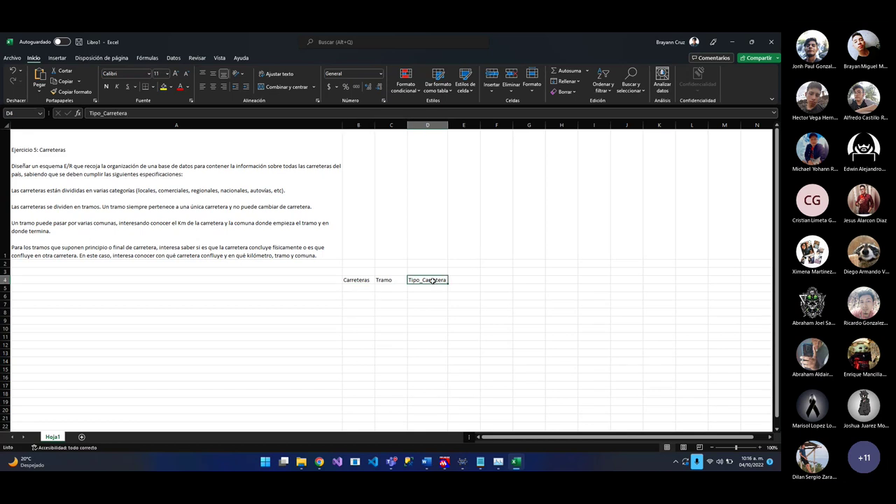
click(366, 282)
List the attributes id_tipo in D5 and nombre in D6 under the Tipo_Carretera header
click(429, 288)
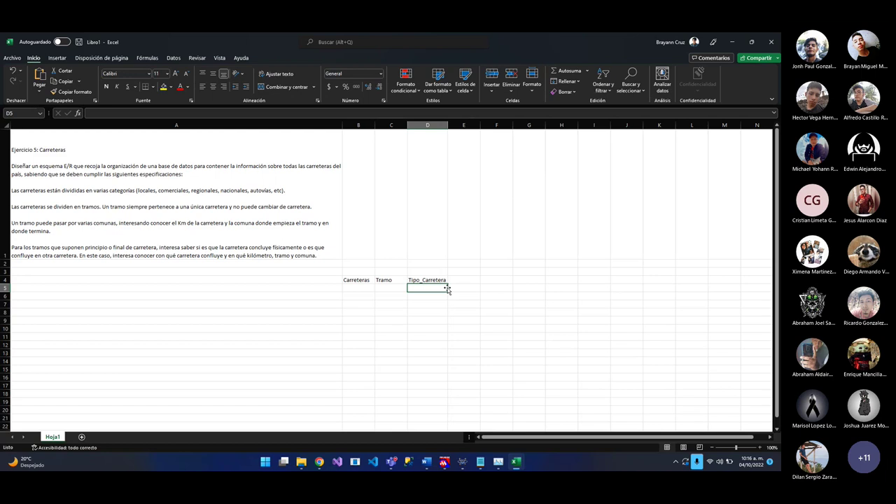
text(i)
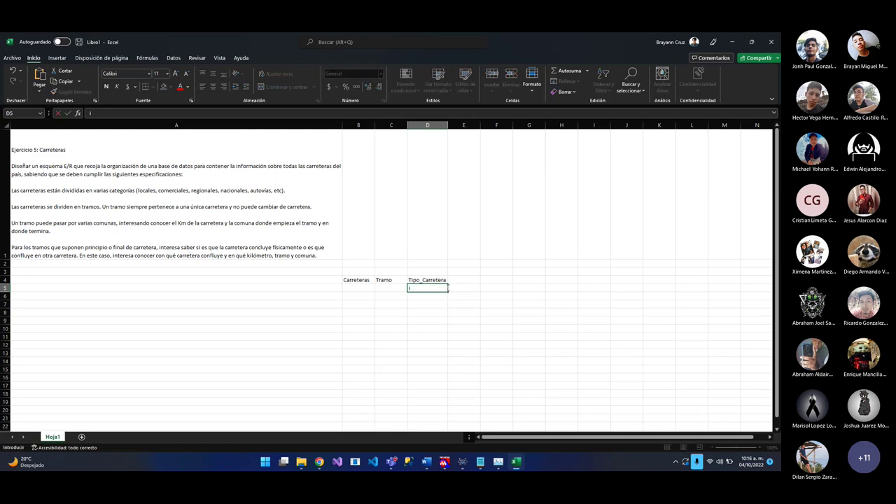
key(BackSpace)
text(nombre)
key(Escape)
text(id_tipo)
key(Return)
text(nombre)
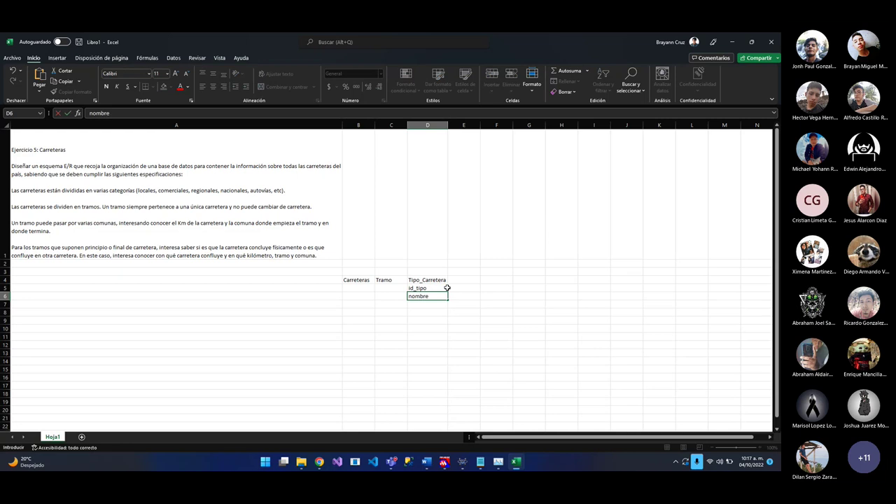
key(Return)
drag(442, 287, 446, 302)
click(456, 296)
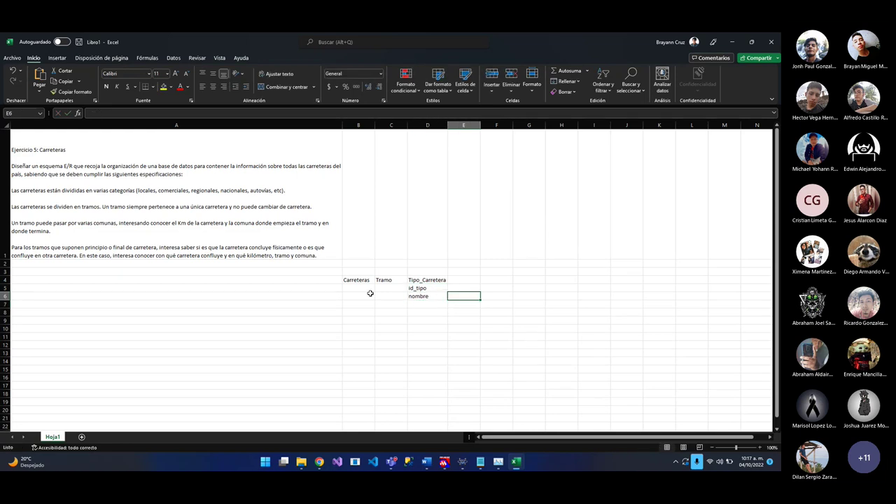
click(377, 287)
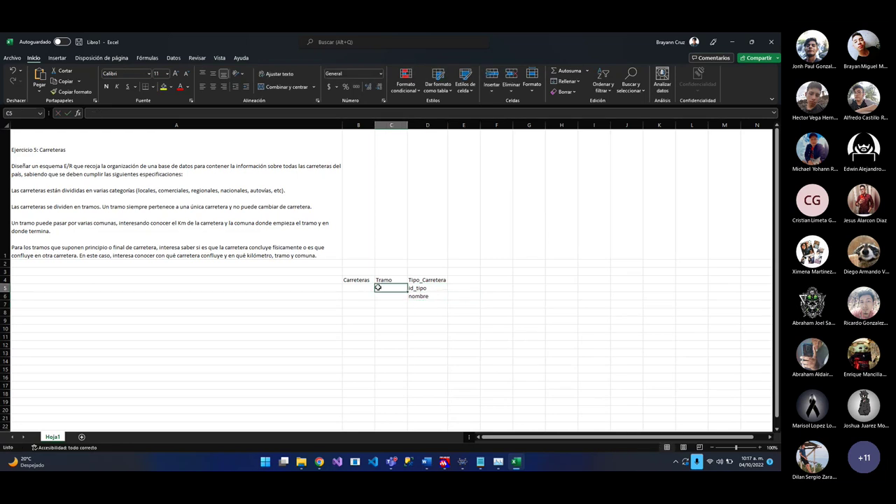
Insert one blank column before the Tramo column and another before the Tipo_Carretera column
click(391, 125)
key(ctrl+plus)
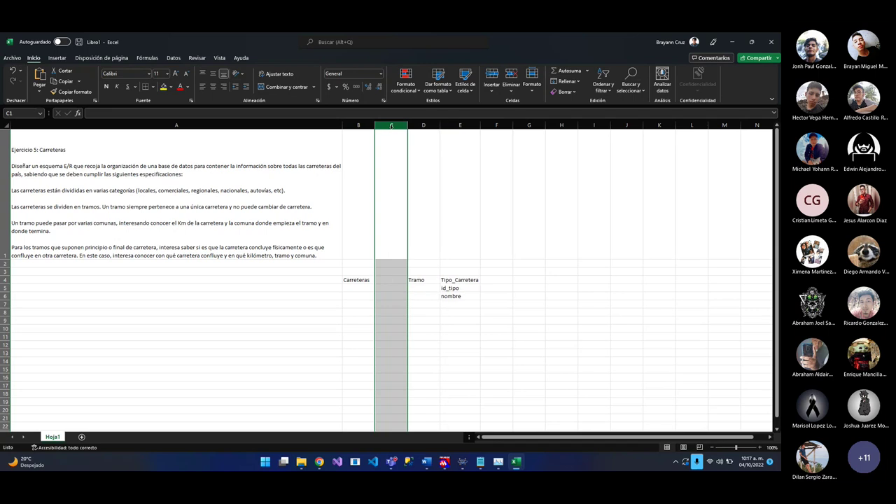
click(427, 126)
click(468, 125)
key(ctrl+plus)
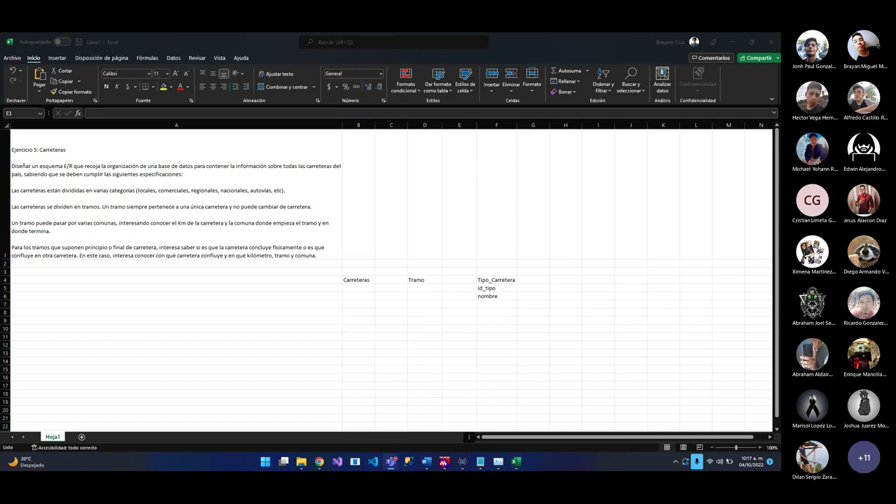
key(ctrl+shift+m)
key(ctrl+shift+m)
click(365, 289)
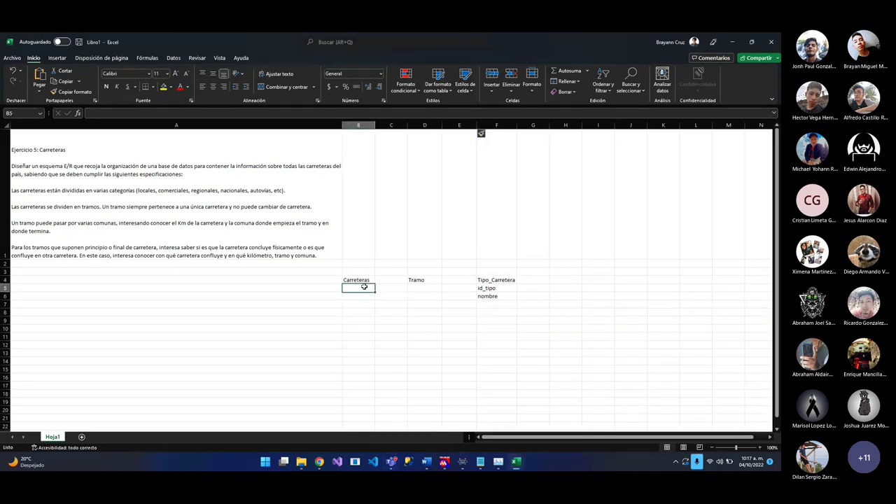
drag(493, 280, 491, 293)
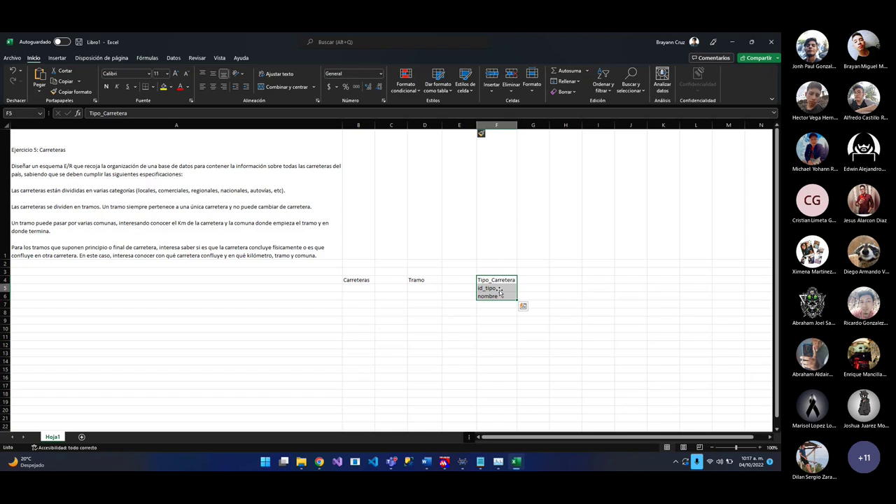
click(495, 296)
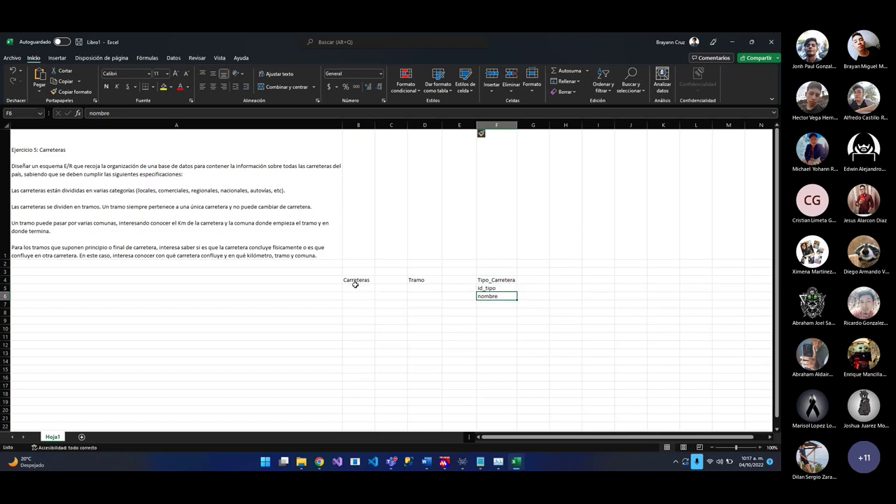
click(352, 289)
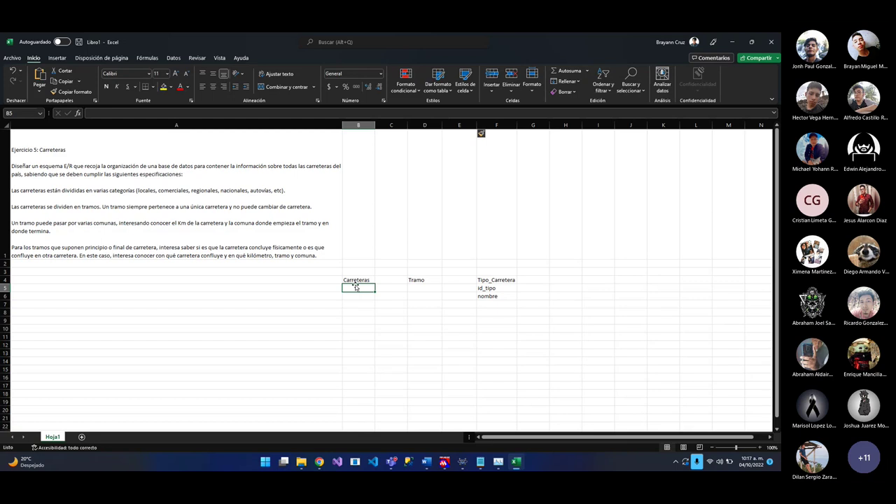
click(97, 194)
drag(491, 290, 498, 296)
click(418, 288)
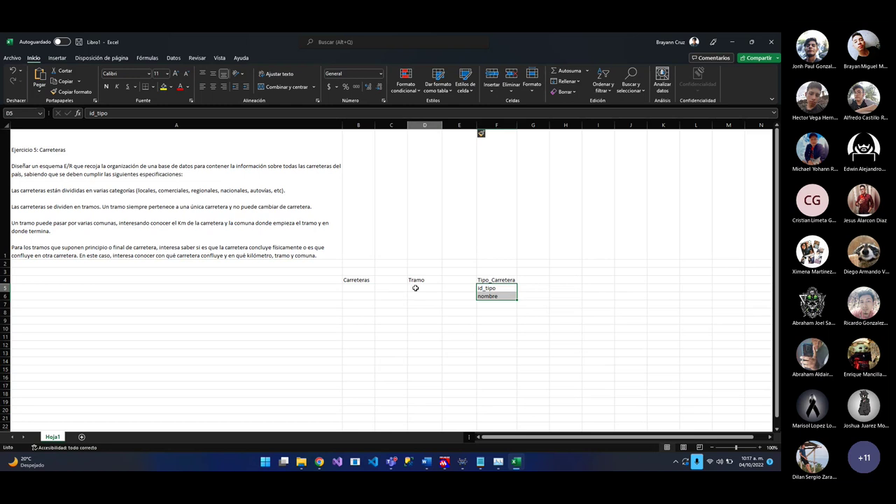
click(356, 287)
click(490, 288)
drag(491, 288, 492, 297)
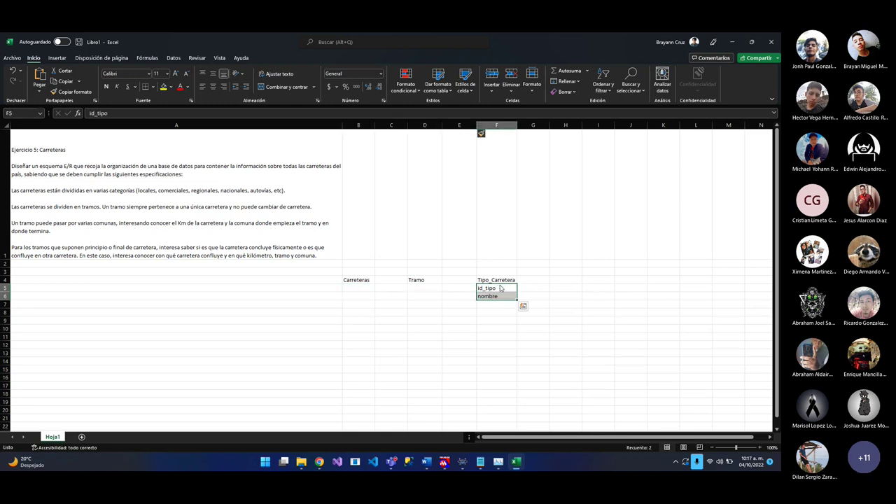
click(494, 270)
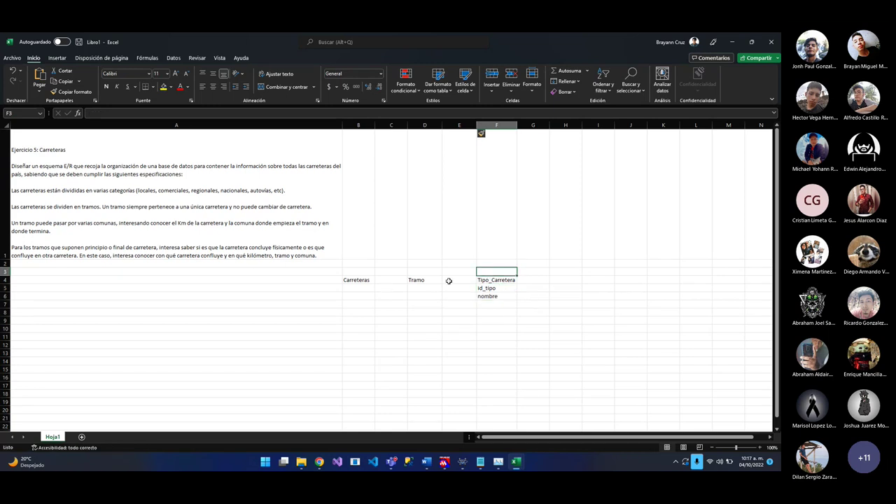
drag(491, 282, 494, 296)
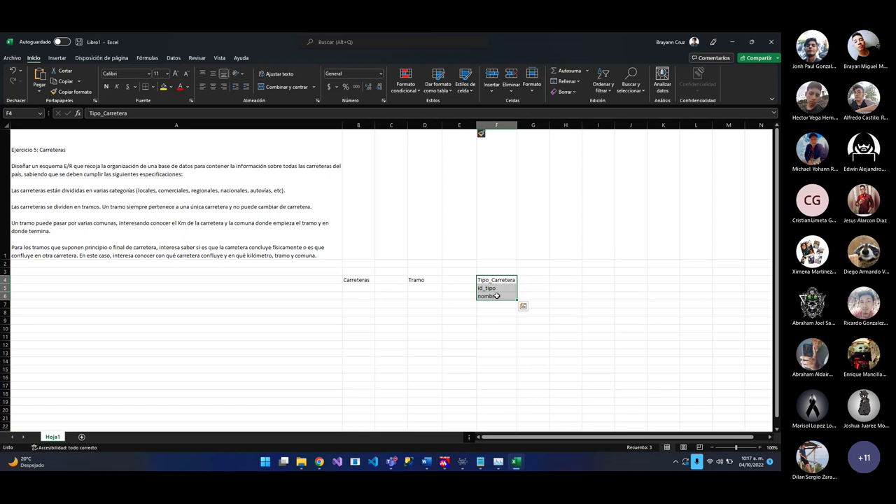
click(503, 304)
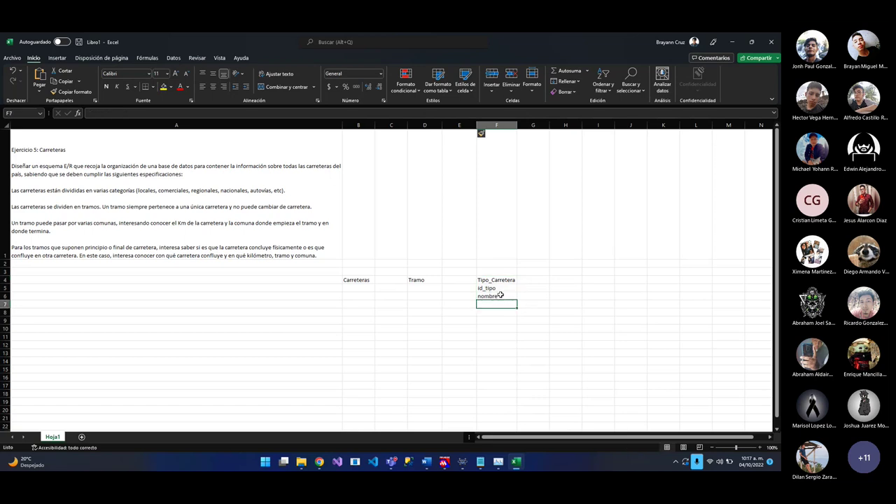
drag(501, 296, 502, 281)
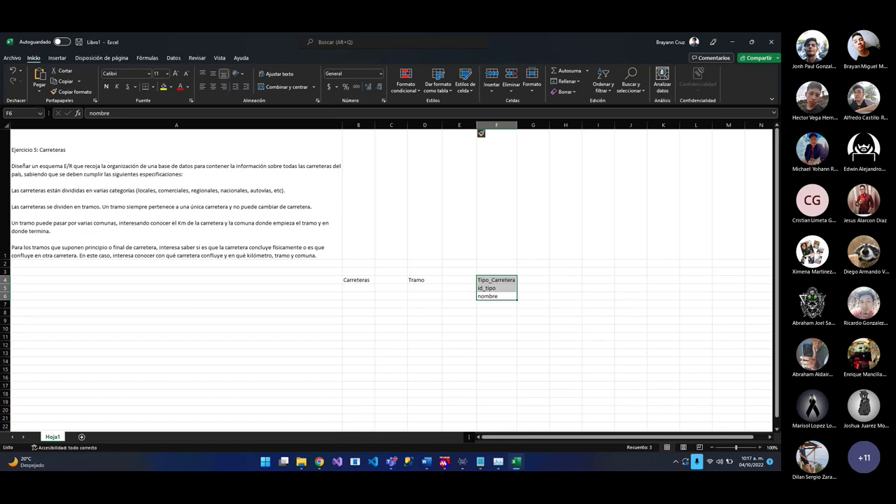
List the attribute id_tipo in B5 under the Carreteras header
click(362, 280)
click(362, 286)
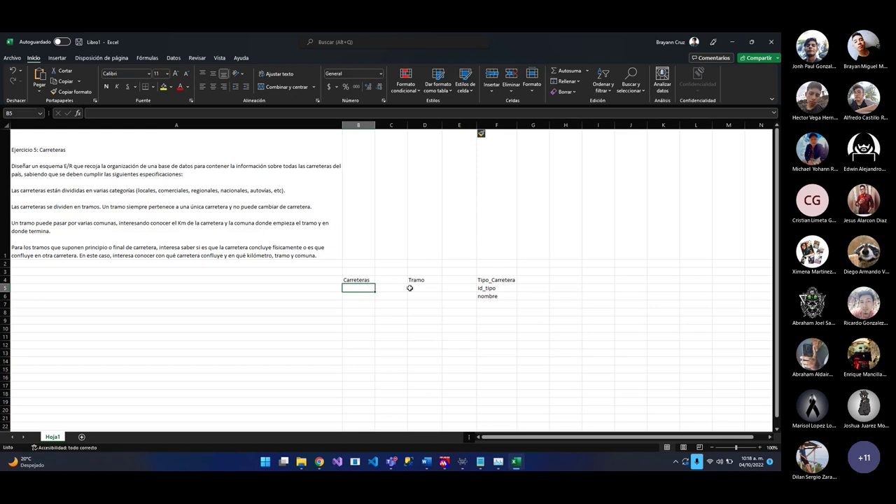
text(id_tipo)
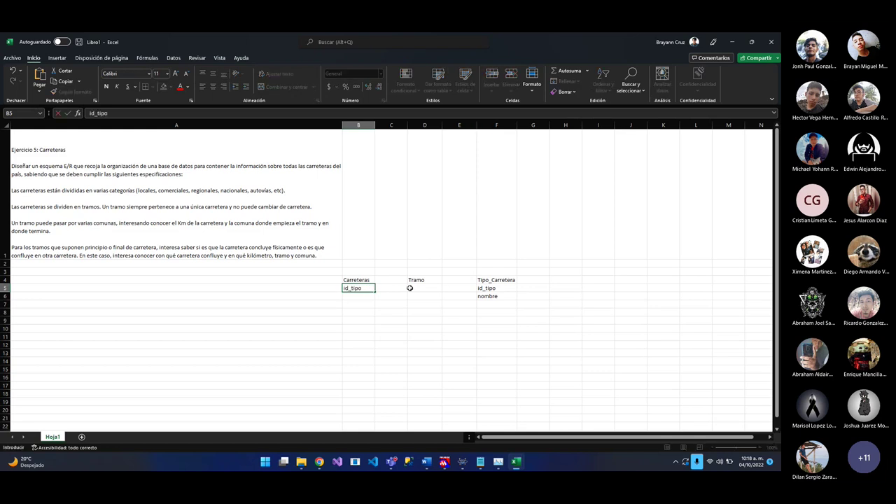
key(Return)
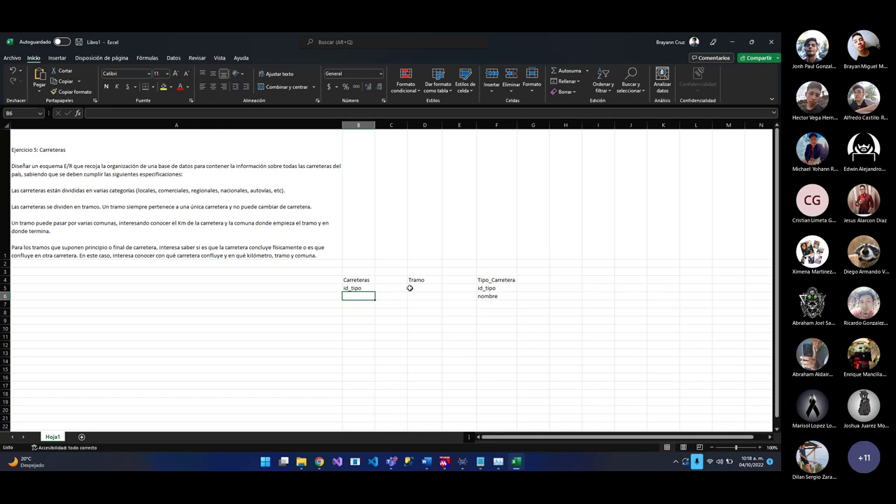
Mark the Carreteras id_tipo attribute as a foreign key by entering FK in A5
key(Up)
key(Left)
text(FK)
key(Tab)
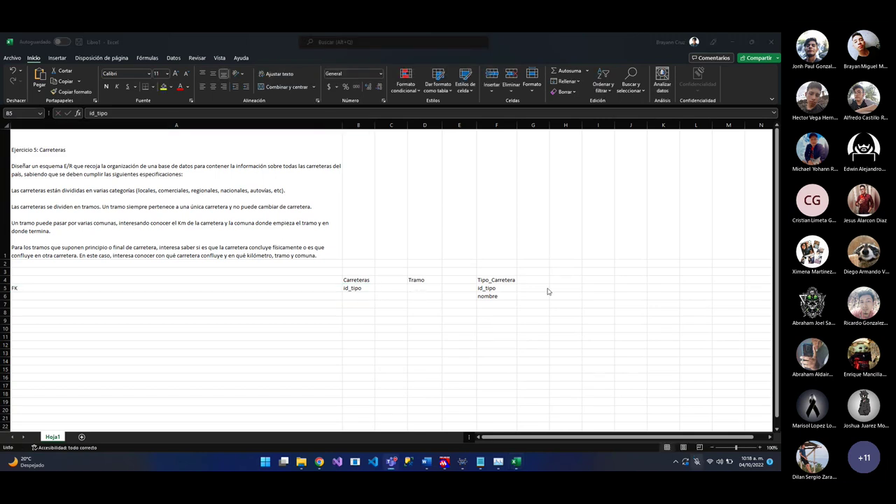
Insert two blank columns before the Carreteras column and narrow both of them
click(365, 125)
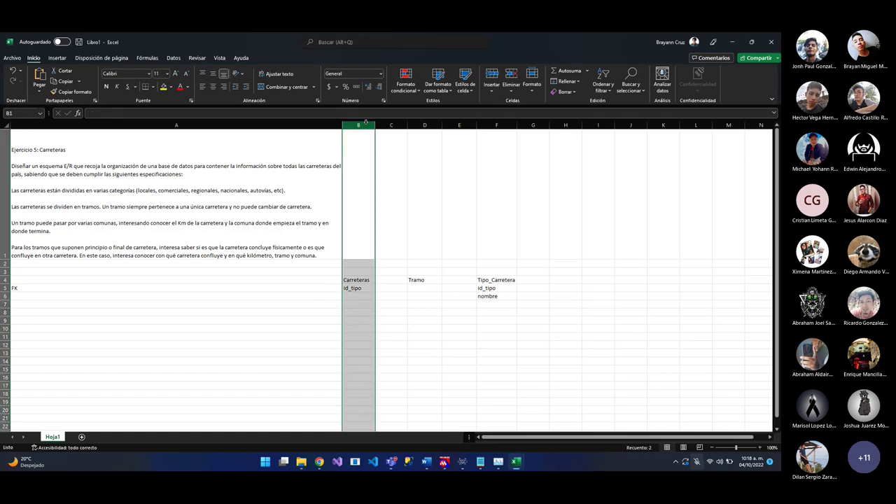
drag(375, 125, 364, 183)
click(658, 147)
drag(693, 127, 375, 214)
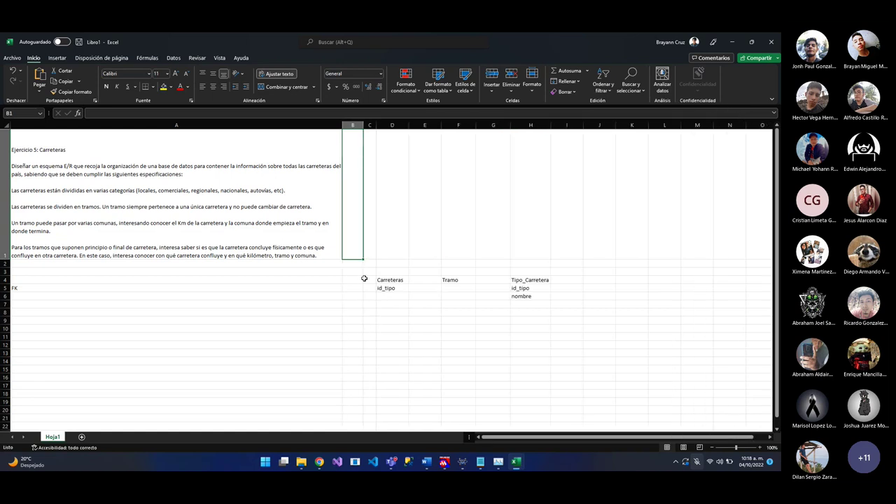
Enter the key label FK in C5 beside the Carreteras id_tipo attribute and clear the FK label from A5
click(369, 288)
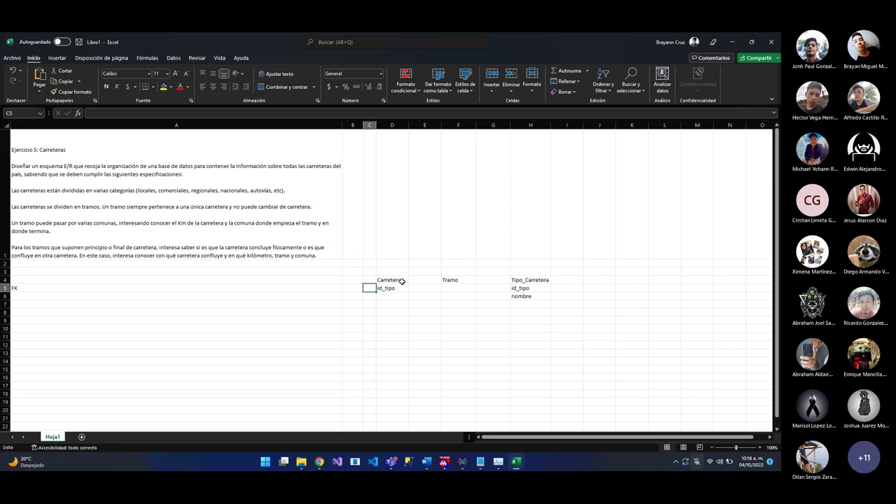
text(FK)
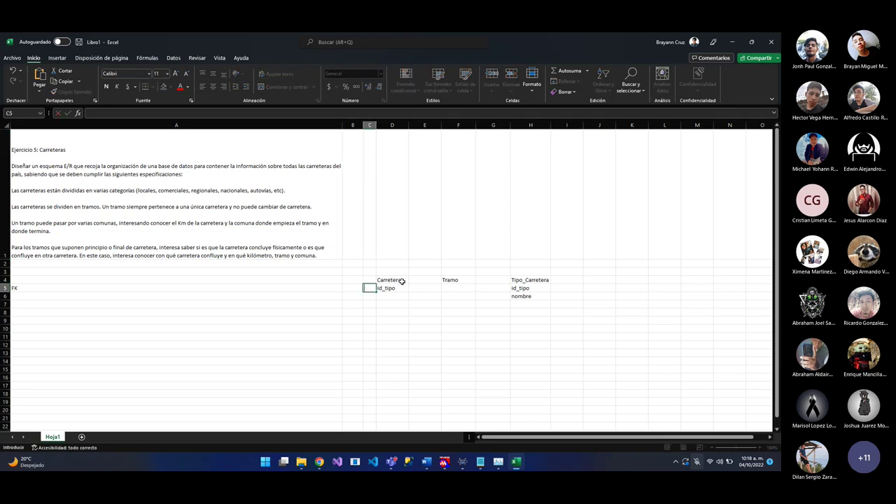
key(Left)
key(Left)
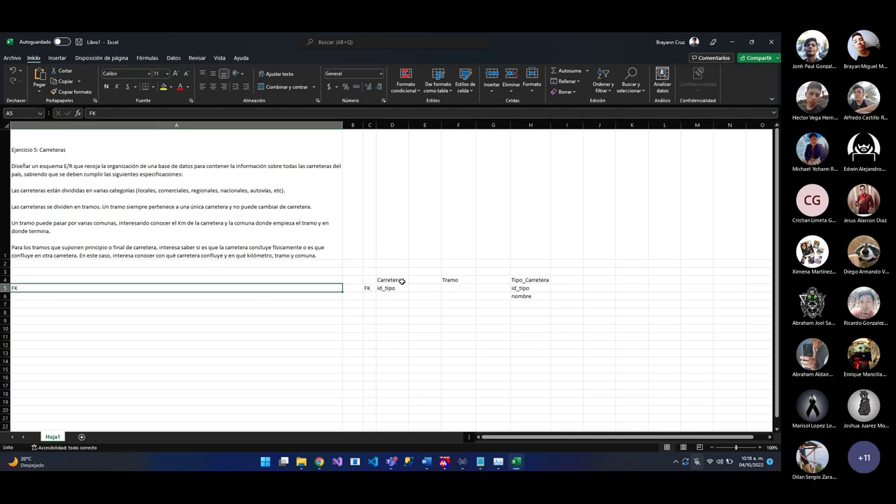
key(Delete)
Insert a column before Tipo_Carretera, enter PK in H5 beside its id_tipo attribute, and fit column H to its text
click(500, 296)
click(493, 125)
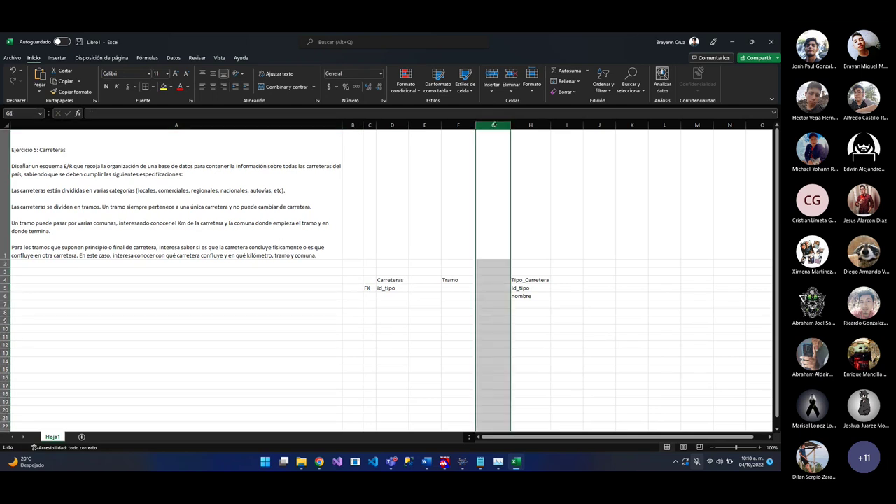
key(ctrl+plus)
click(529, 287)
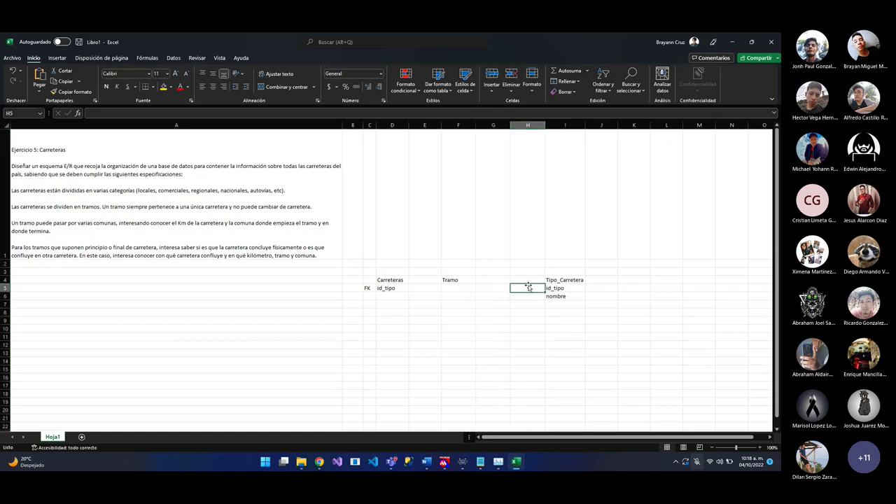
text(PK)
key(Return)
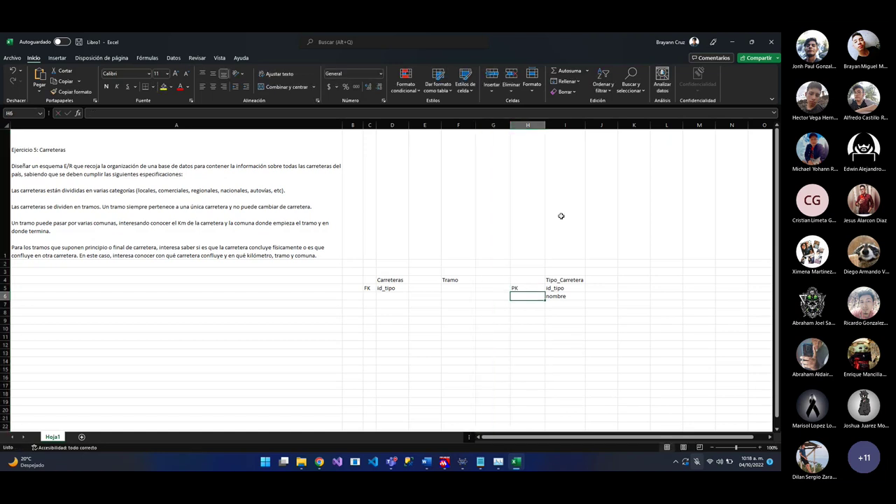
double_click(545, 127)
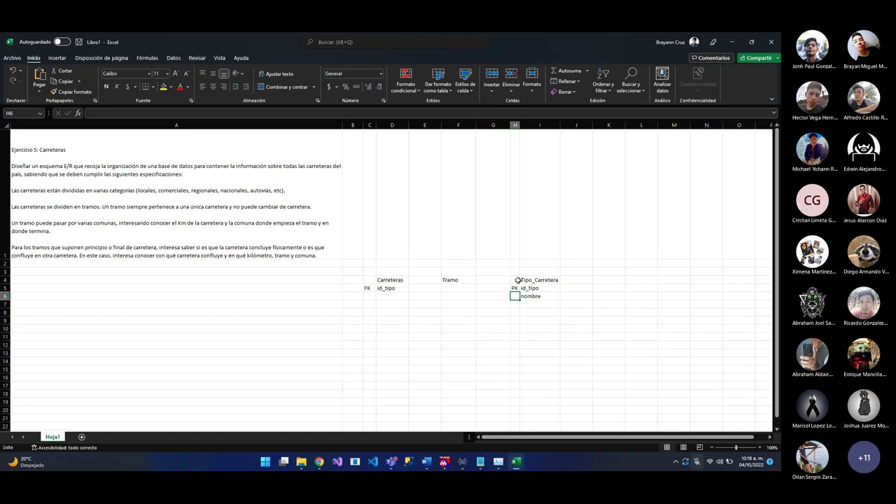
Fit column F to the width of the Tramo header
click(493, 312)
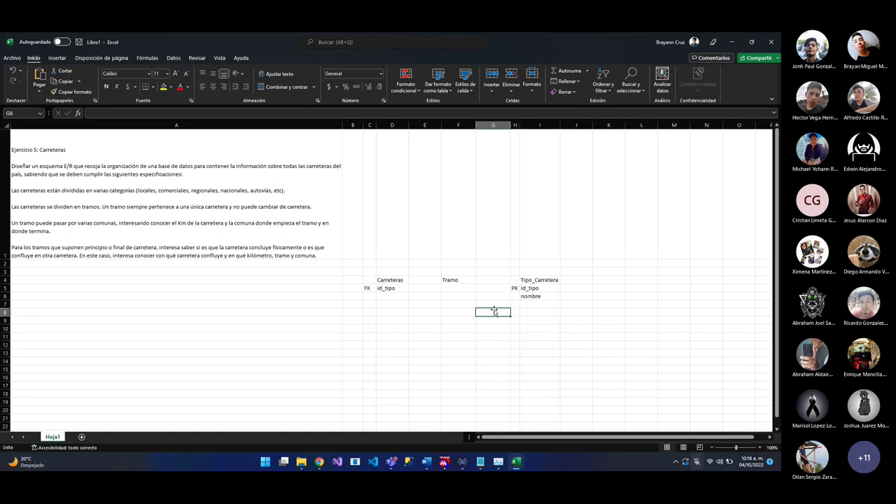
click(459, 288)
double_click(476, 125)
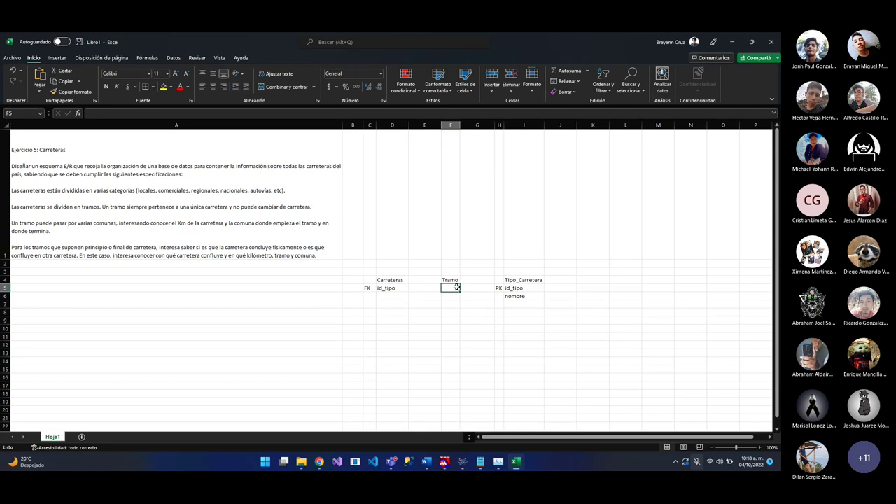
click(453, 281)
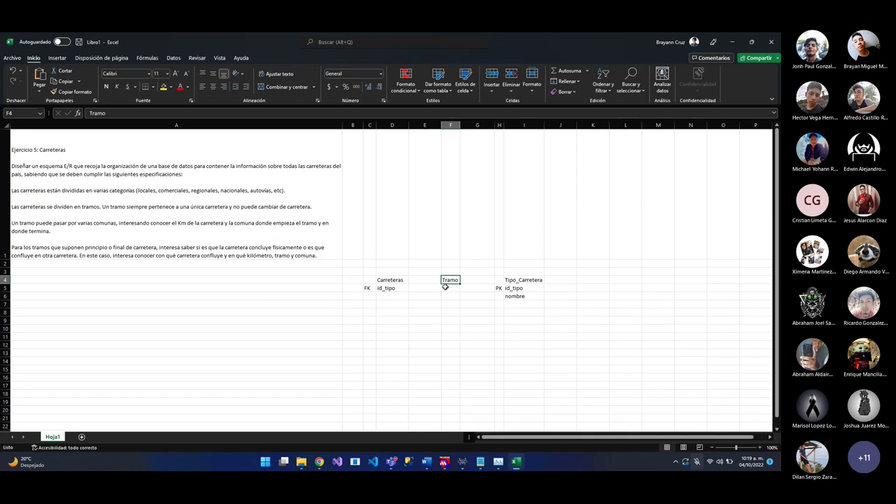
click(445, 287)
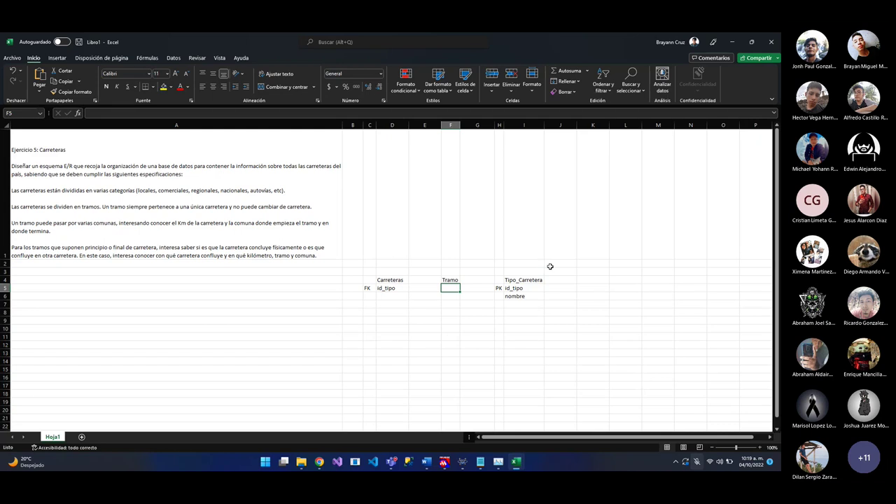
click(697, 461)
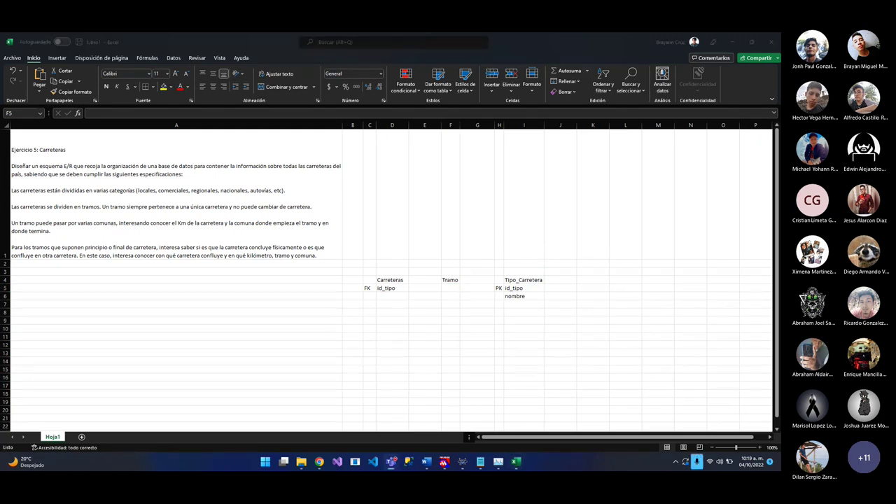
click(697, 461)
List the attribute KM_carretera in F5 under the Tramo header and widen column F to show the whole name
click(452, 295)
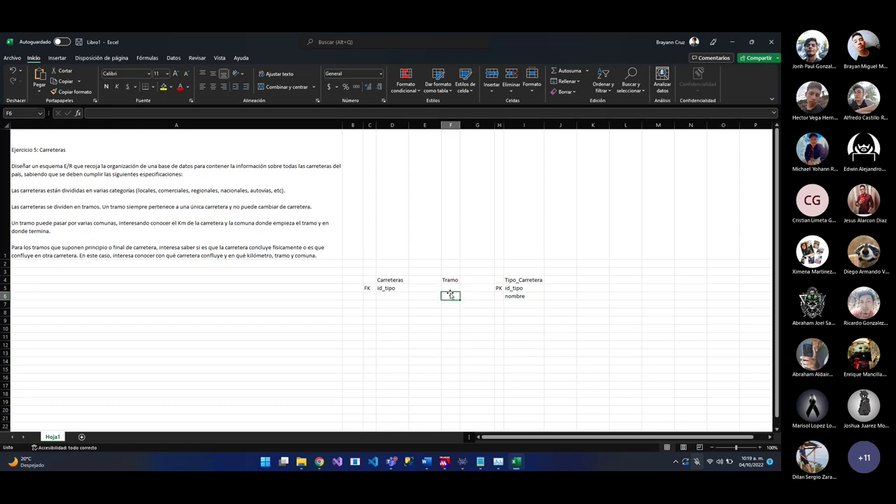
click(455, 288)
text(KM)
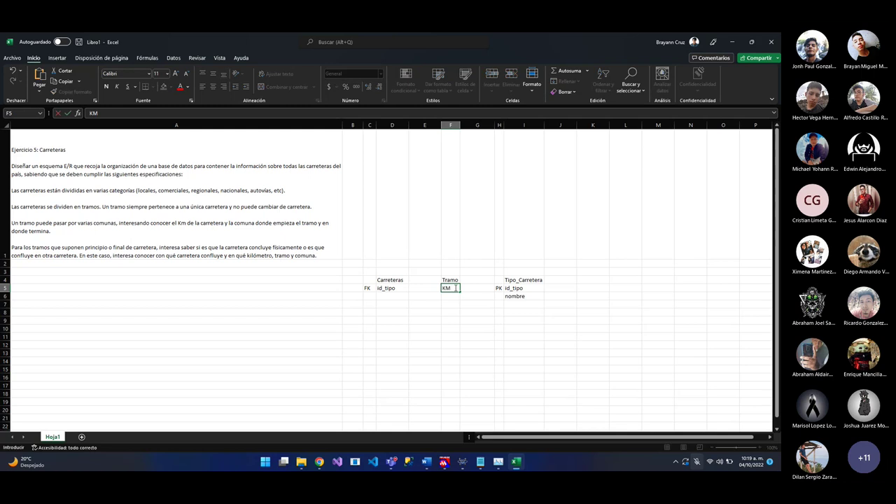
text(_carretera)
key(Return)
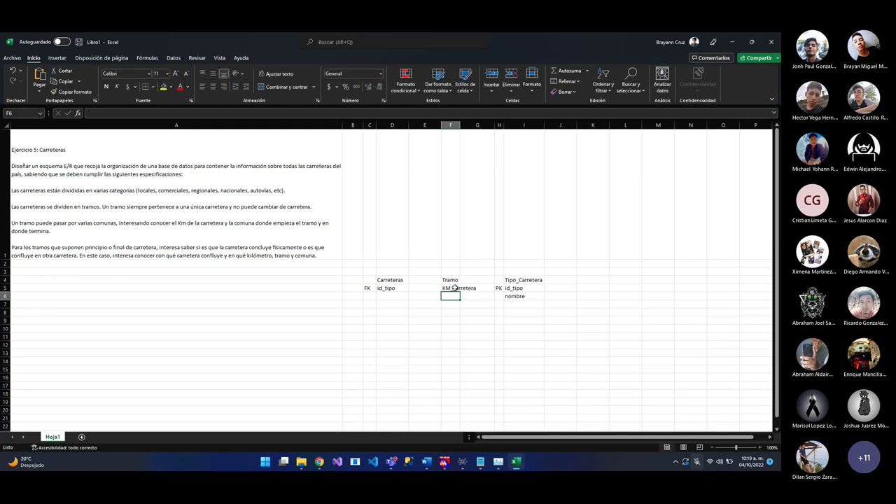
drag(461, 126, 478, 126)
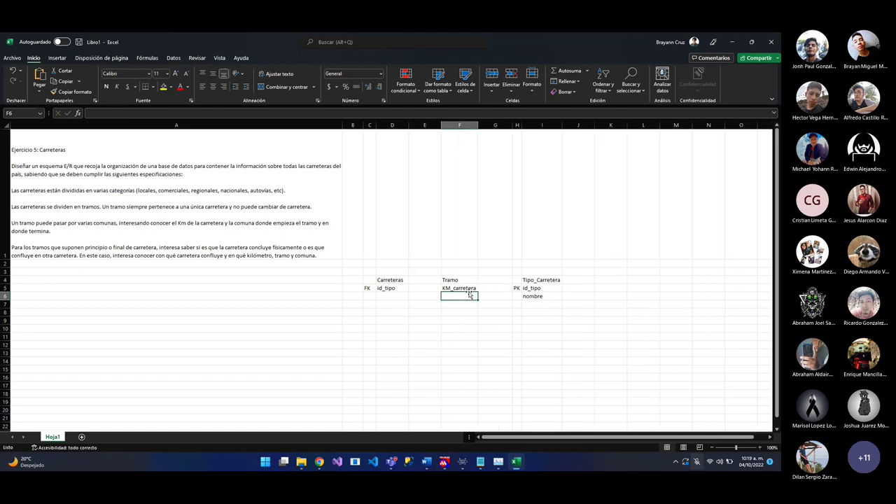
Add the attributes tramo_inicial in F6 and tramo_final in F7 to the Tramo entity
text(tramo)
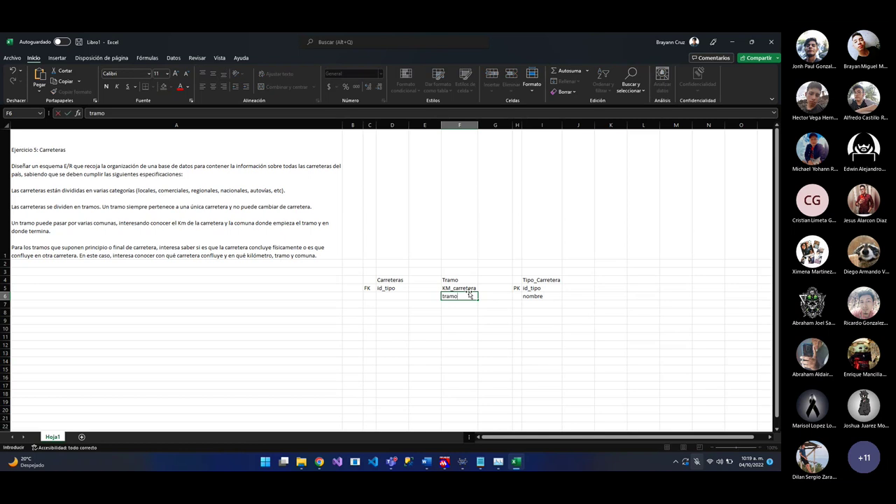
text(_inicial)
key(Return)
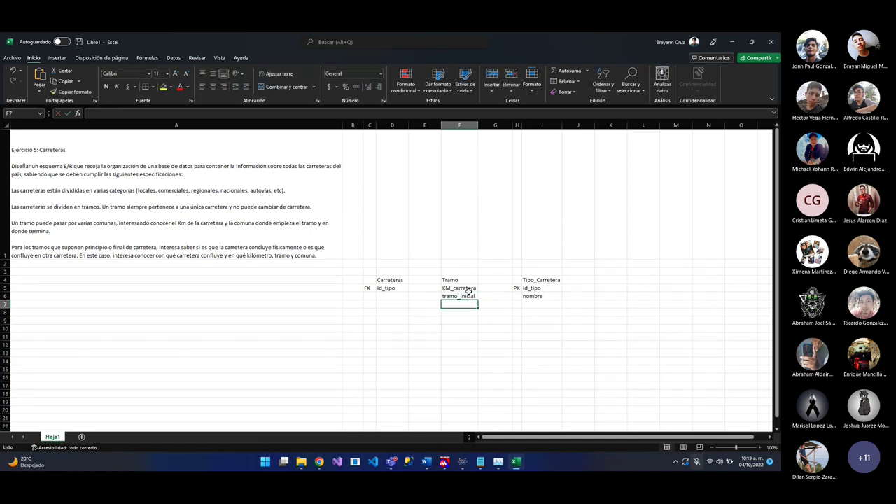
text(tramo_final)
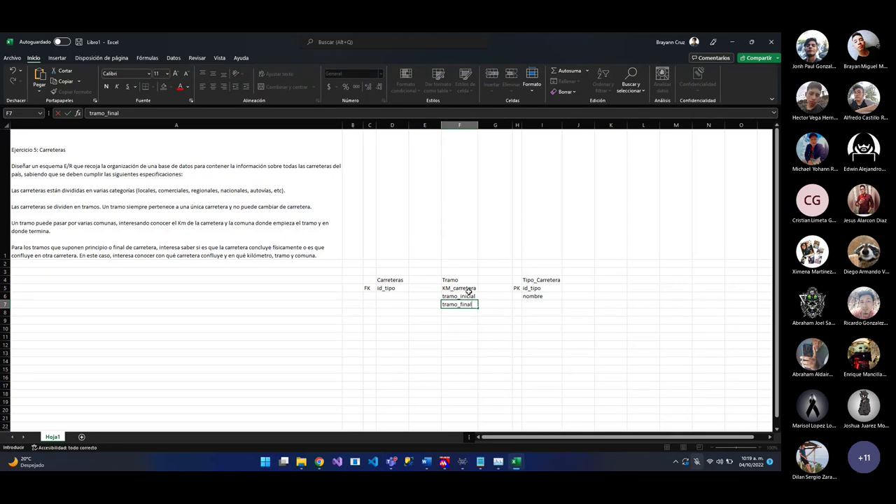
key(Return)
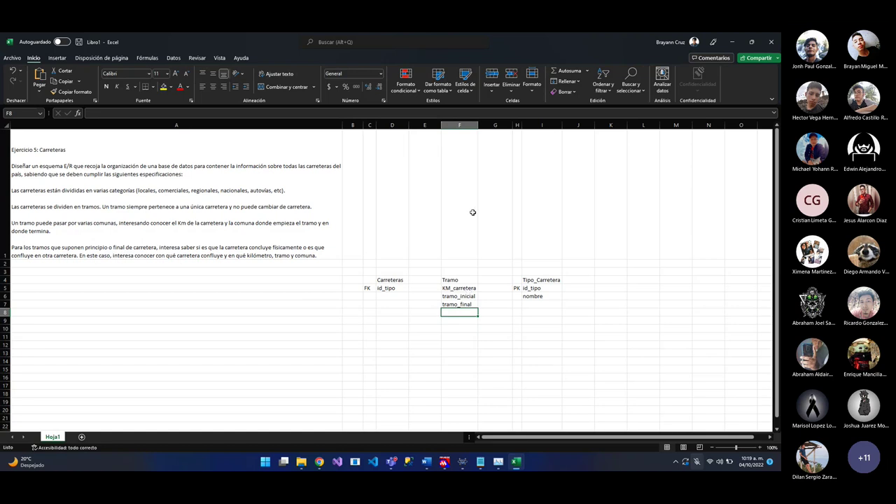
Check the Tramo attributes against the exercise text and add the attribute comuna in F8
click(443, 281)
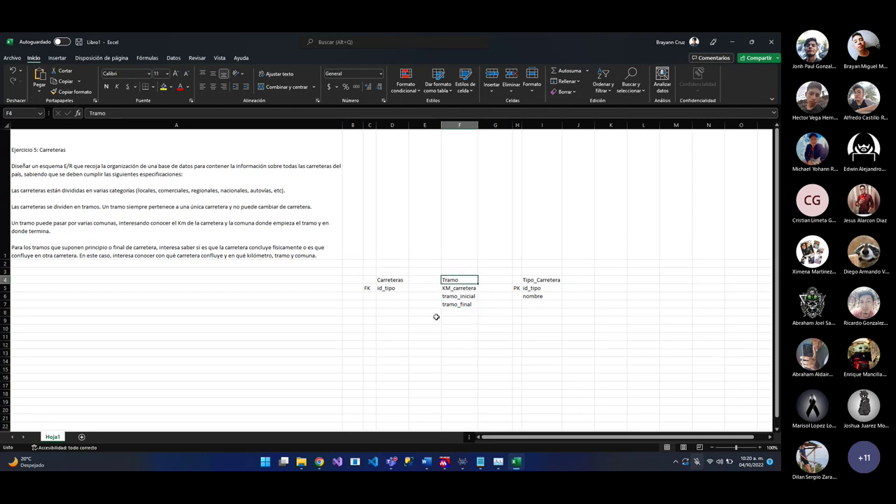
click(458, 289)
click(458, 304)
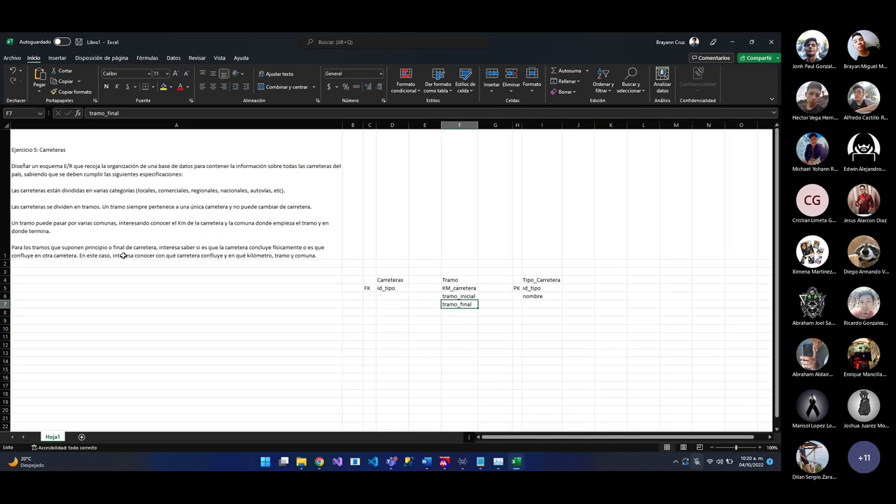
click(292, 253)
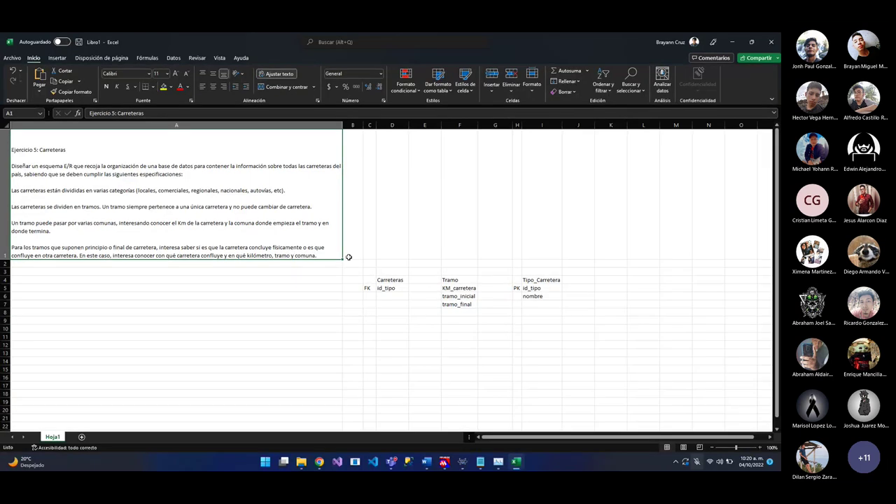
click(466, 306)
drag(466, 306, 459, 288)
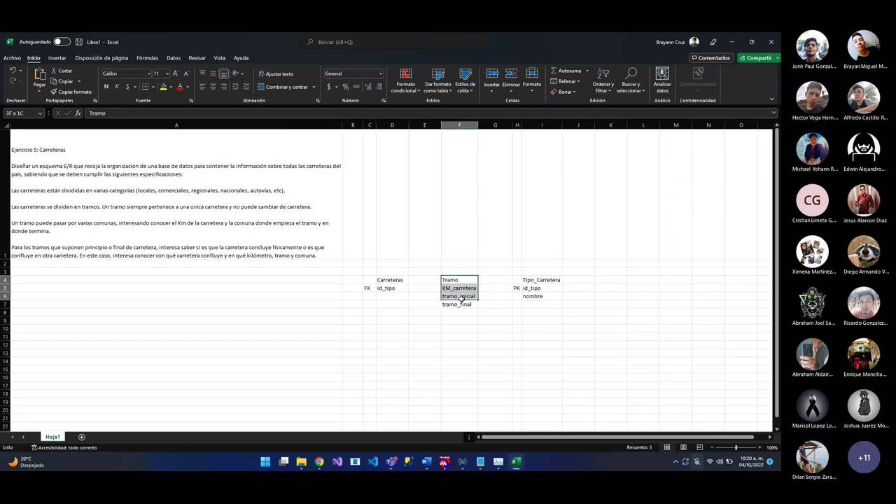
click(462, 309)
text(comuna)
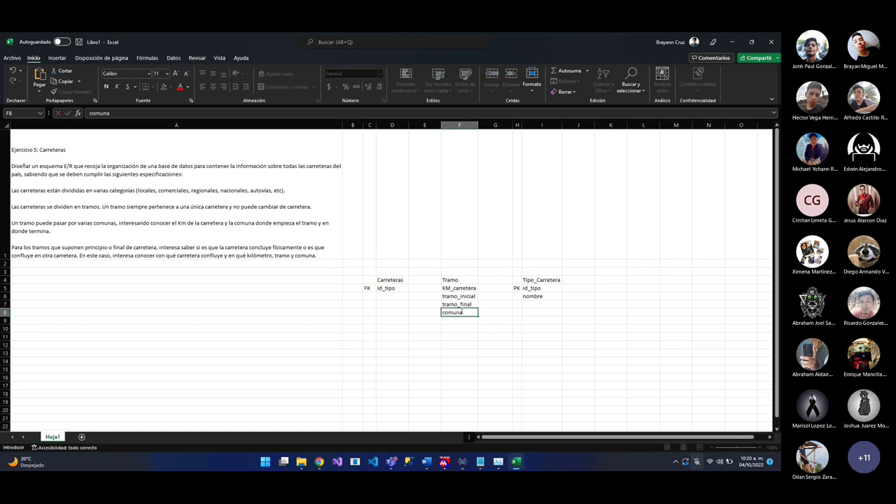
key(Return)
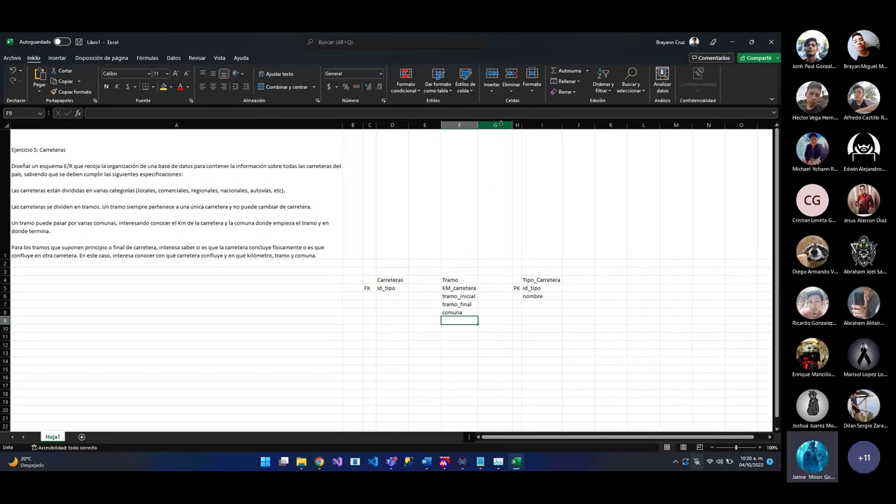
Insert a blank column at G, directly after the Tramo attribute column
click(389, 281)
drag(459, 289, 457, 316)
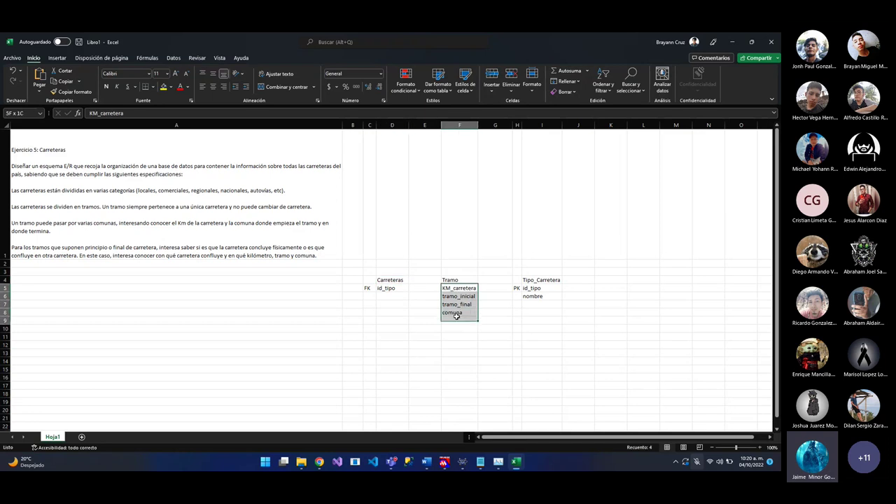
click(497, 124)
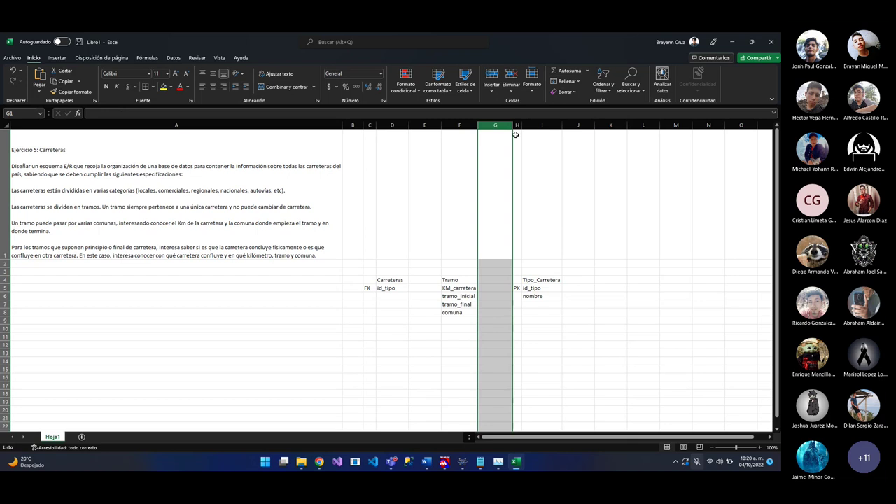
key(ctrl+plus)
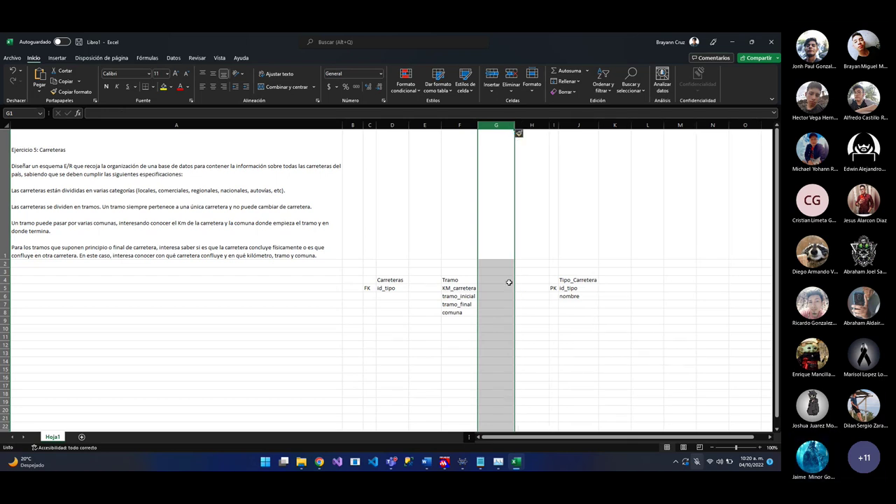
Add the attribute nombre in D6 below id_tipo in the Carreteras entity
drag(459, 288, 456, 312)
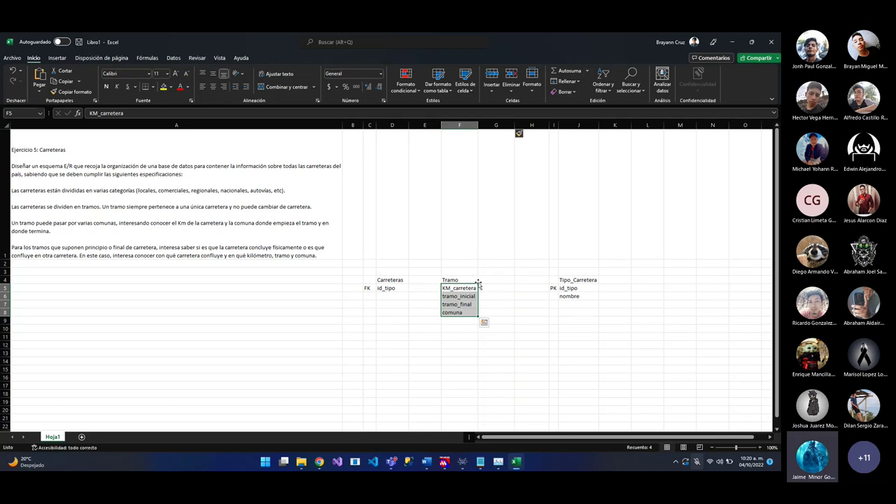
click(403, 296)
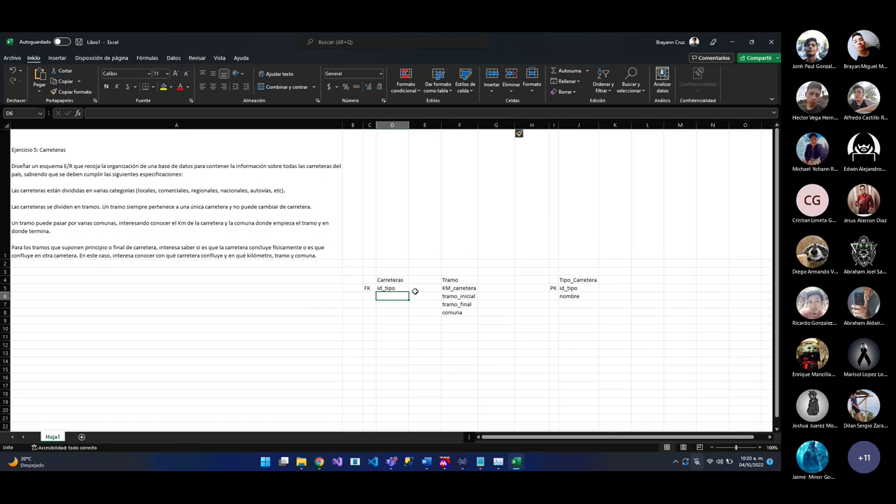
text(nombre)
key(Return)
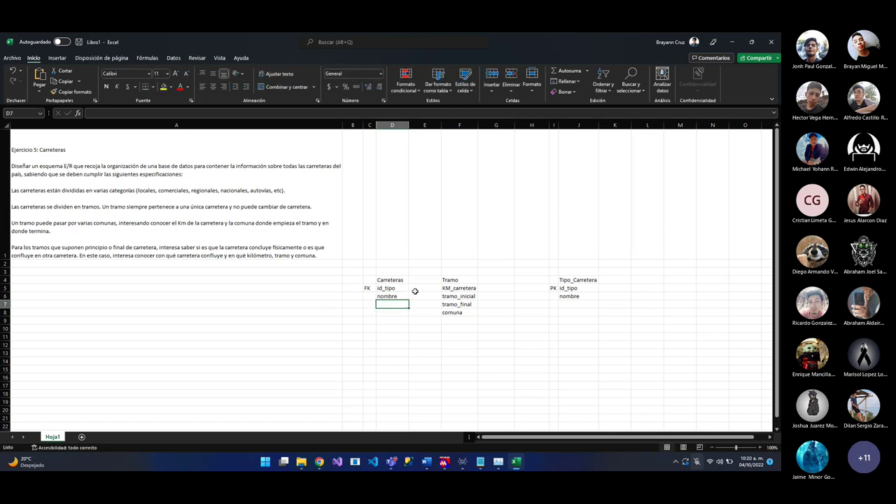
Change the entity header in D4 to the singular Carretera
click(403, 280)
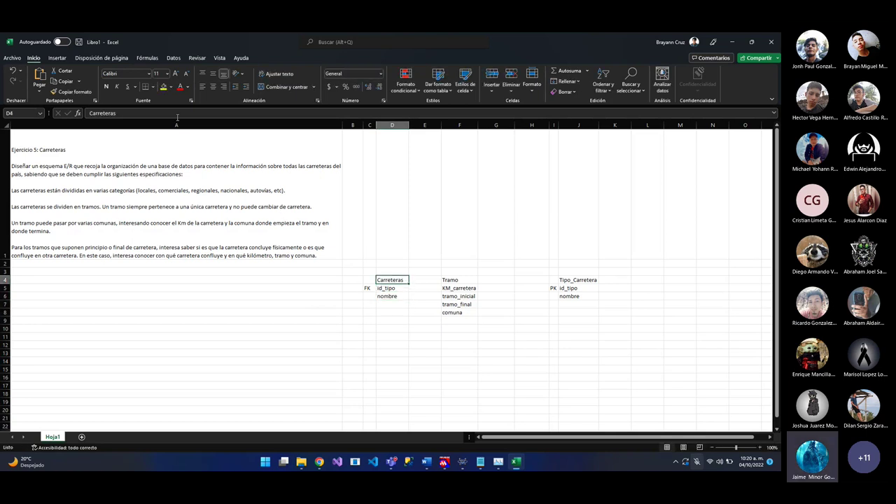
click(183, 114)
key(BackSpace)
key(Return)
click(425, 312)
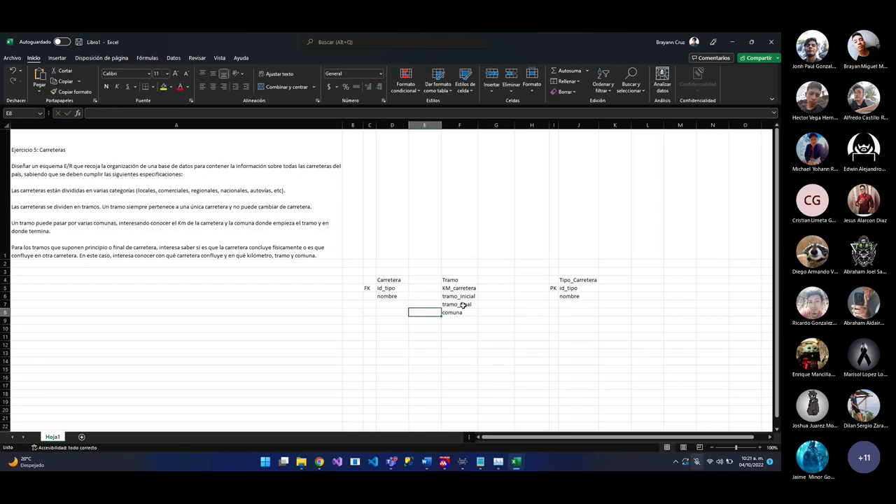
Add the attributes km_inicial in D7 and km_final in D8 to the Carretera entity
click(460, 304)
click(462, 312)
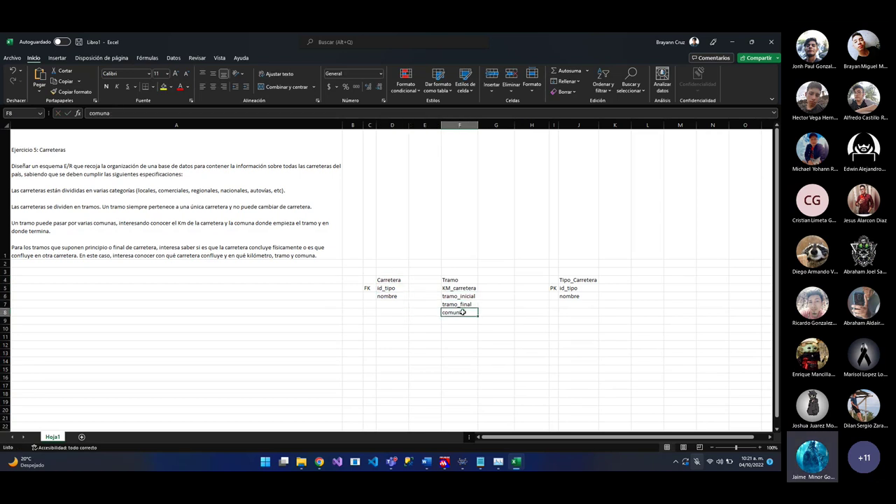
click(387, 306)
drag(458, 288, 460, 313)
click(392, 305)
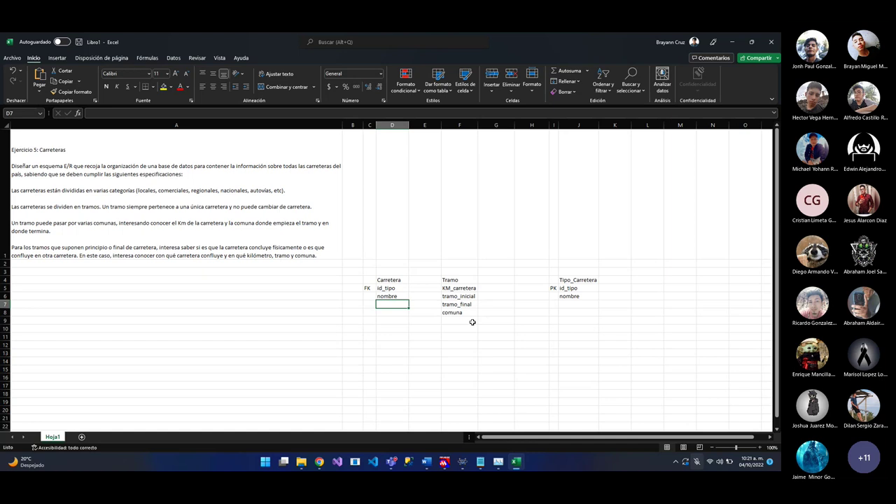
text(km_)
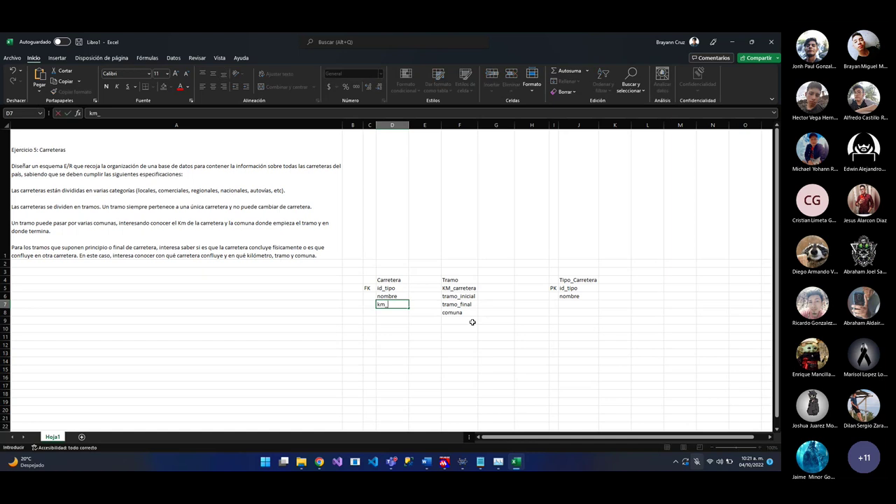
text(inicial)
key(Return)
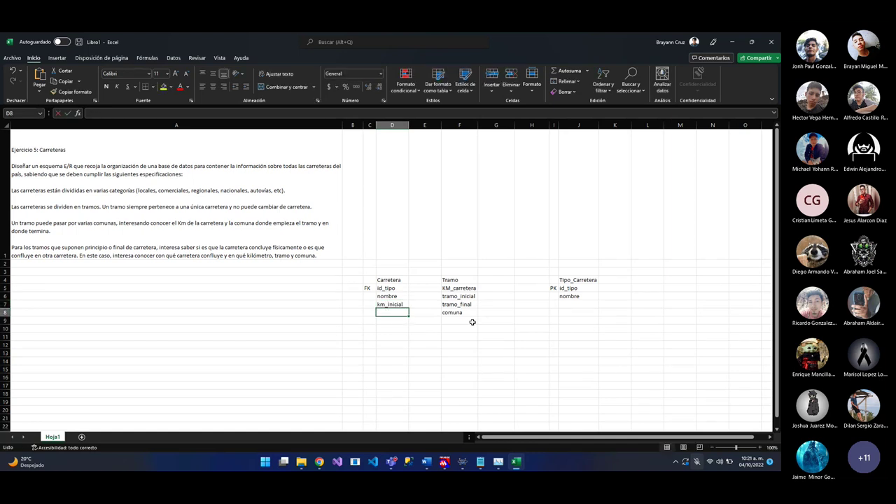
text(km_f)
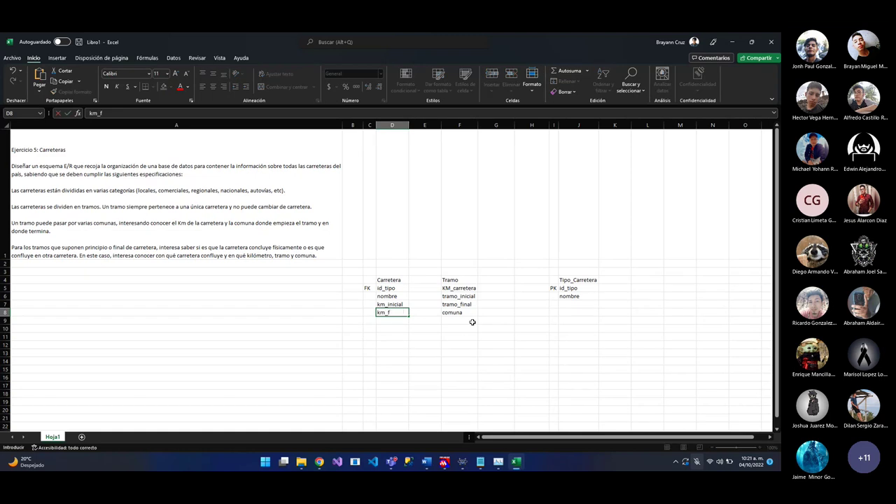
text(inal)
key(Return)
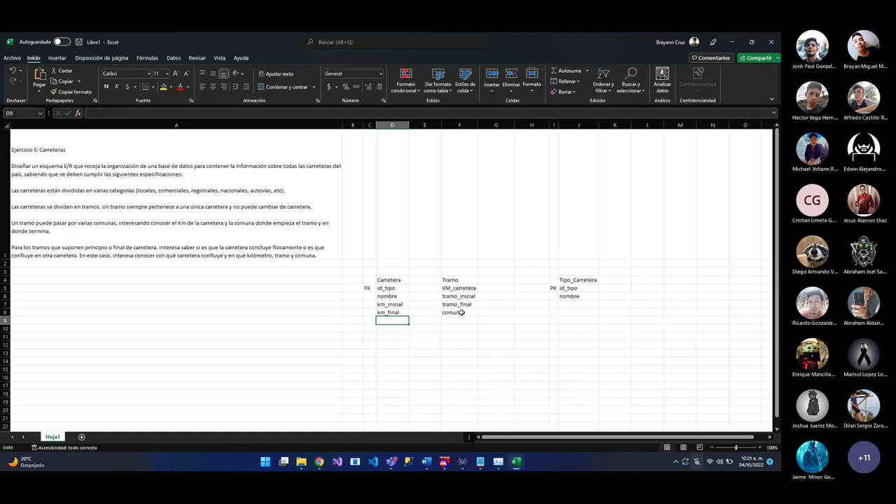
drag(467, 288, 463, 317)
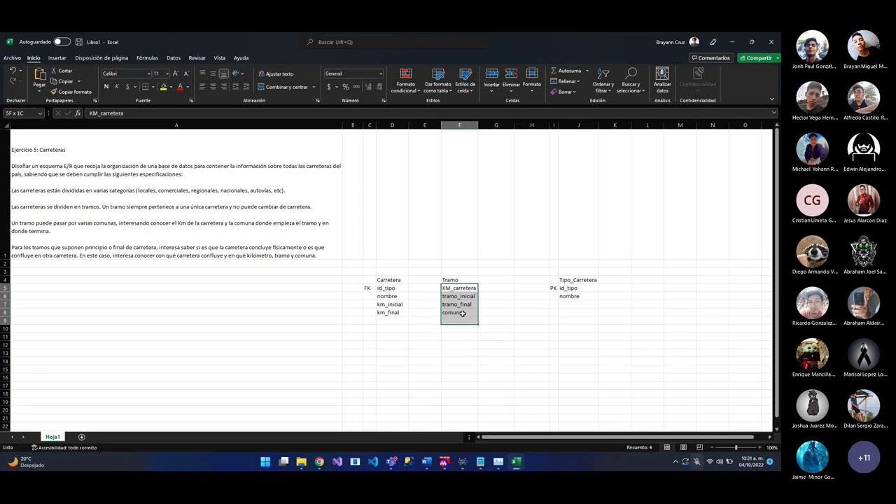
click(459, 298)
drag(392, 304, 392, 312)
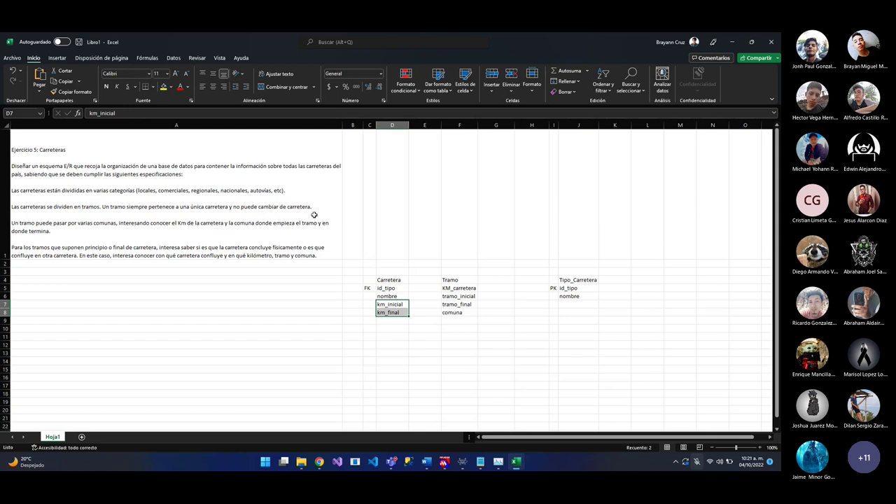
click(460, 290)
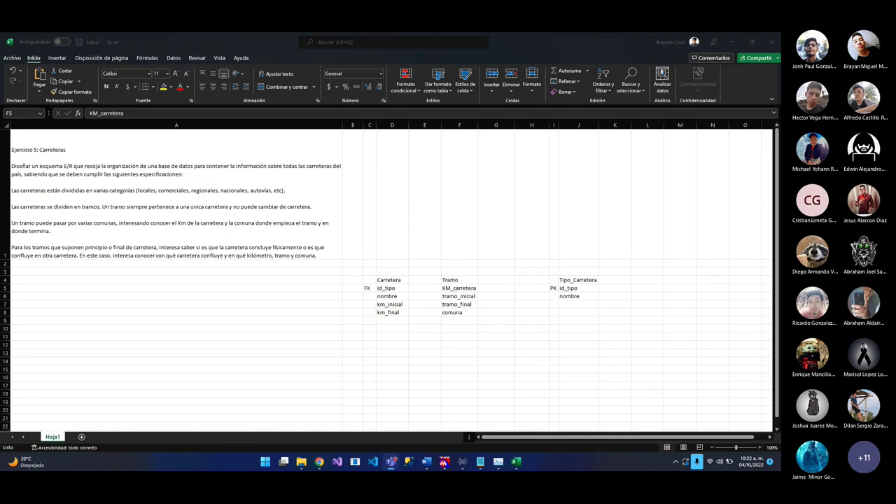
key(ctrl+shift+m)
key(ctrl+shift+m)
key(ctrl+shift+m)
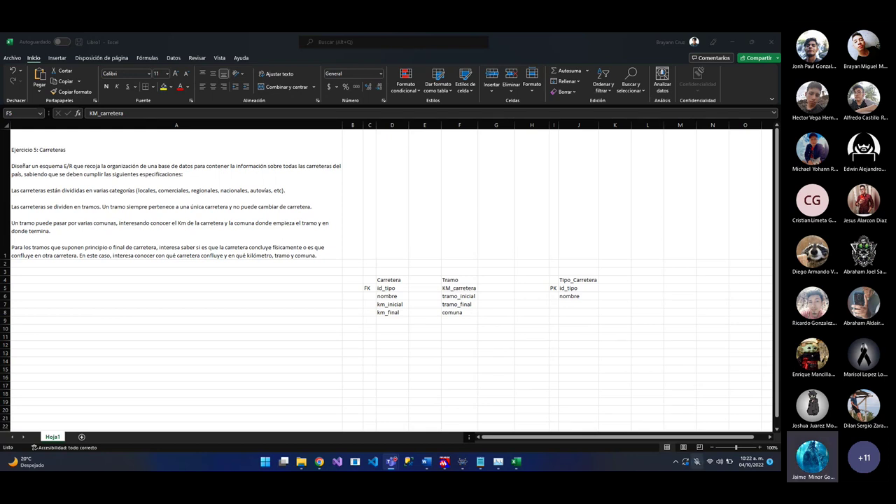
Add the attribute crucero in D9 below km_final in the Carretera entity
click(396, 321)
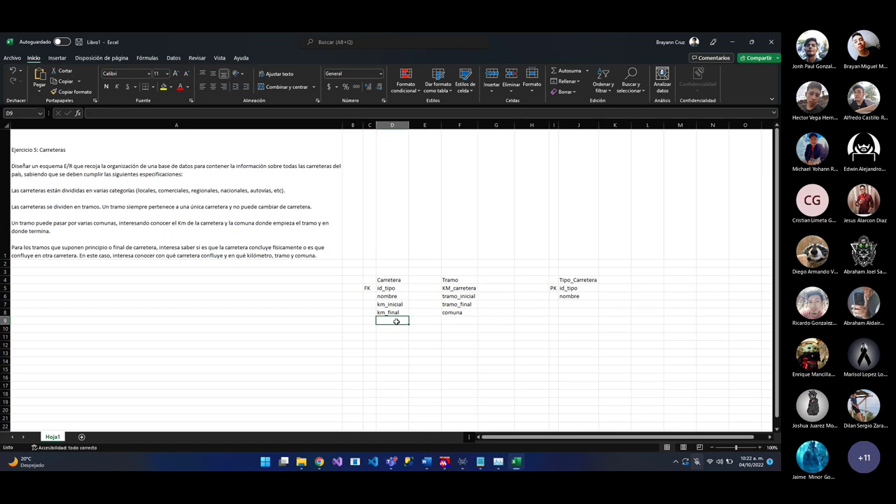
text(crucero)
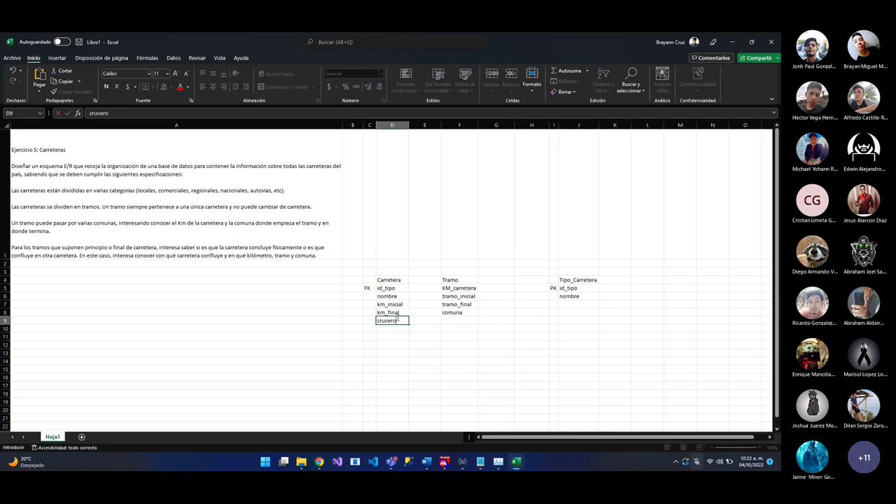
key(ctrl+Return)
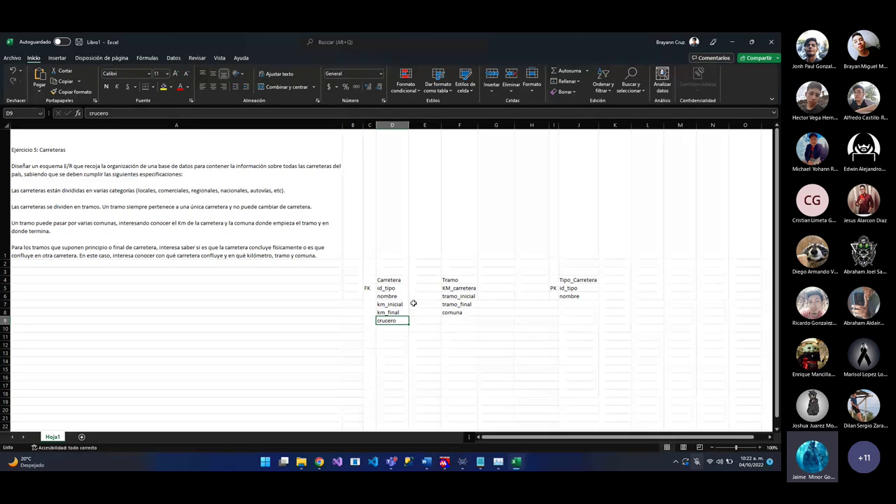
Narrow column A with the exercise text and enlarge the sheet to 160% around the entity lists
scroll(527, 360, up, 2)
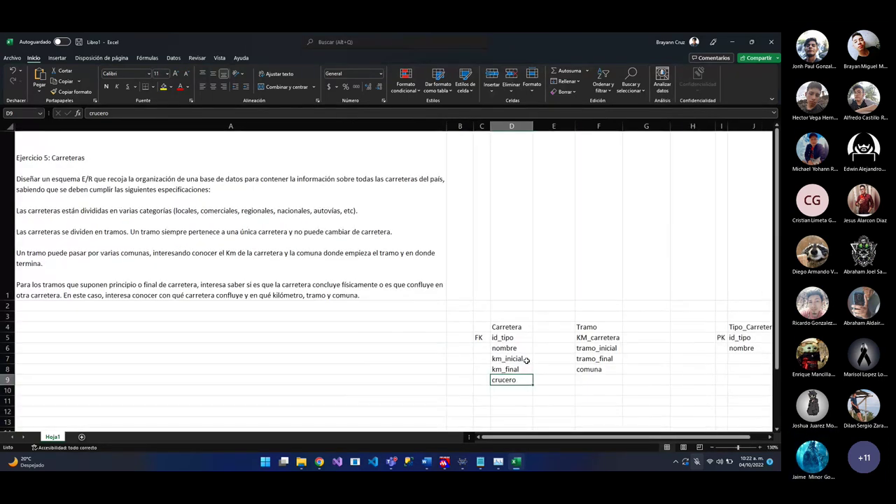
drag(490, 438, 508, 439)
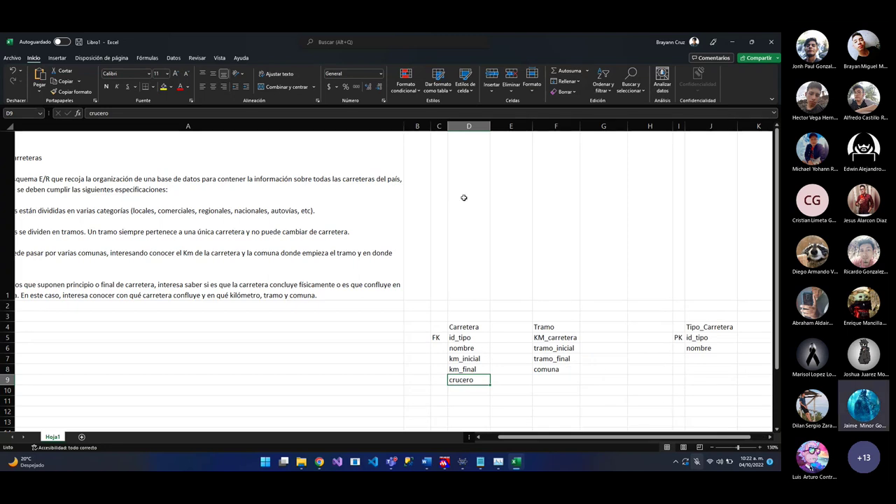
drag(404, 126, 258, 162)
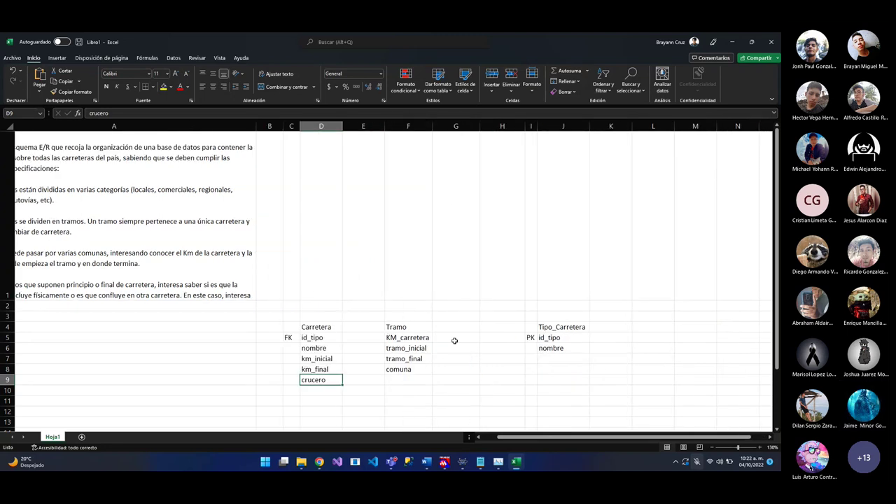
scroll(455, 341, up, 2)
scroll(306, 326, up, 1)
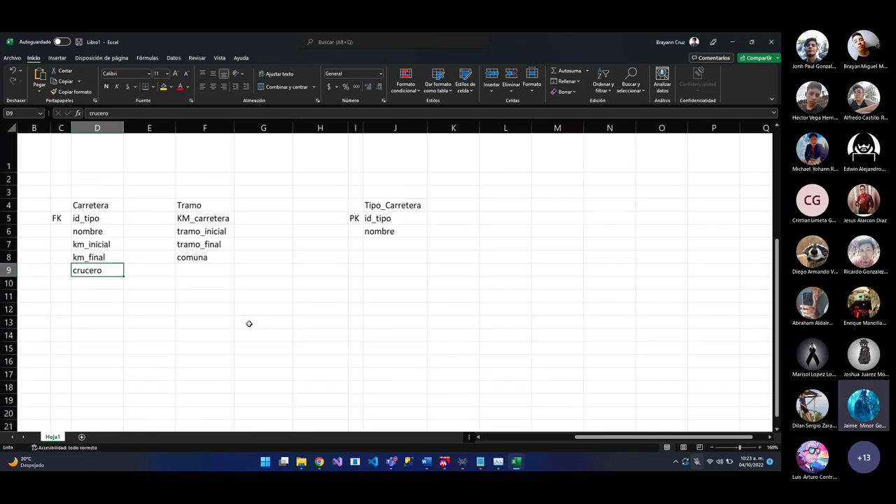
Bring all three entity lists into view and switch the workbook to full-screen mode
drag(628, 438, 581, 442)
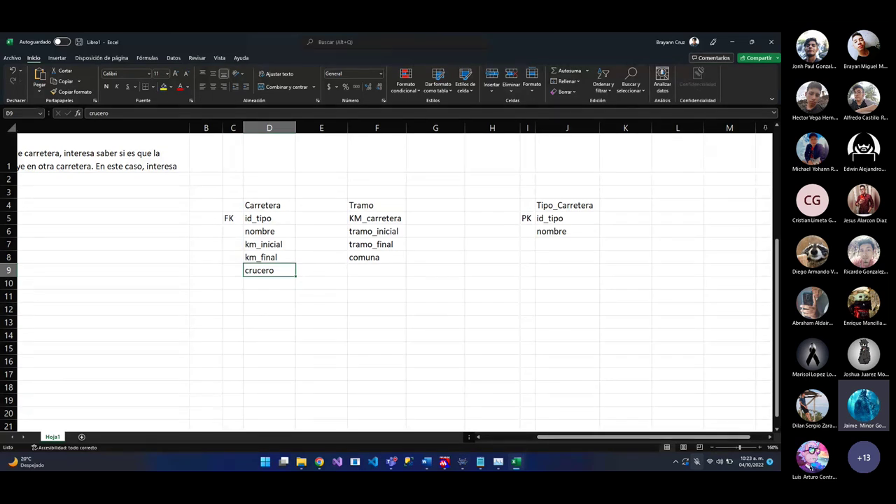
click(771, 100)
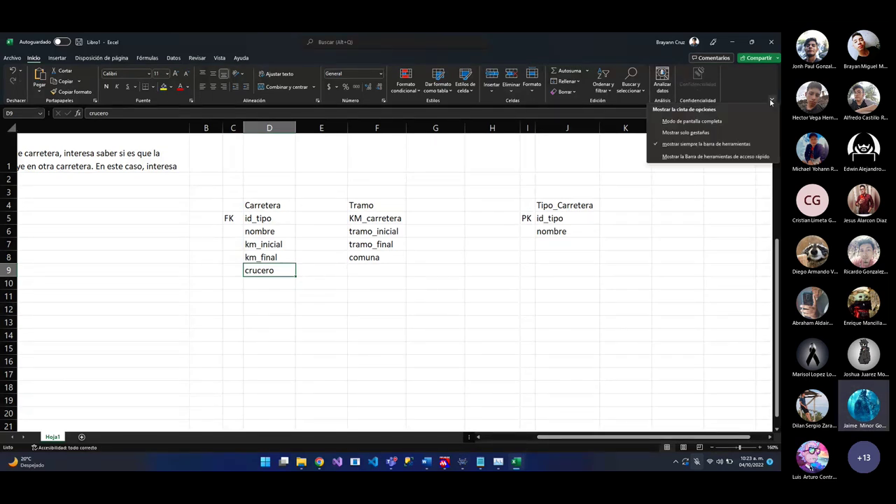
click(719, 121)
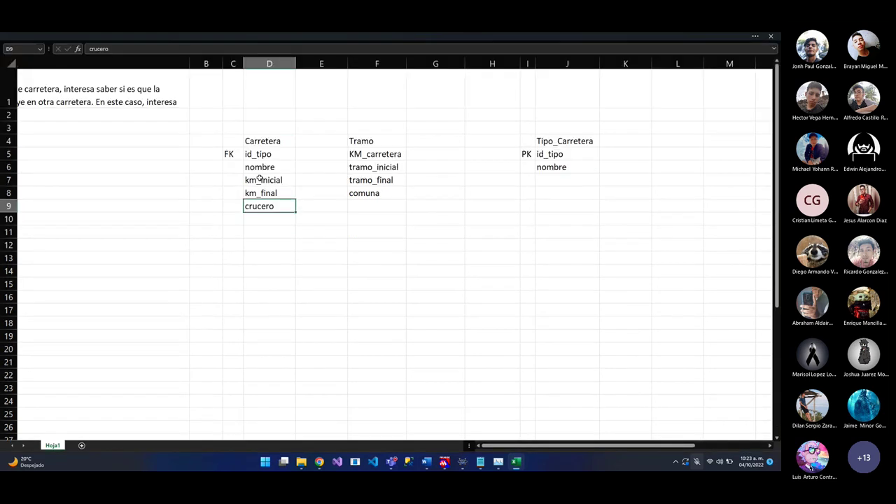
drag(260, 141, 262, 207)
click(270, 257)
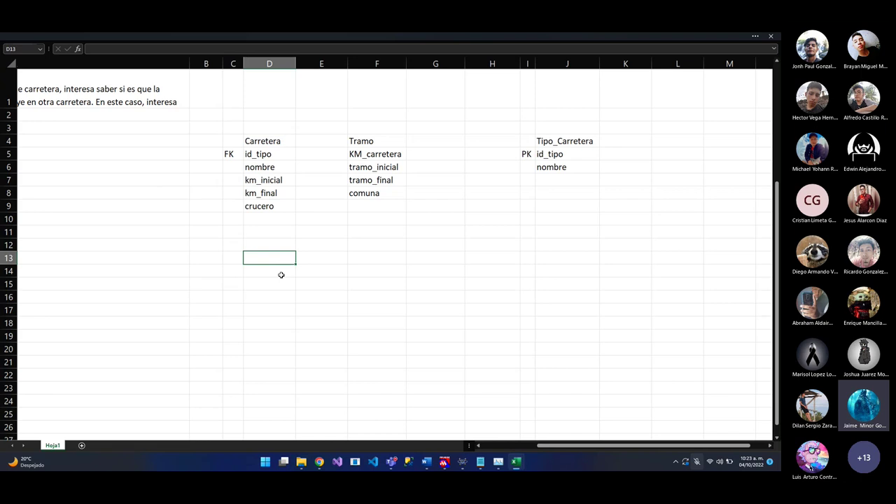
drag(260, 141, 273, 206)
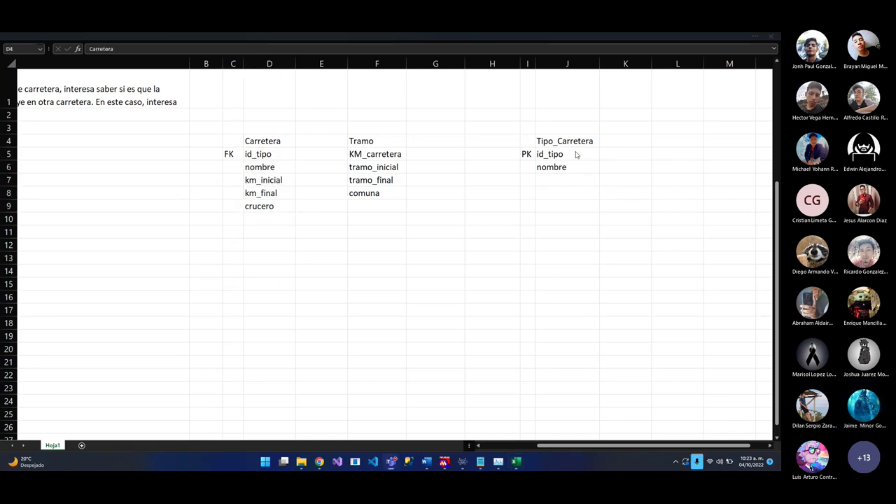
click(249, 177)
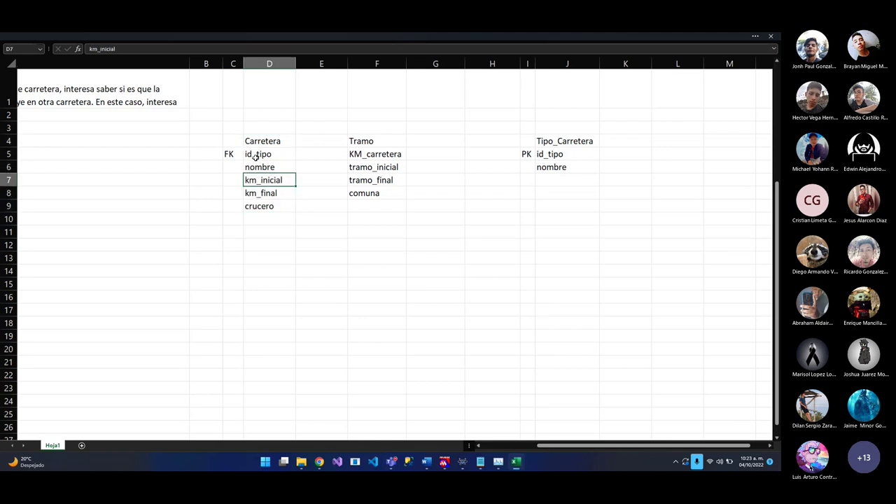
click(250, 152)
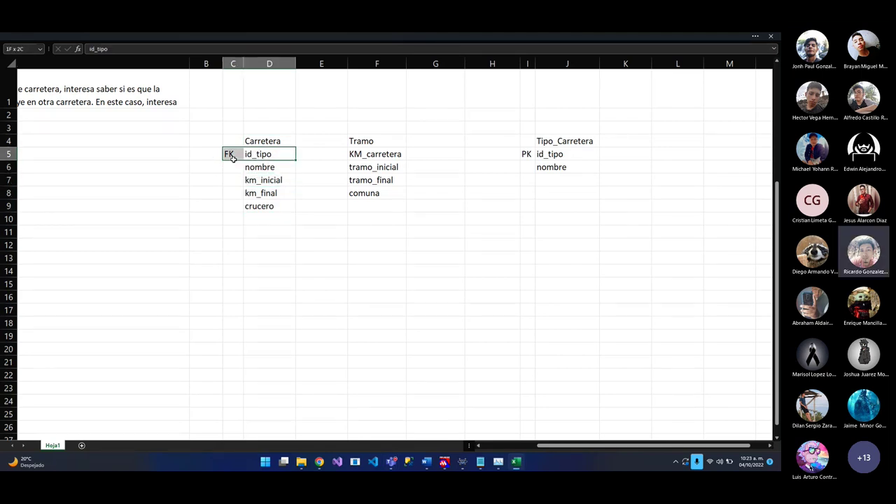
Enter id_carretera in D13 below the Carretera entity and label it pk in C13
click(268, 255)
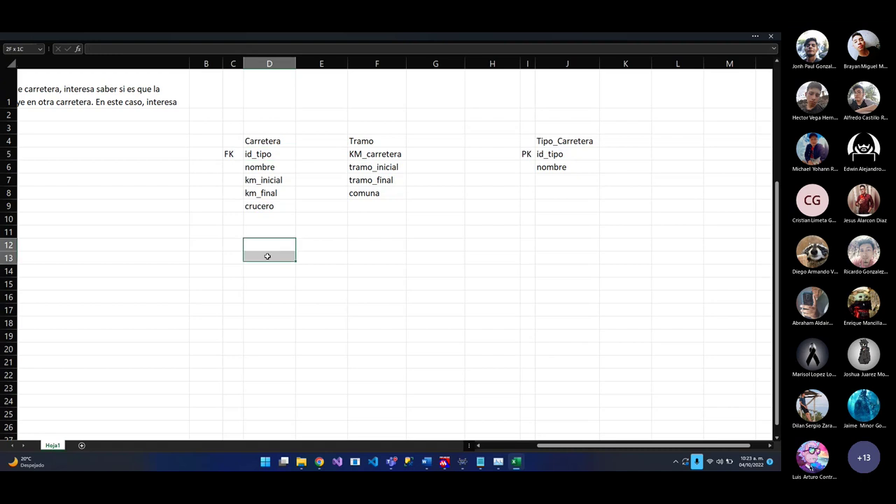
text(id_c)
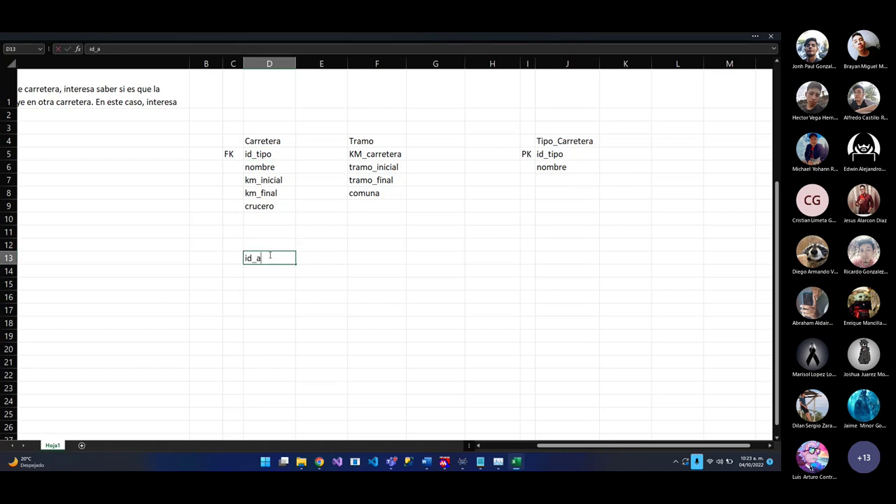
key(BackSpace)
text(carretera)
key(Left)
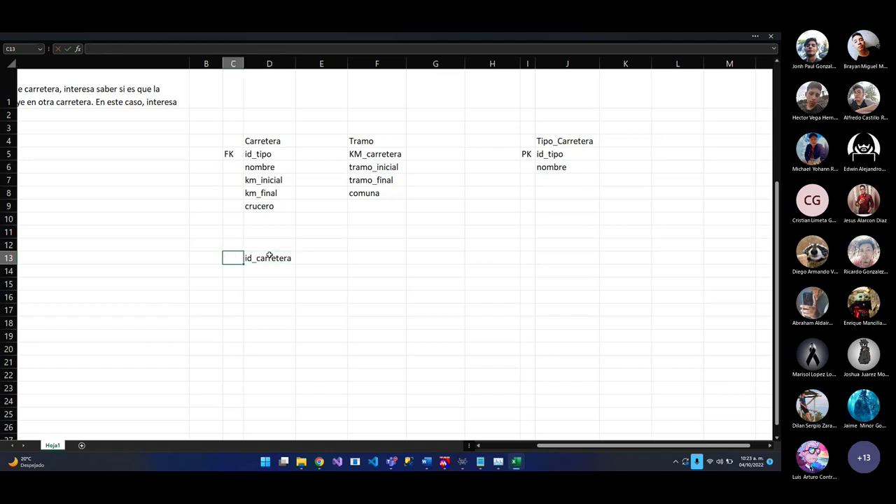
text(pk)
key(Return)
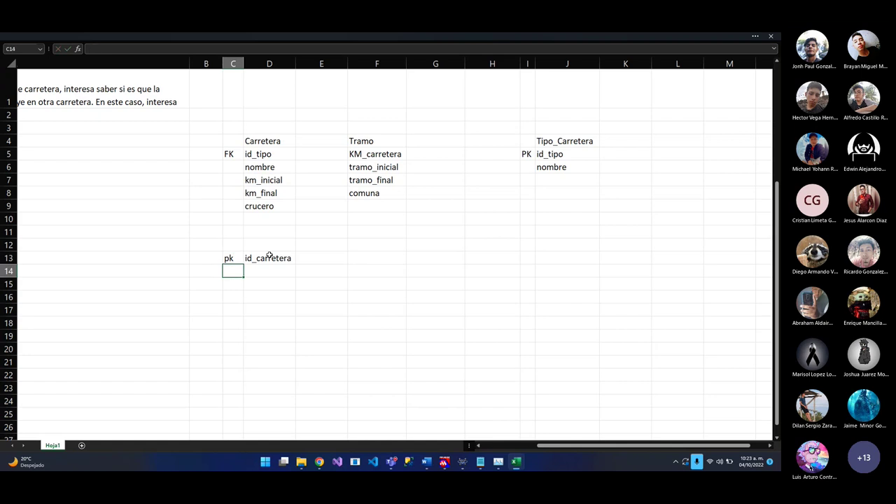
Add the attribute nombre in D14 below id_carretera
key(Right)
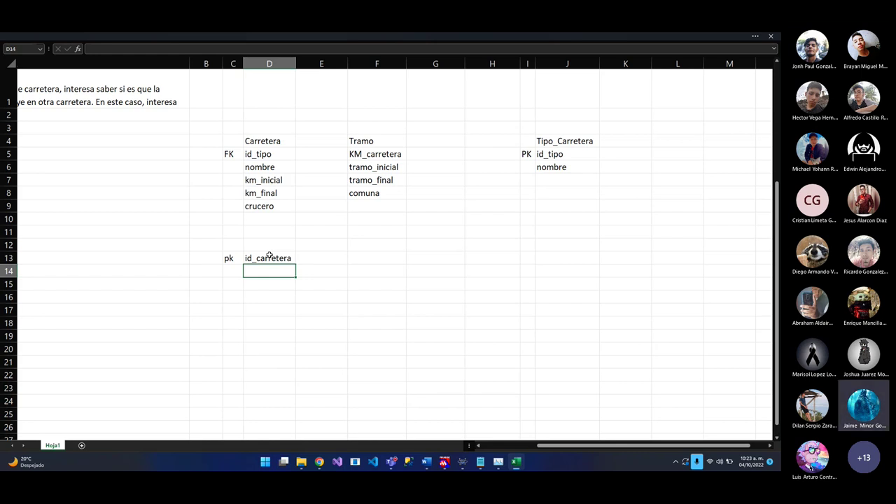
text(nombre)
key(Return)
key(Left)
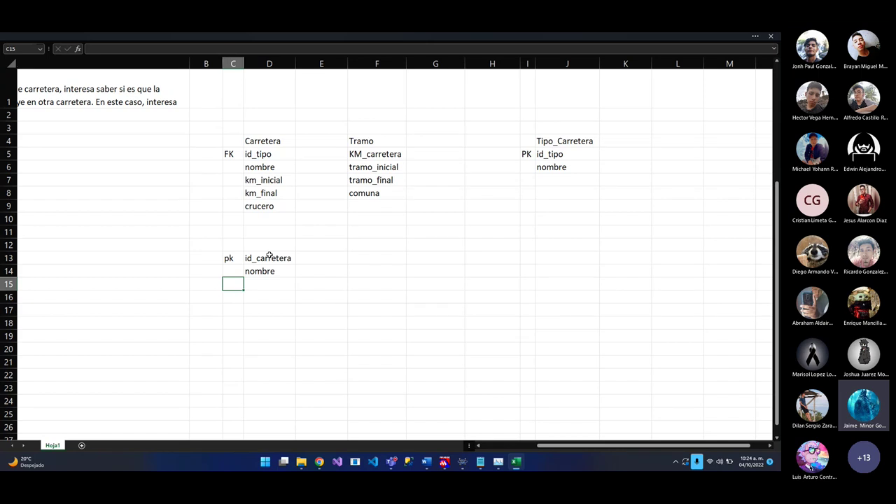
Write the example note "mexico-pachuca incia en km 10" in H15
key(Right)
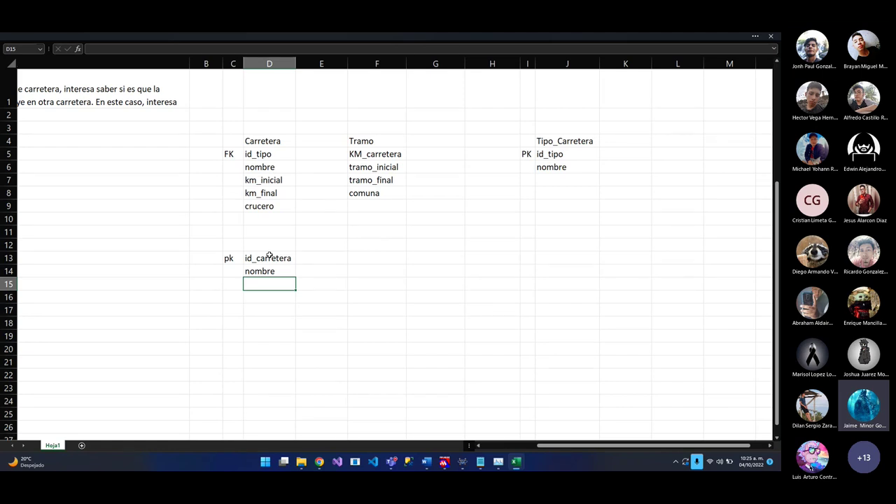
key(Right)
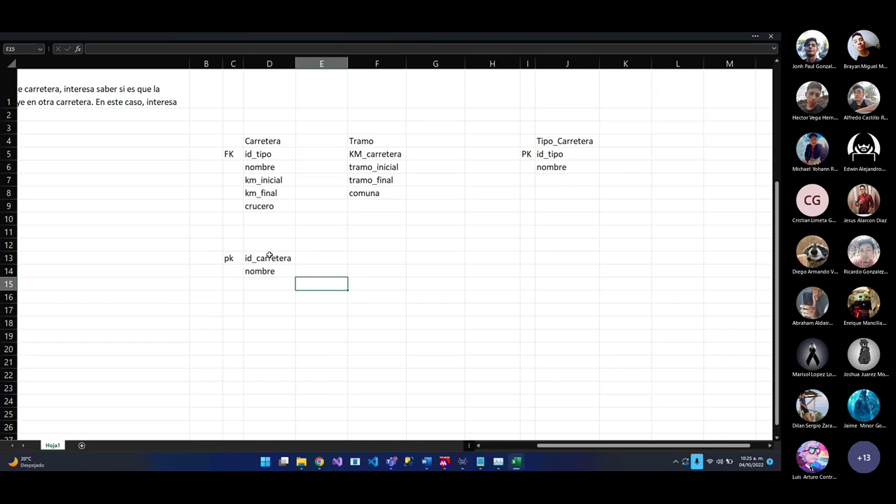
key(Right)
key(Right)
key(Right)
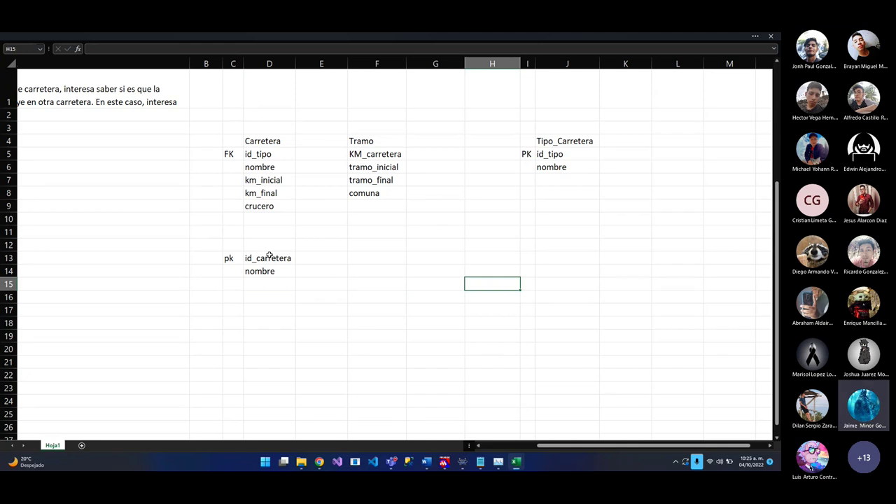
text(mexico pa)
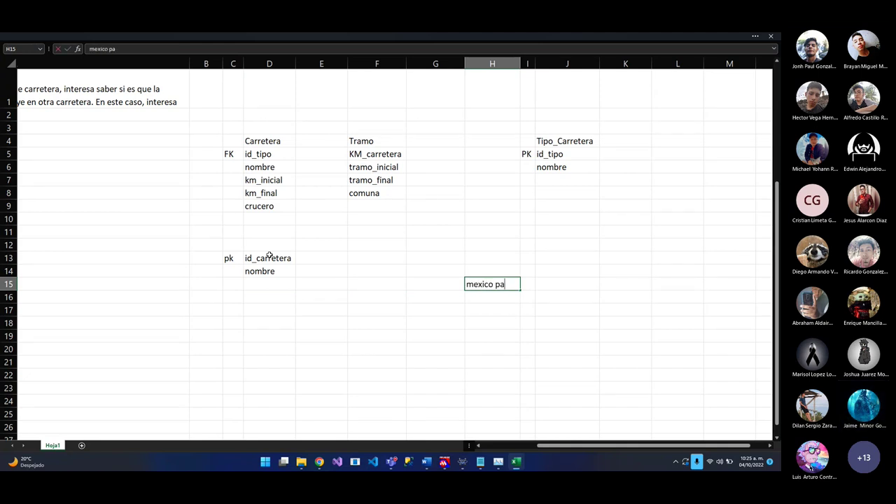
key(BackSpace)
key(BackSpace)
key(BackSpace)
text(-pachuca km)
key(BackSpace)
key(BackSpace)
key(BackSpace)
text(i)
key(BackSpace)
text(incia en km 10)
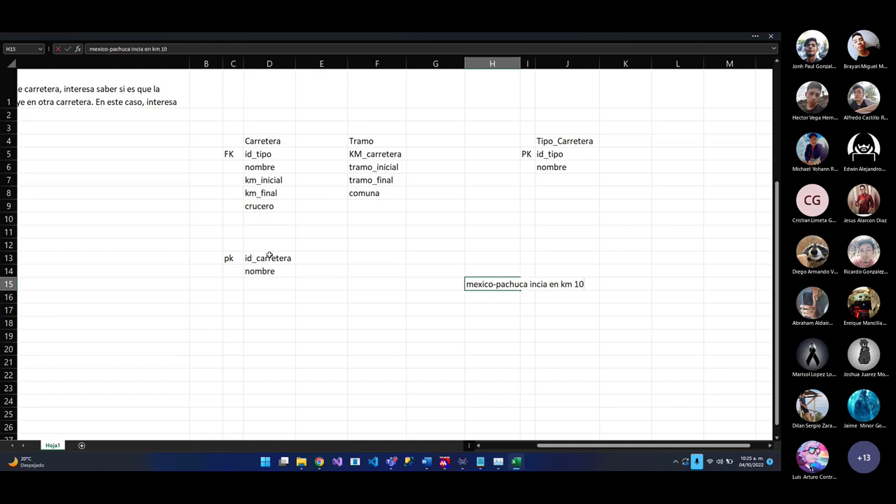
key(Return)
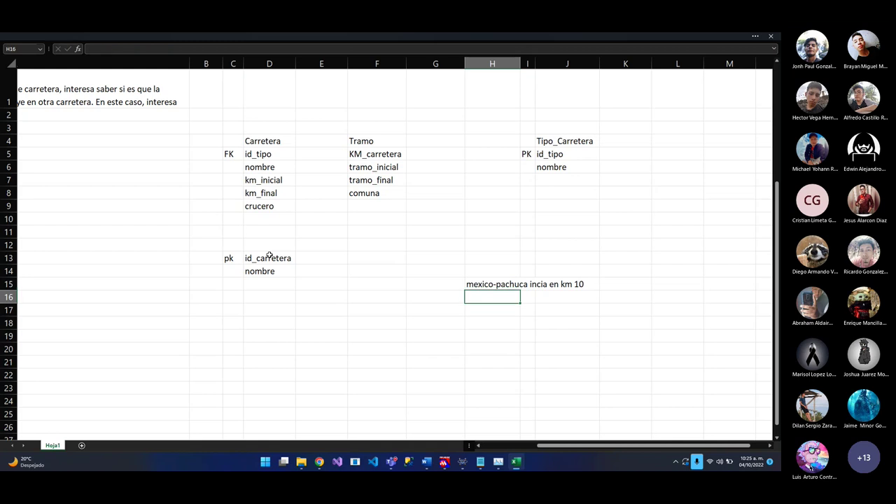
Write a second example note, "mexico-pachuca concluye en km 20", in H16
text(mexico)
key(BackSpace)
text(-pachuca )
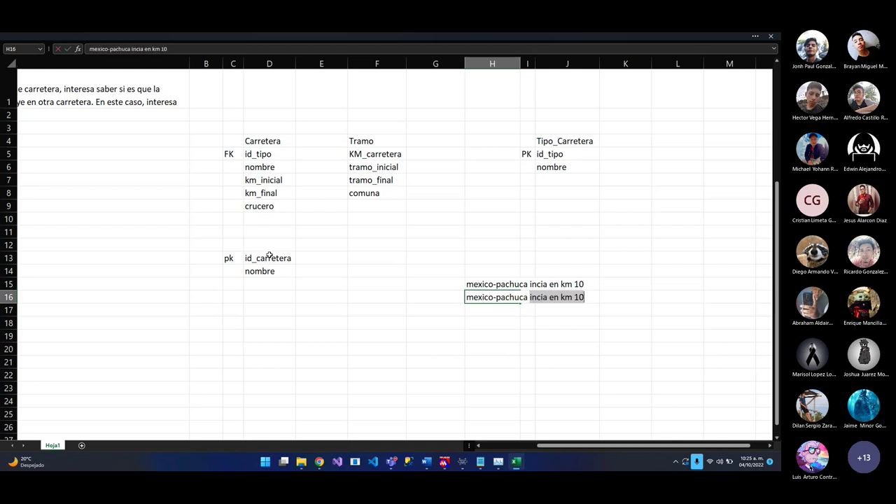
text(concluye en km)
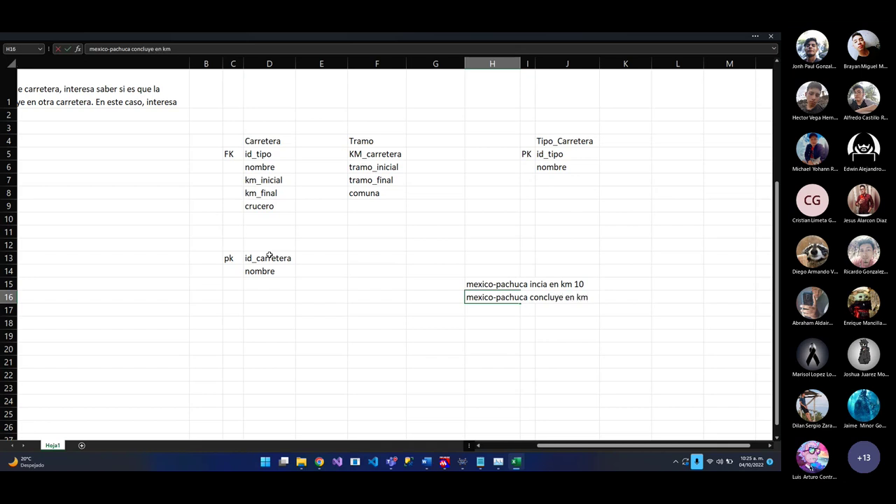
text( 20)
key(Return)
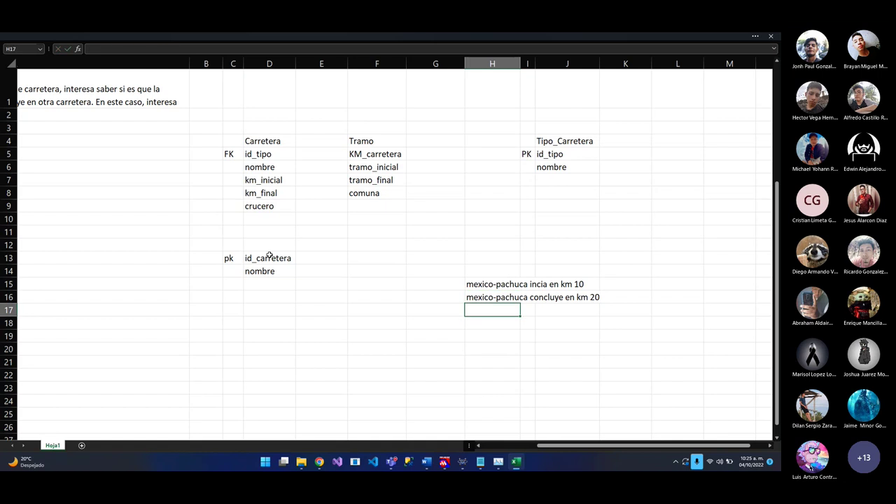
Head the notes with "ejemplo" in H14 and fit column H to their length
click(504, 273)
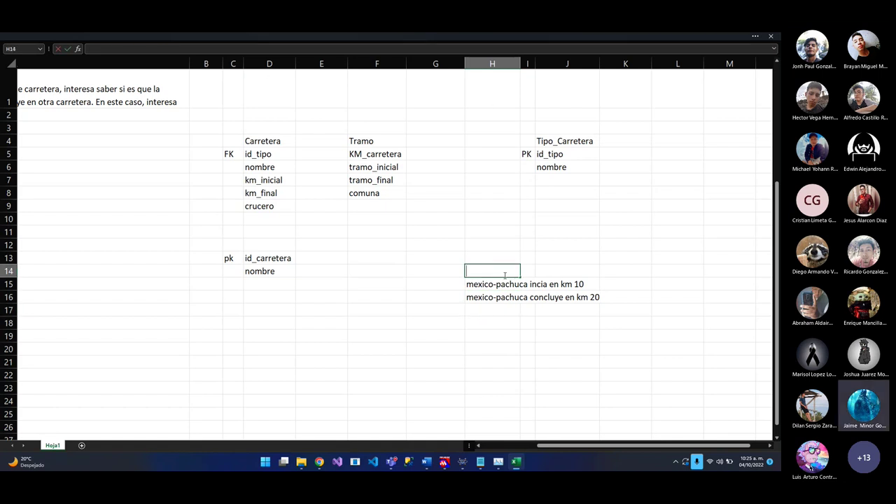
text(ejemplo)
key(Return)
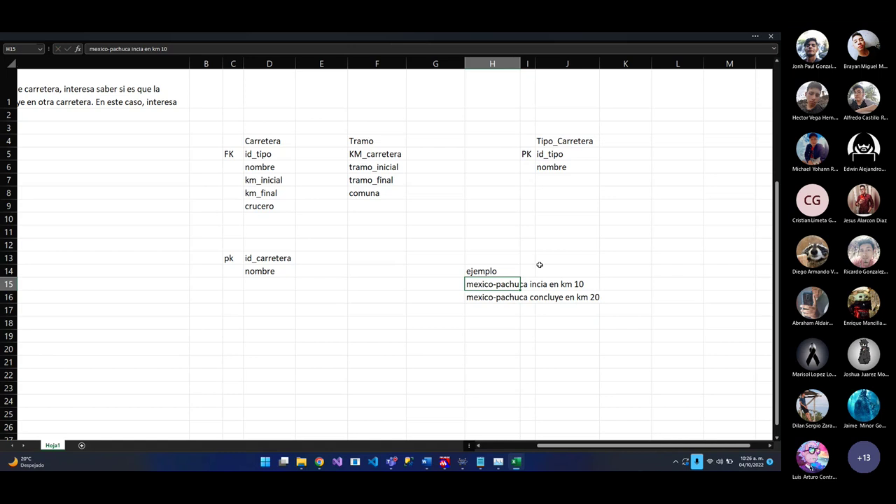
double_click(524, 64)
click(604, 298)
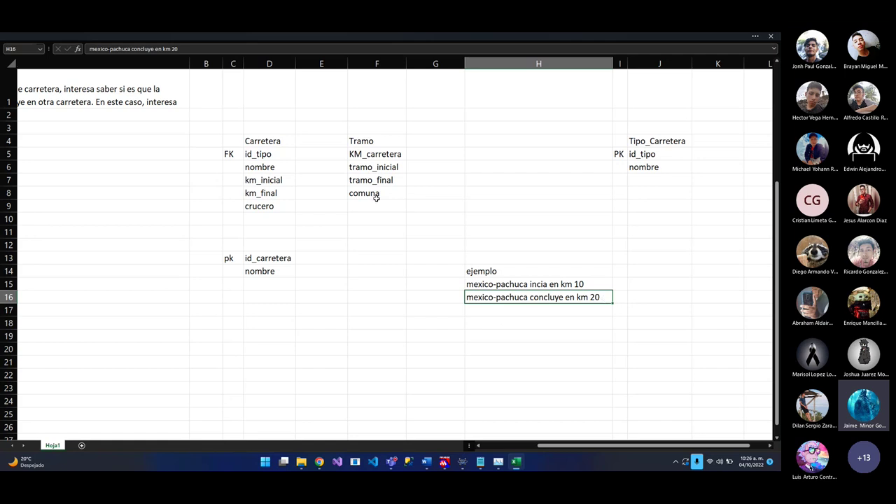
Enter "tramo 8" in I15 beside the first example note and fit column I to its content
click(621, 295)
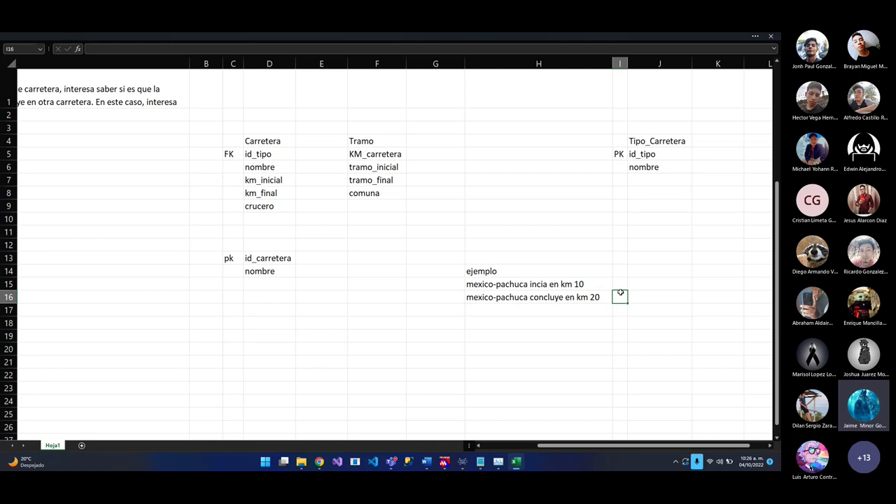
click(620, 288)
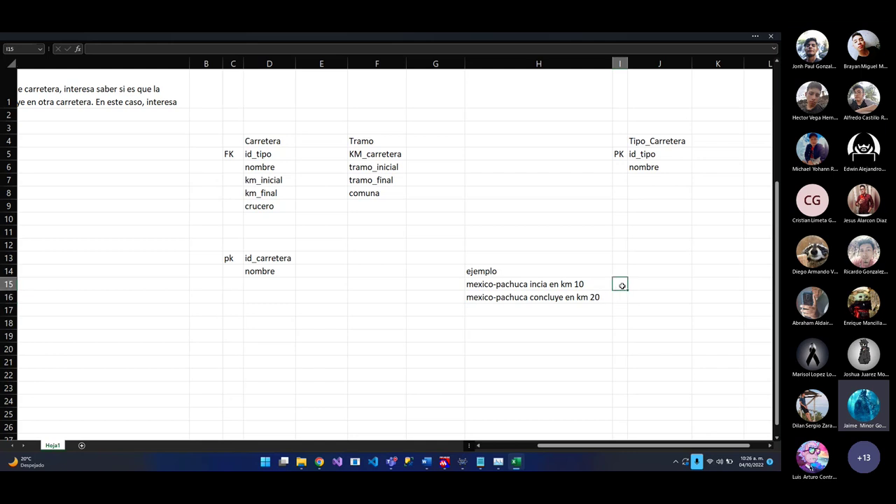
text(tramo)
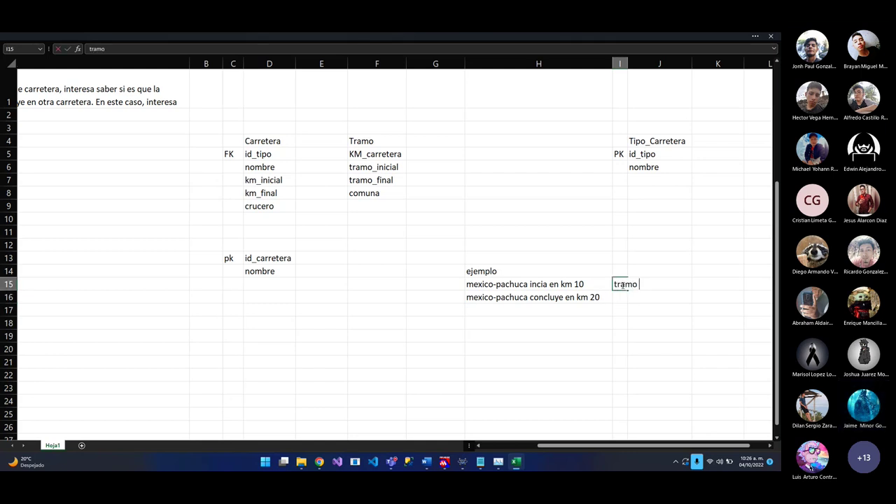
text( 8)
key(Return)
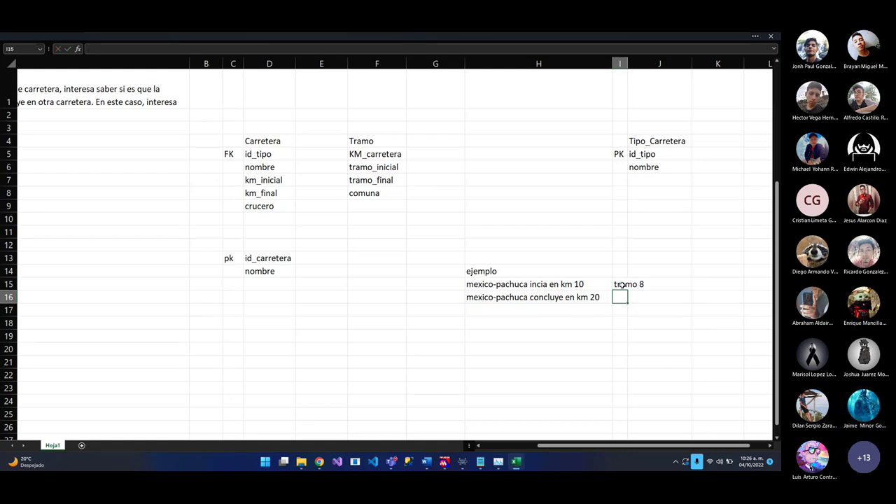
double_click(629, 64)
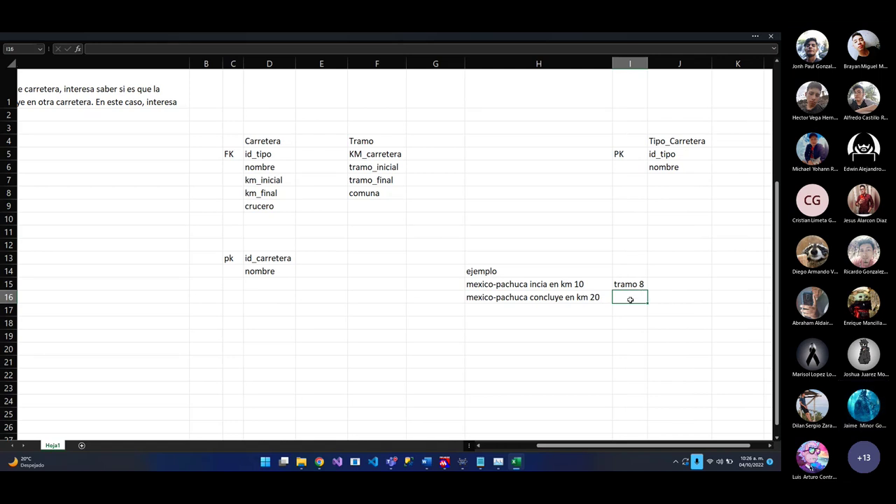
drag(596, 287, 600, 301)
click(590, 288)
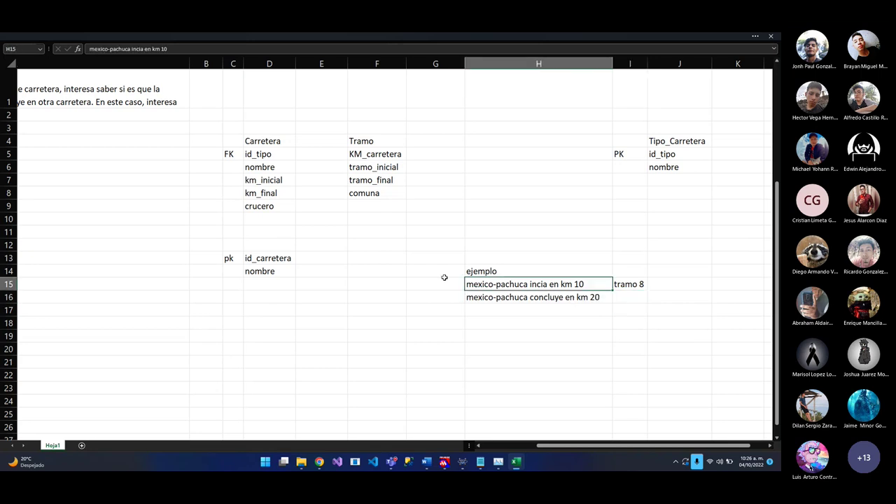
click(444, 281)
click(530, 284)
click(459, 303)
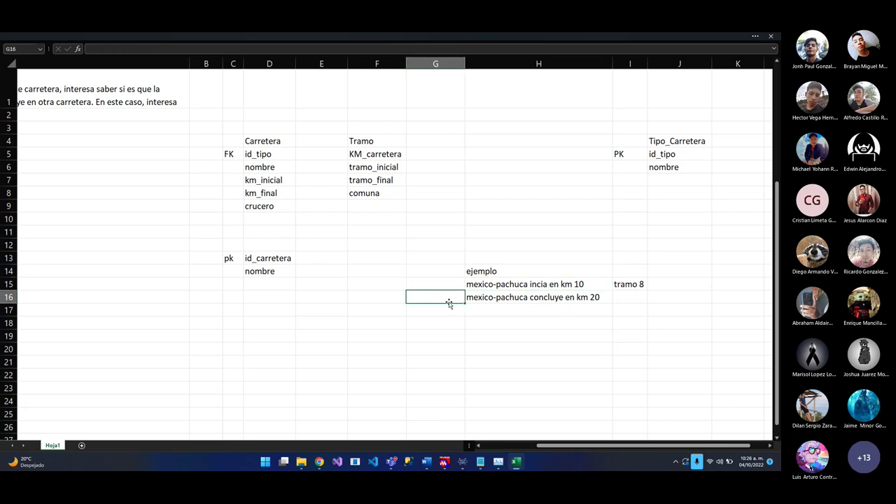
click(468, 299)
drag(615, 316, 585, 299)
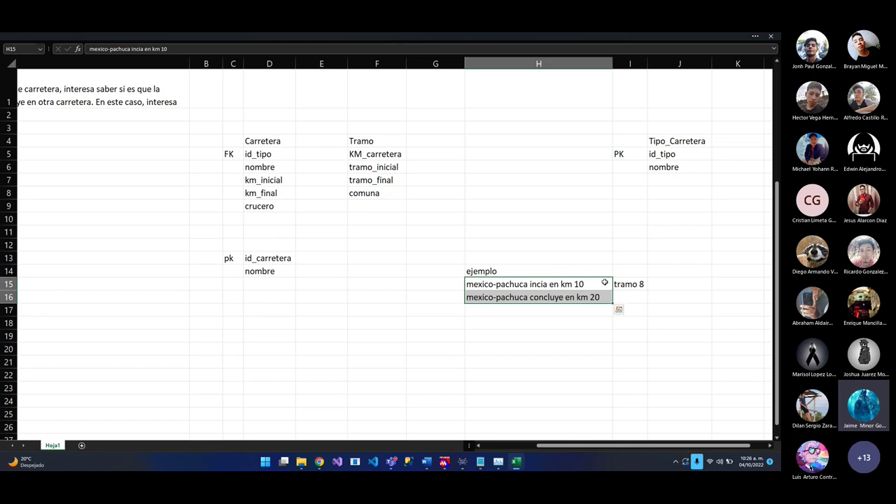
click(628, 300)
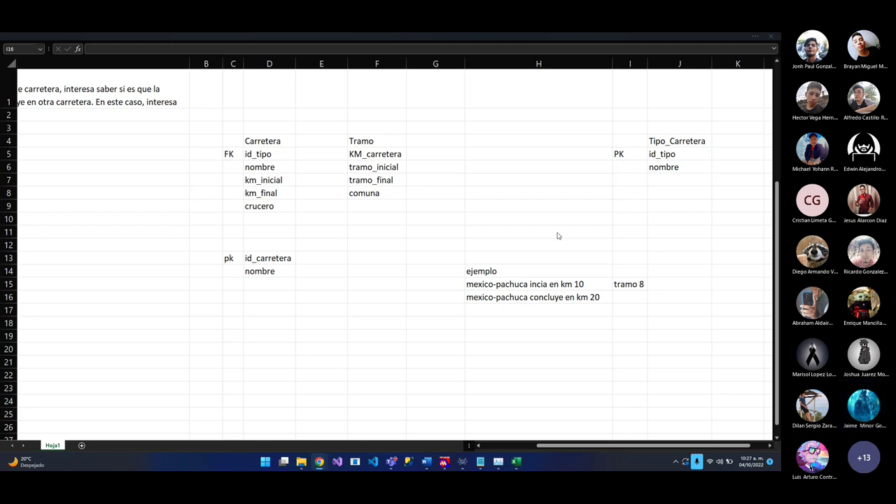
click(626, 295)
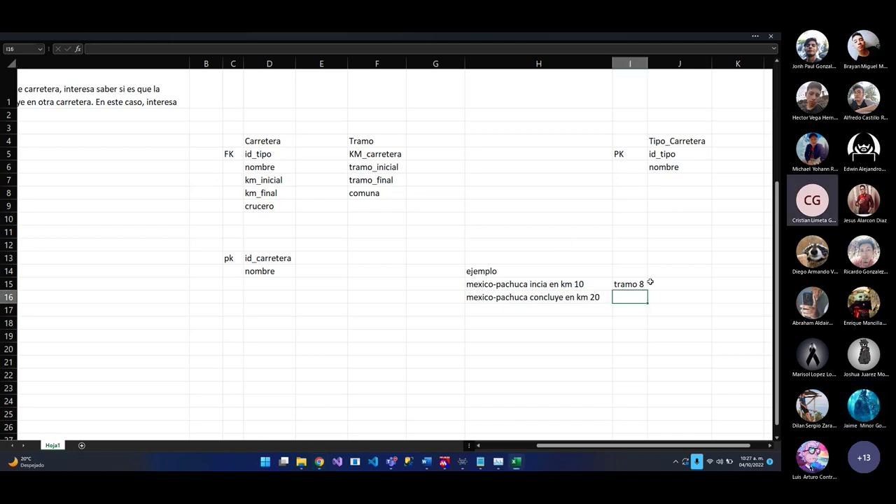
Extend the "tramo 8" entry in I15 with the kilometre so it reads "tramo 8 km 16"
click(640, 282)
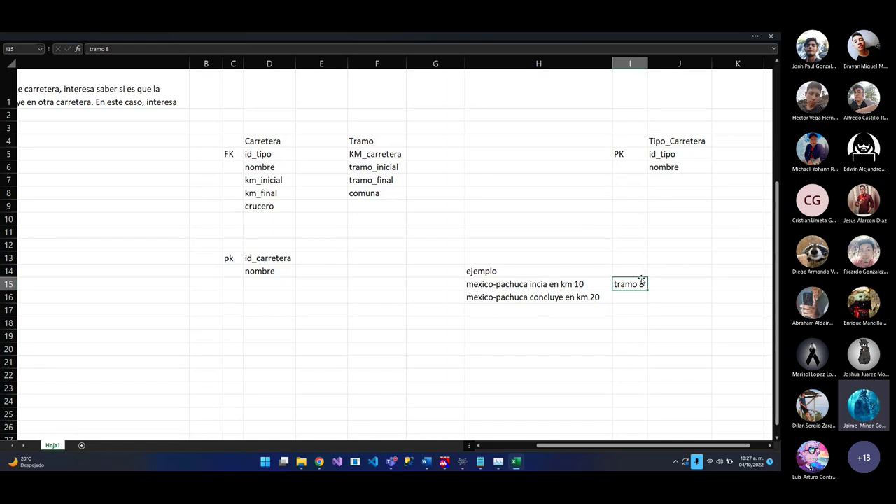
click(654, 283)
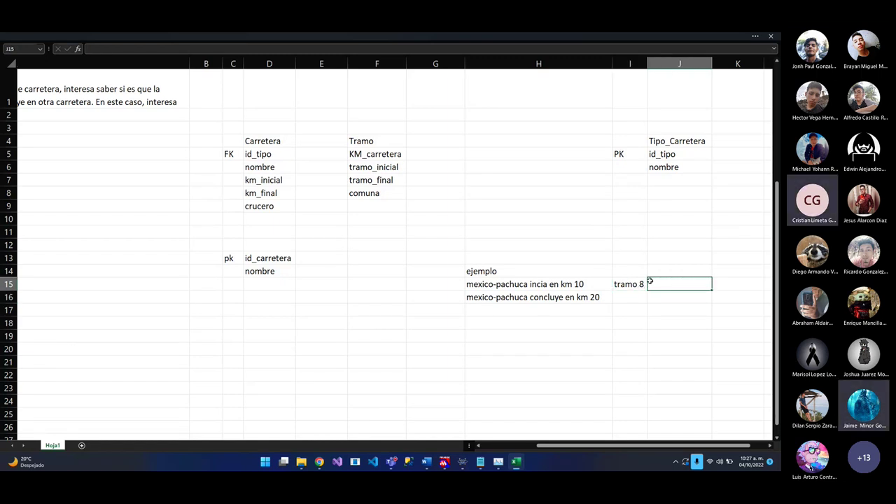
click(645, 283)
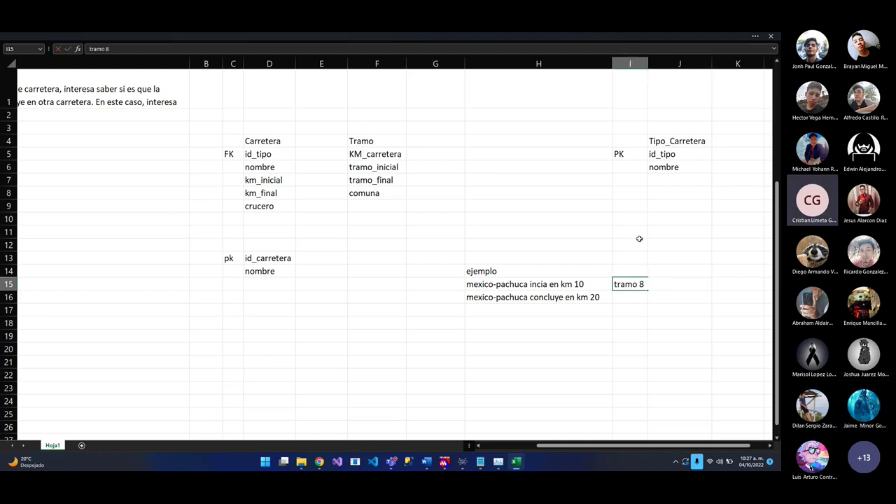
text(k)
key(BackSpace)
text(km)
key(BackSpace)
key(BackSpace)
text(km 16)
key(Return)
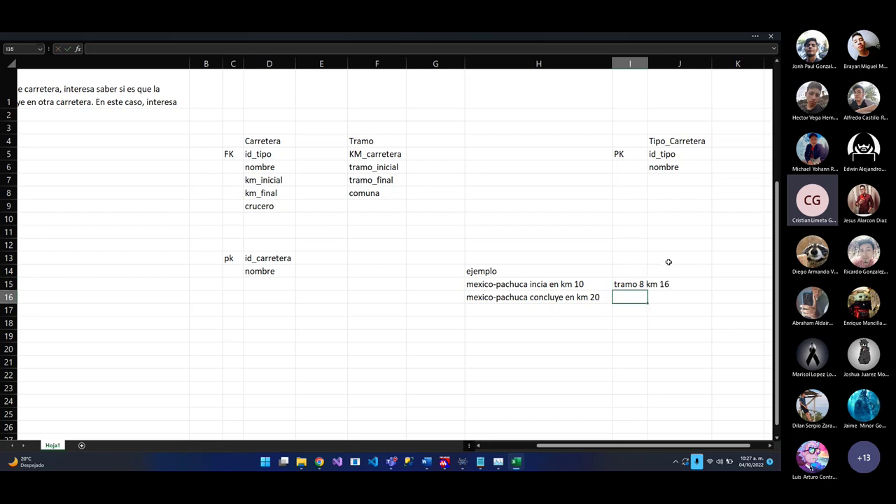
Append "colonia tulpetlac" to the tramo 8 entry in I15 and fit column I to its content
click(319, 461)
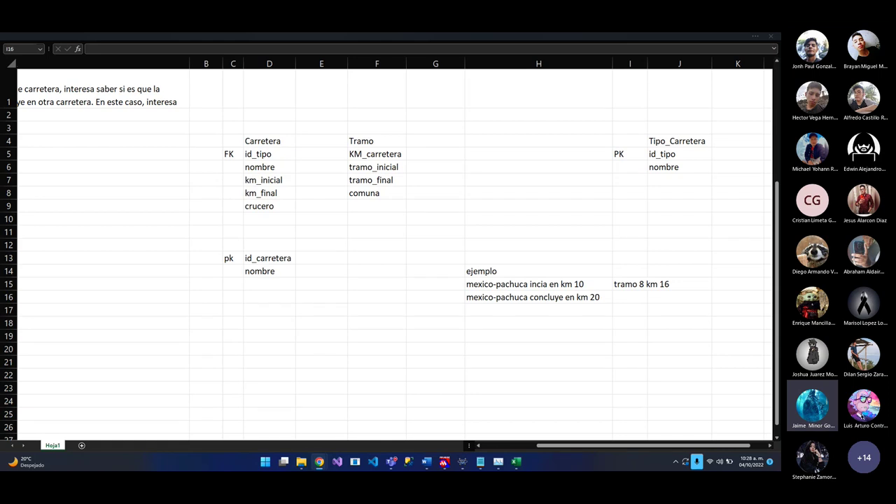
click(643, 283)
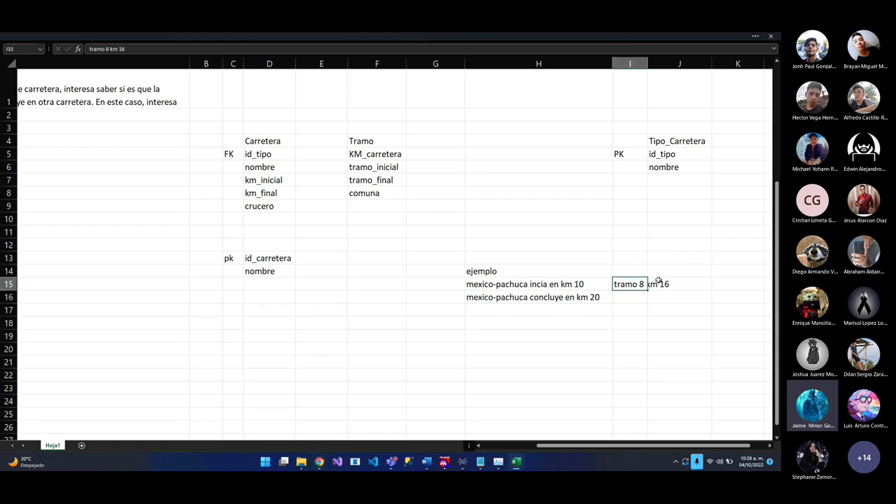
drag(651, 292, 634, 285)
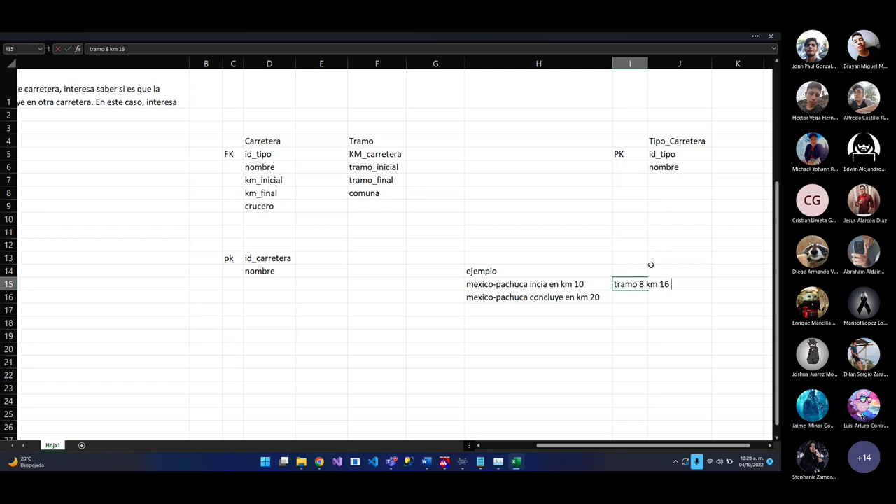
text(colonia tulpetlac)
key(Return)
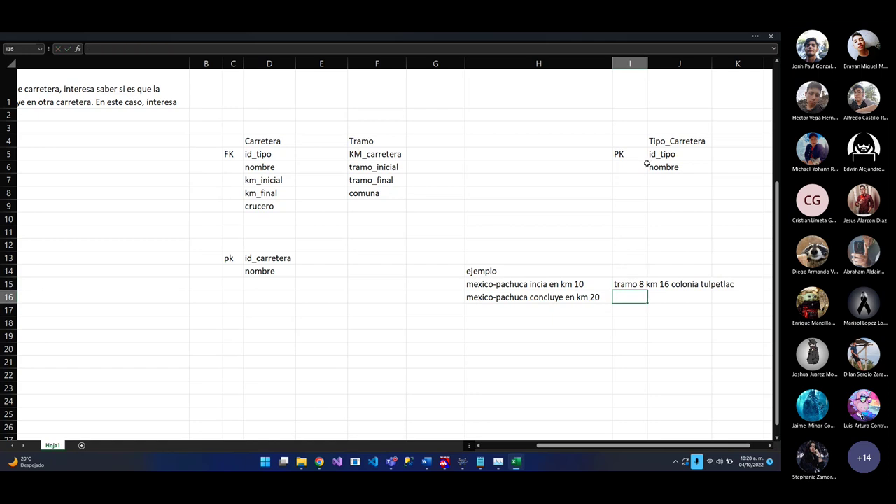
double_click(648, 64)
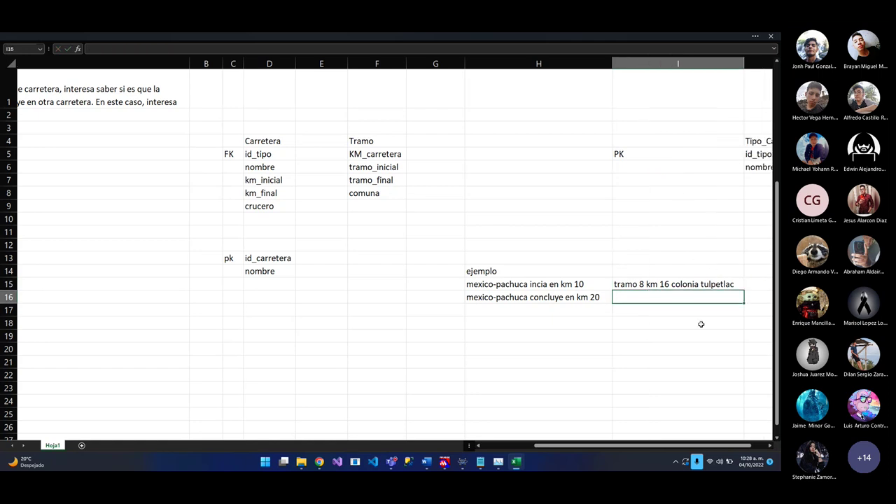
Relocate the note "mexico-pachuca concluye en km 20" from H16 to H20, leaving H16 empty
drag(607, 449, 623, 448)
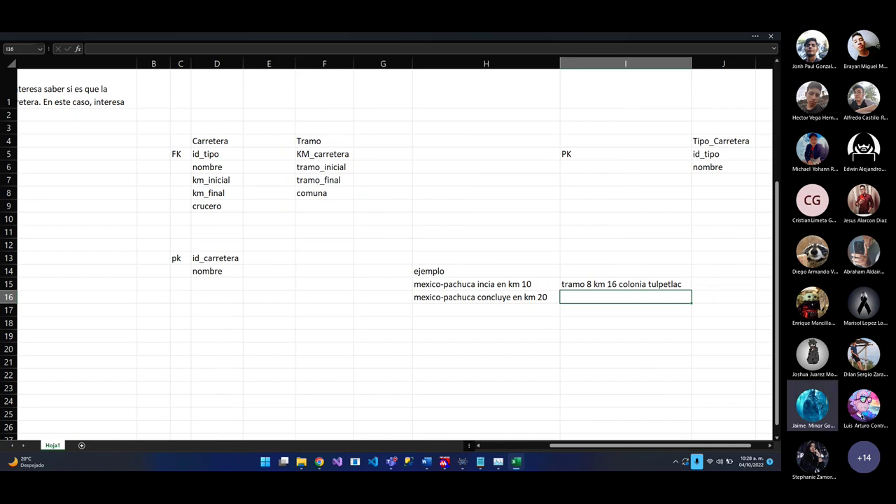
click(517, 285)
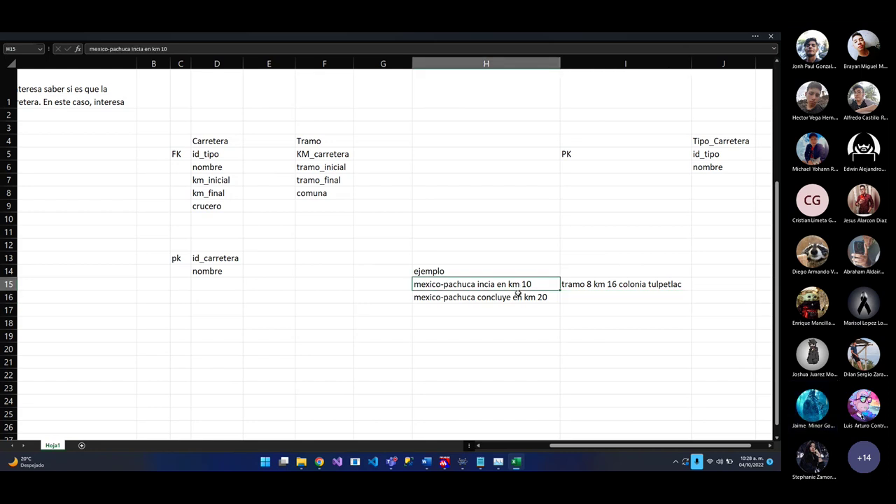
click(519, 294)
key(ctrl+c)
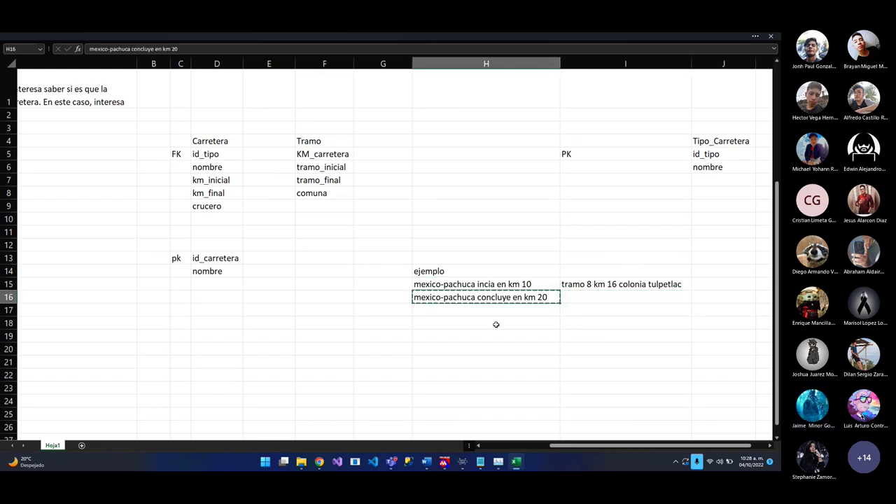
click(479, 371)
click(488, 350)
key(ctrl+v)
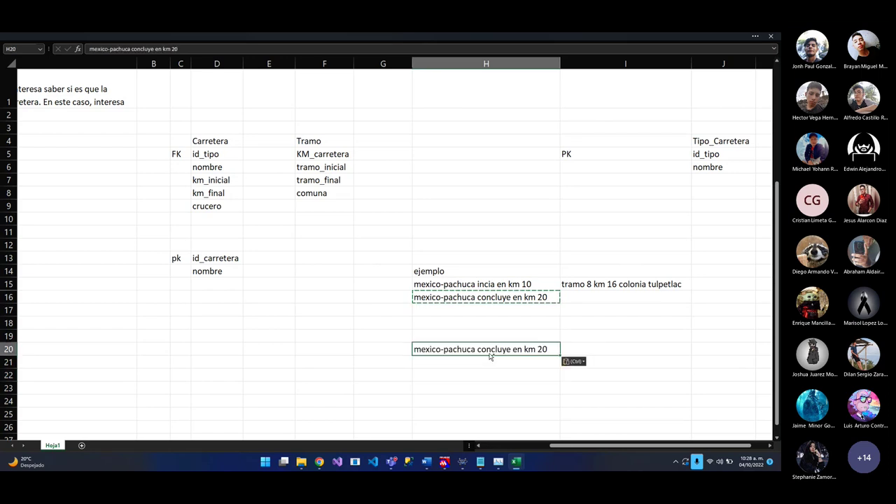
click(501, 298)
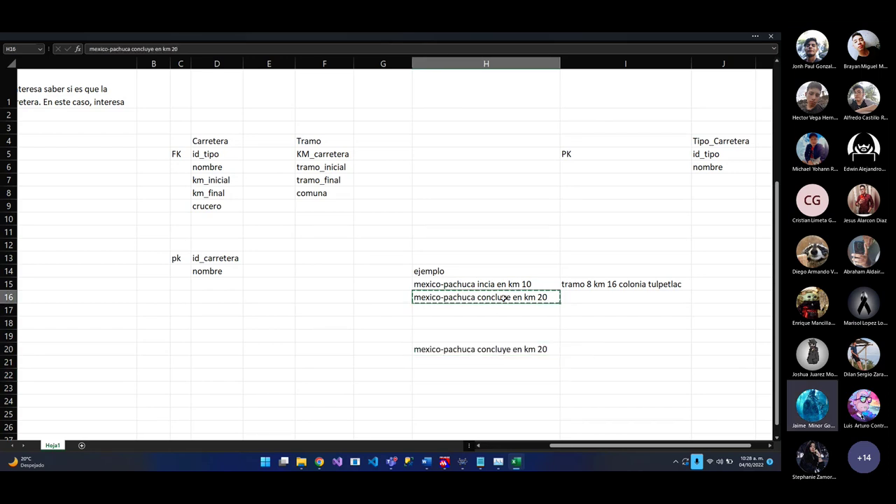
key(Delete)
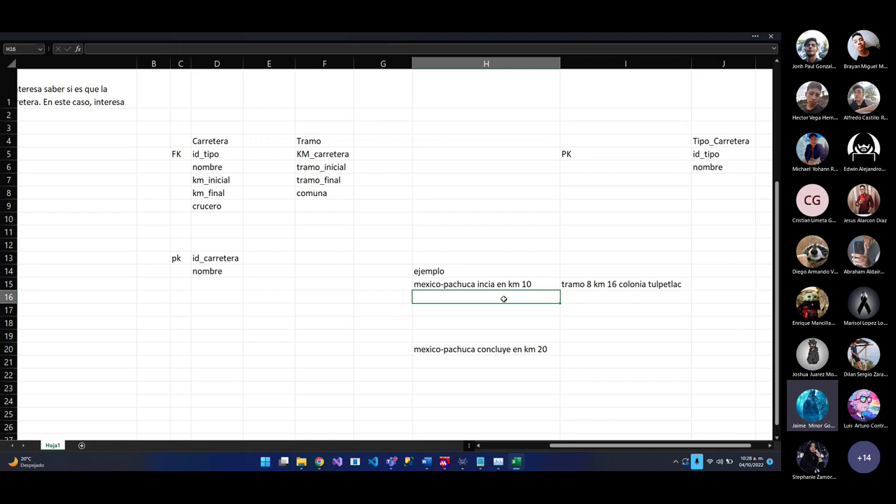
Write "tramo 9 km 18 colonia santa monica" in I16 and widen column I to fit it
text(tra)
key(BackSpace)
key(BackSpace)
key(BackSpace)
key(Tab)
text(tramo)
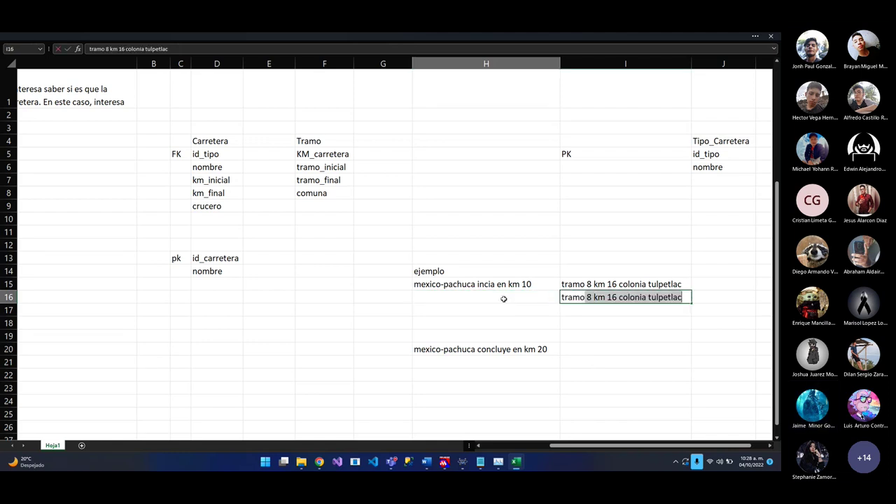
text( 9 )
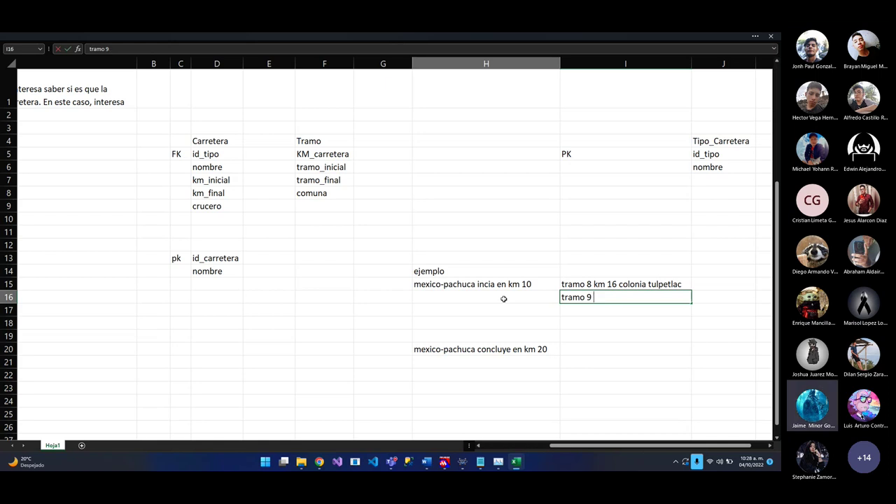
text(km 18 colonia santa)
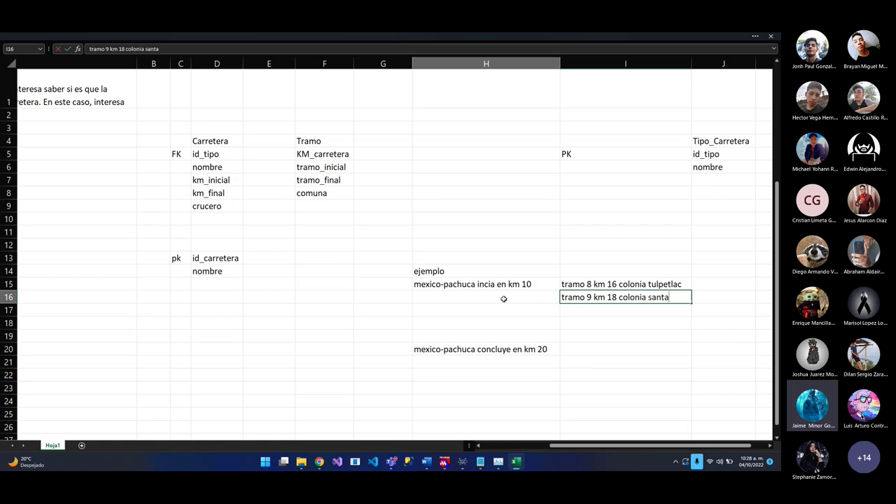
text( monica)
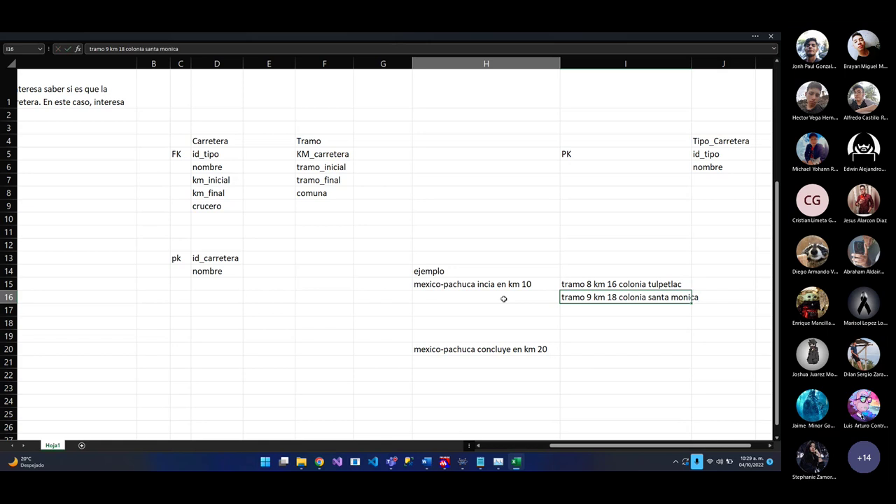
key(Return)
drag(692, 64, 710, 64)
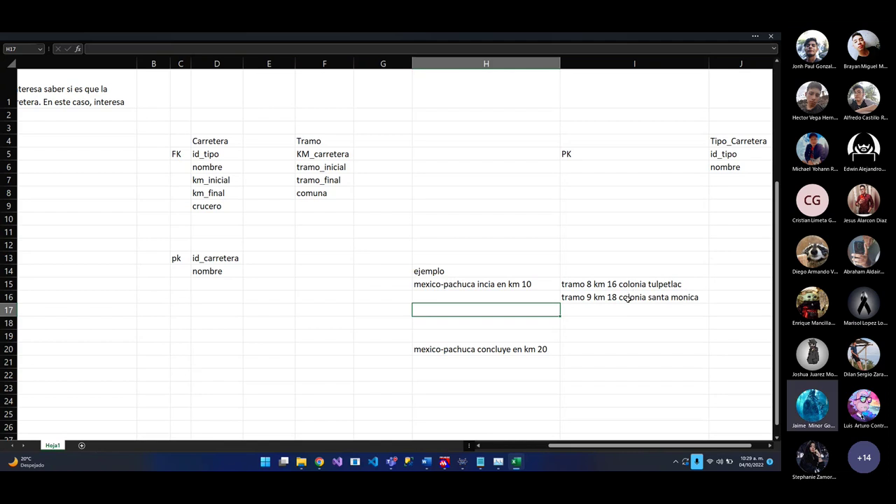
Review the tramo 8 and tramo 9 example entries in I15 and I16
click(594, 298)
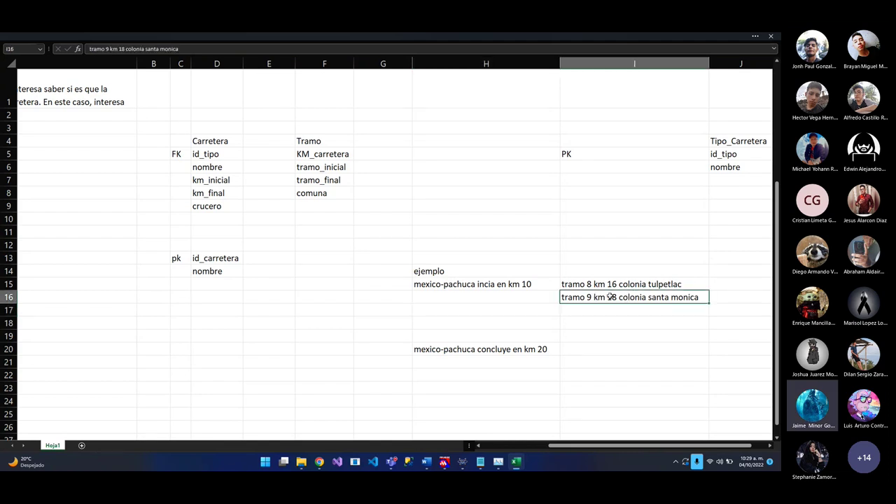
click(608, 310)
click(612, 284)
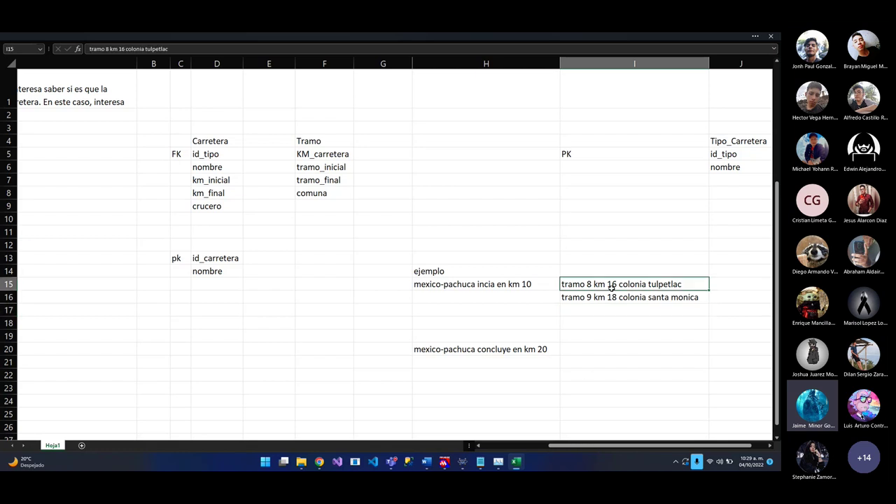
click(595, 298)
click(620, 311)
drag(635, 283, 637, 294)
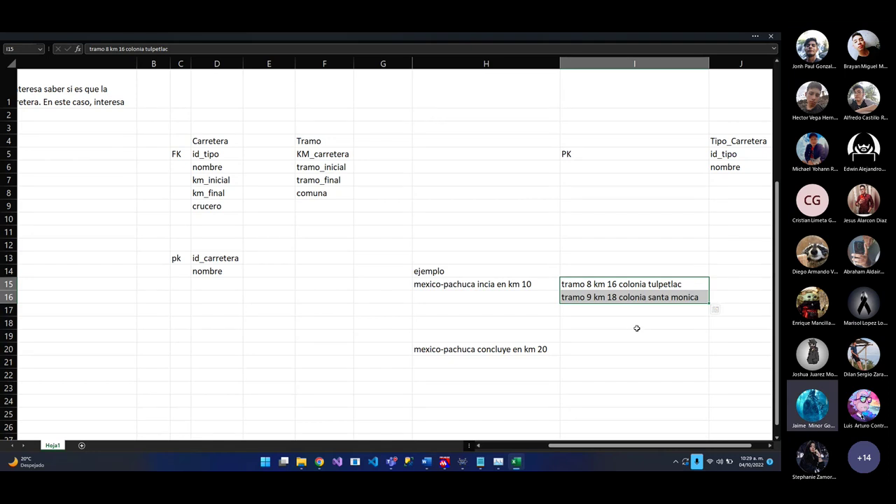
click(629, 289)
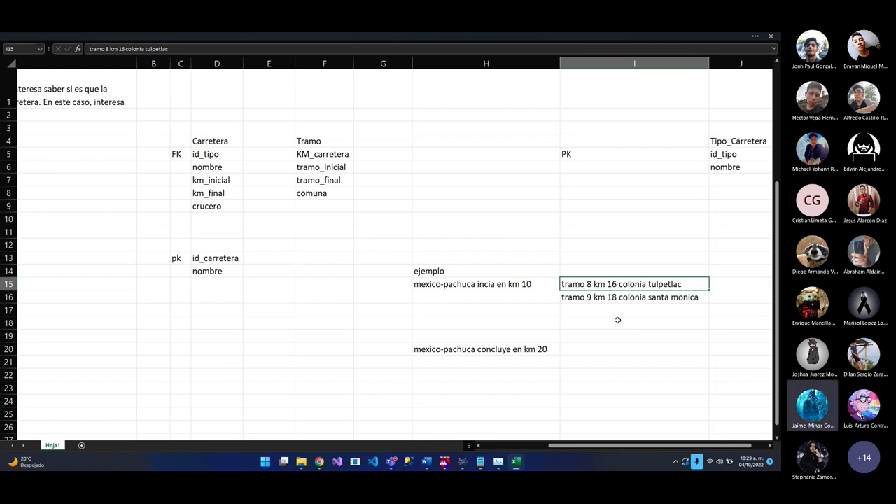
click(613, 312)
click(615, 297)
click(608, 314)
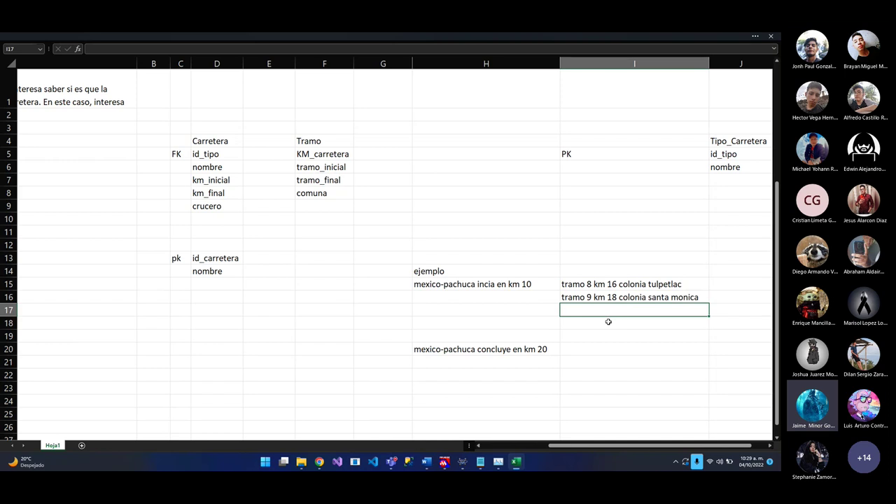
click(646, 299)
Add a third section entry, "tramo 10 km 20 colonia santa cecilia", in I17
click(625, 312)
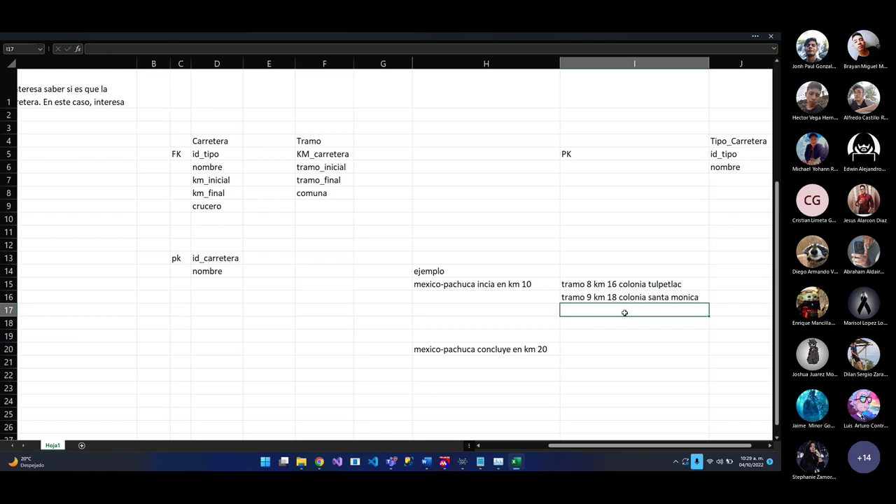
text(tramo 10 km 20 colonia )
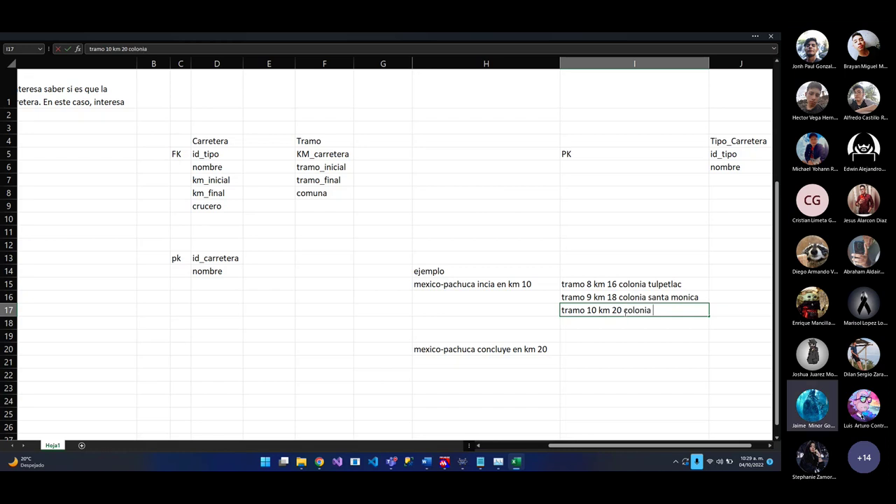
text(santa)
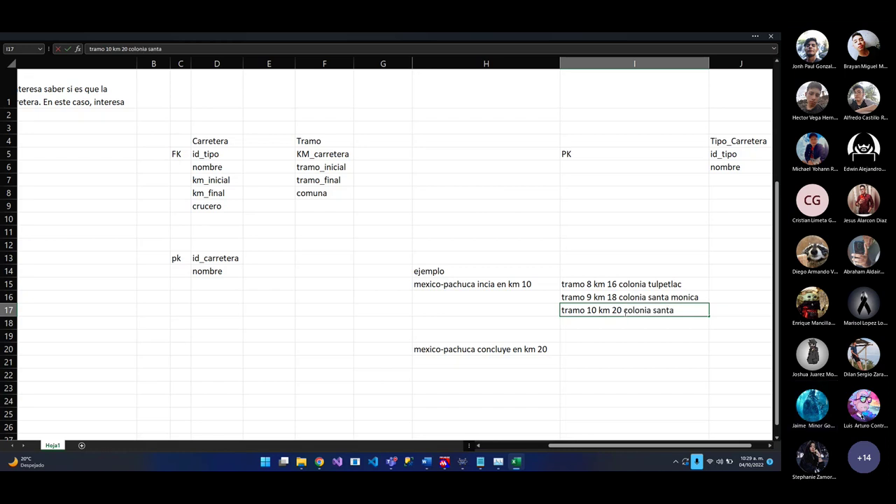
text( cecilia)
key(Return)
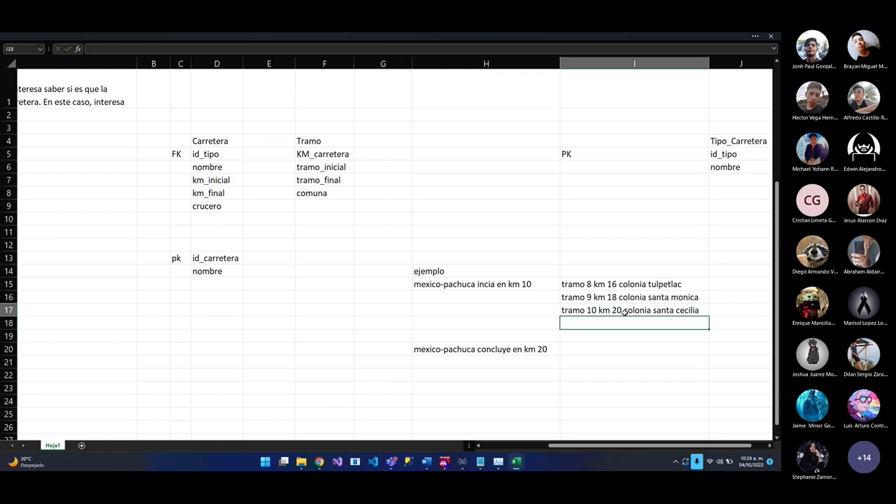
Place the note "mexico-pachuca concluye en km 20" from H20 in H17, beside the tramo 10 entry
click(549, 346)
key(ctrl+c)
click(544, 313)
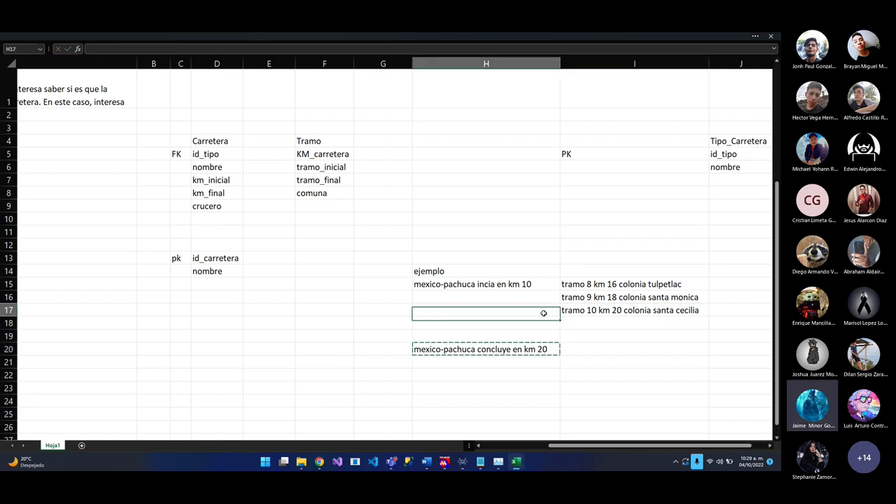
key(ctrl+v)
click(550, 327)
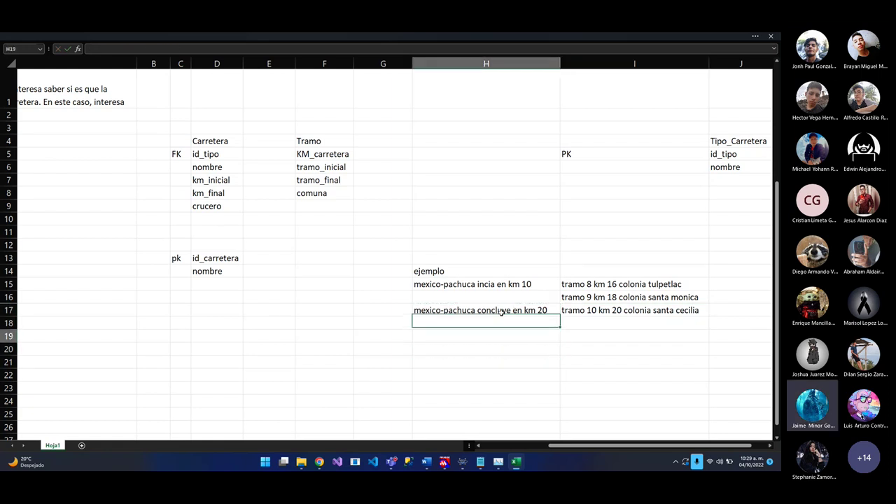
click(553, 311)
drag(553, 311, 571, 311)
click(618, 325)
click(616, 332)
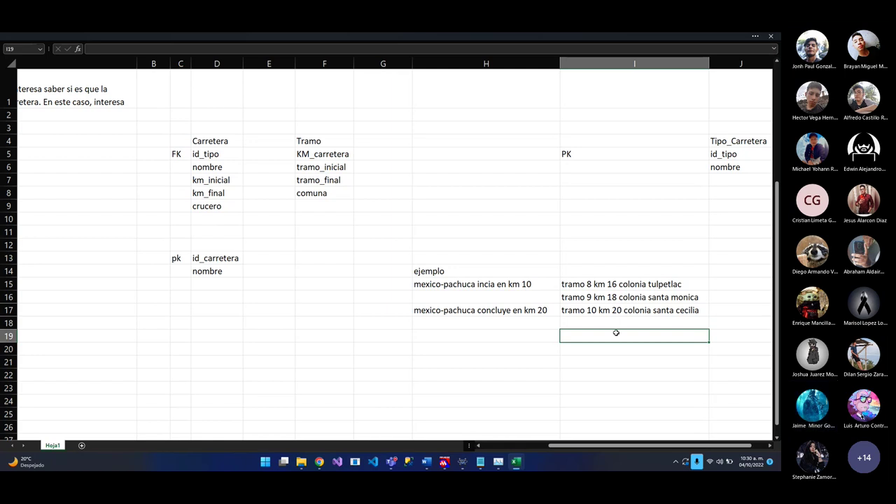
Add the example road "piramides-pachuca inicia en km 20" in H18
click(540, 321)
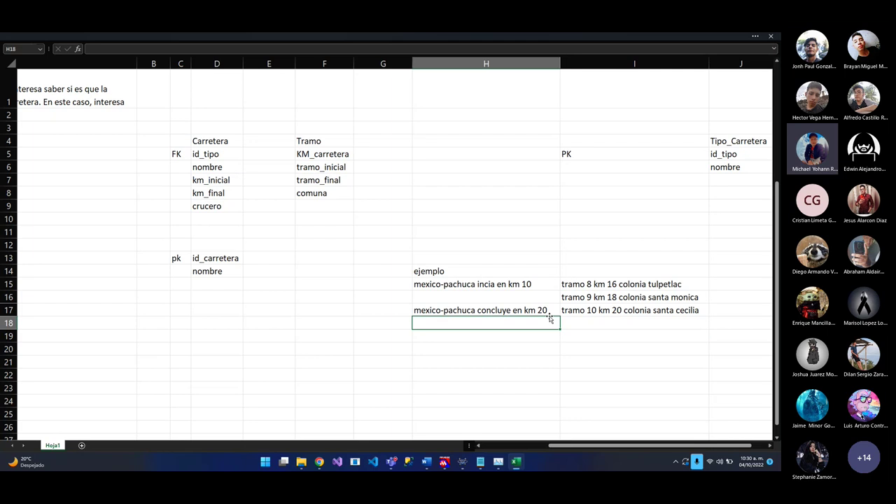
text(pira)
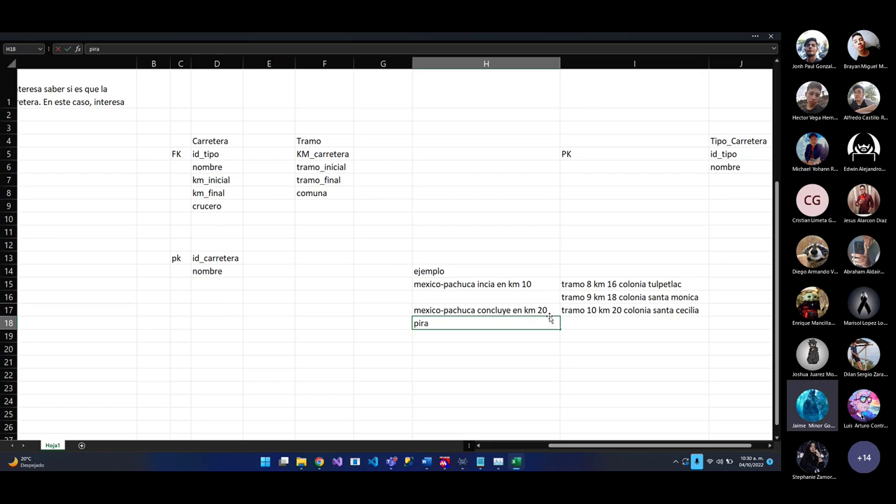
text(mides-pachuca)
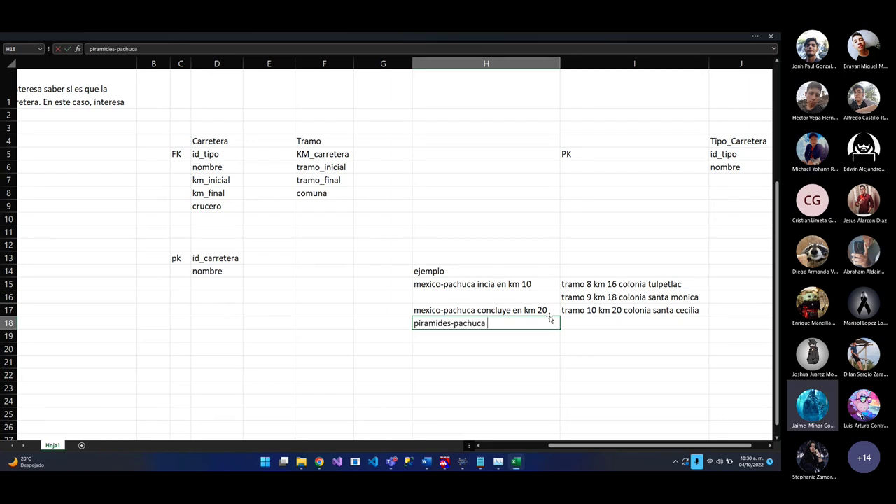
text( inicia en )
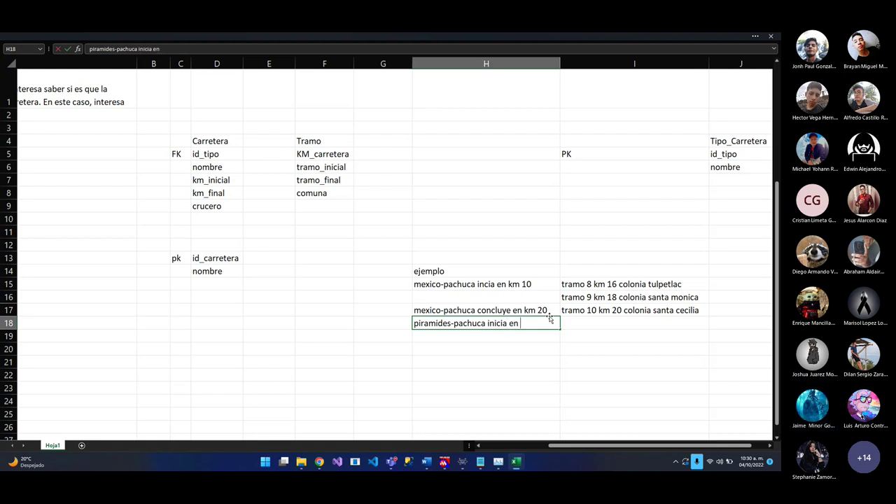
text(km 20)
key(Tab)
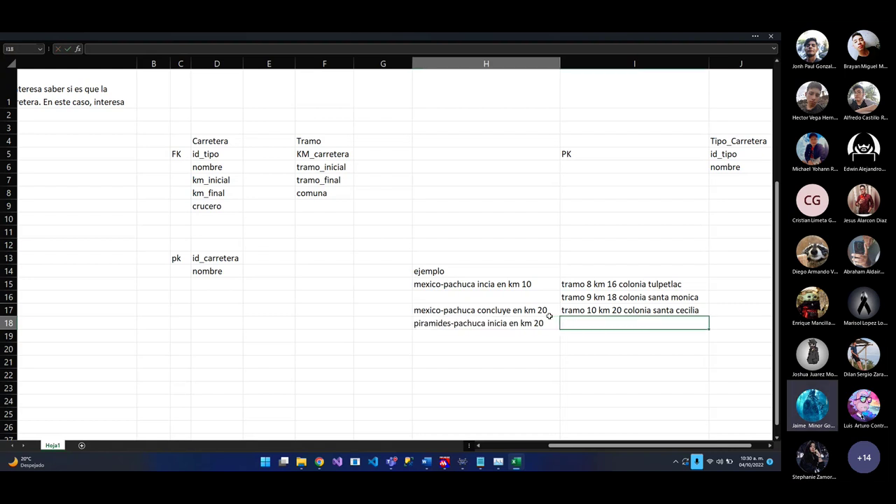
Copy the tramo 10 entry from I17 into I18 and edit it to read "tramo 1 km 20 colonia santa cecilia"
click(596, 310)
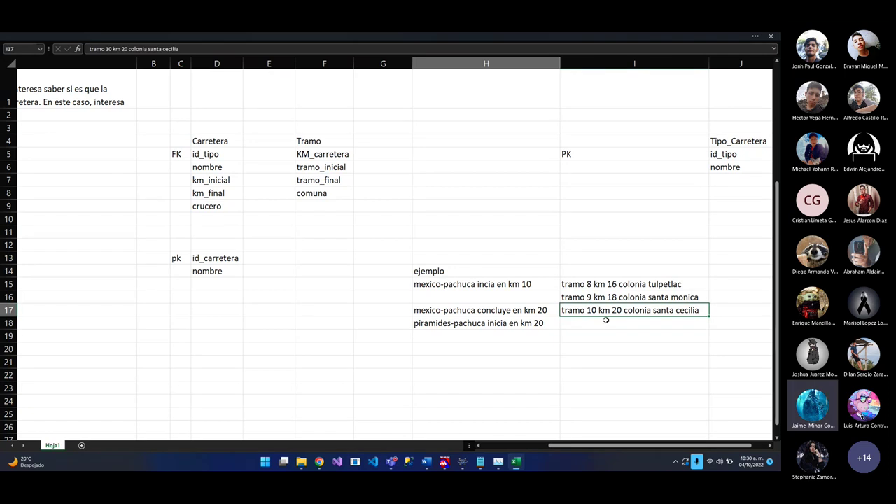
key(ctrl+c)
click(606, 321)
key(ctrl+v)
double_click(595, 323)
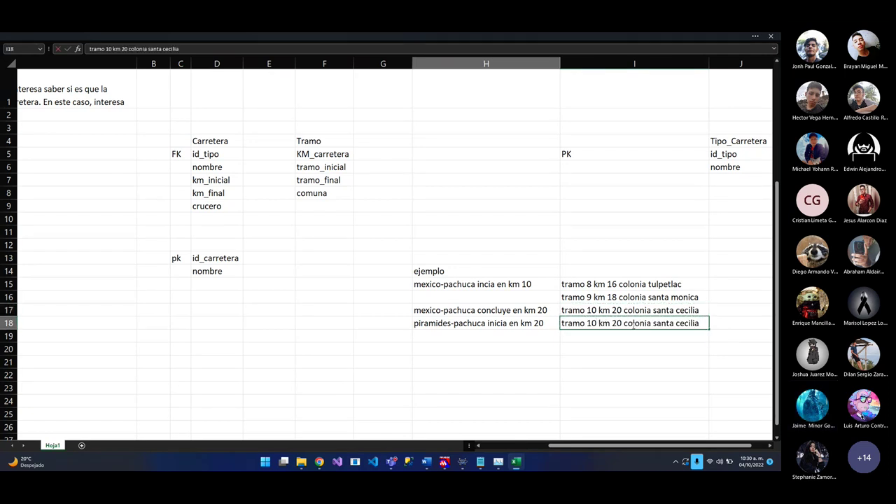
key(BackSpace)
key(Return)
click(650, 352)
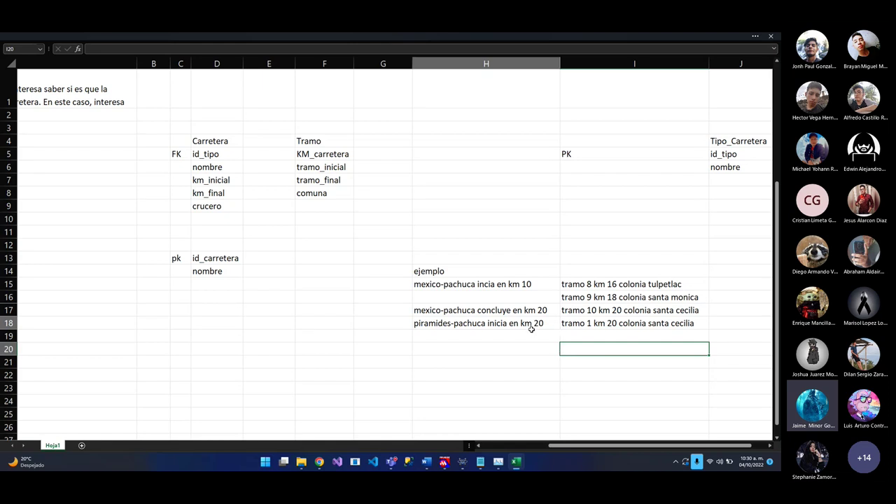
Review the mexico-pachuca and piramides-pachuca examples against their tramo entries in H14:I18
click(498, 291)
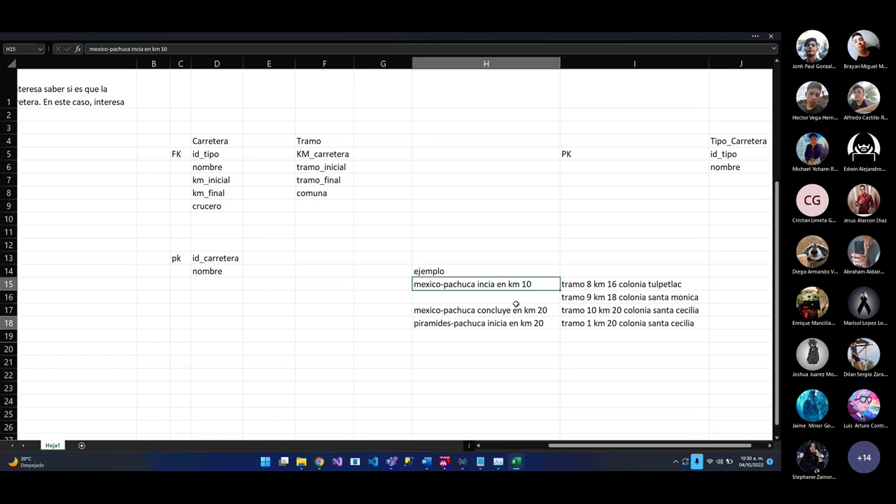
click(239, 286)
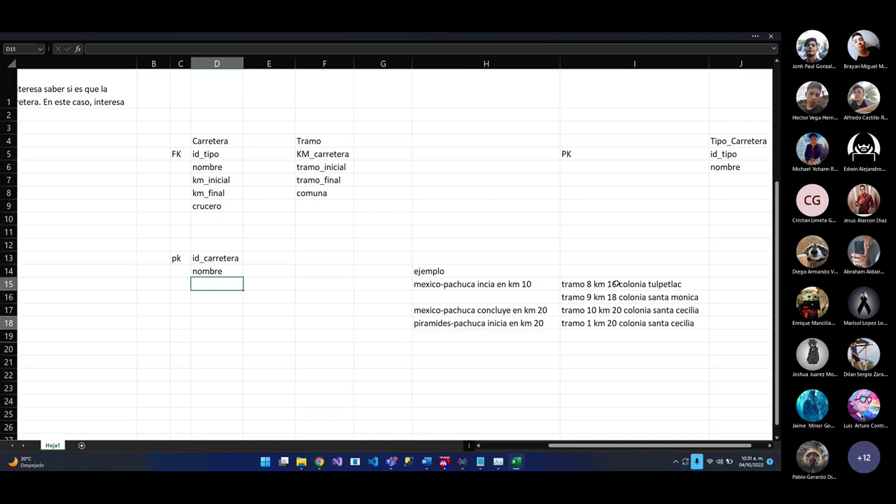
drag(616, 284, 619, 324)
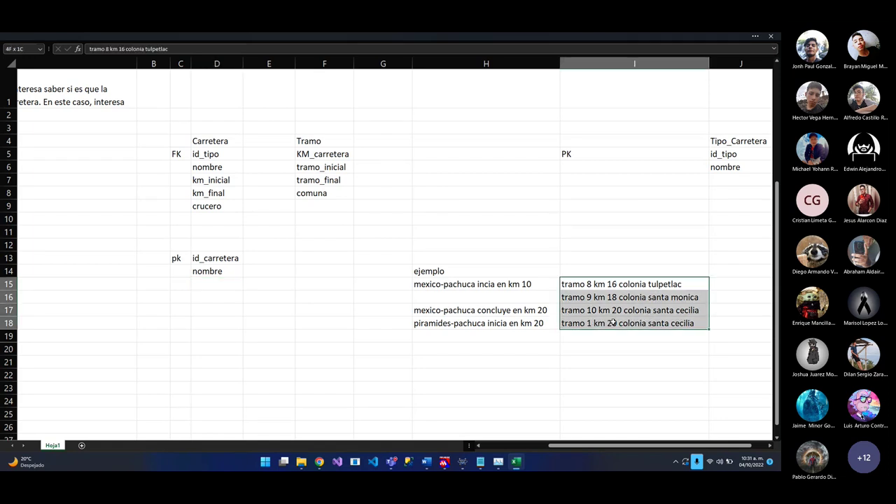
click(619, 324)
drag(616, 284, 619, 323)
click(622, 322)
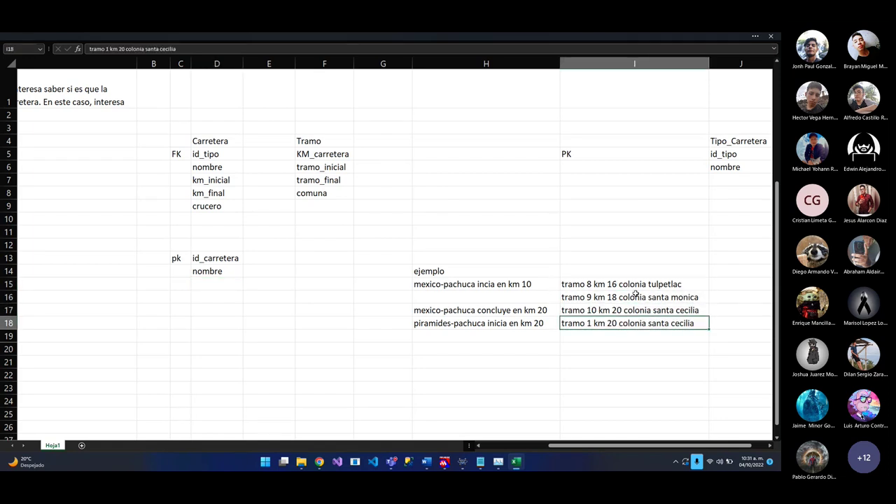
drag(641, 284, 637, 319)
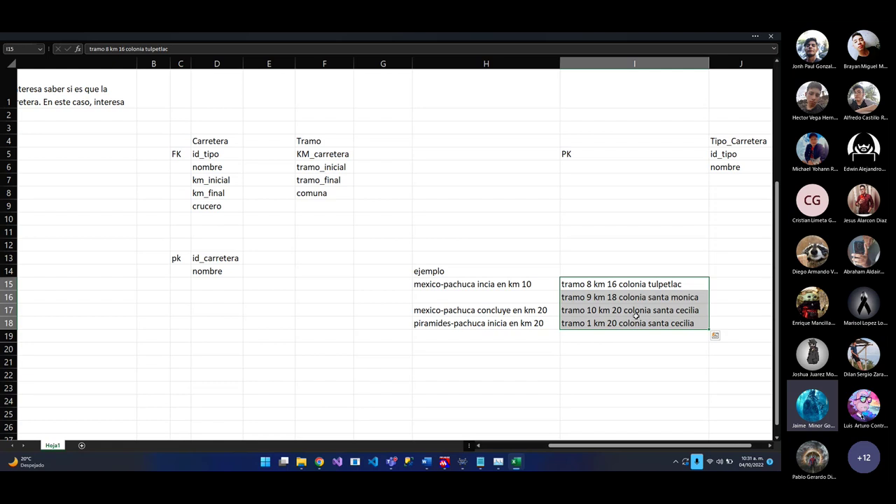
drag(535, 288, 524, 321)
click(524, 320)
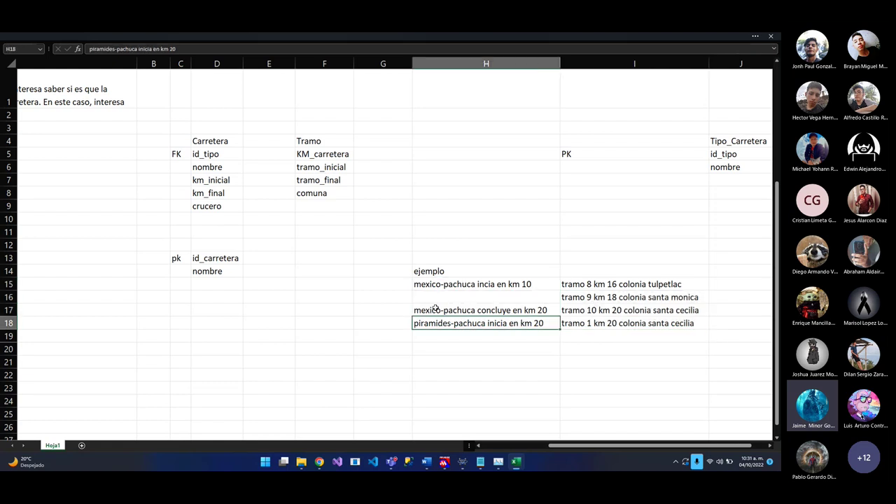
drag(435, 271, 490, 272)
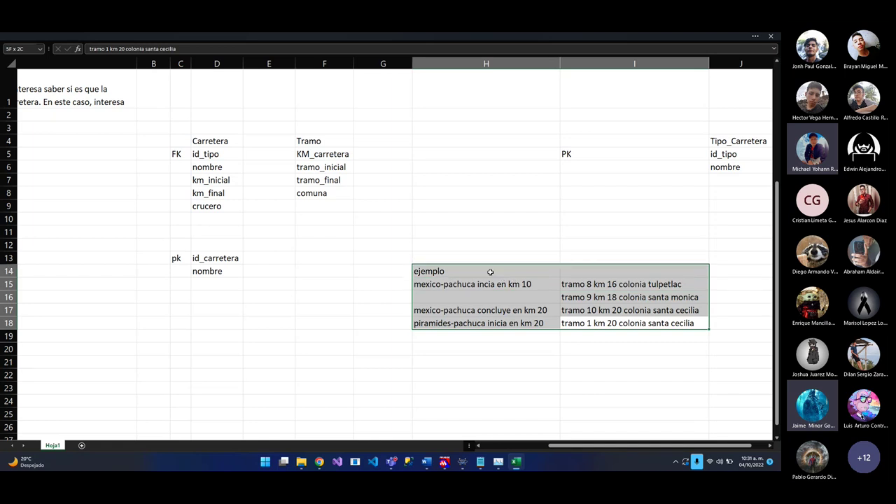
click(490, 272)
click(550, 309)
click(611, 297)
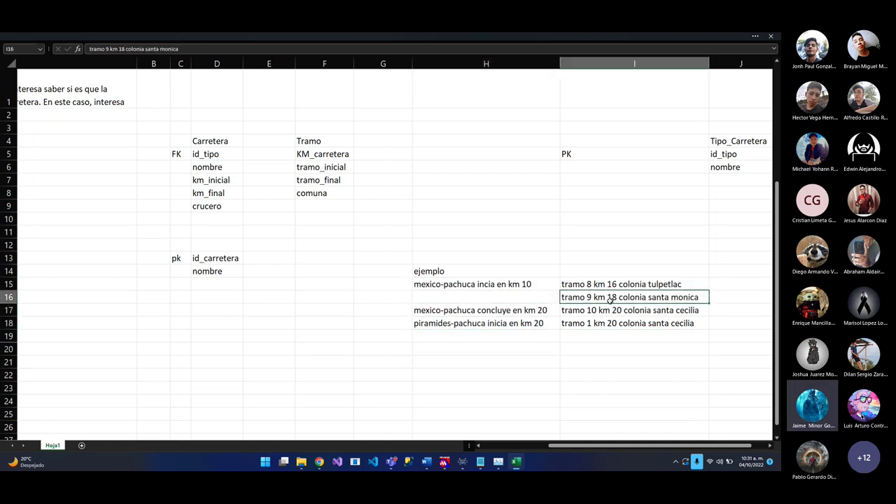
mouse_move(612, 284)
mouse_down()
mouse_move(610, 323)
mouse_move(602, 283)
mouse_move(585, 300)
mouse_move(584, 334)
mouse_move(606, 280)
mouse_move(600, 289)
mouse_up()
click(603, 283)
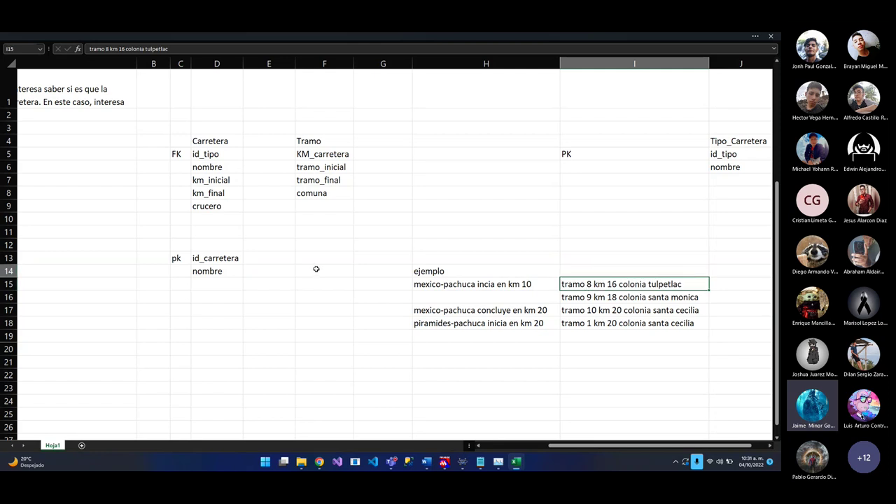
Examine the attributes of the existing Tramo entity in F4:F8
click(334, 155)
click(329, 179)
click(327, 196)
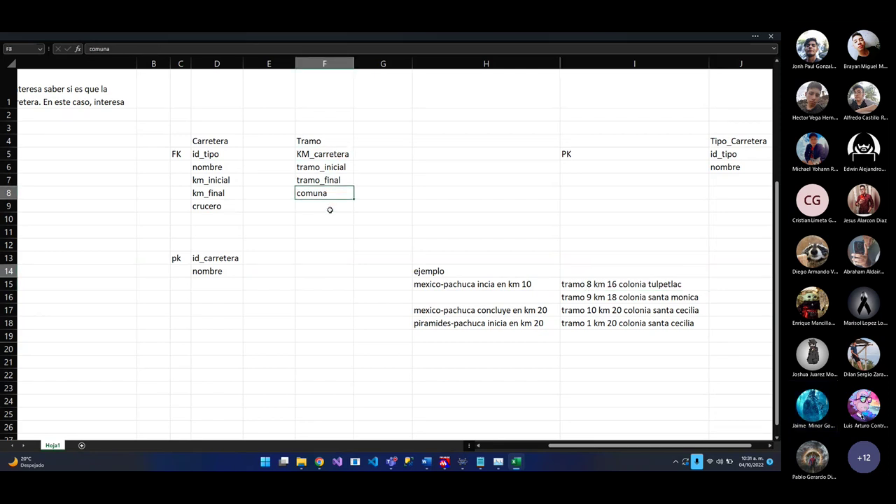
click(348, 170)
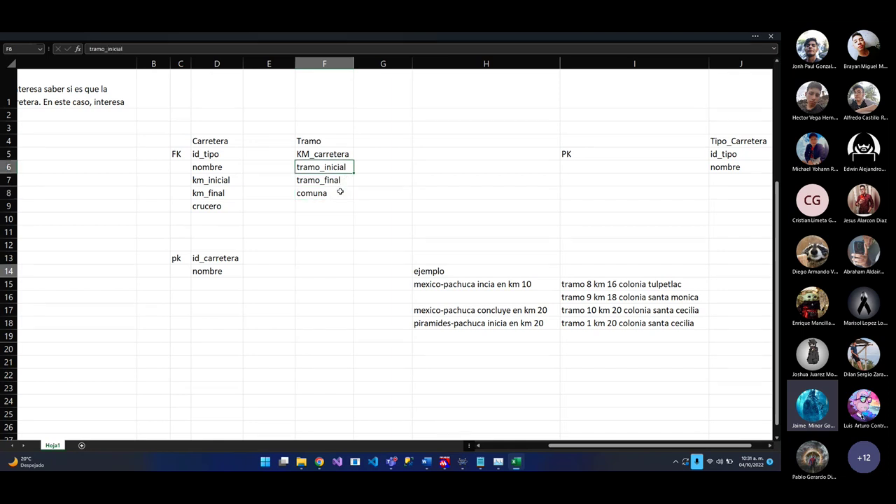
click(340, 155)
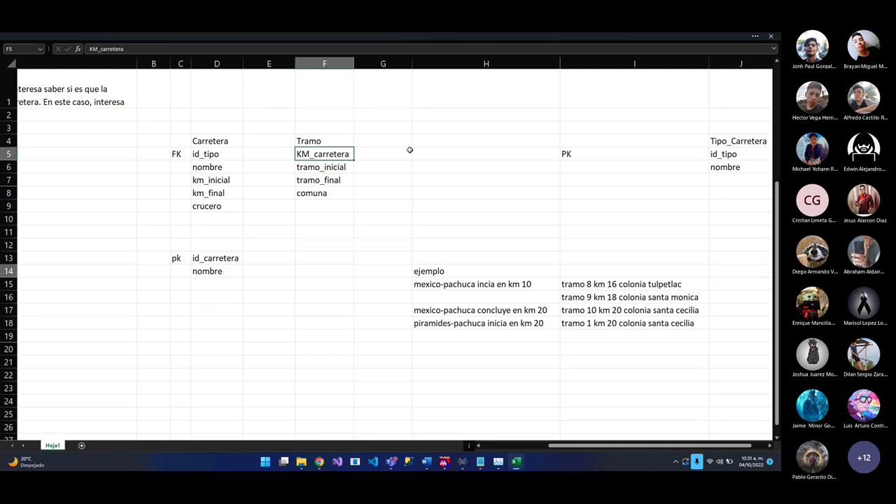
click(392, 144)
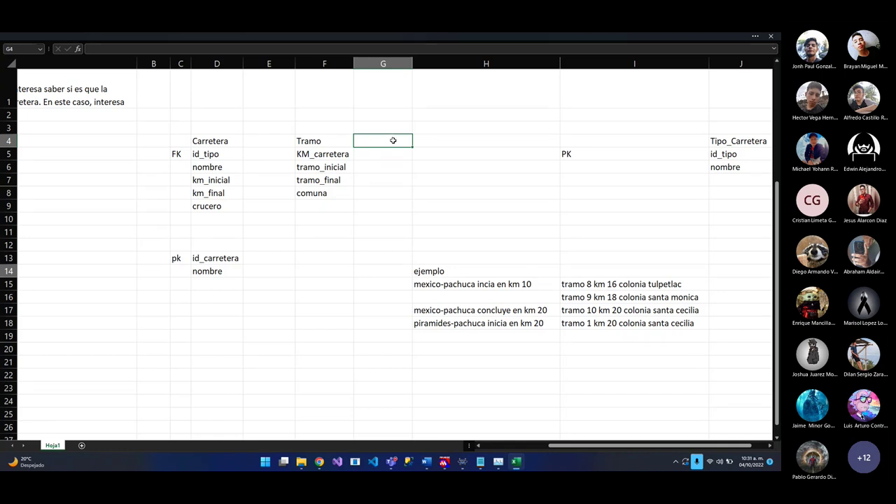
drag(329, 140, 320, 200)
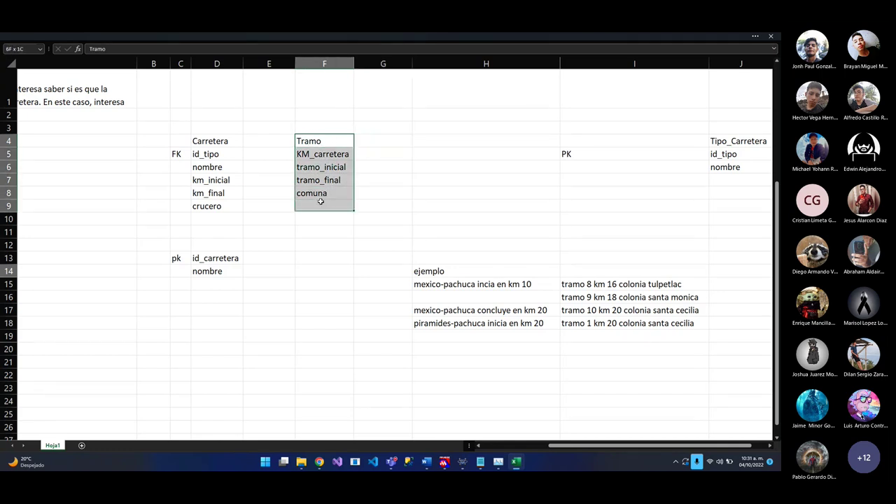
Start a second Tramo entity in G4 with the attributes id_tramo and nombre below it
click(380, 139)
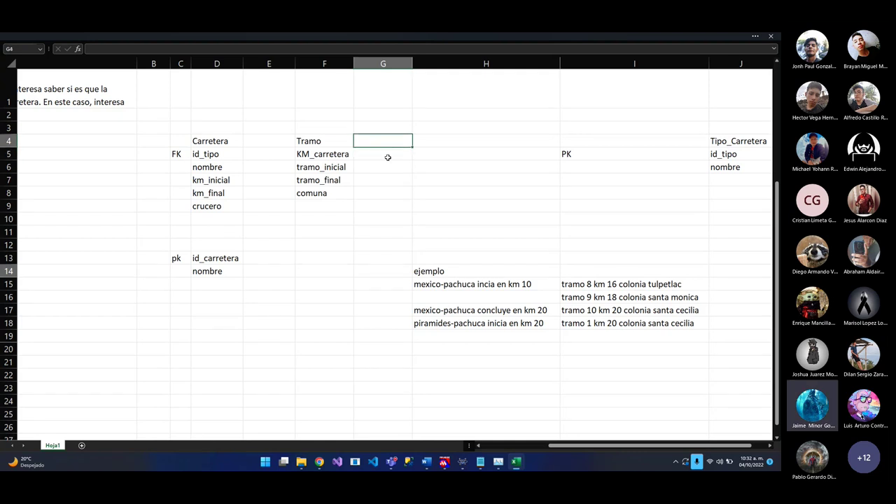
text(Tra)
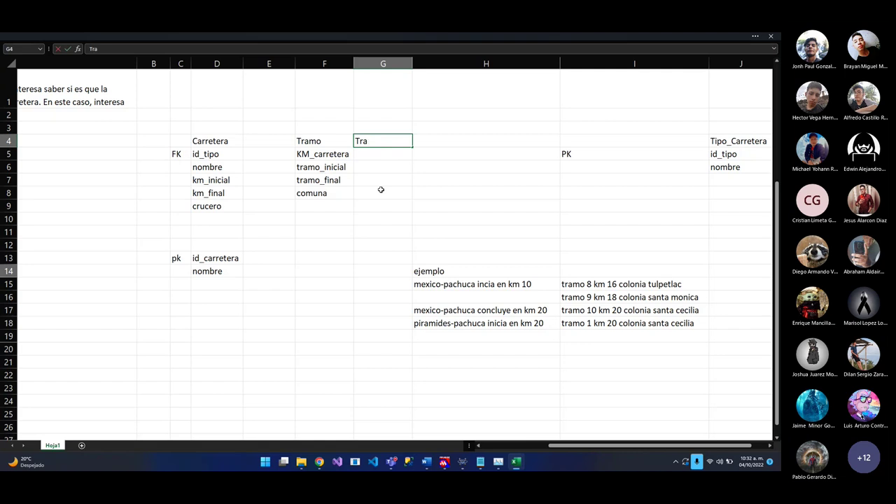
text(mo9)
key(Return)
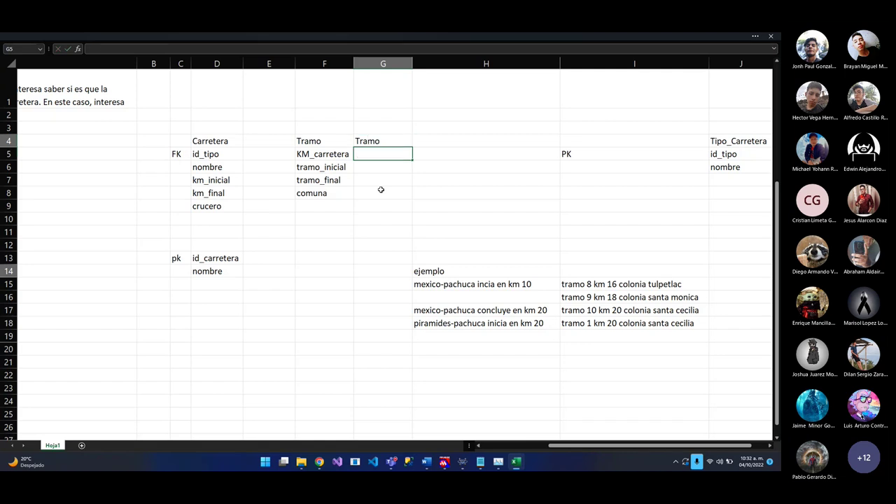
text(id_tramo)
key(Return)
text(nombre)
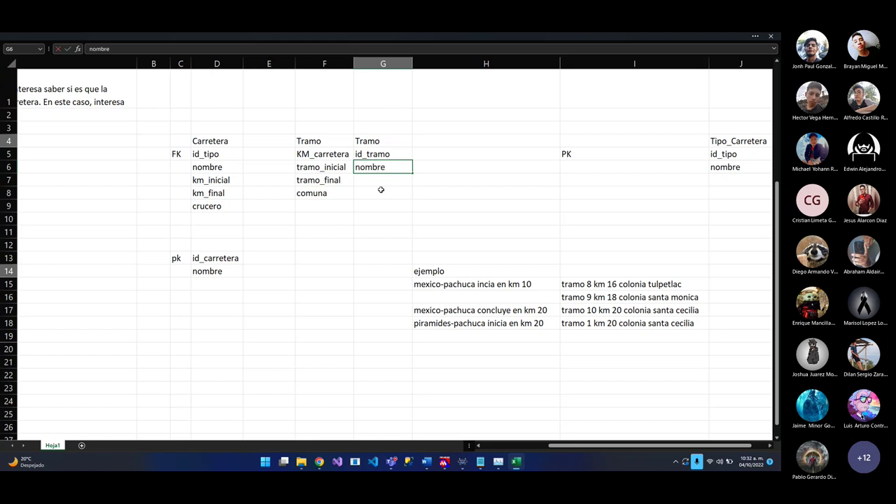
key(Return)
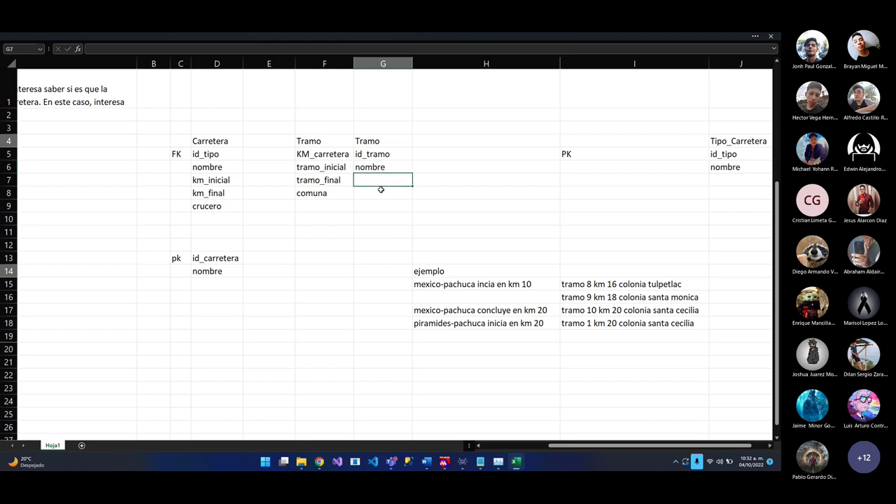
Add the attributes tramo_inicial and tramo_final to the new Tramo entity in G7 and G8
text(tramo_inicial)
key(Return)
text(tr)
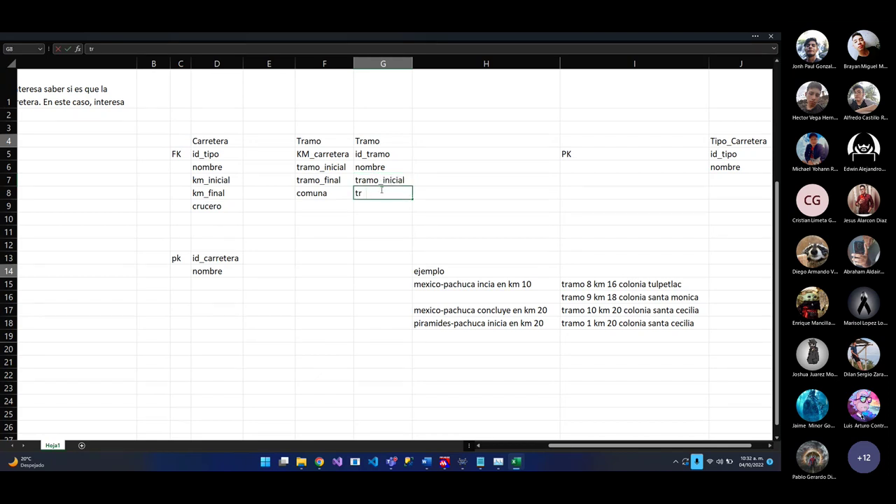
text(amo_final)
key(Return)
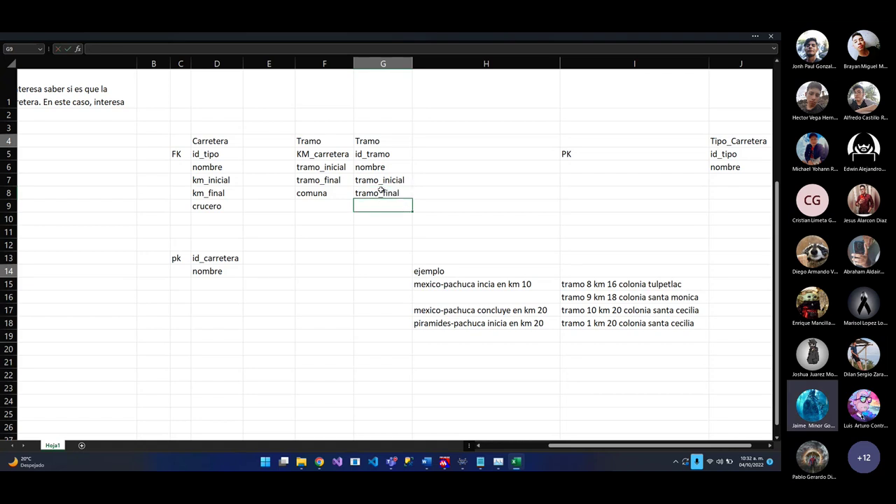
text(co)
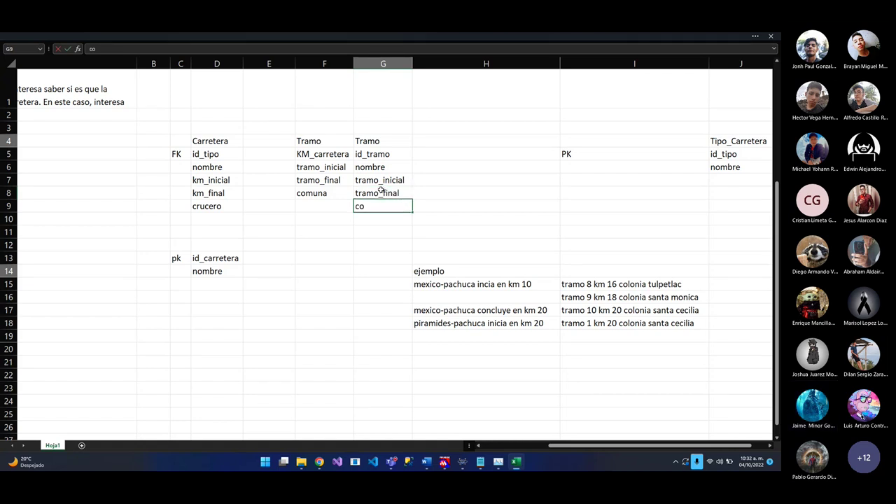
key(BackSpace)
click(465, 144)
text(com)
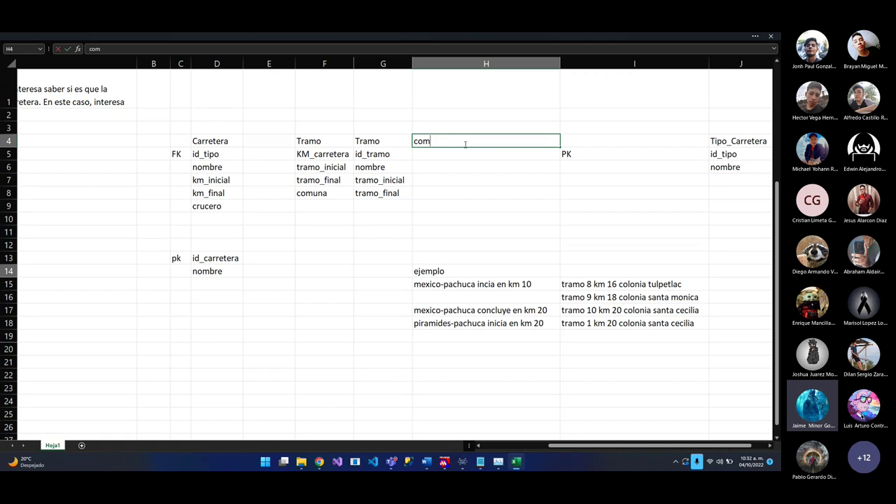
key(Escape)
Add the attribute comuna to the new Tramo entity in G9
click(379, 204)
text(comuna)
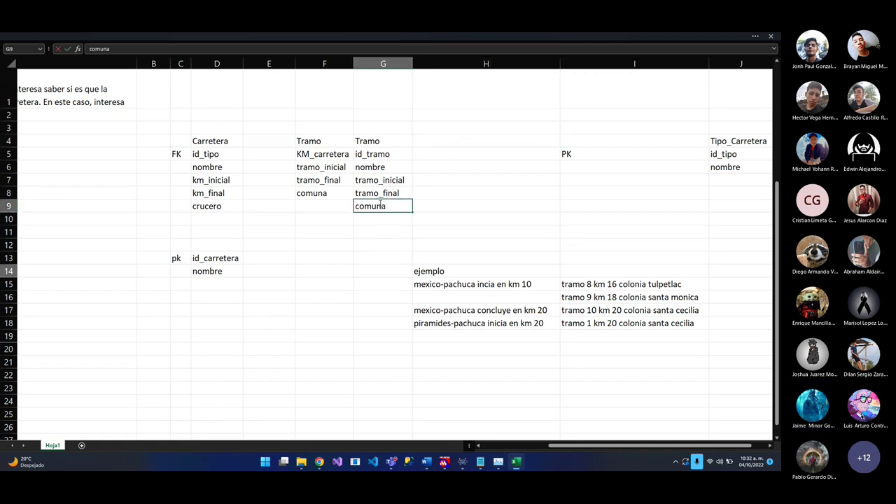
key(Return)
Delete column F holding the old Tramo entity with KM_carretera, keeping the version that starts with id_tramo
drag(315, 206, 316, 138)
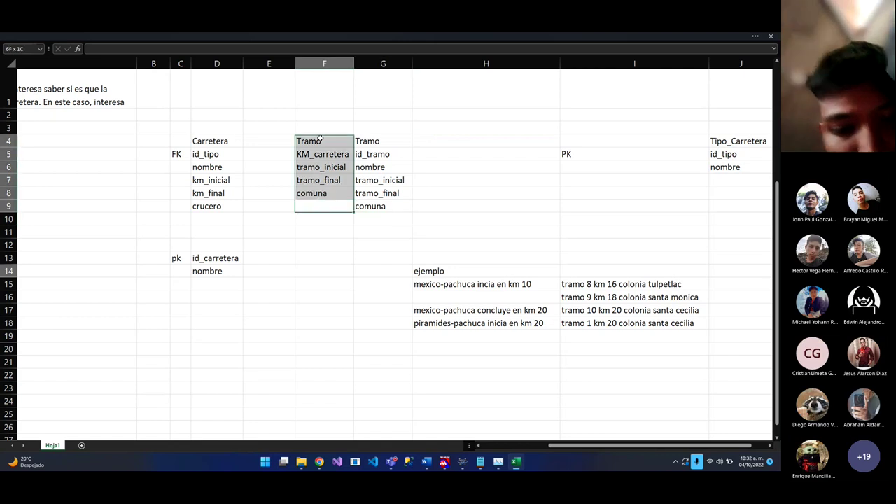
click(326, 220)
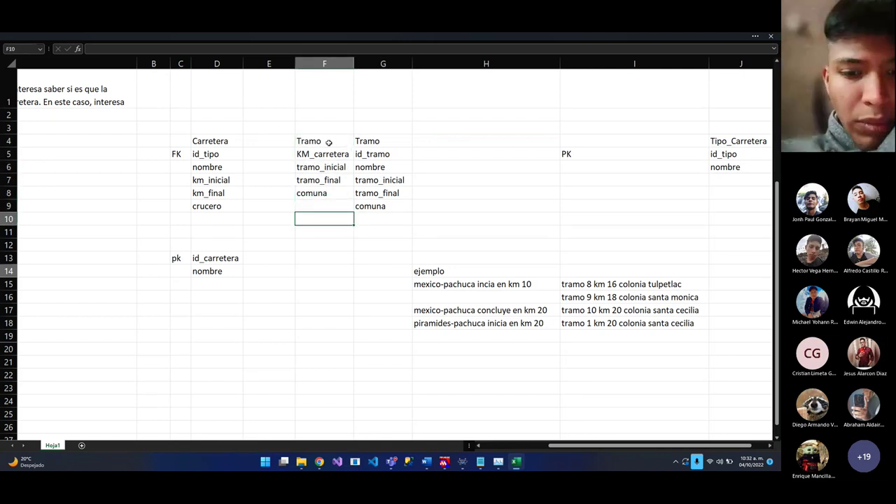
scroll(326, 155, up, 3)
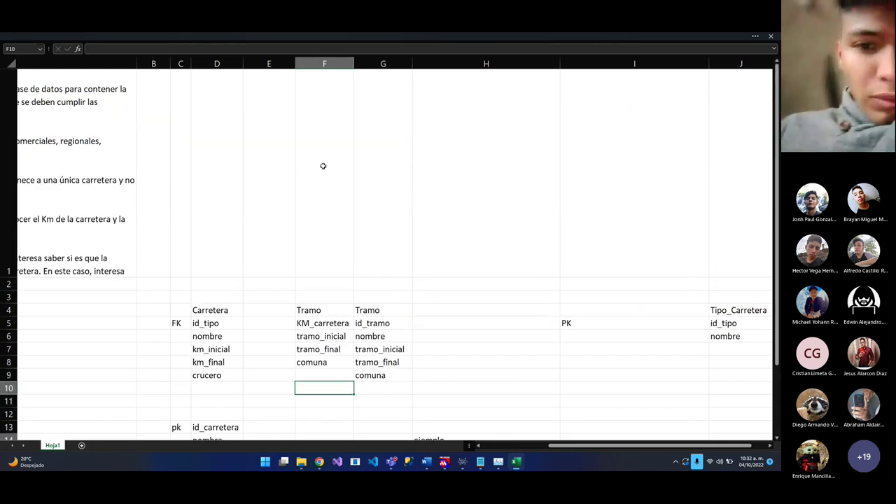
scroll(322, 166, down, 2)
scroll(323, 175, up, 1)
scroll(326, 208, down, 1)
click(348, 206)
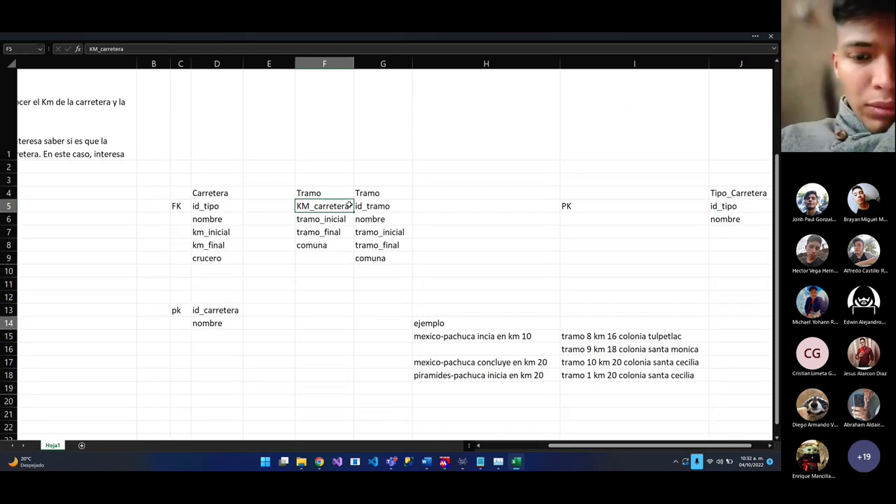
scroll(348, 203, up, 1)
key(ctrl+space)
key(ctrl+minus)
scroll(349, 203, down, 2)
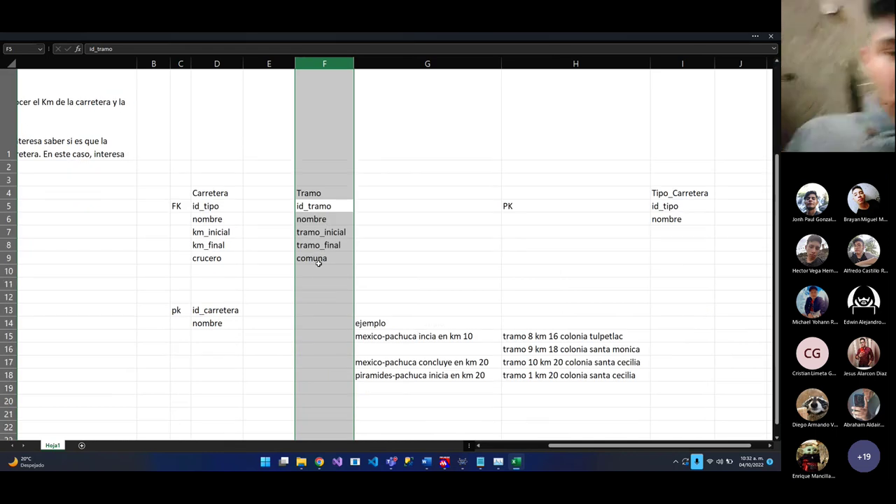
Insert an empty column before the Tramo entity and narrow it for key labels
click(317, 205)
scroll(317, 205, up, 1)
key(ctrl+space)
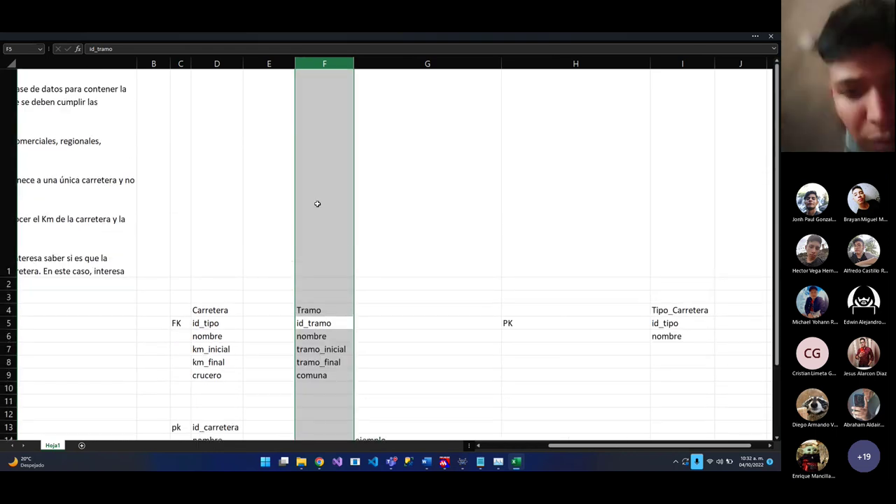
key(ctrl+plus)
drag(352, 64, 315, 70)
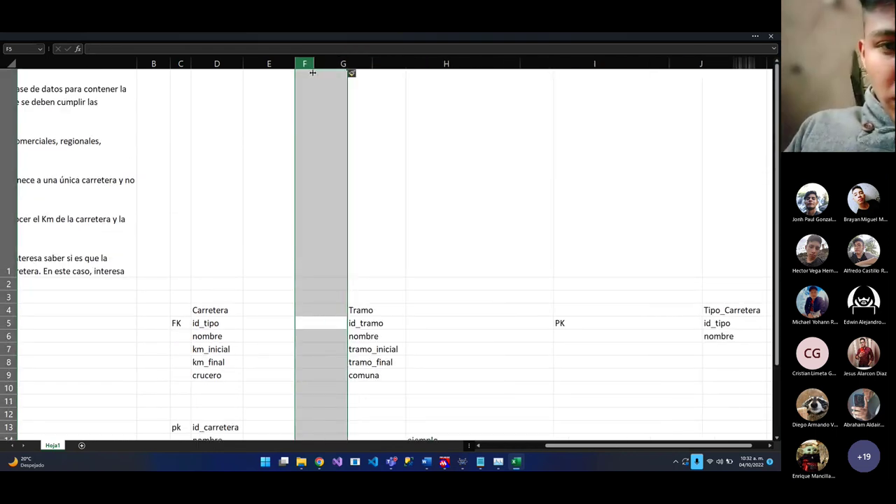
Label id_tramo in the Tramo entity as PK in F5
scroll(315, 211, down, 3)
double_click(311, 206)
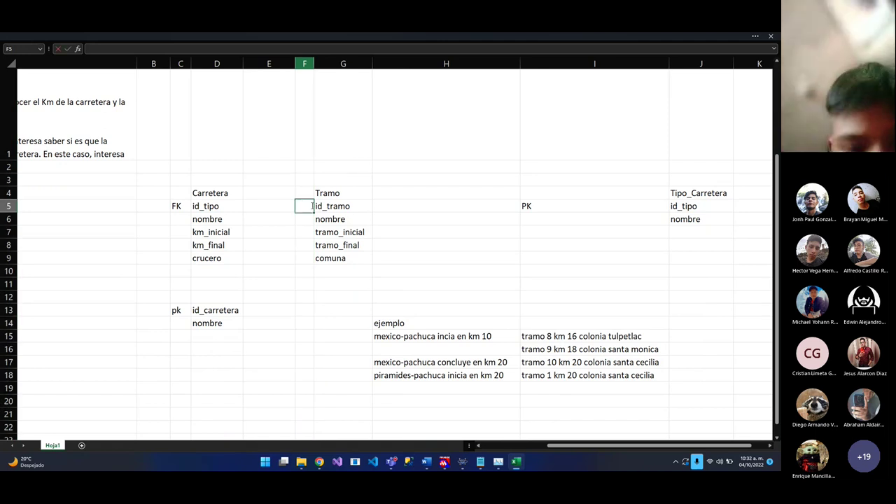
text(PK)
click(316, 207)
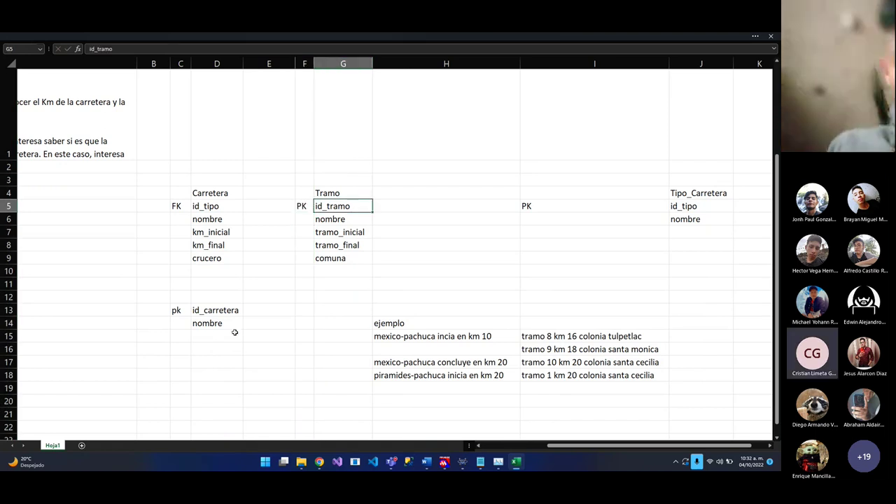
Enter FK in C15 and id_carretera in D15 below the draft attribute nombre
click(181, 337)
text(FK)
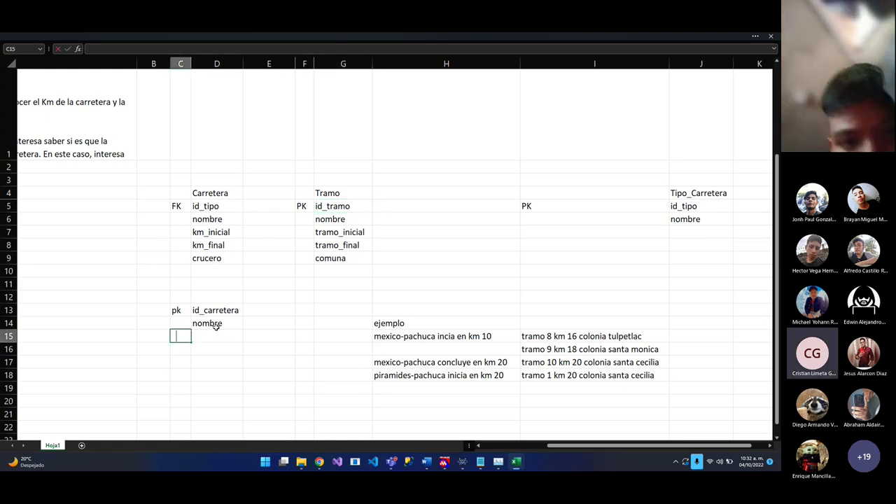
key(Tab)
text(id_)
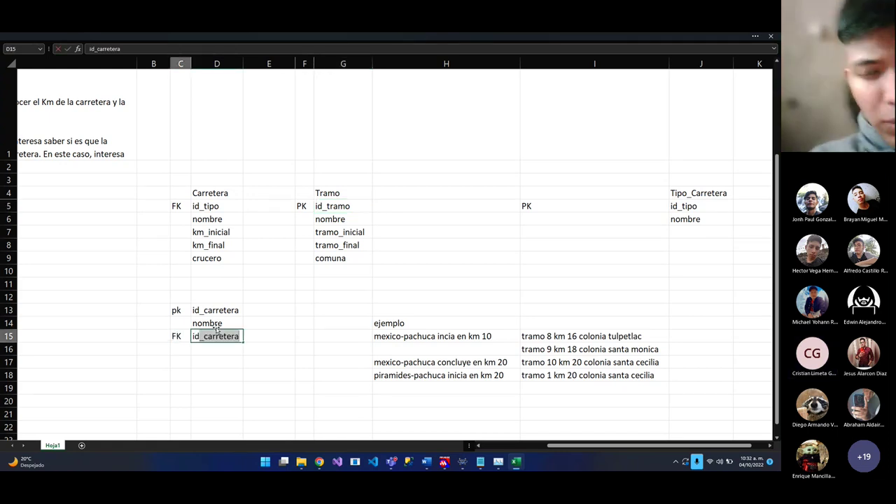
key(Tab)
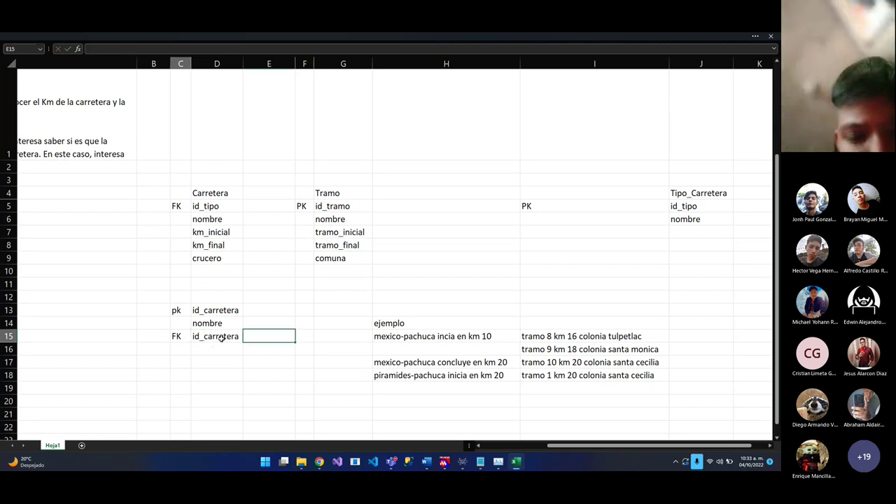
Change the foreign key attribute in D15 to id_tramo
click(222, 338)
key(F2)
key(BackSpace)
key(BackSpace)
key(BackSpace)
key(BackSpace)
key(BackSpace)
key(BackSpace)
key(BackSpace)
key(BackSpace)
key(BackSpace)
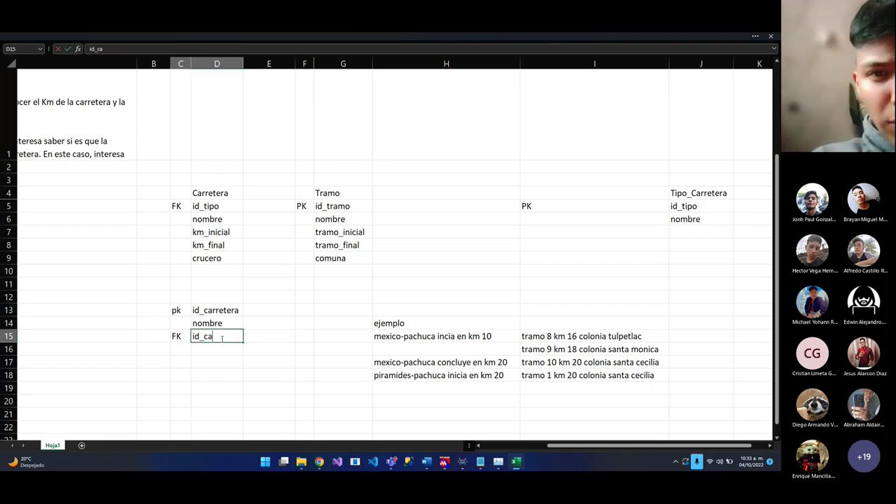
text(tramo)
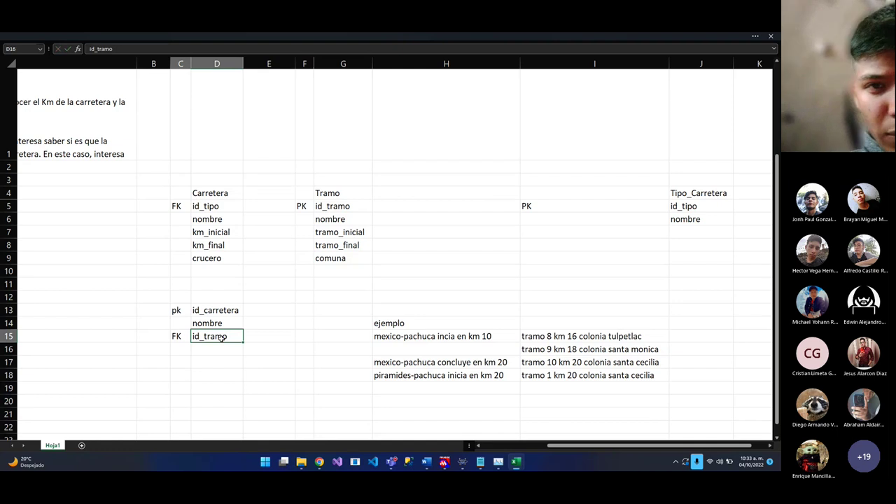
key(Return)
click(225, 338)
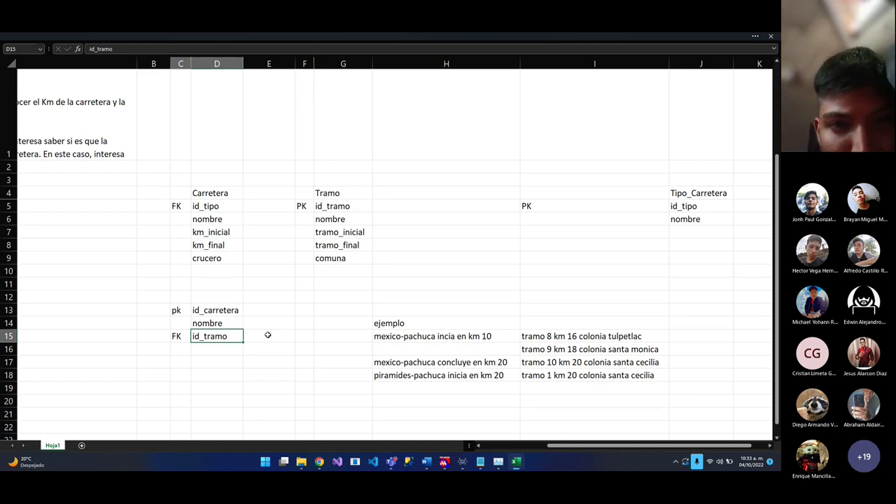
Undo the foreign key entries in C15 and D15
key(ctrl+z)
key(ctrl+z)
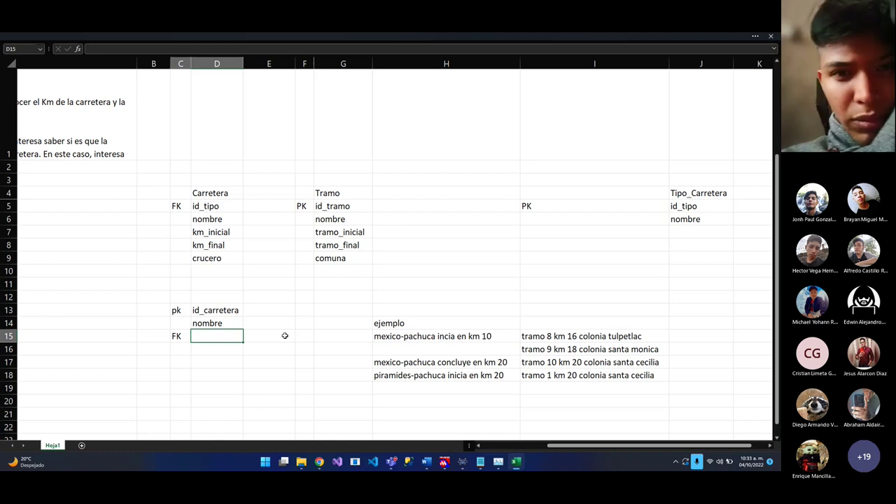
key(ctrl+z)
click(272, 334)
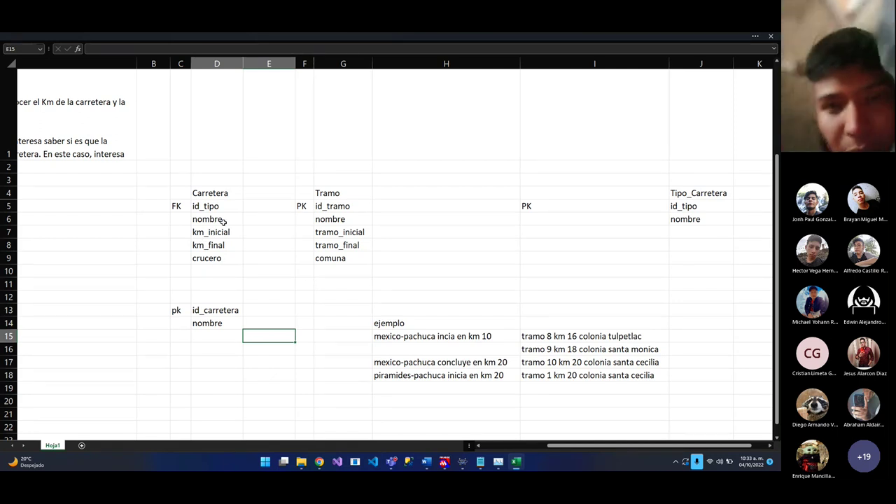
drag(222, 222, 223, 259)
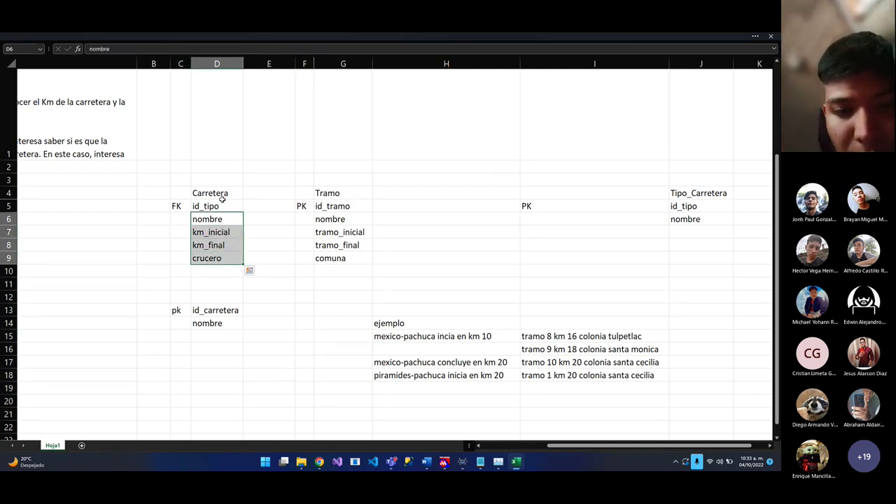
click(220, 205)
key(BackSpace)
key(BackSpace)
key(BackSpace)
key(BackSpace)
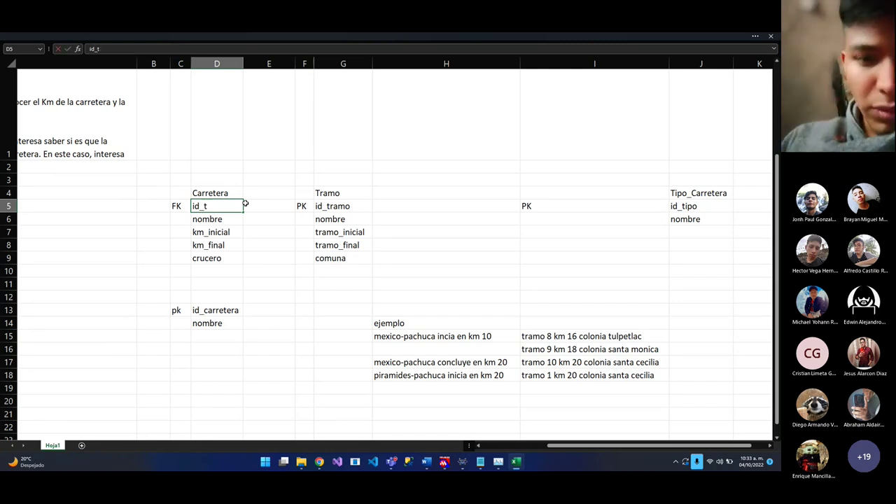
text(carre)
key(Escape)
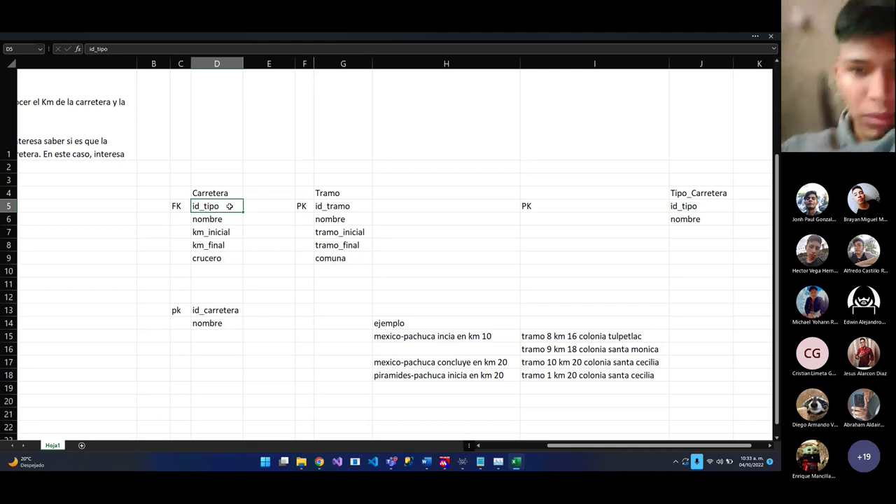
Move the Carretera attributes and their FK label in C5:D9 down one row
drag(685, 194, 685, 215)
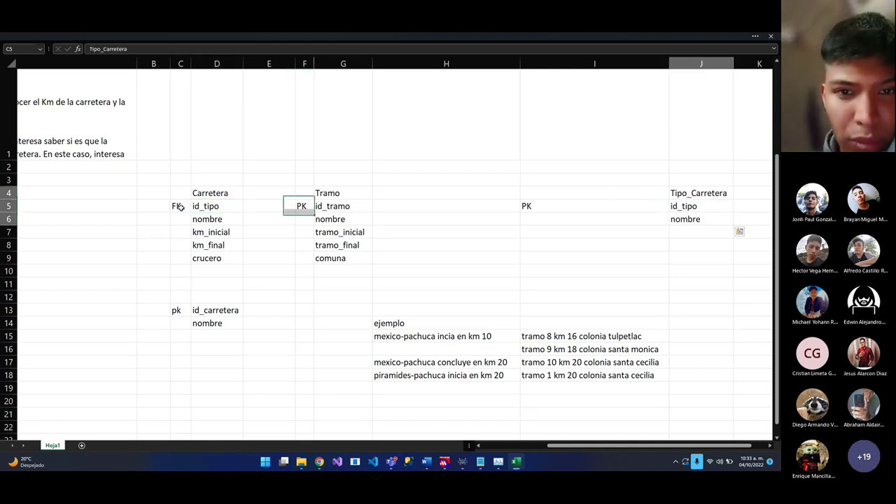
drag(180, 205, 224, 260)
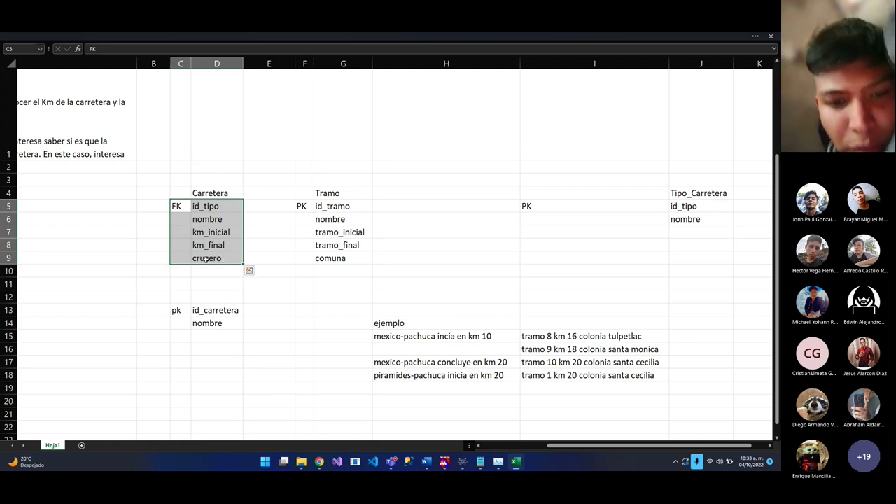
drag(194, 200, 195, 214)
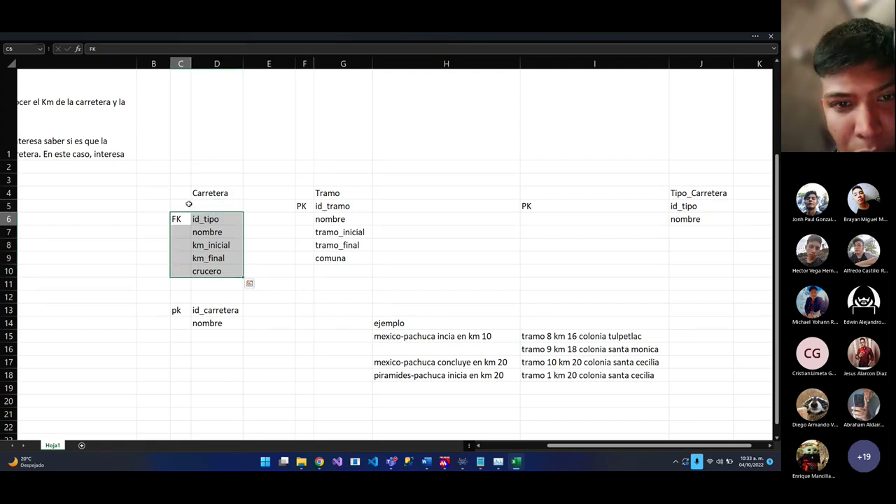
Add the primary key of Carretera with PK in C5 and id_carretera in D5
click(188, 206)
text(PK)
key(Tab)
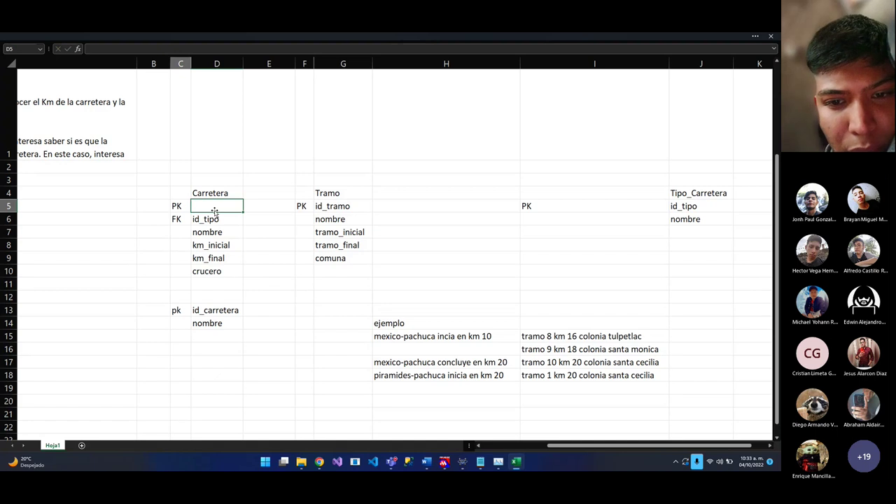
text(i)
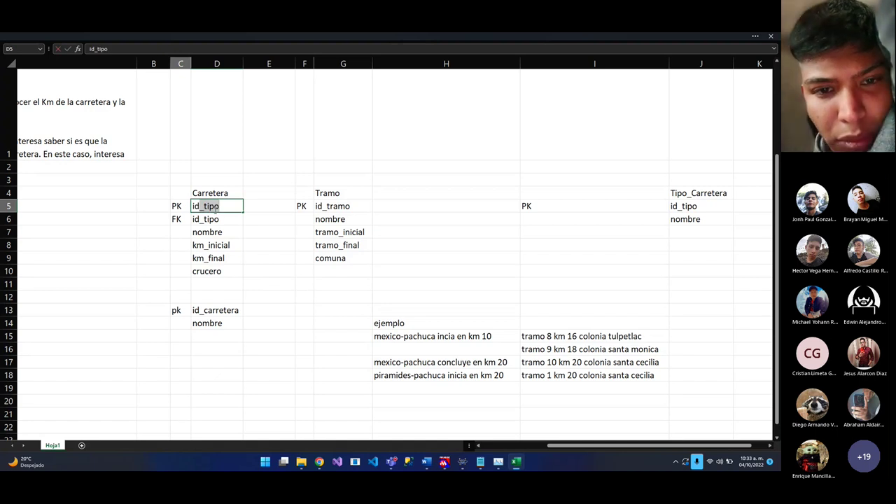
text(d_carretera)
key(Return)
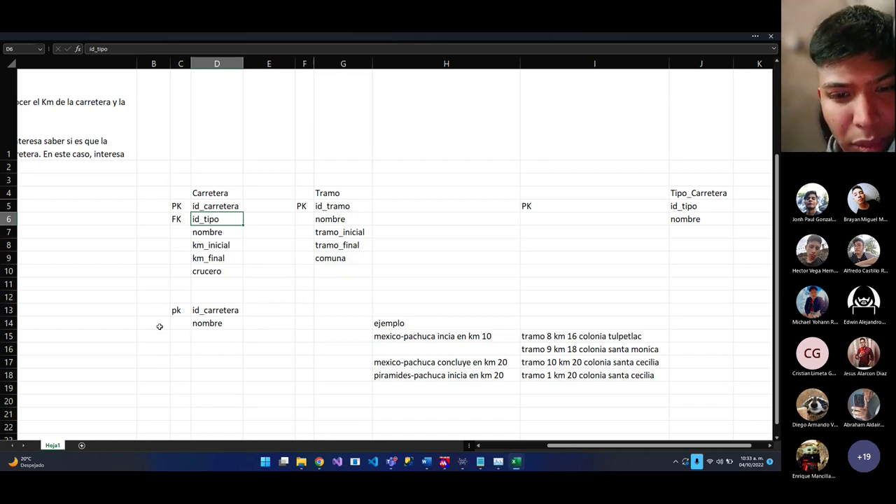
Clear the draft pk, id_carretera and nombre entries from C13:D14
drag(328, 192, 335, 259)
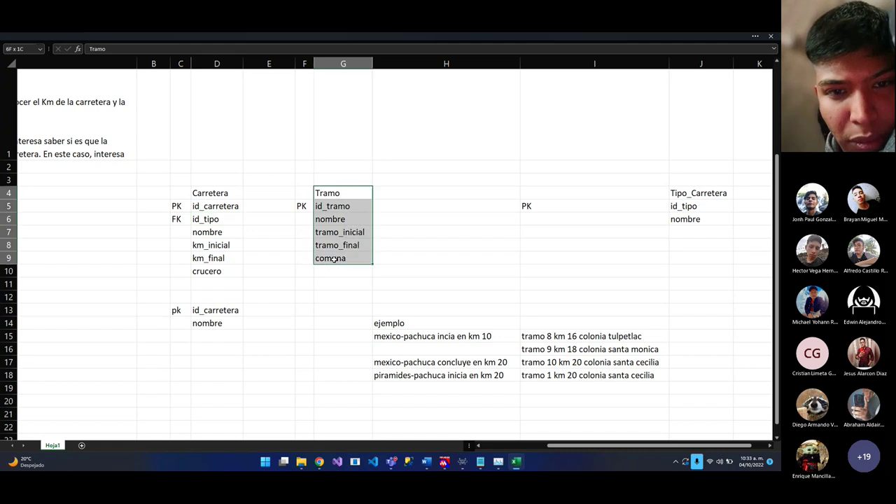
click(317, 220)
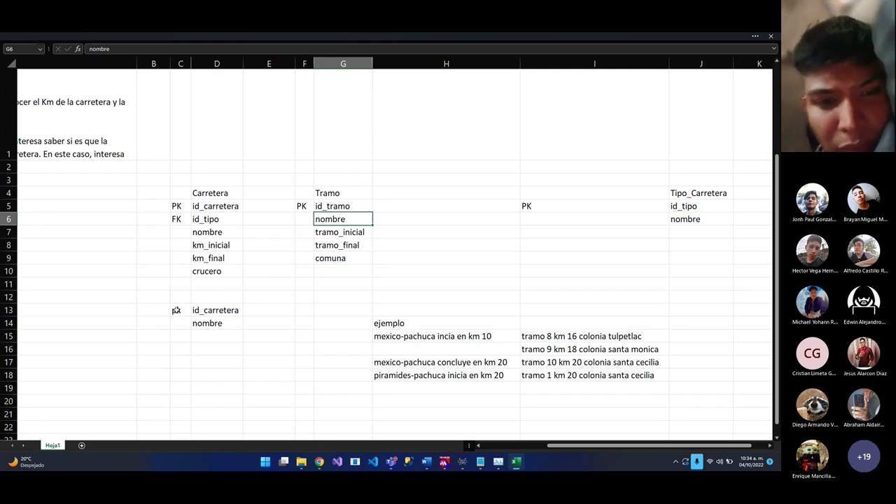
drag(176, 310, 259, 337)
key(Delete)
click(259, 334)
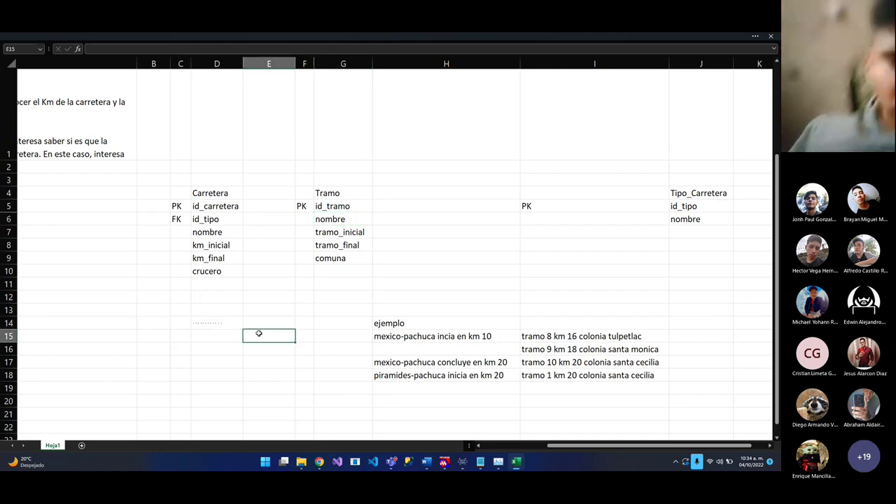
click(217, 323)
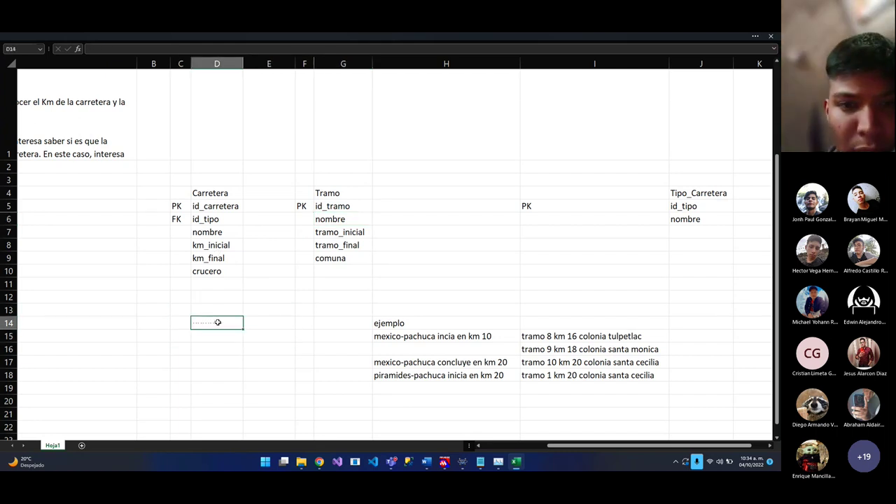
click(275, 323)
click(217, 326)
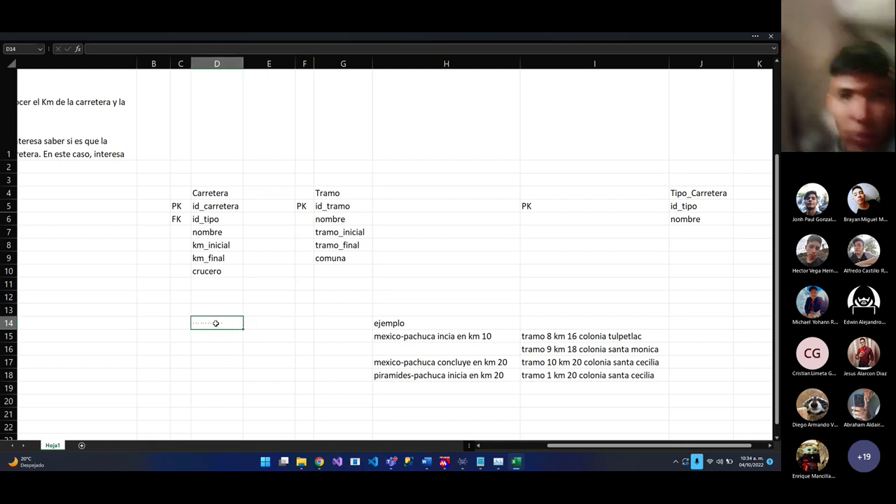
Examine the Carretera attributes nombre, km_inicial, km_final and crucero in D7:D10
click(208, 214)
drag(210, 232, 218, 271)
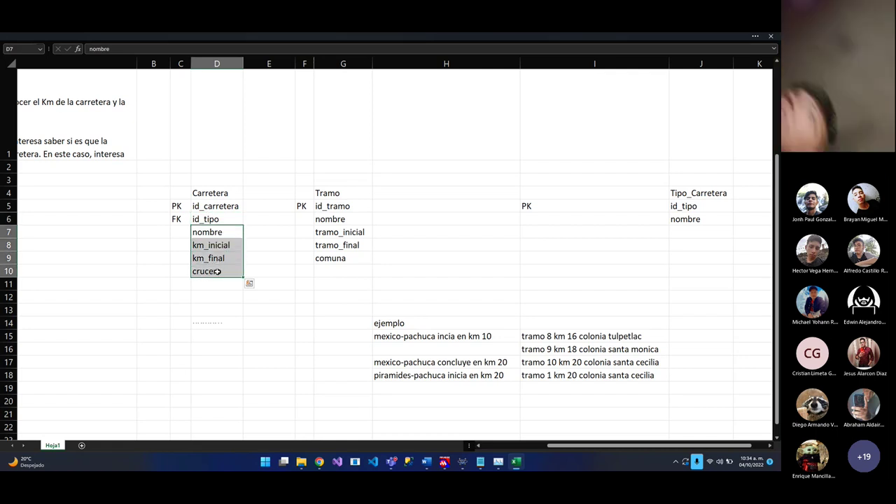
key(ctrl+q)
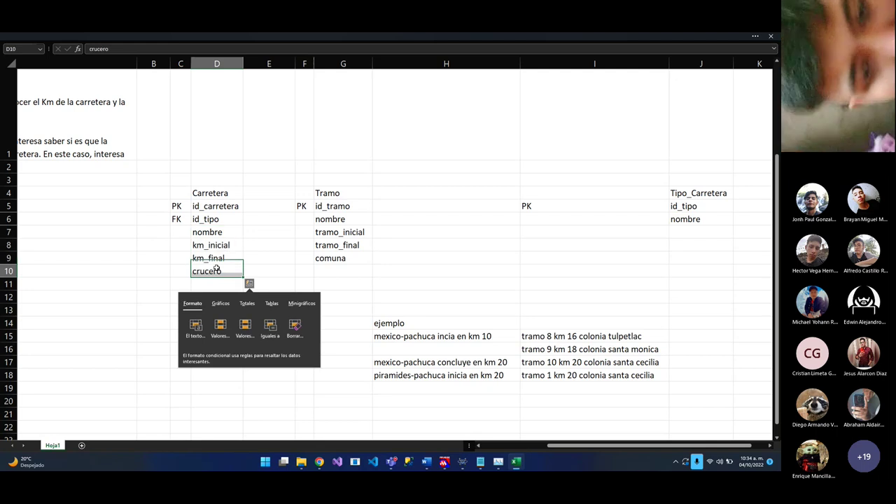
click(208, 264)
drag(210, 245, 227, 258)
click(234, 231)
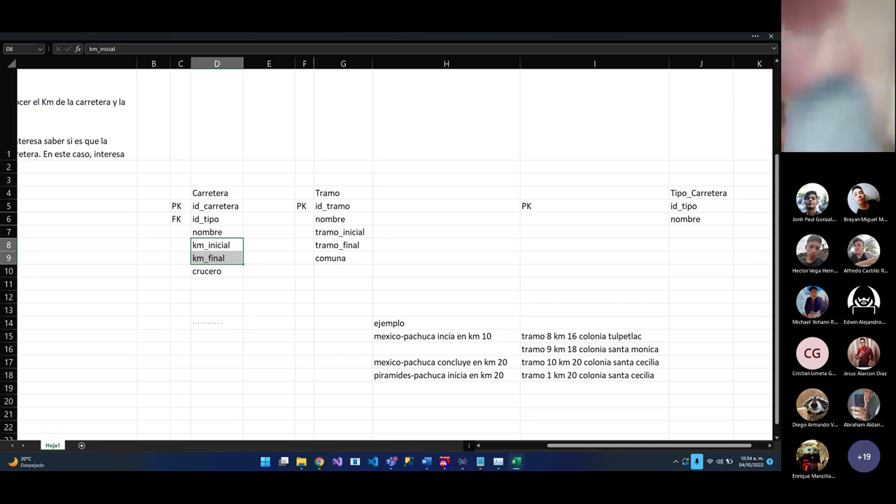
key(alt+Tab)
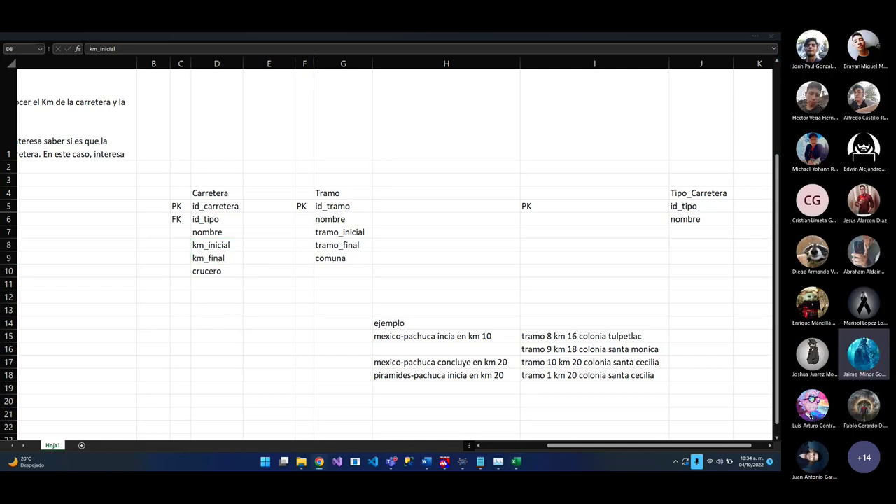
Try moving km_inicial, km_final and crucero from D8:D10 to D11:D13, and undo the move
key(alt+Tab)
click(215, 249)
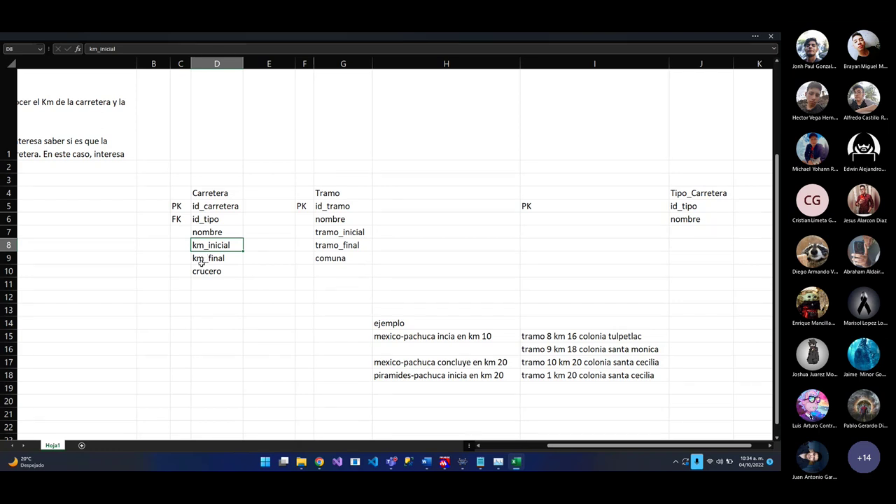
shift+click(207, 272)
key(ctrl+c)
click(215, 284)
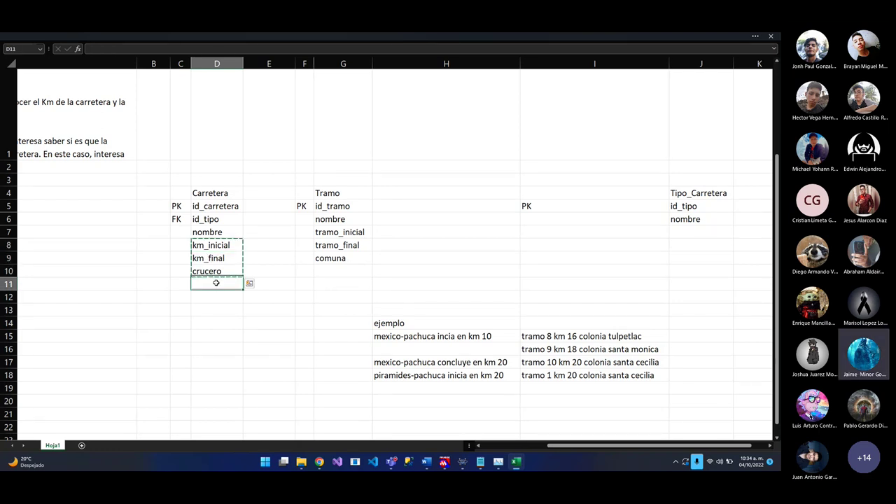
key(ctrl+v)
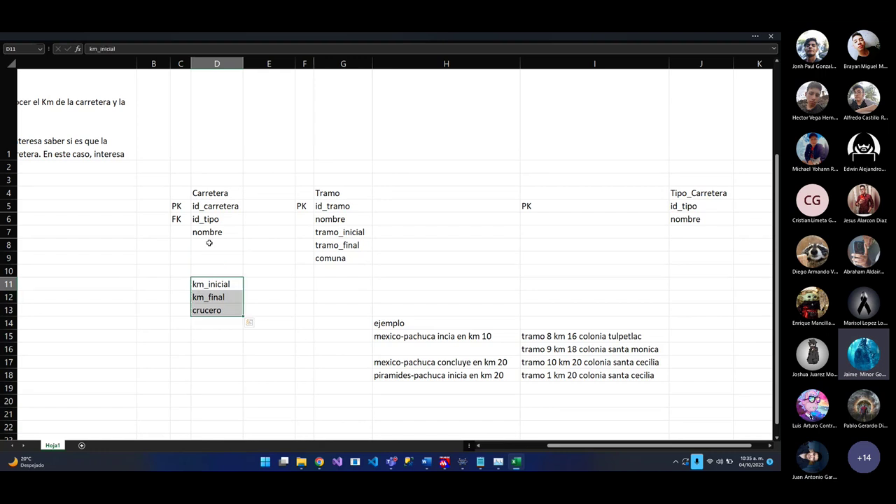
key(ctrl+z)
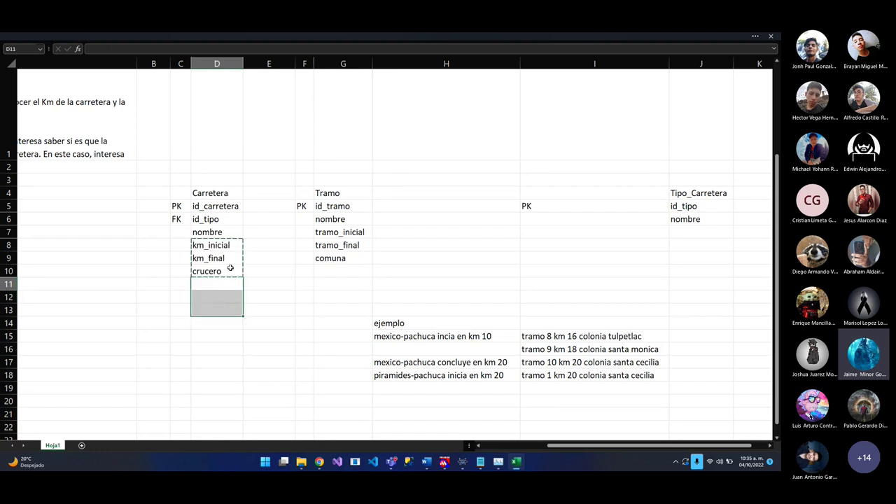
Examine the mexico-pachuca start and end examples in column H against their road sections in column I
click(426, 338)
click(581, 337)
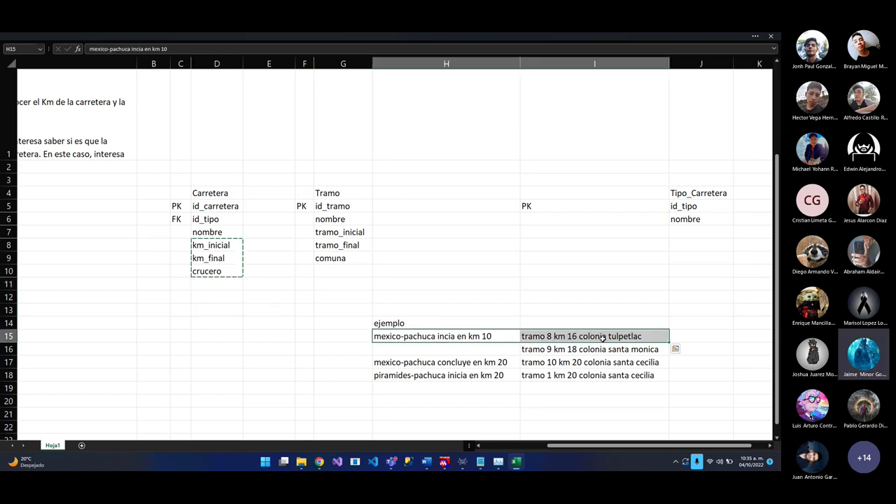
click(580, 337)
drag(580, 337, 673, 348)
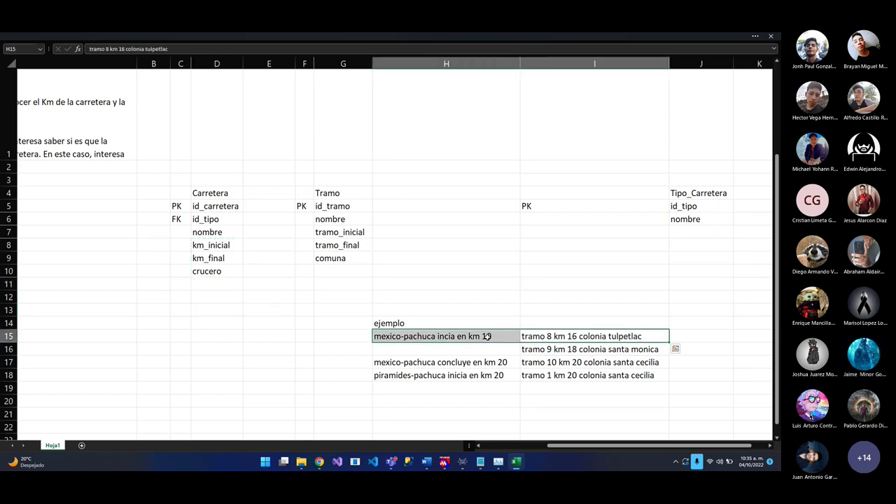
click(505, 337)
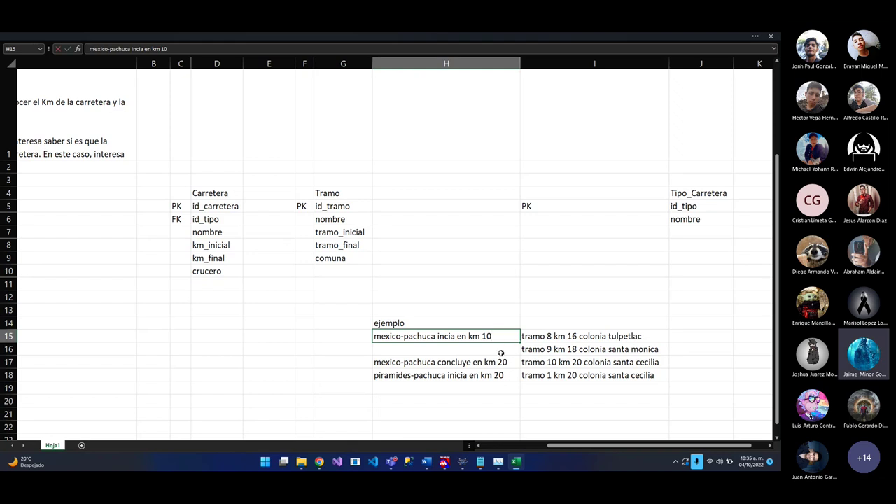
click(502, 359)
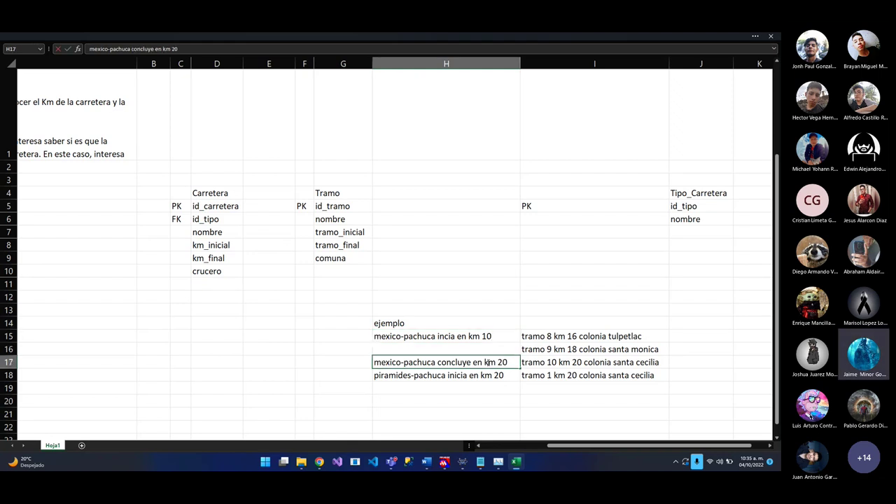
click(441, 339)
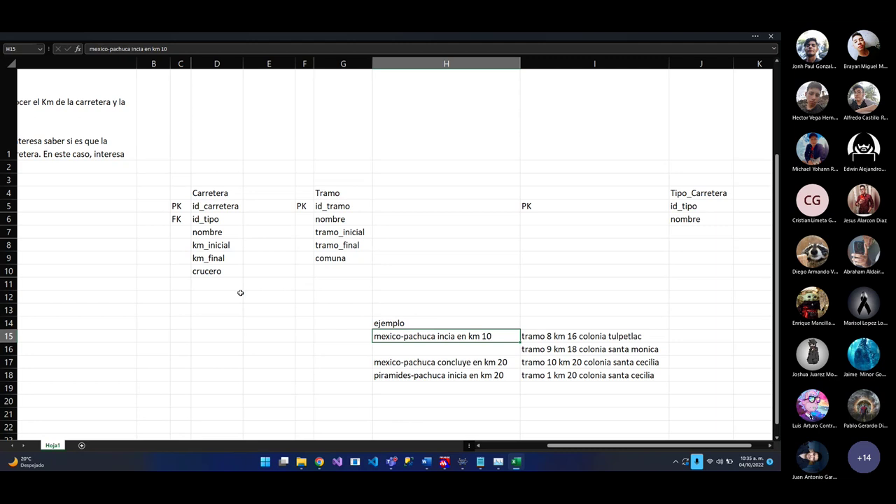
click(219, 294)
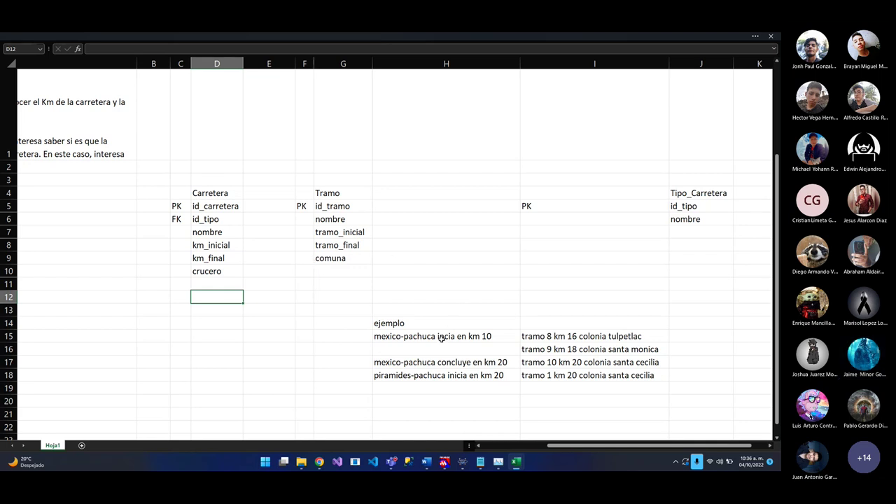
drag(413, 337, 456, 362)
click(402, 360)
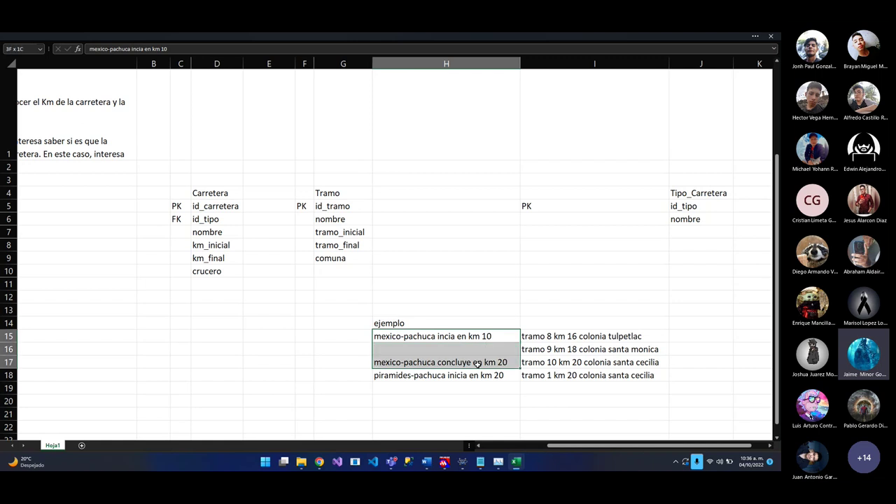
drag(551, 340, 525, 363)
click(260, 299)
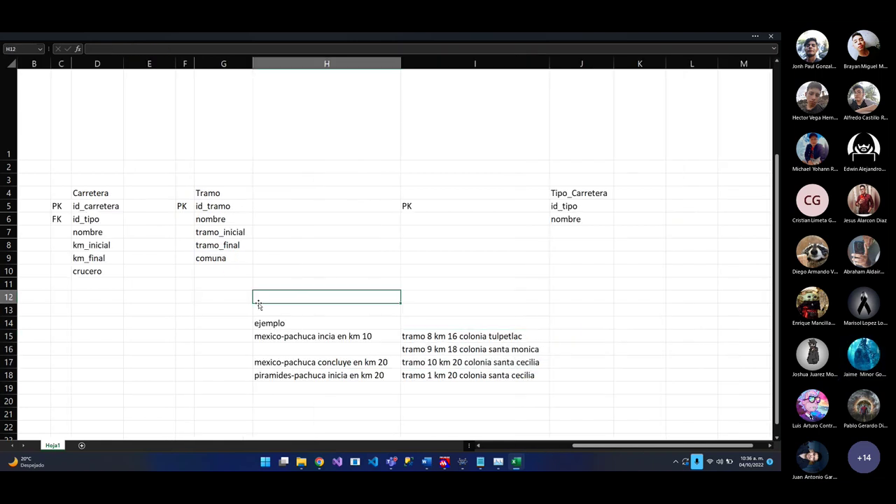
drag(197, 297, 562, 309)
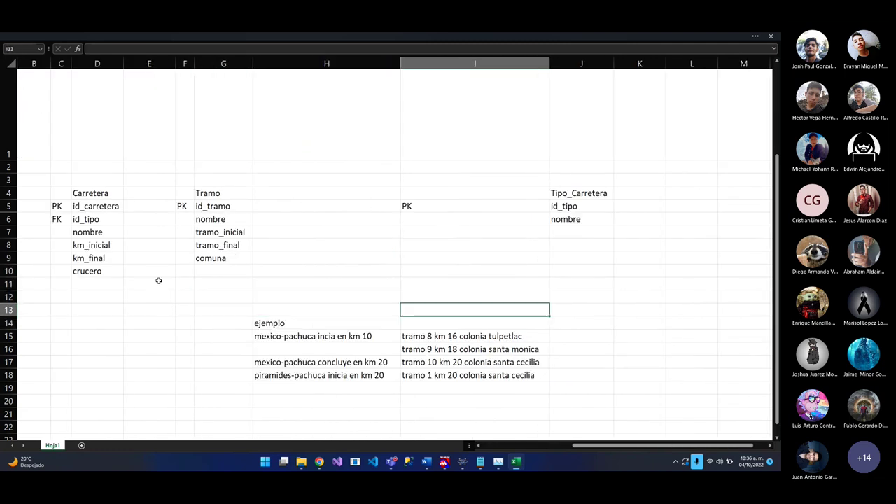
Examine the Carretera attributes km_inicial, km_final and crucero together with the key id_carretera
click(94, 282)
mouse_move(110, 254)
mouse_down()
mouse_move(105, 271)
mouse_move(112, 246)
mouse_move(115, 259)
mouse_up()
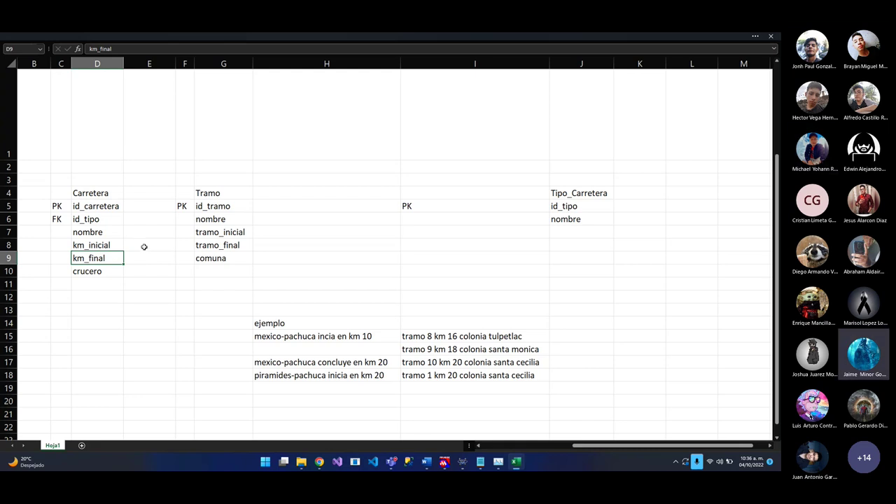
click(114, 251)
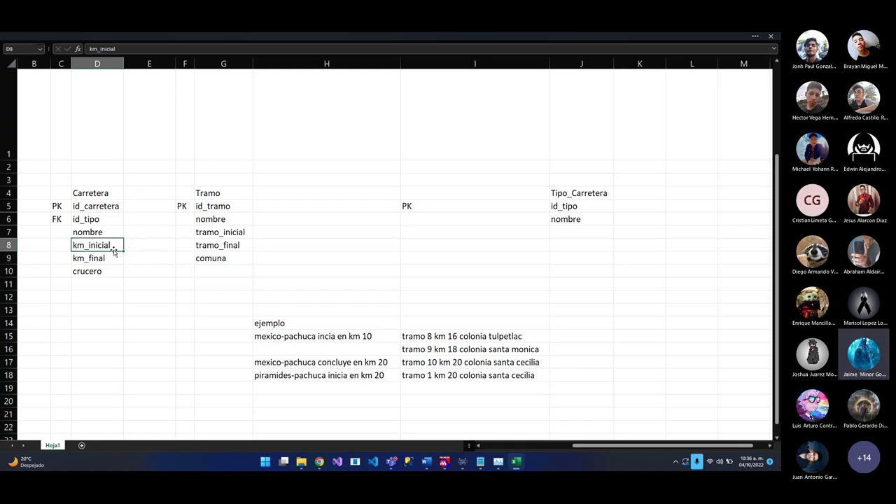
click(120, 283)
click(121, 272)
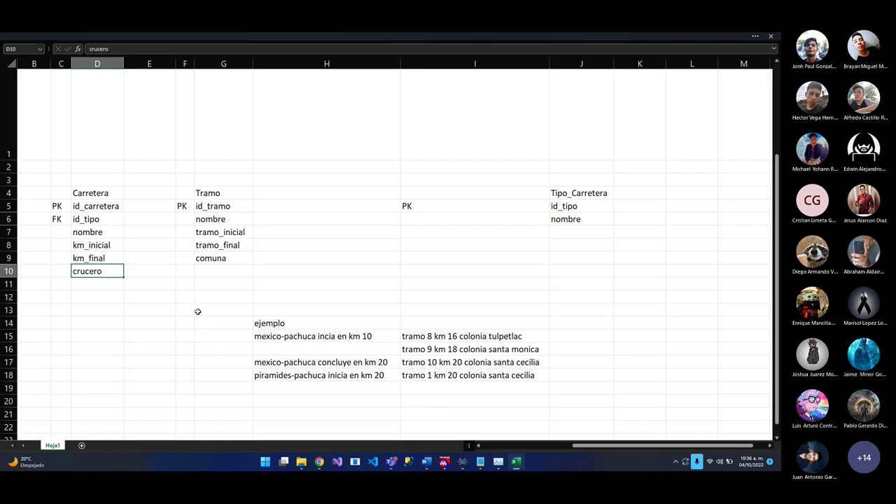
click(107, 210)
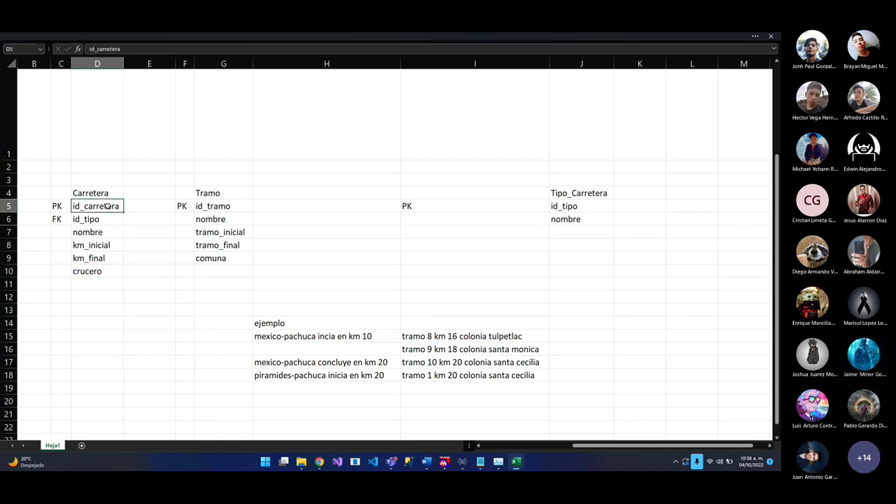
mouse_move(530, 456)
scroll(319, 259, left, 3)
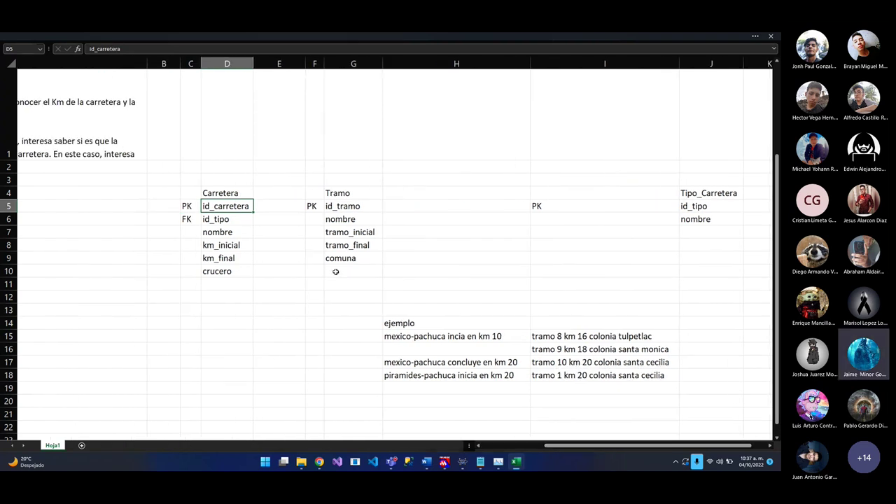
Move the Carretera attribute crucero down to D11 to free D10 below km_final
click(222, 247)
click(227, 257)
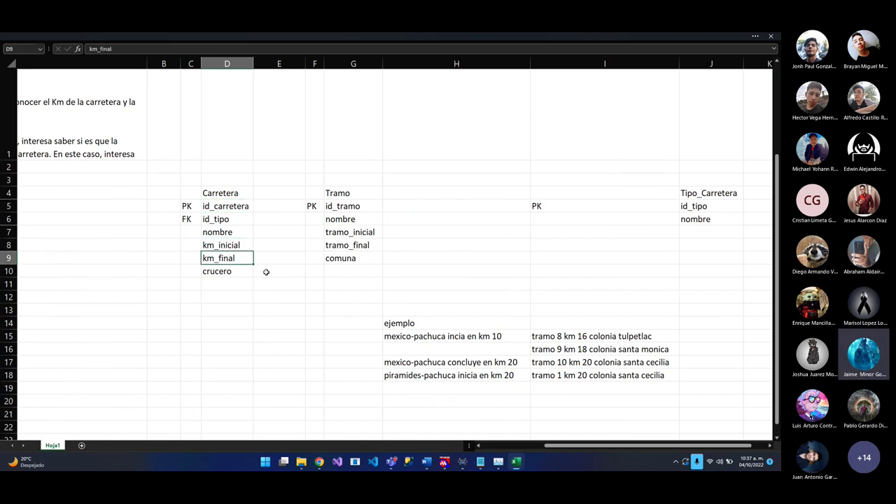
click(242, 273)
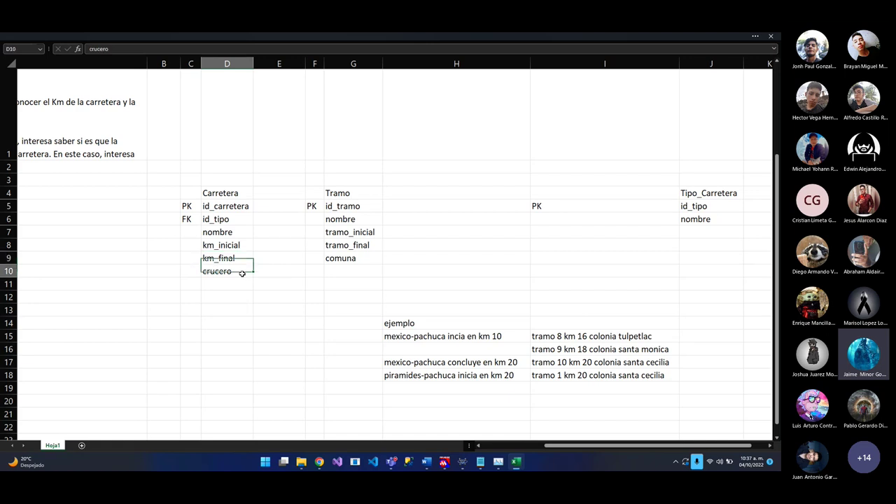
drag(242, 273, 236, 284)
click(234, 272)
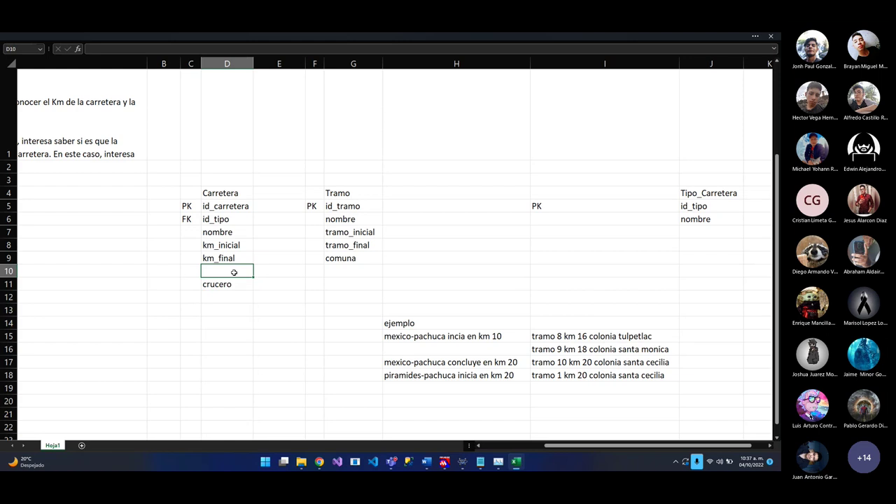
Add the attribute unidad_medida to Carretera in D10 and autofit the width of column D
text(unidad_medida)
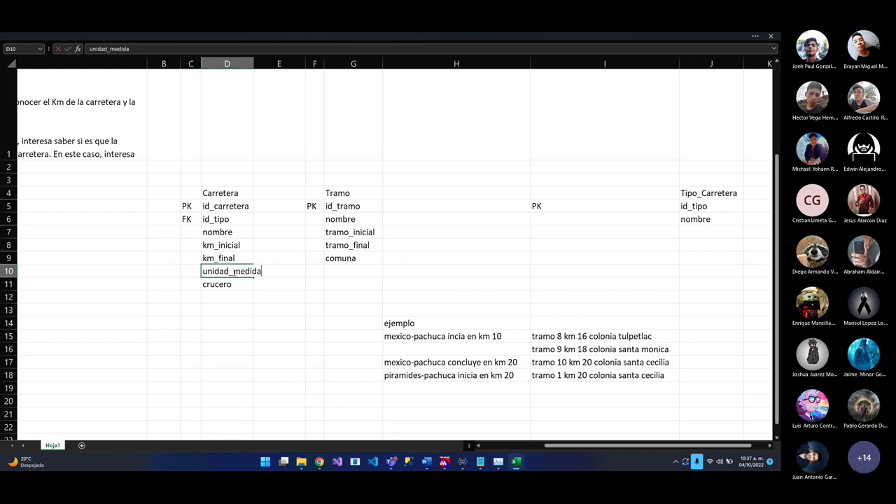
key(Return)
double_click(253, 64)
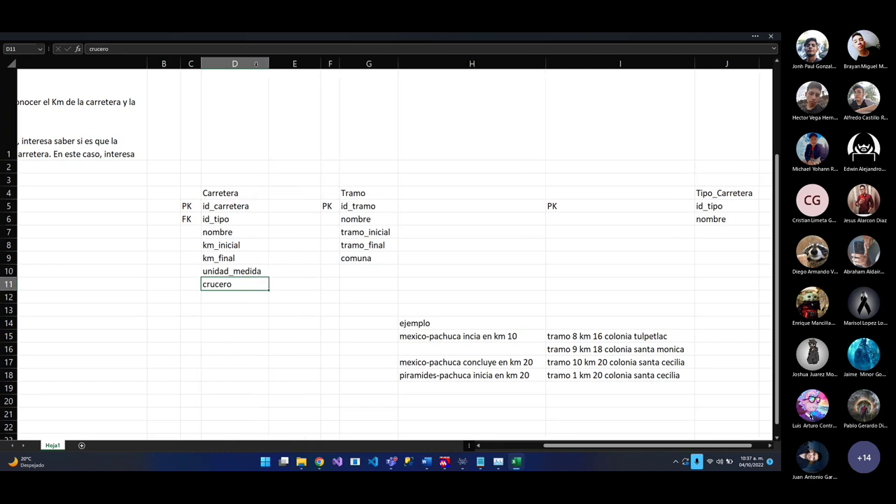
key(Up)
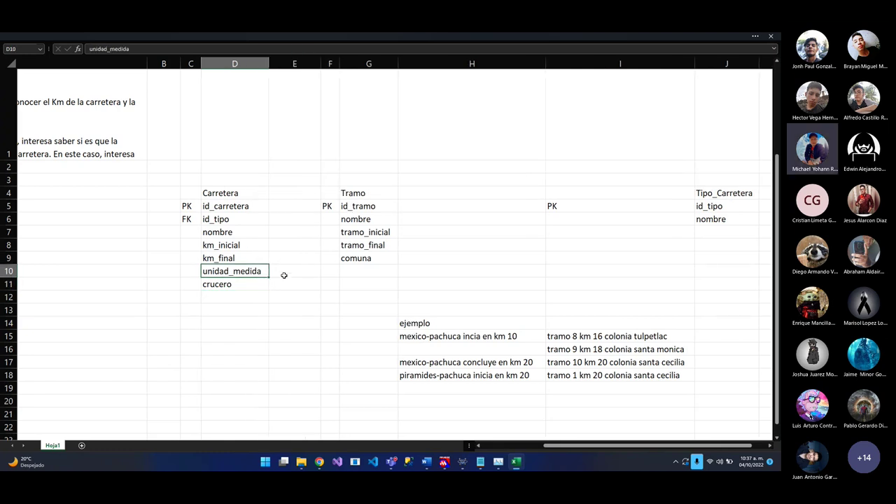
click(284, 276)
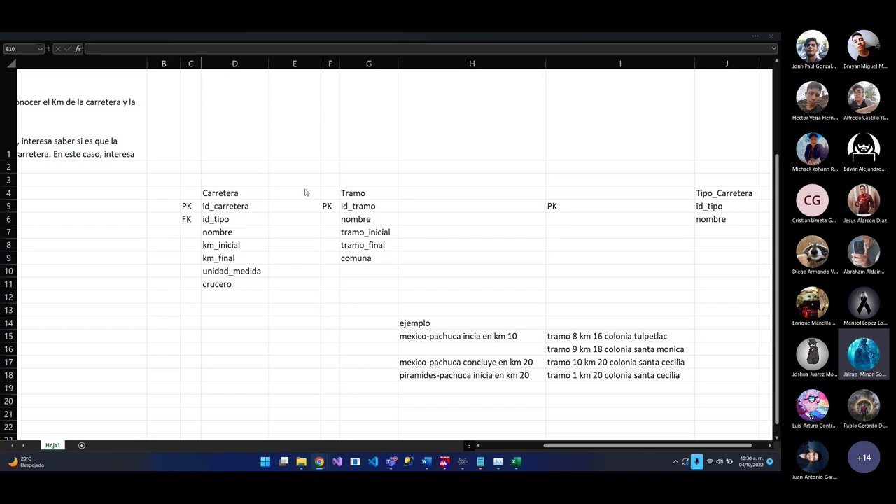
Review the Carretera attributes in D5:D11, its foreign key id_tipo in row 6, and the Tramo attributes
drag(228, 206, 240, 284)
click(240, 284)
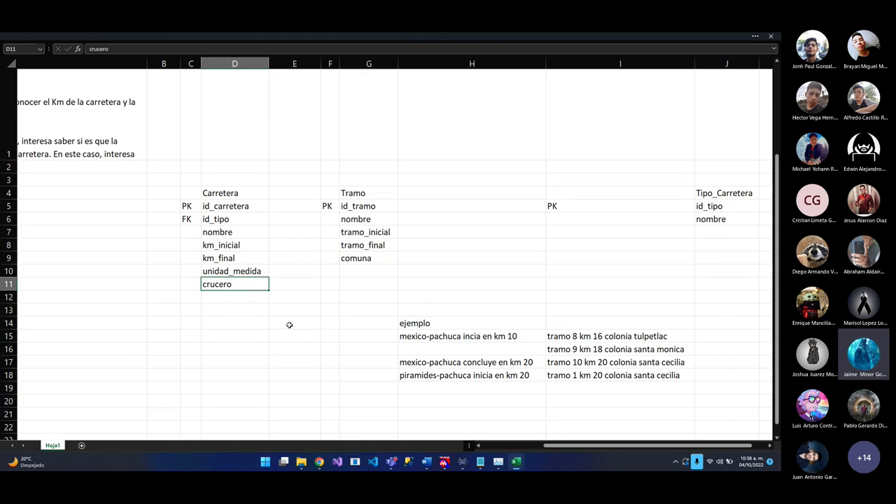
click(240, 218)
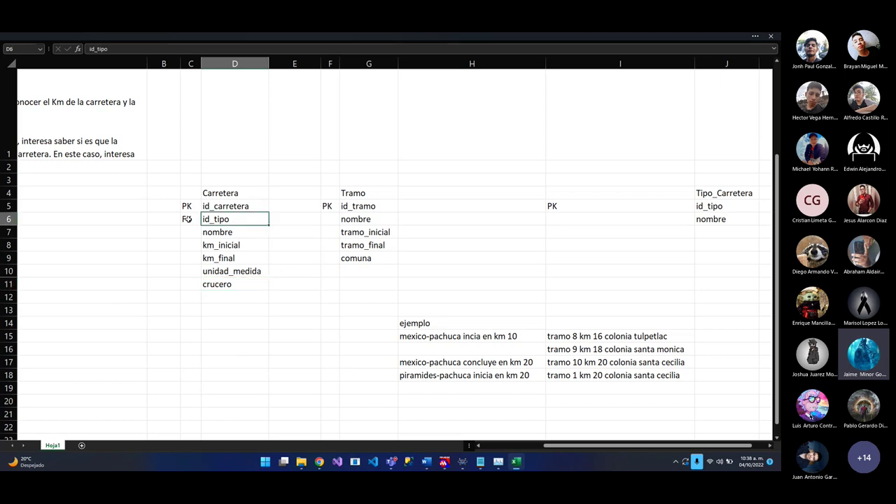
drag(190, 219, 254, 205)
drag(200, 219, 230, 220)
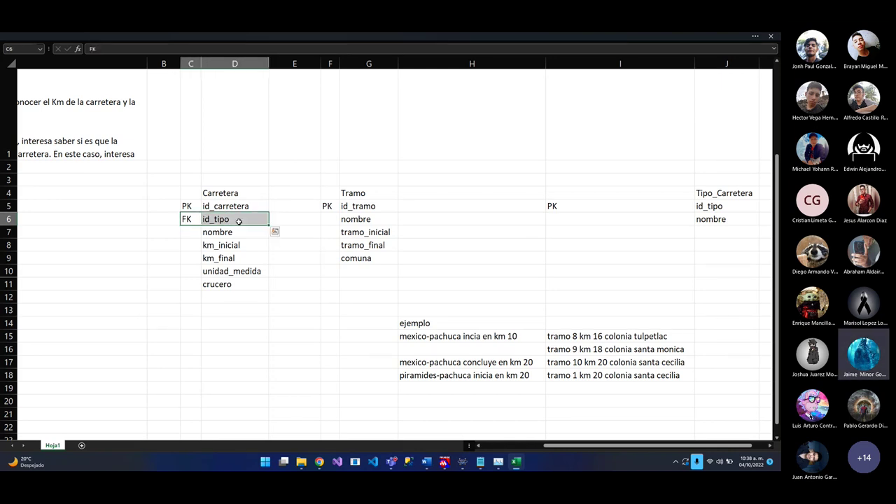
drag(343, 195, 338, 263)
click(219, 283)
click(230, 235)
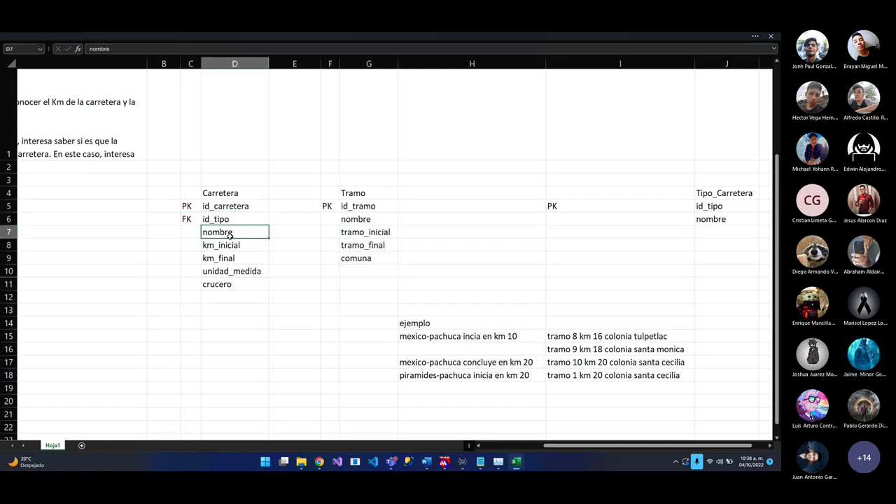
Try moving crucero from D11 to D14, and undo the move
click(231, 285)
key(ctrl+c)
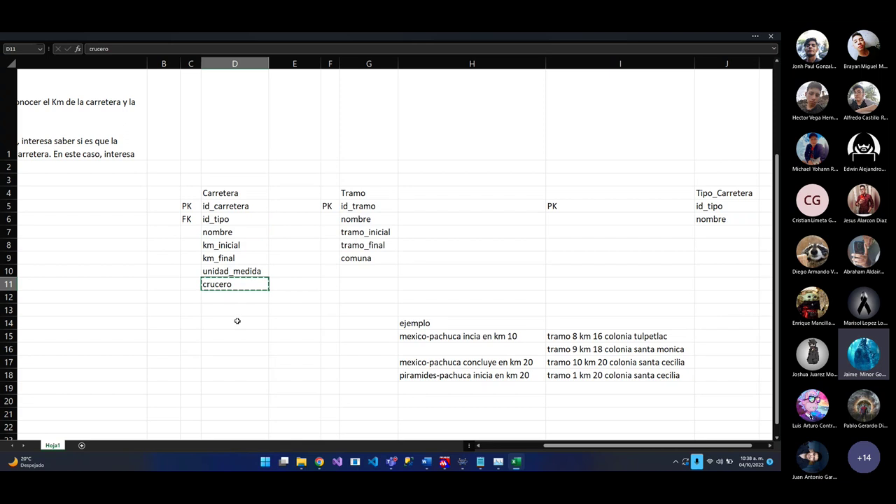
click(234, 322)
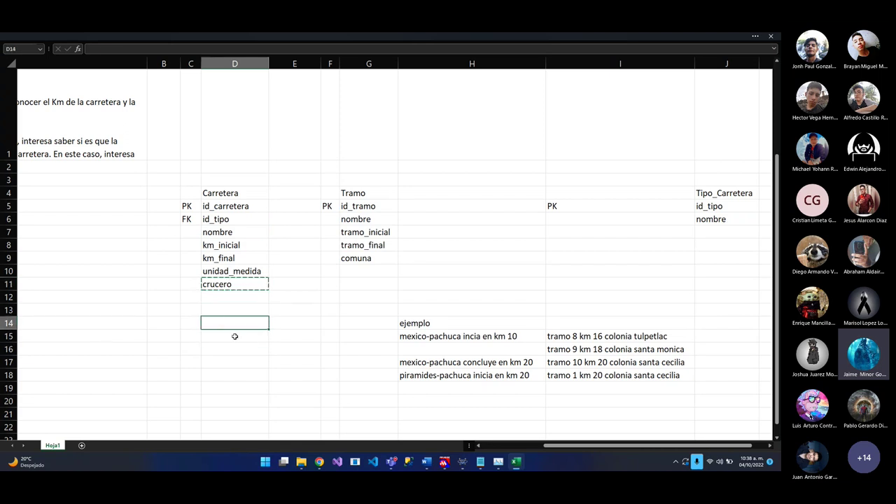
key(ctrl+v)
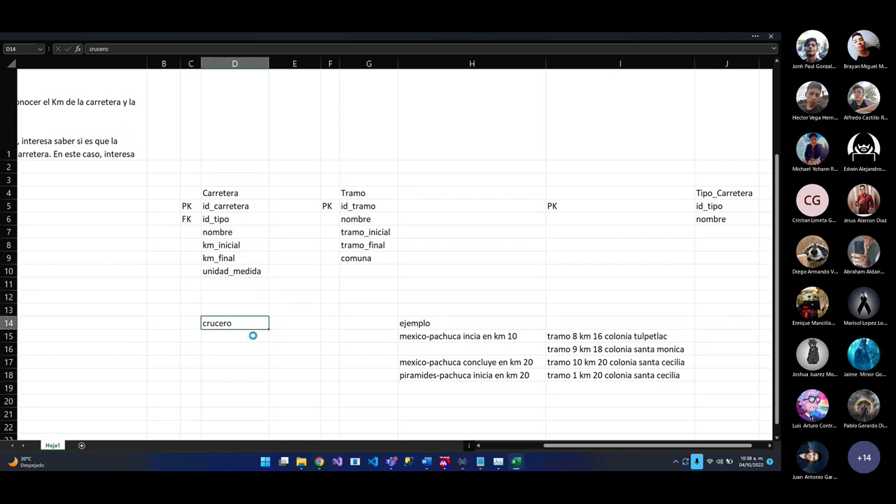
key(ctrl+z)
click(239, 231)
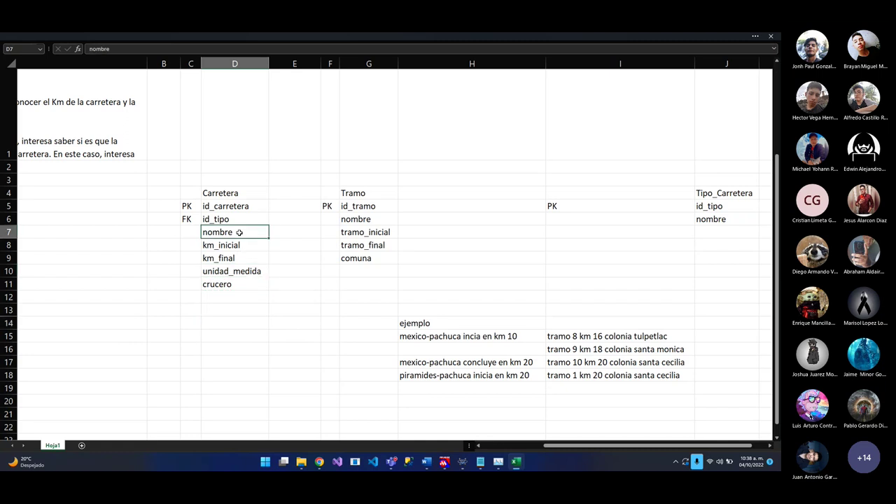
drag(243, 220, 246, 210)
click(246, 208)
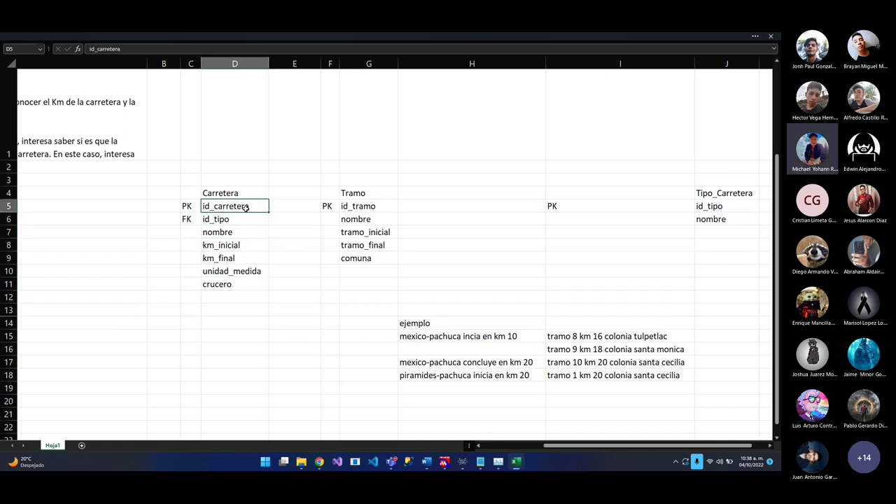
click(234, 245)
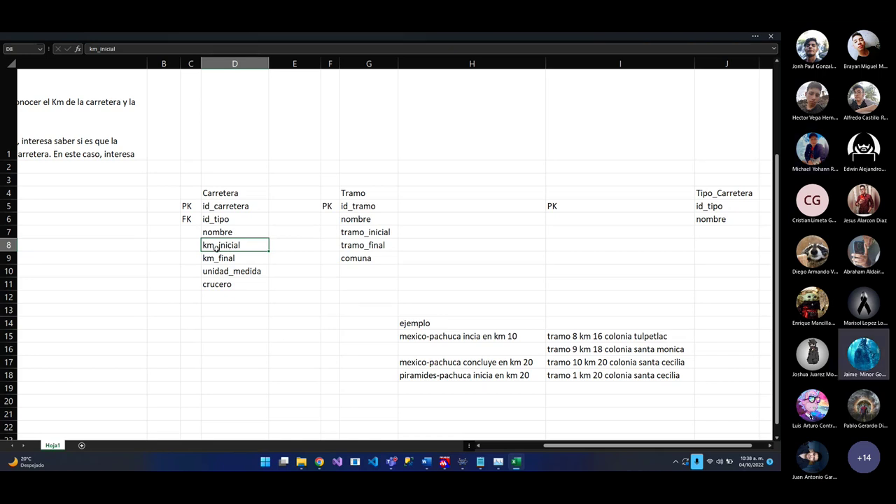
Review the Carretera attributes nombre, km_inicial, km_final and unidad_medida against the mexico-pachuca example in H15
click(218, 257)
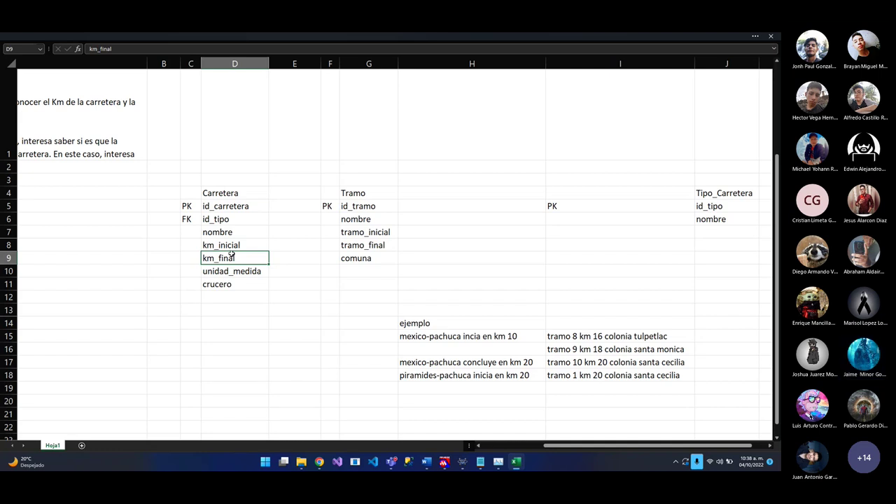
drag(231, 246, 281, 244)
click(275, 251)
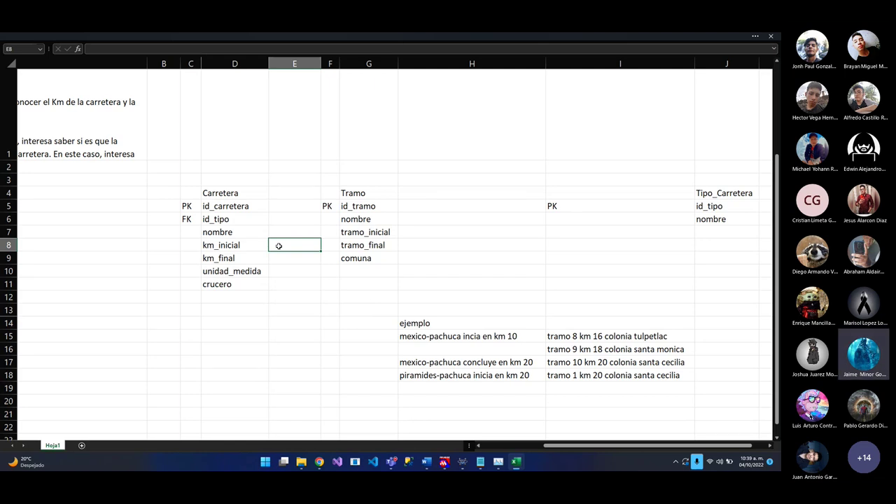
click(446, 339)
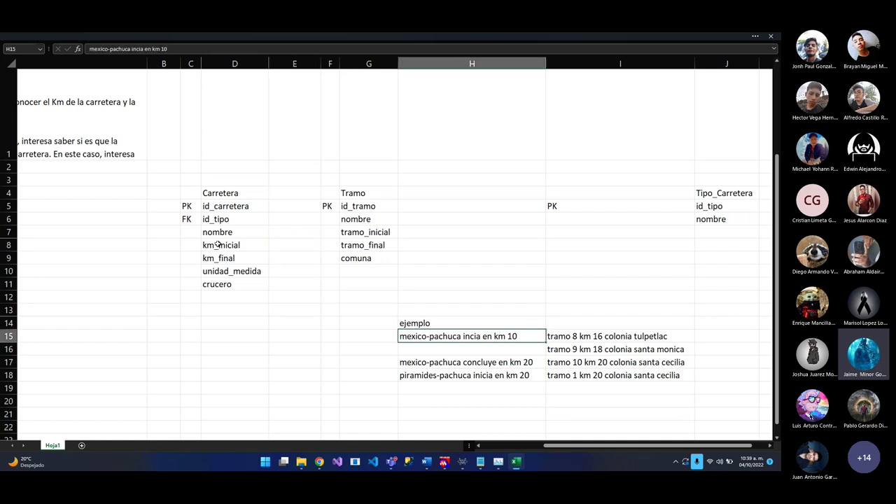
click(227, 209)
click(227, 233)
drag(227, 246, 228, 257)
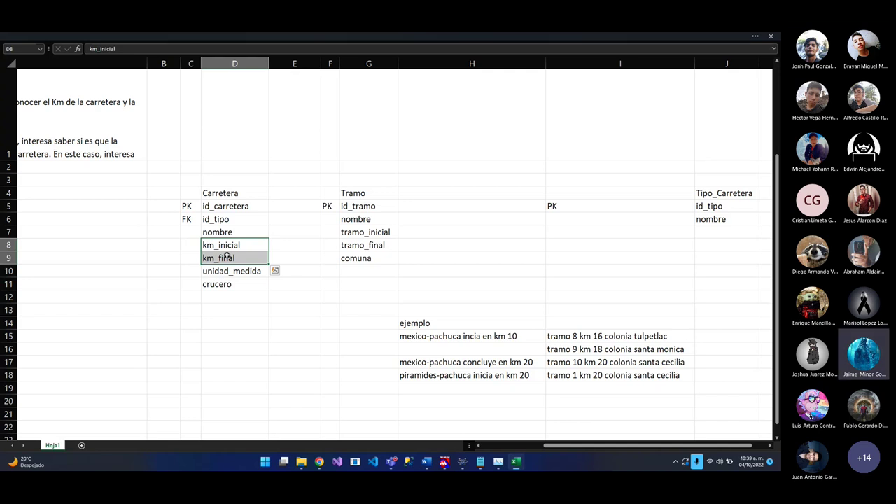
click(231, 234)
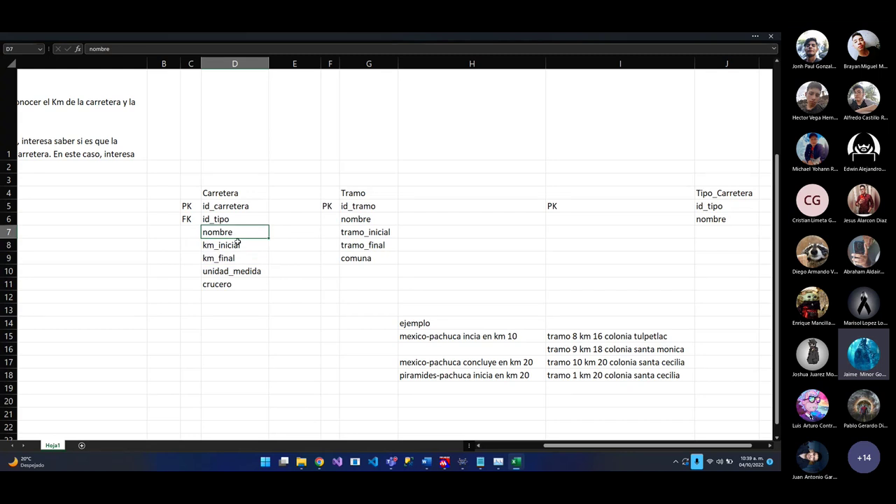
click(236, 244)
drag(236, 255, 239, 238)
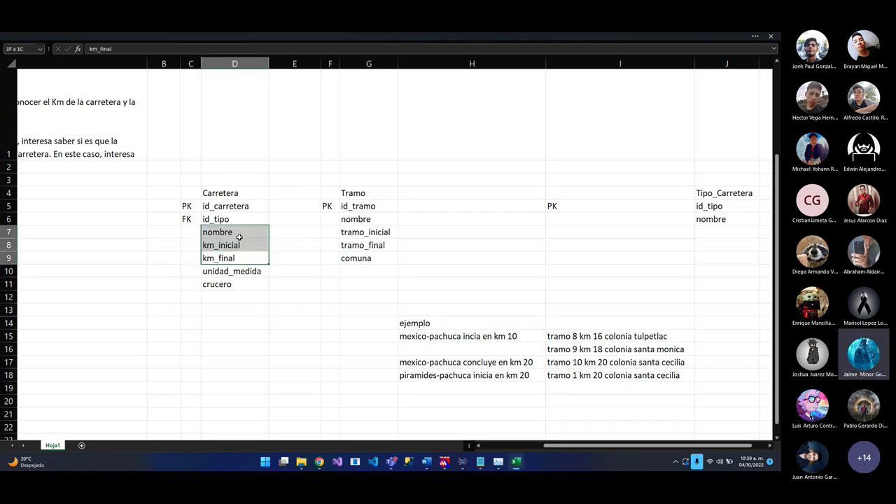
click(238, 245)
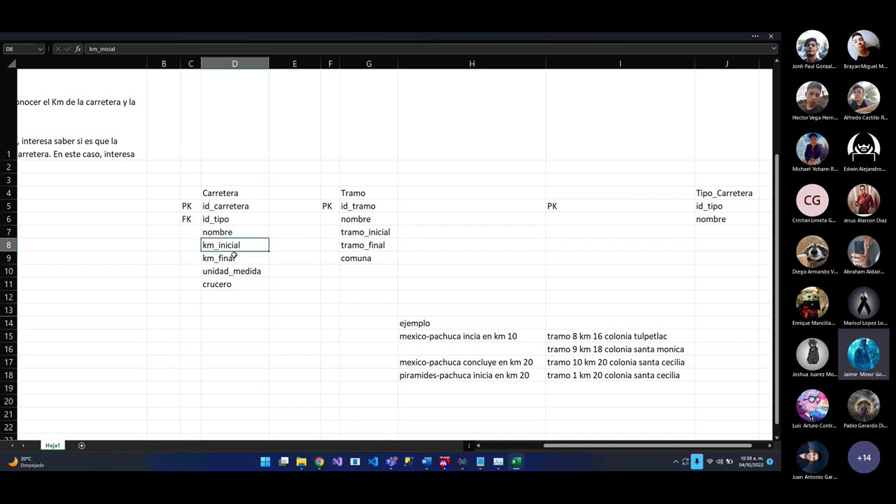
drag(234, 256, 237, 245)
click(243, 272)
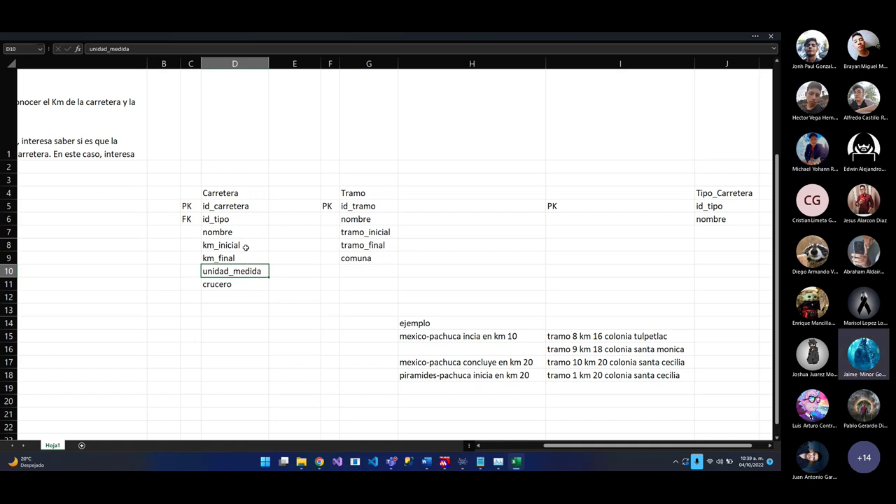
click(247, 258)
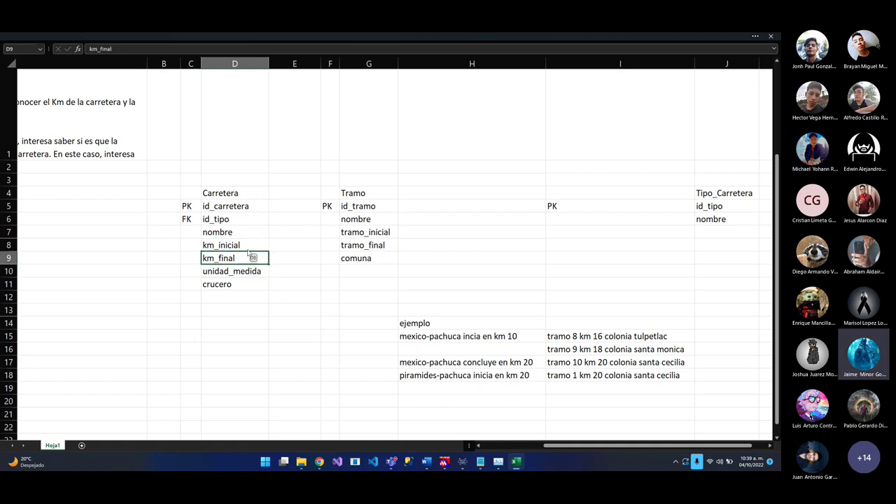
drag(248, 253, 249, 243)
click(415, 268)
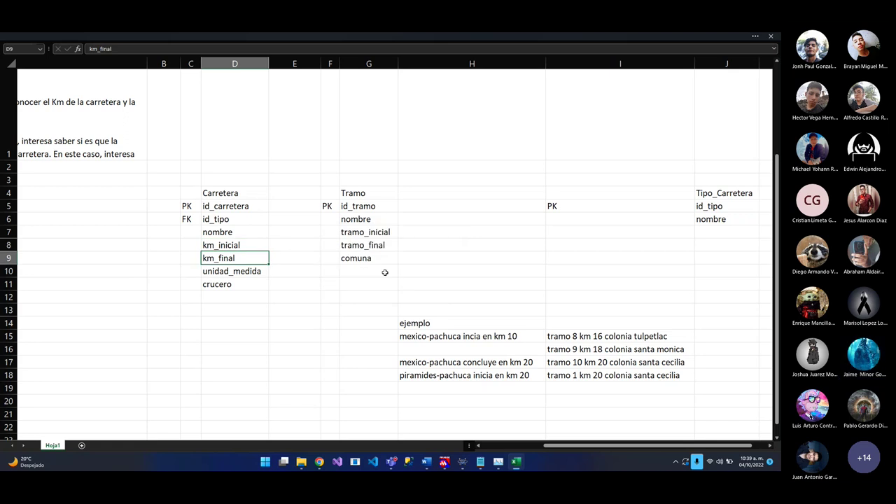
click(241, 277)
drag(242, 279, 245, 289)
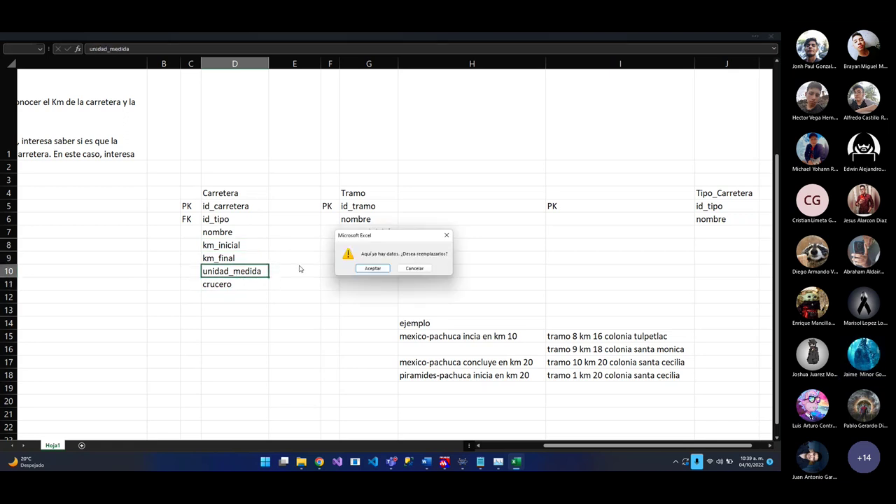
key(Escape)
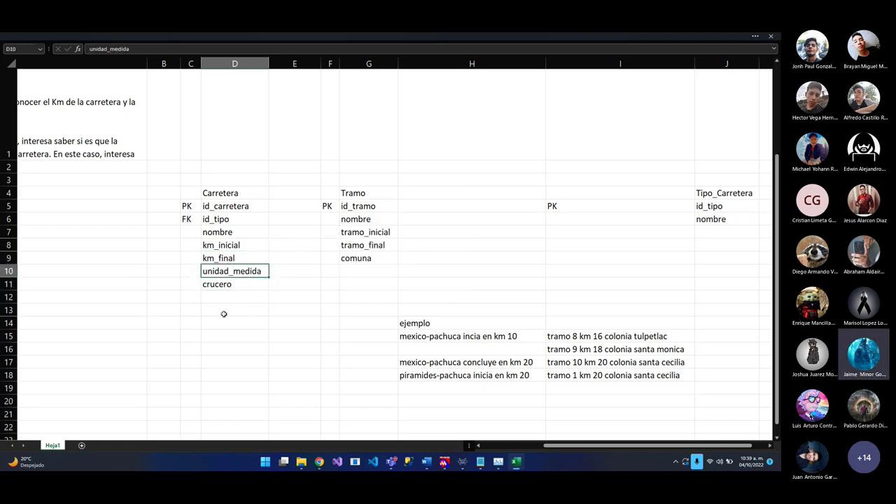
Add the heading cat_unidad for a unit catalogue entity in D13, below the Carretera attributes
key(ctrl+c)
click(224, 313)
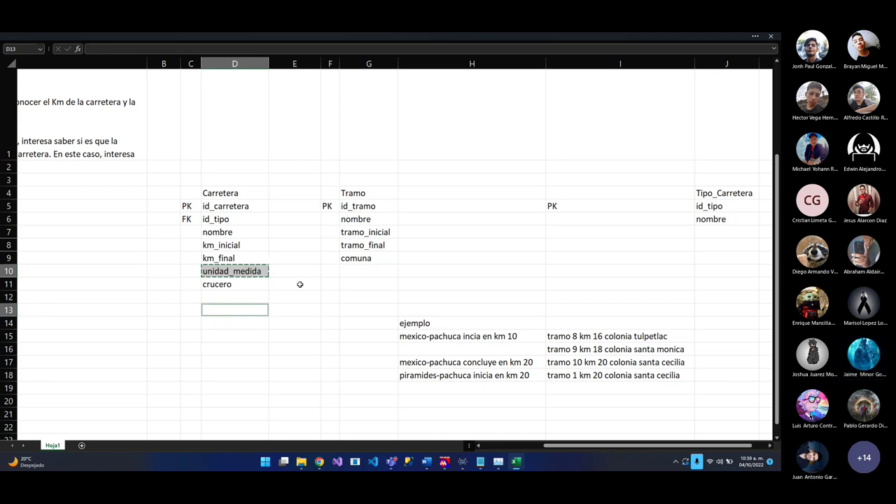
text(cat_unidad)
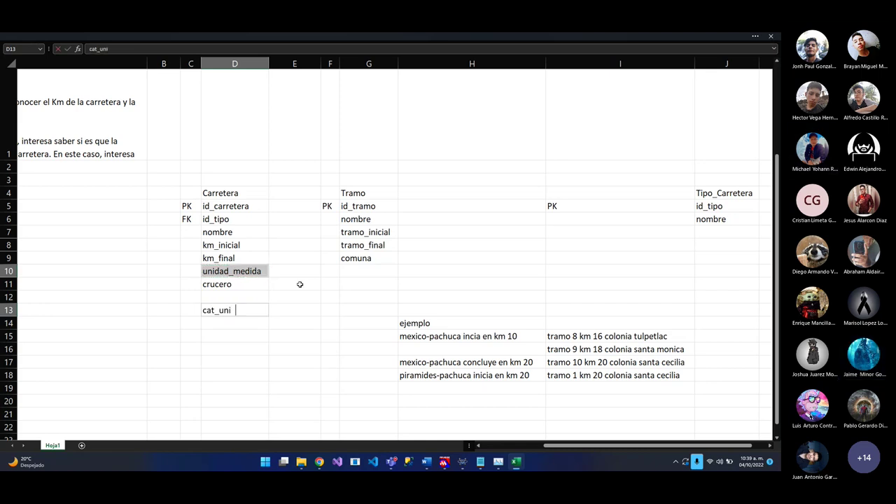
key(Up)
key(Up)
key(Up)
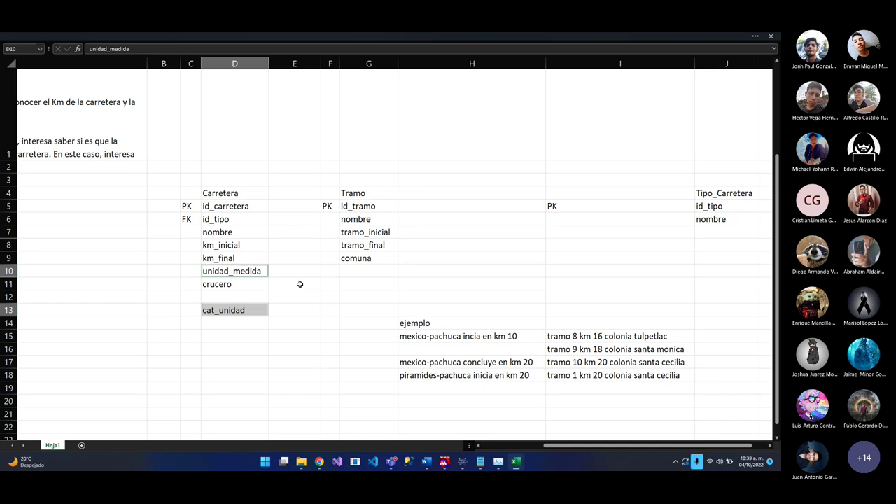
click(300, 285)
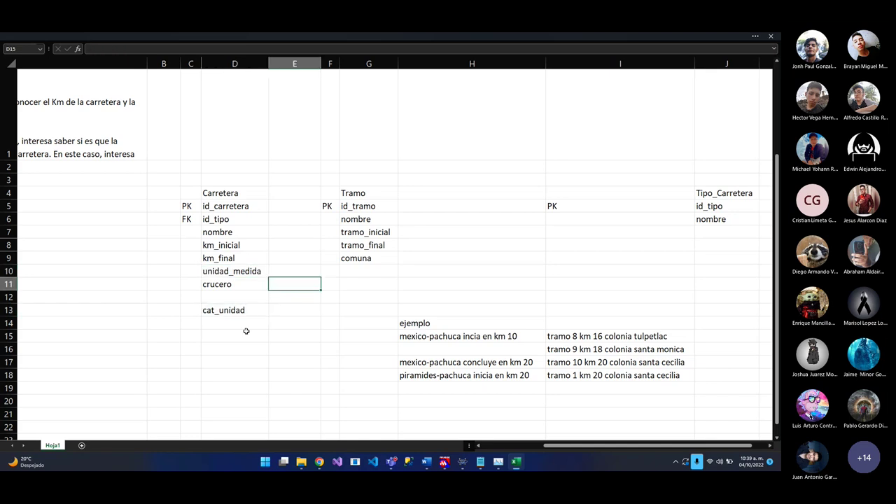
Enter the cat_unidad attributes id_unidad in D14 and nombre in D15
click(246, 335)
click(256, 322)
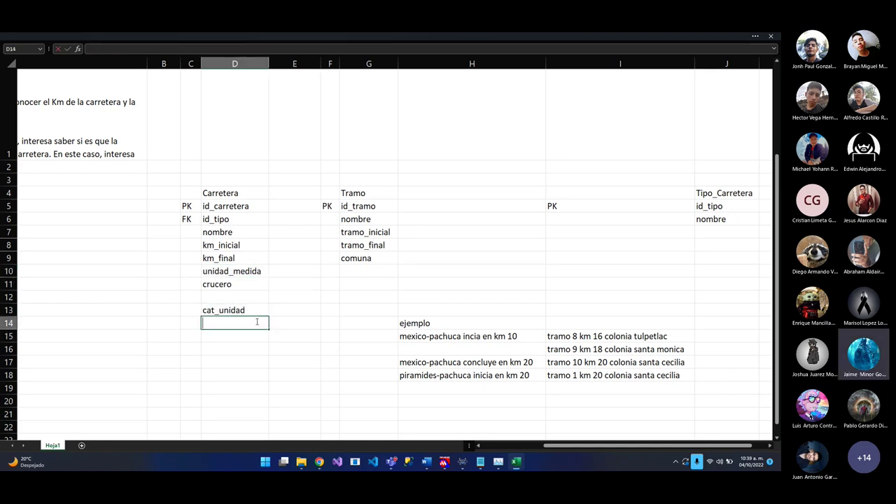
text(id_unidad)
key(Return)
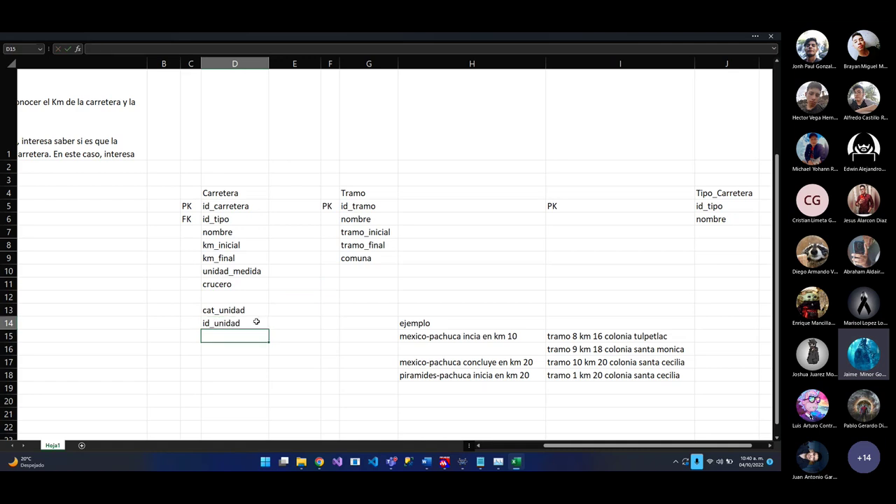
text(nombre)
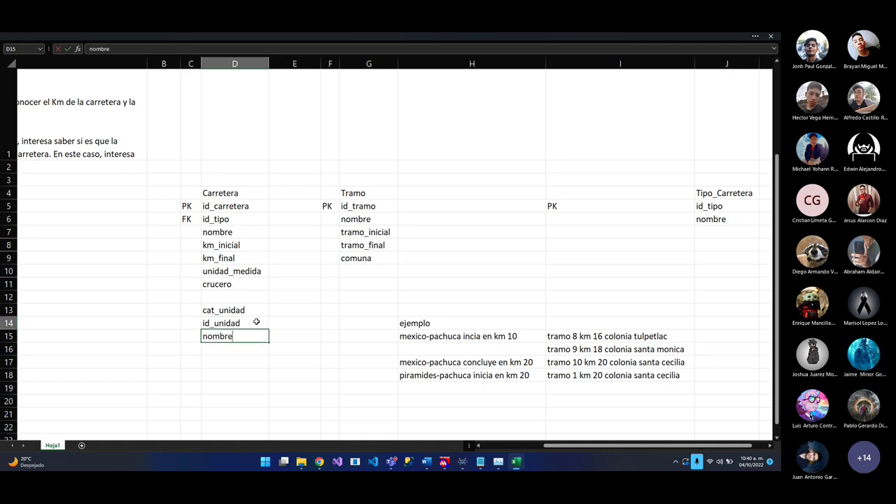
key(Return)
key(Up)
key(Left)
key(Up)
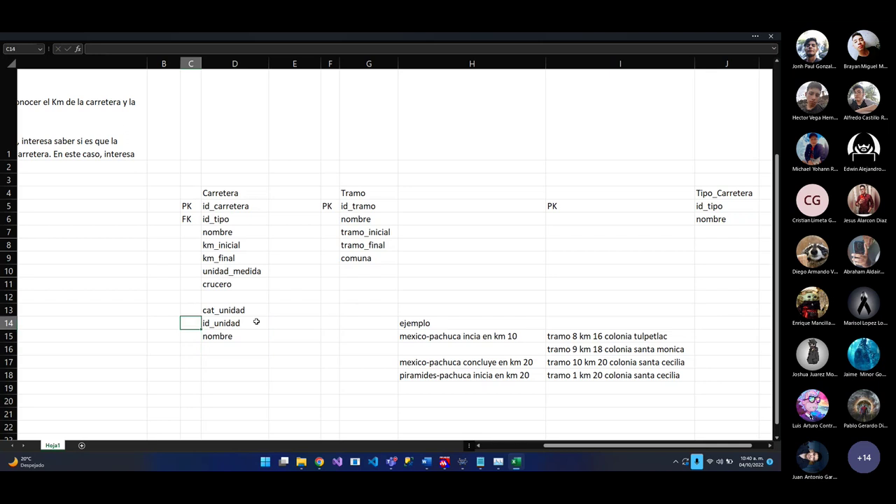
text(DB)
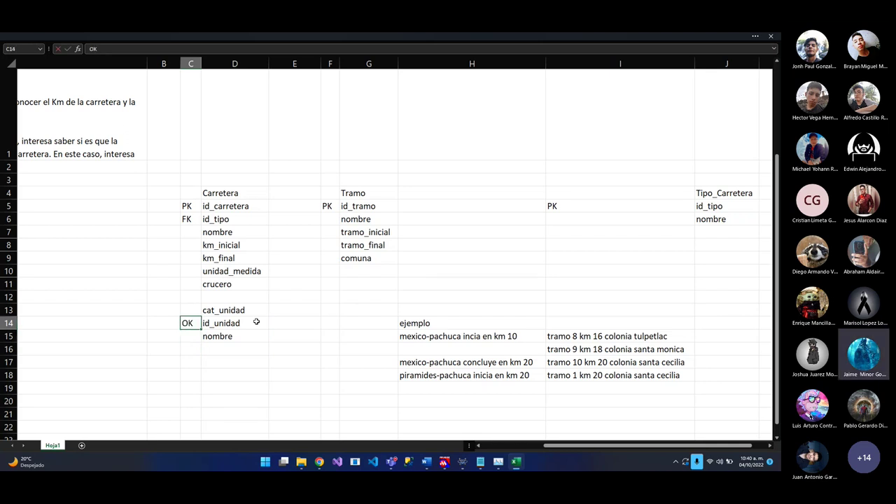
key(BackSpace)
key(BackSpace)
text(-O)
key(Return)
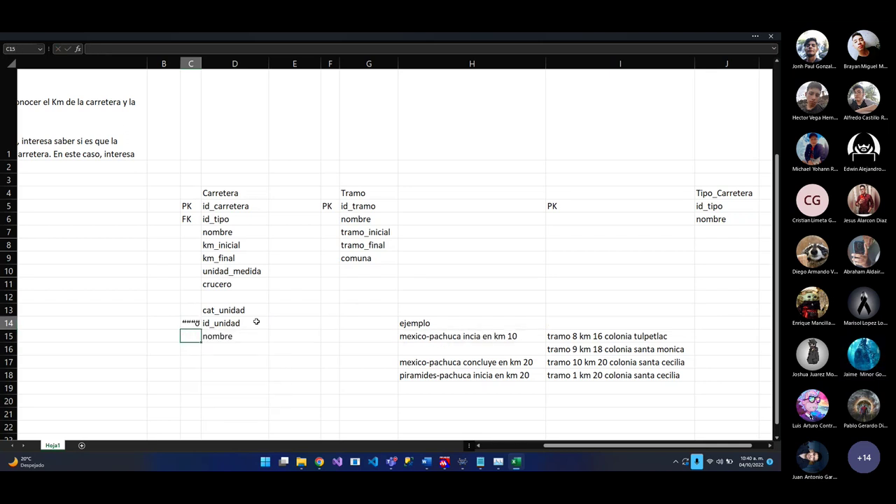
Mark the cat_unidad attribute id_unidad as primary key by entering PK in C14
click(191, 322)
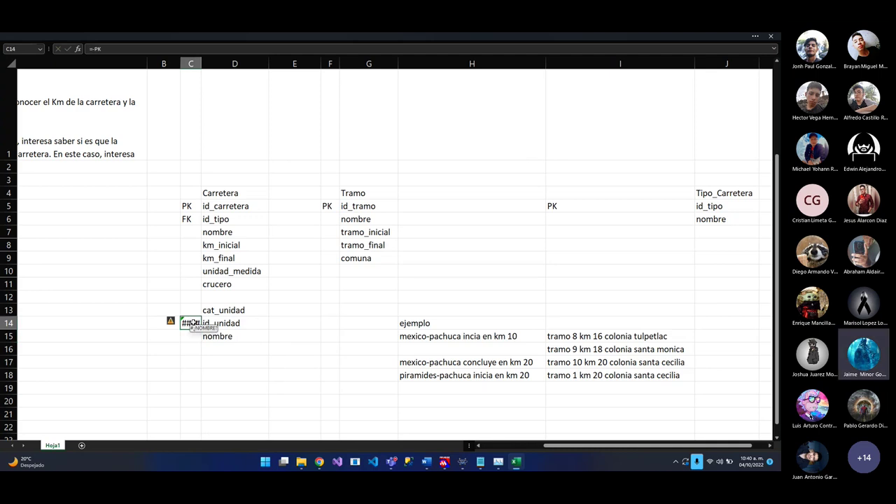
text(PK)
key(Return)
click(222, 336)
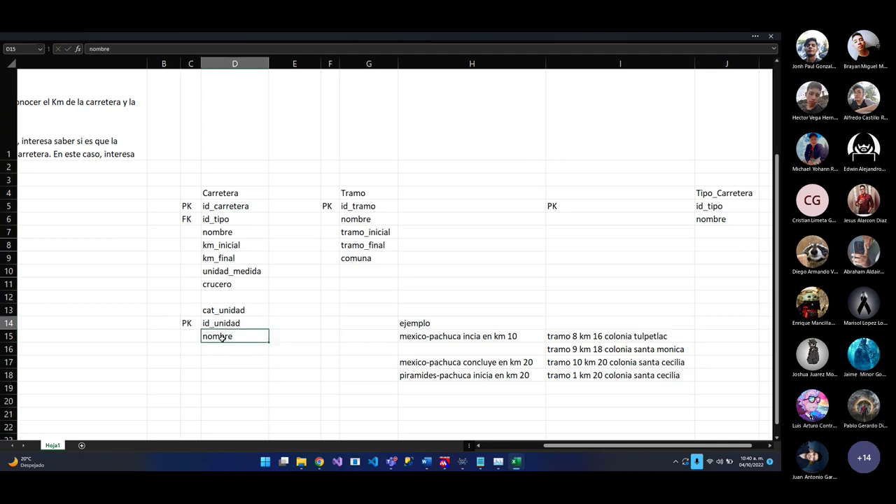
click(229, 348)
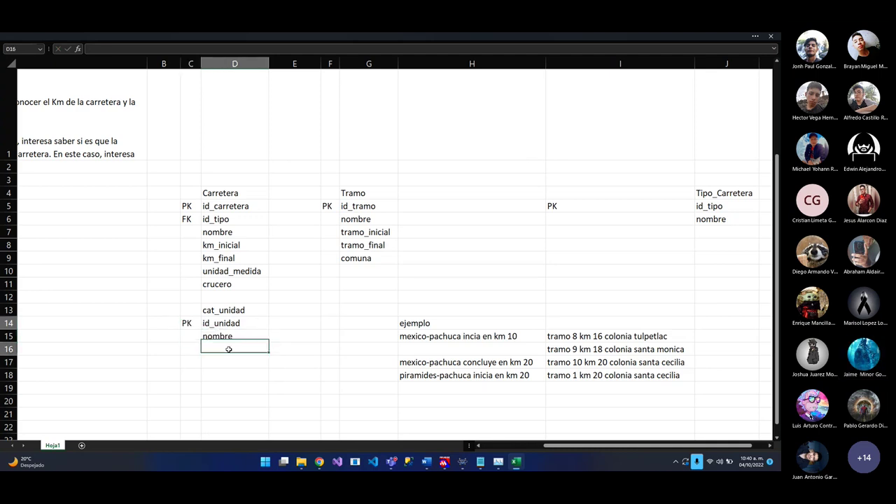
click(257, 311)
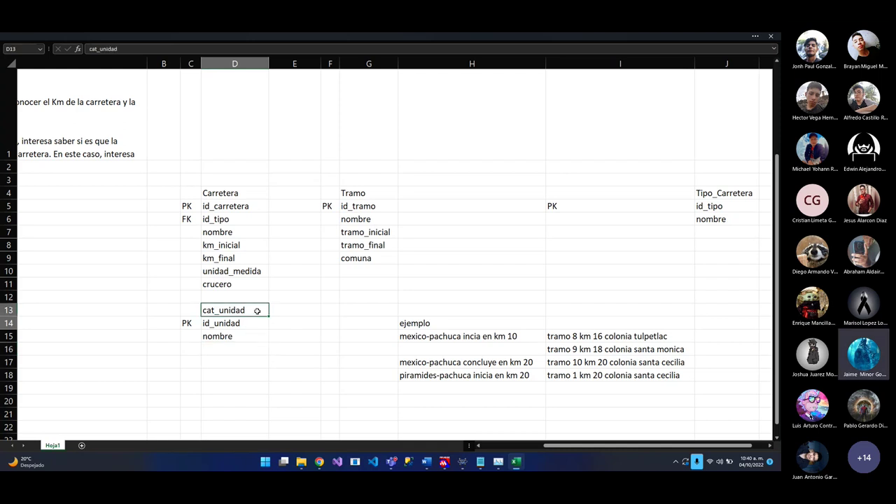
Replace the Carretera attribute unidad_medida in D10 with id_unidad
click(244, 273)
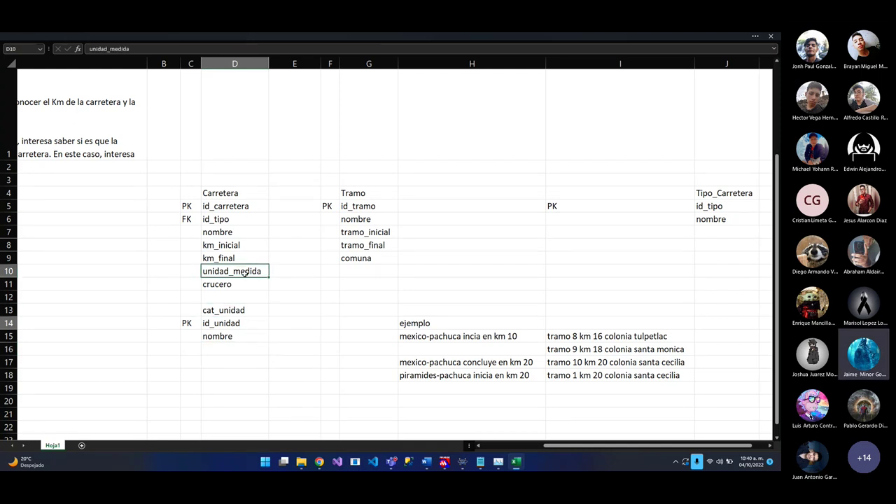
key(Delete)
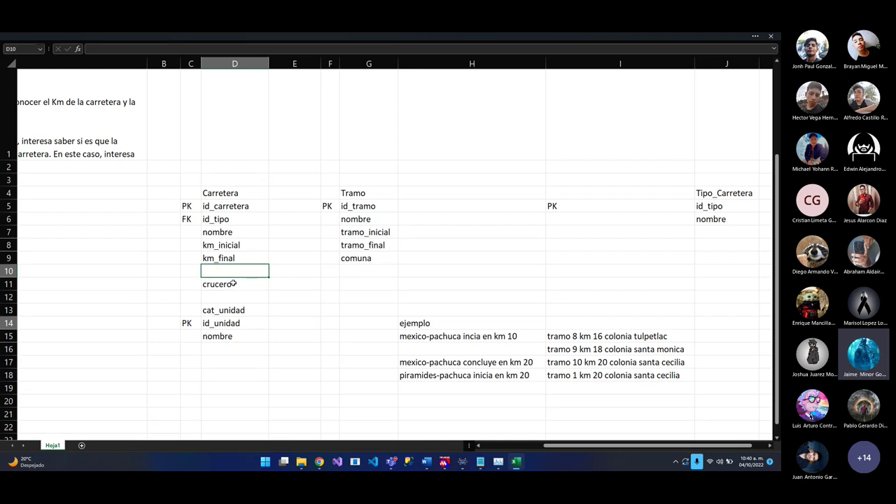
click(235, 283)
click(234, 271)
text(id_unidad)
Mark id_unidad in Carretera as a foreign key by entering FK in C10
key(Left)
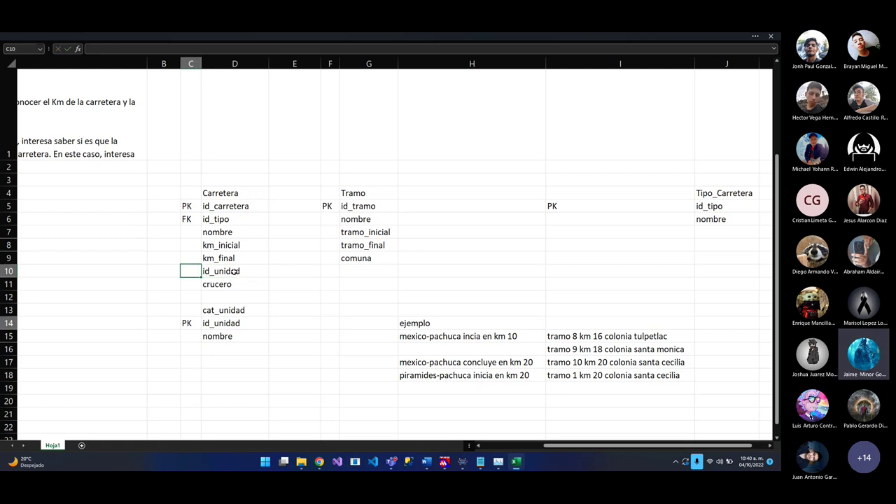
text(fK)
key(BackSpace)
key(BackSpace)
text(FK)
key(Return)
key(Right)
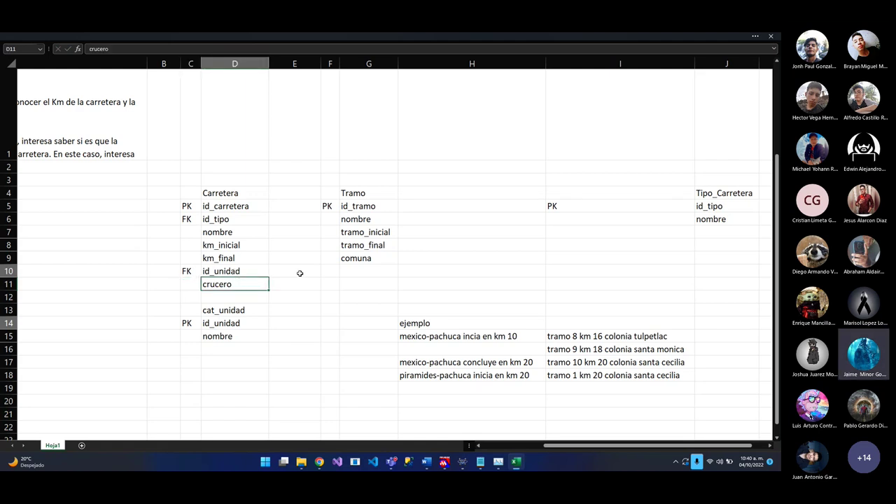
Review the Carretera attributes crucero, km_inicial and km_final in column D
key(ctrl+c)
click(295, 311)
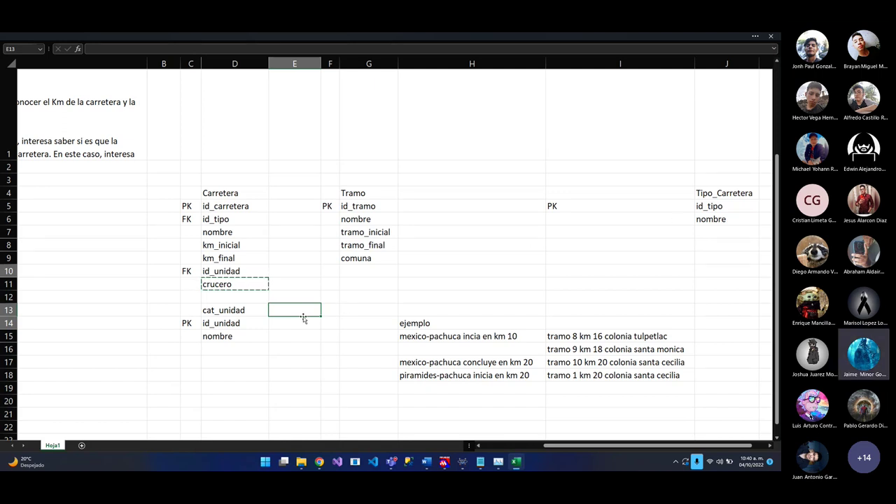
click(256, 297)
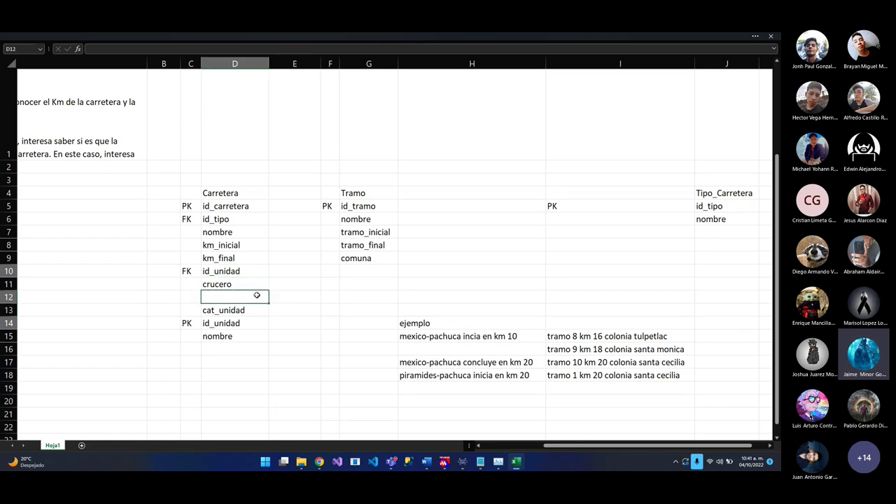
click(247, 285)
drag(247, 245, 238, 261)
click(225, 260)
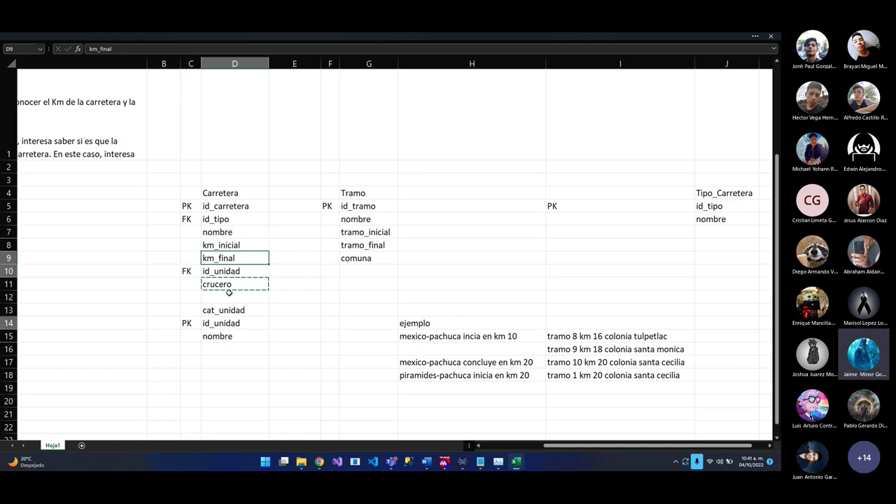
click(238, 285)
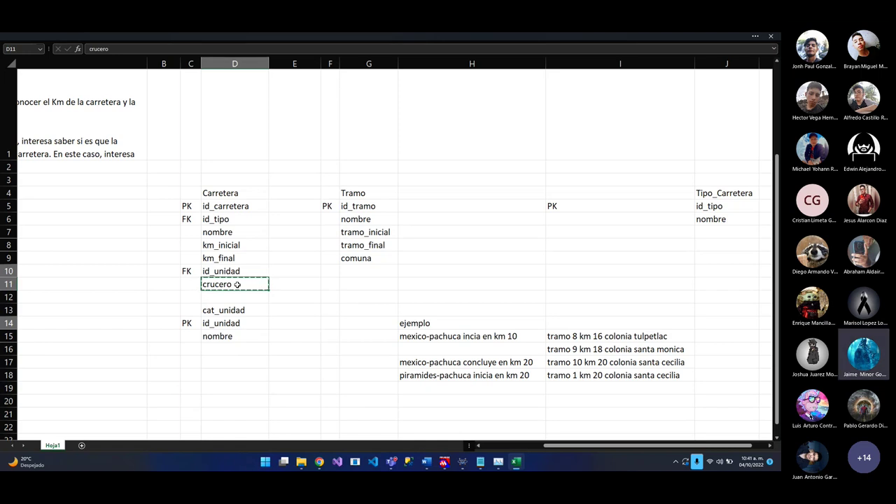
click(242, 245)
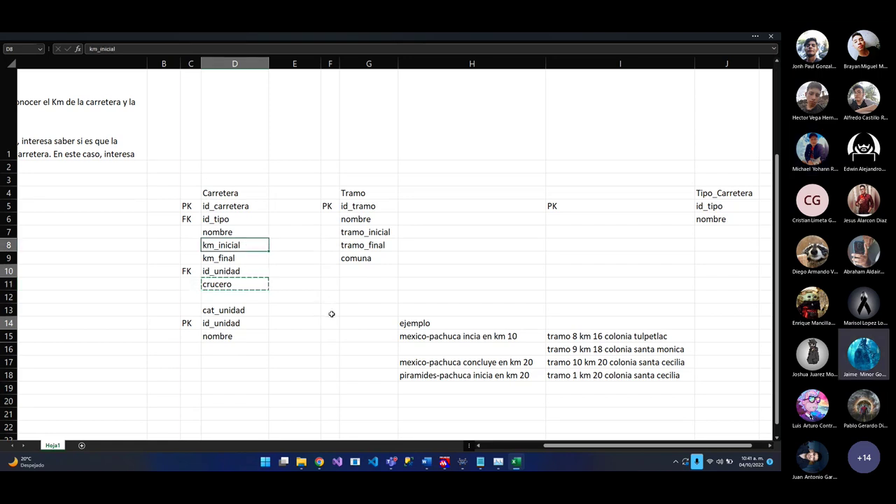
Paste the cut crucero field below comuna in the Tramo table and narrow the empty column E between the two tables
click(360, 272)
key(ctrl+v)
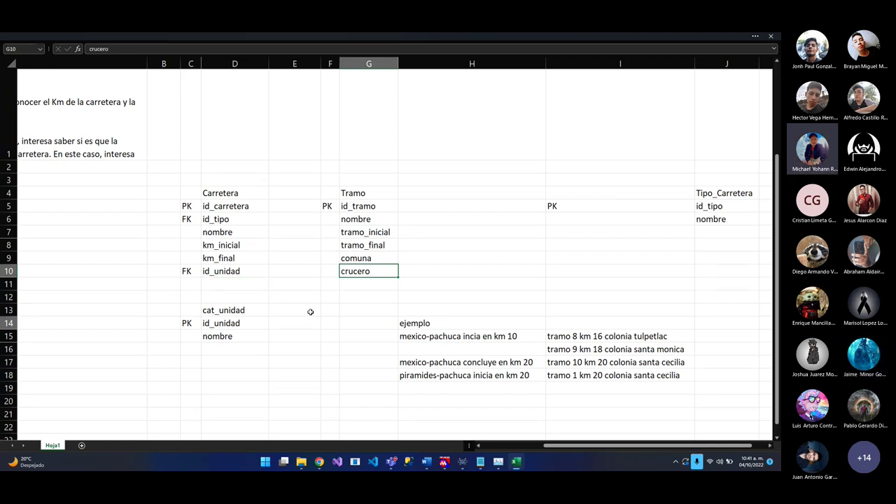
click(313, 280)
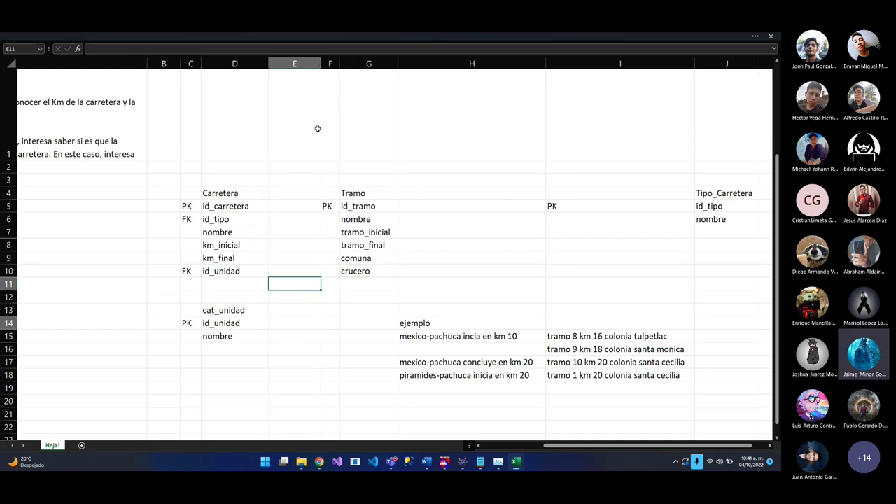
drag(317, 63, 275, 102)
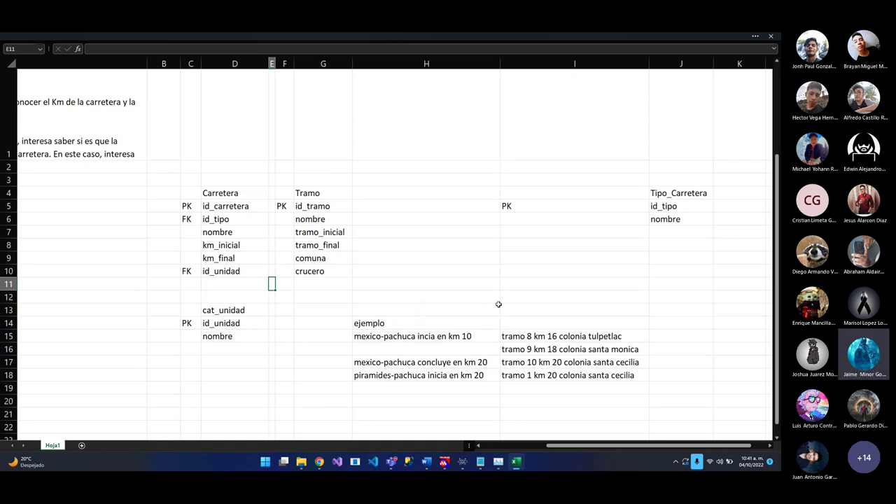
drag(458, 321, 568, 375)
key(ctrl+c)
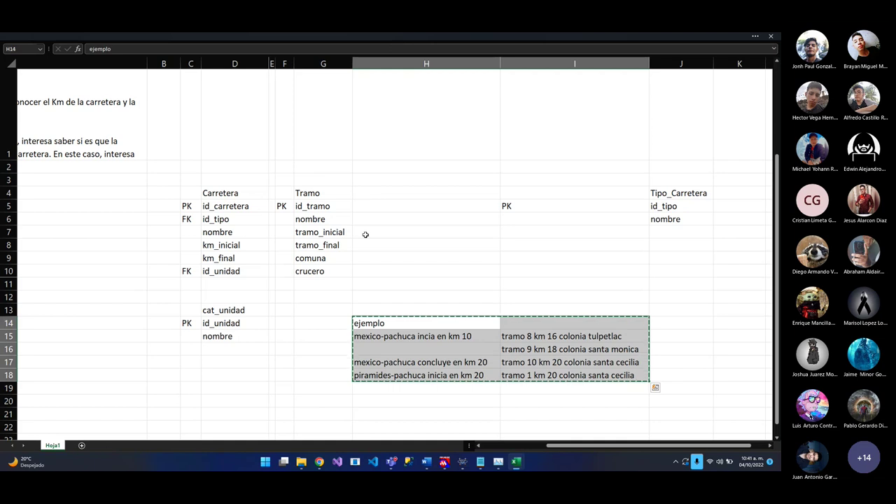
click(292, 289)
click(319, 232)
key(Escape)
Review the Tramo fields, especially crucero, against the example rows describing road starts, ends and sections
click(315, 272)
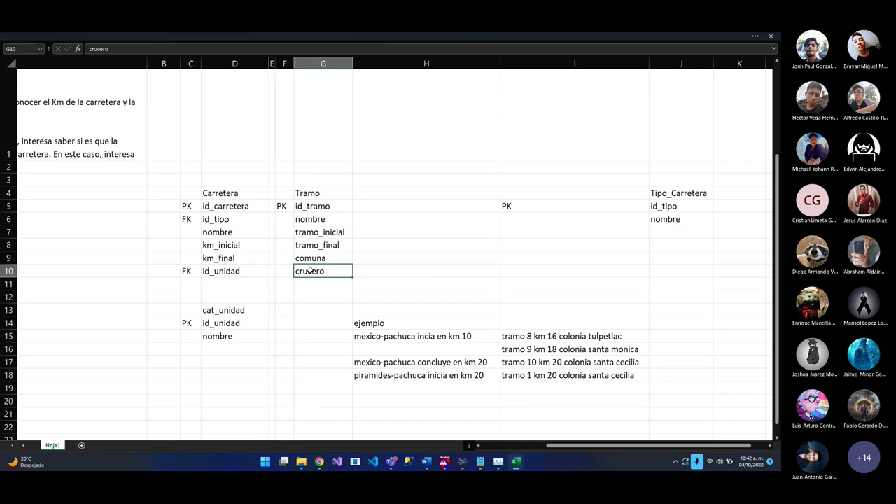
click(373, 271)
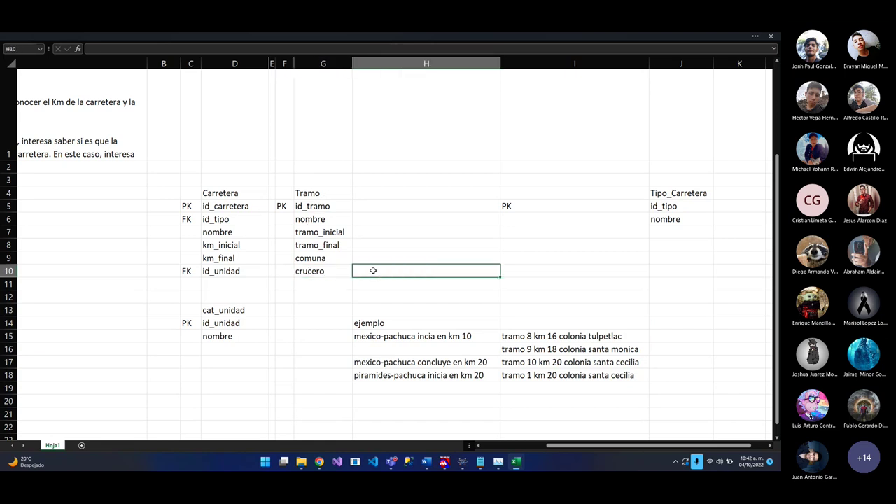
key(shift+Left)
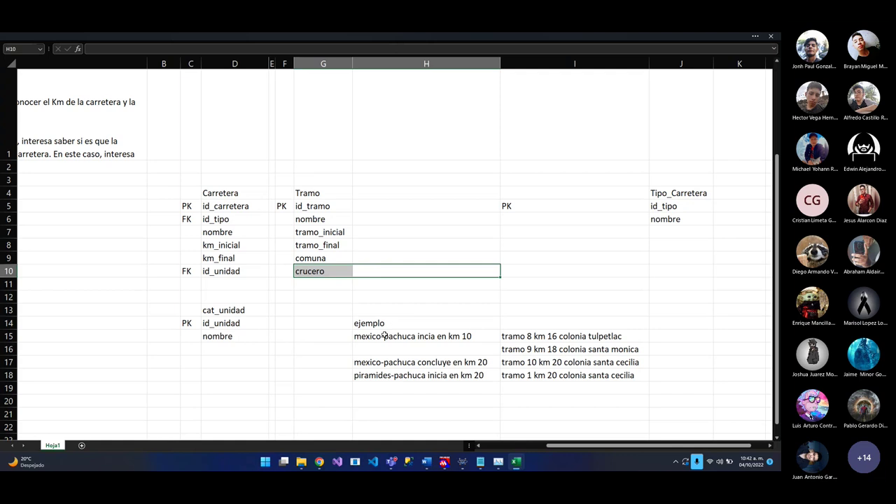
click(384, 336)
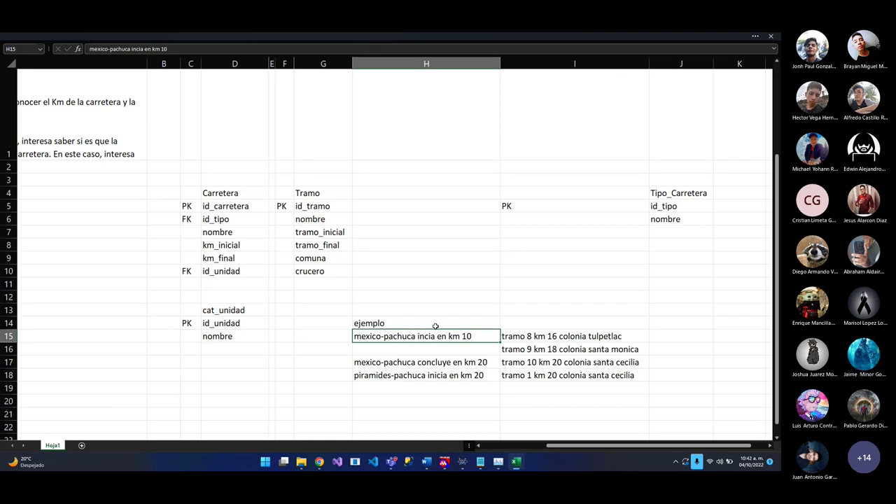
drag(521, 337, 541, 355)
click(542, 350)
click(481, 349)
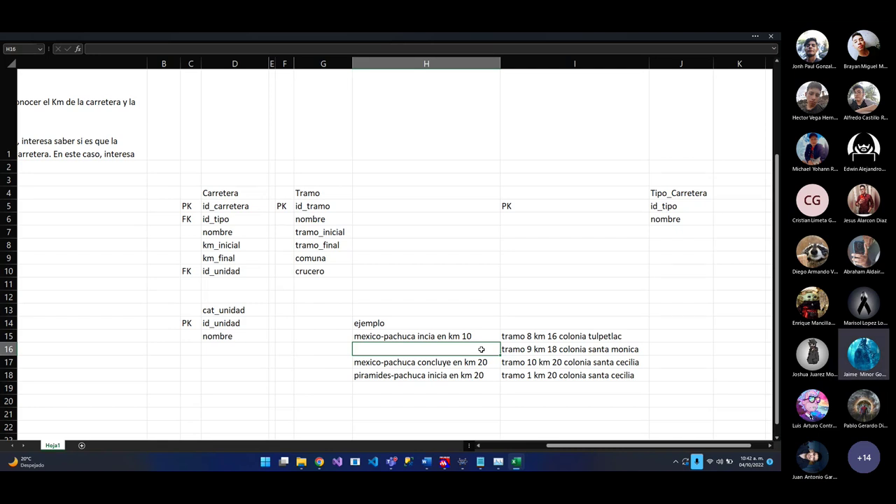
click(451, 314)
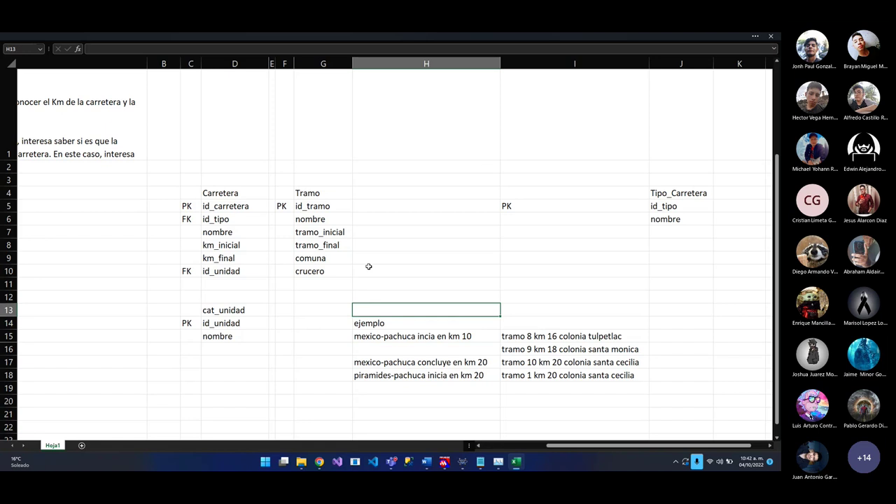
click(368, 267)
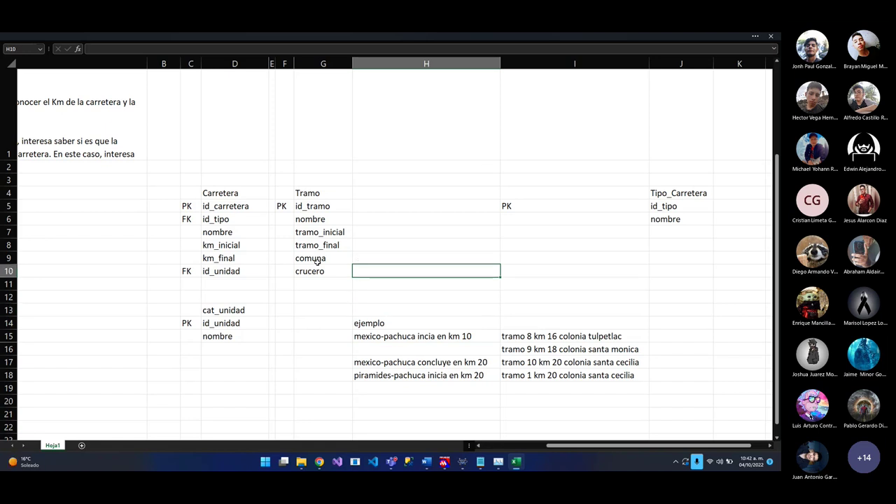
drag(315, 270, 324, 205)
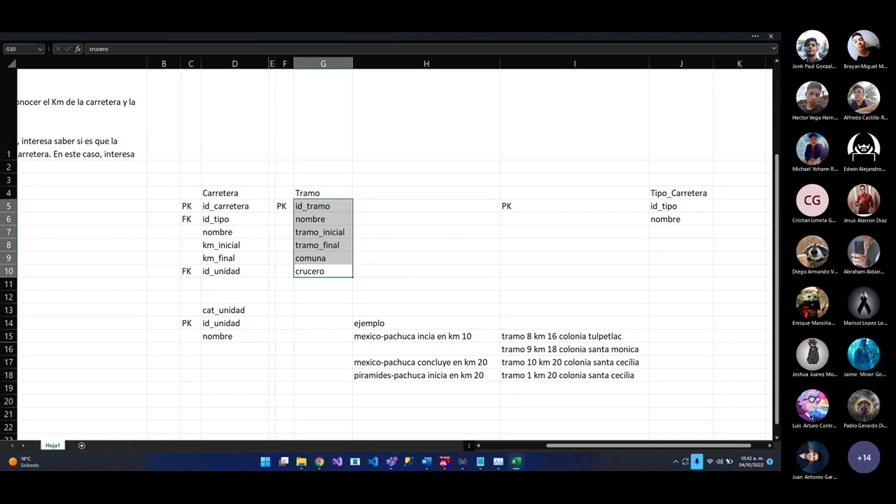
key(alt+Tab)
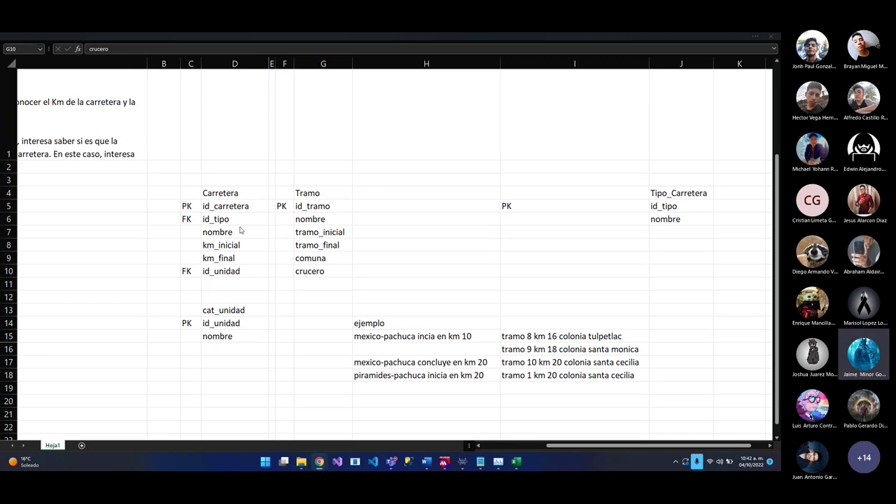
Review the Carretera table's fields from id_carretera to id_unidad, paying particular attention to km_inicial and km_final
drag(225, 206, 239, 271)
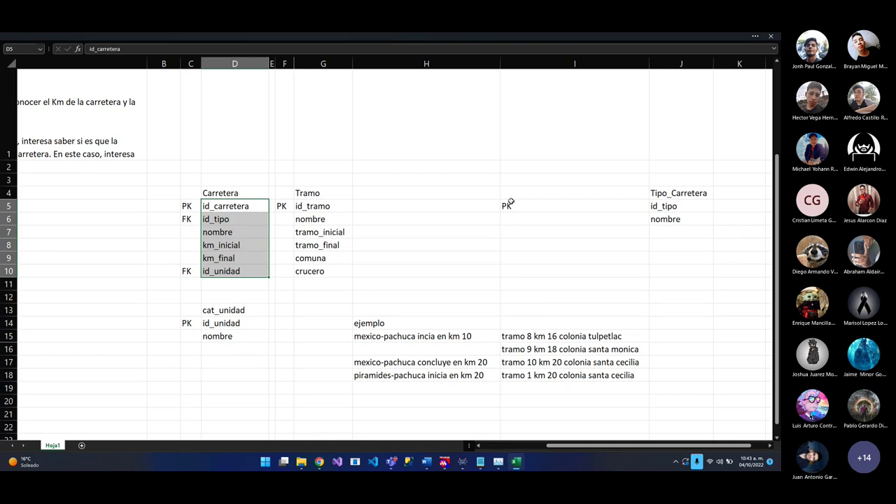
key(ctrl+v)
drag(239, 226, 228, 258)
click(206, 208)
drag(207, 208, 180, 216)
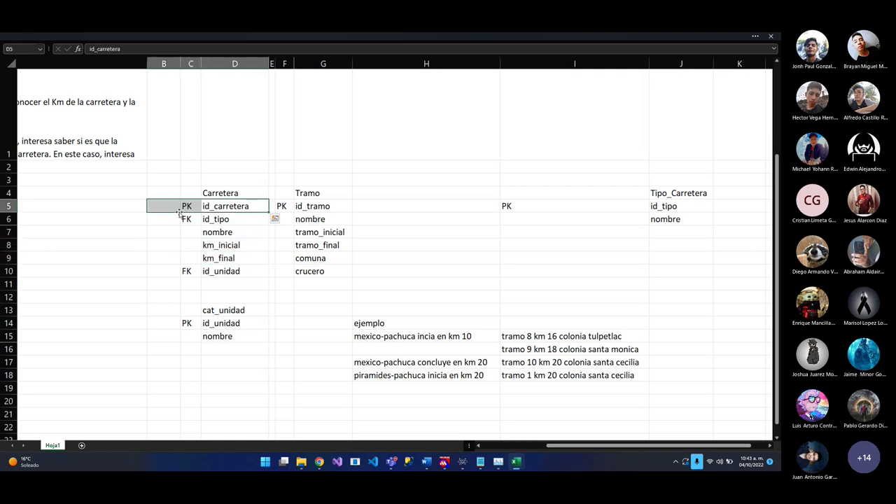
click(238, 207)
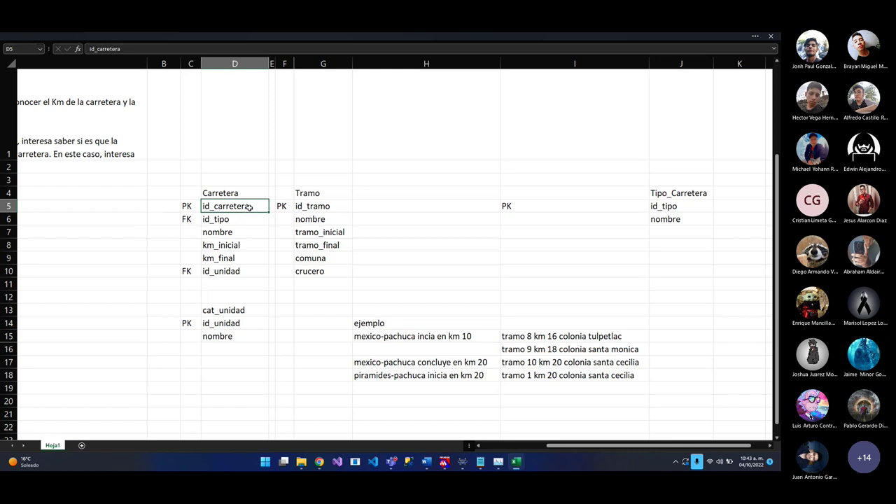
click(222, 233)
click(220, 246)
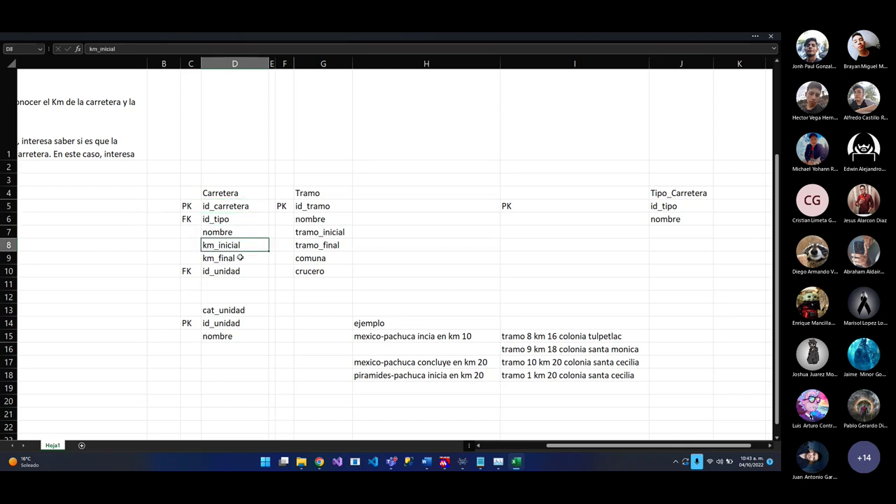
click(240, 258)
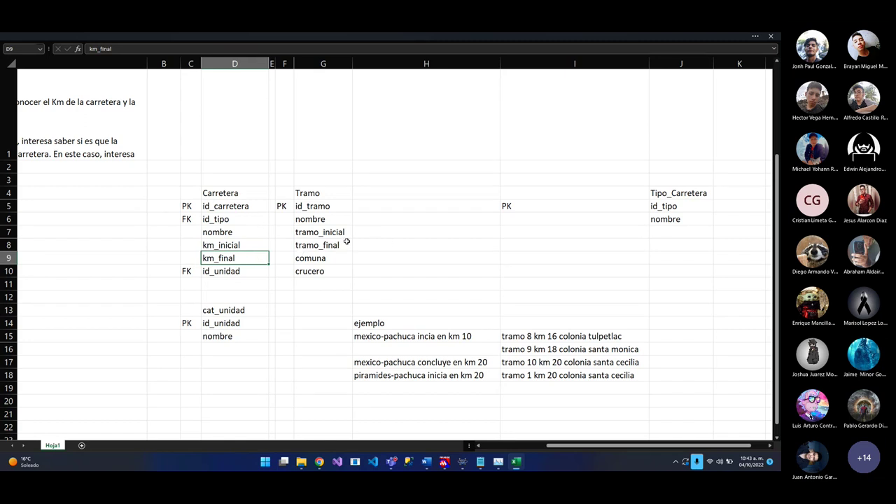
click(248, 208)
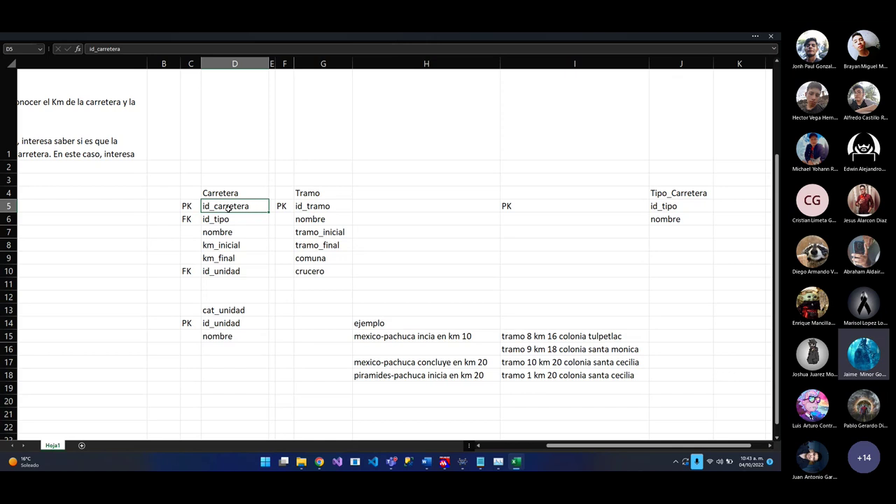
drag(168, 208, 170, 254)
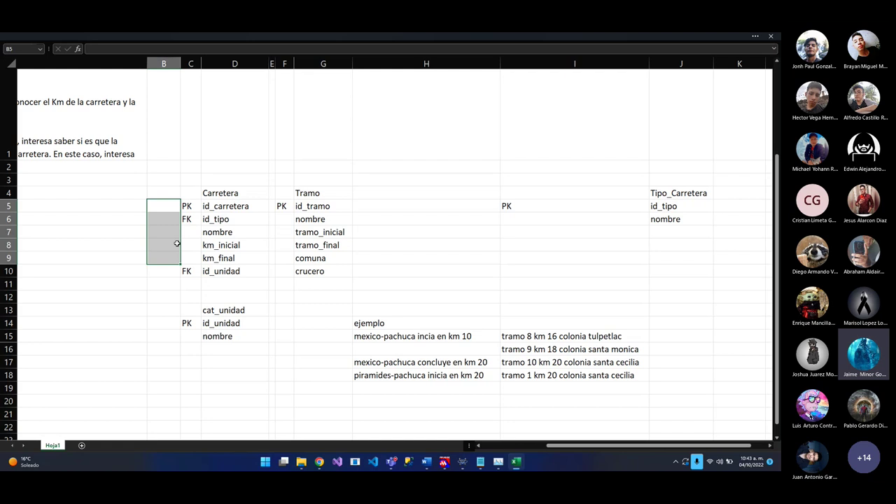
drag(238, 246, 242, 256)
click(242, 254)
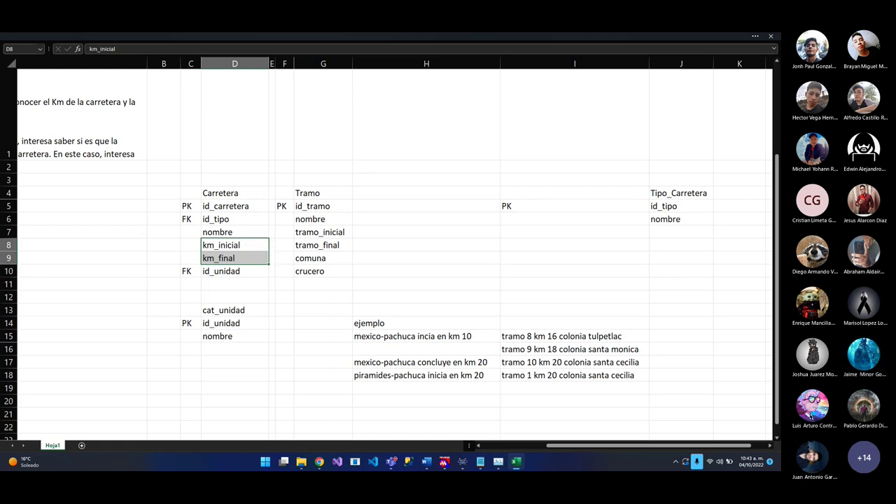
key(alt+Tab)
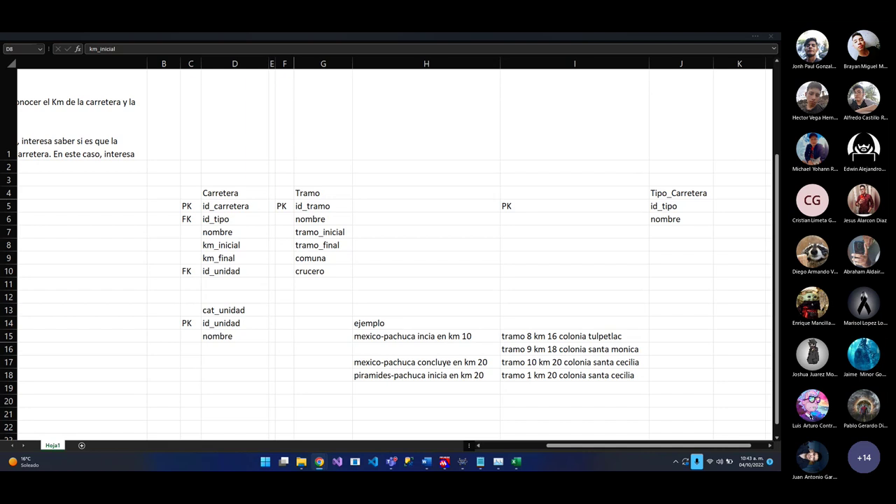
mouse_move(172, 236)
mouse_down()
mouse_move(172, 210)
mouse_move(164, 231)
mouse_up()
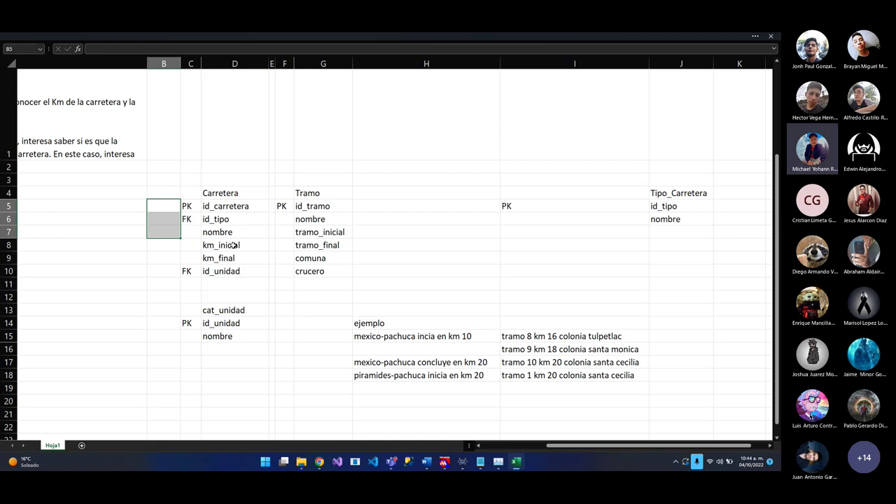
drag(234, 245, 233, 257)
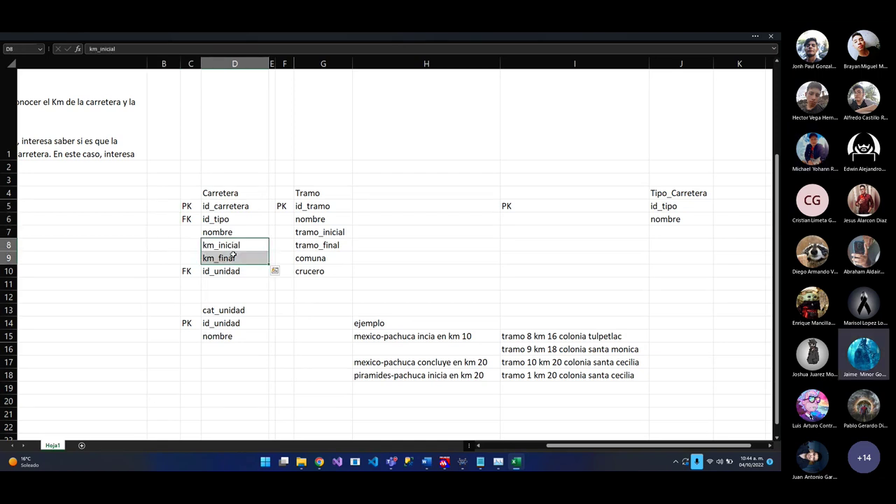
drag(225, 206, 233, 257)
click(116, 197)
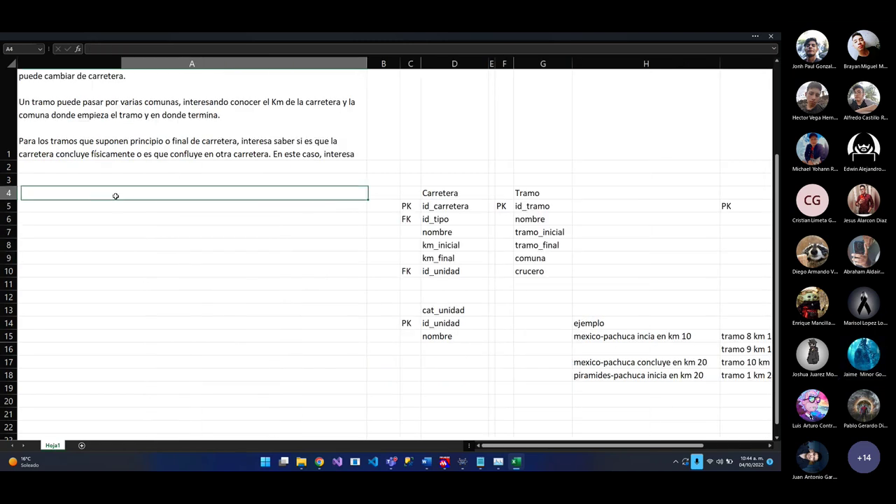
Start a new table named detalle_carretera in cell D17, below the cat_unidad table
click(537, 206)
click(455, 359)
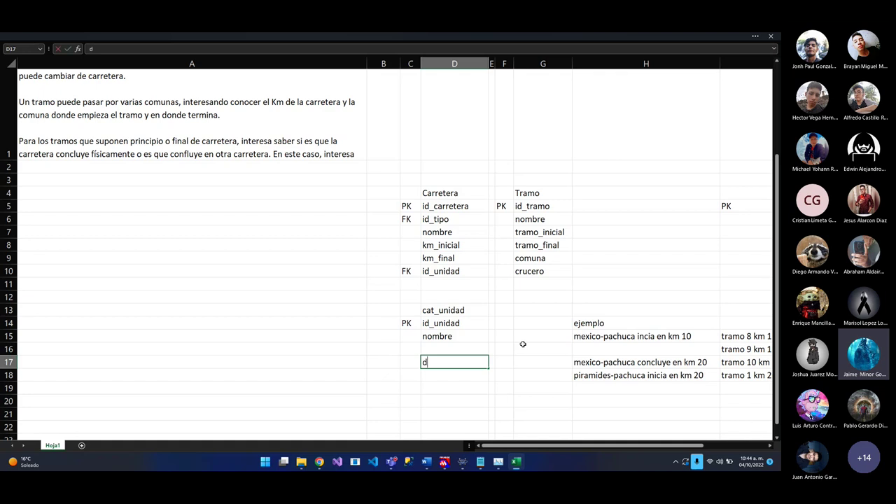
text(dE)
key(BackSpace)
key(BackSpace)
text(detal)
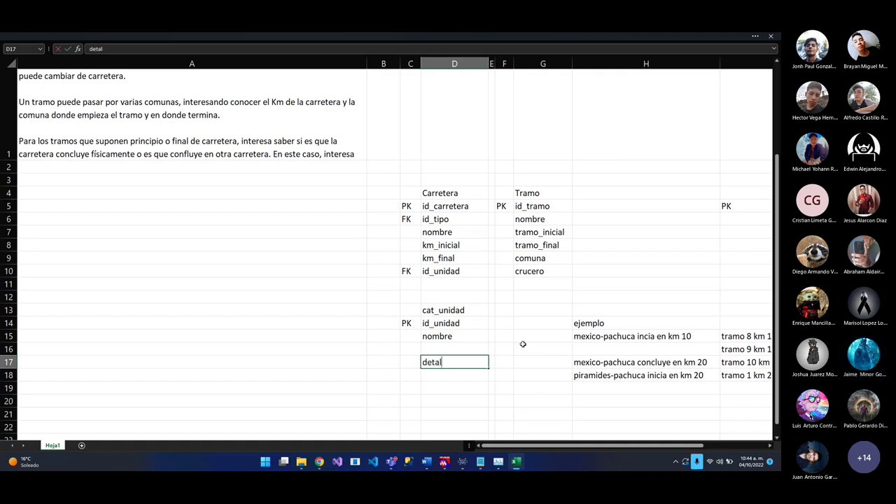
text(le_carretera)
key(Return)
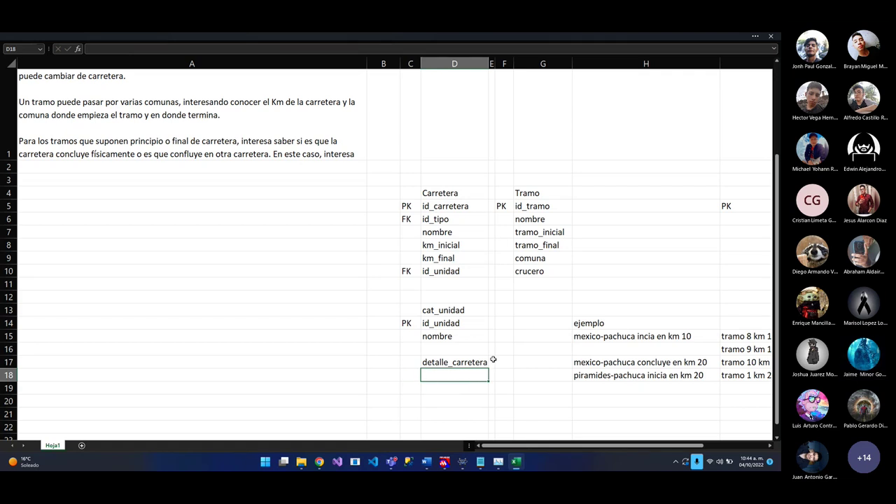
Add the fields id_carretera and id_tramo below the detalle_carretera heading in cells D18 and D19
text(id)
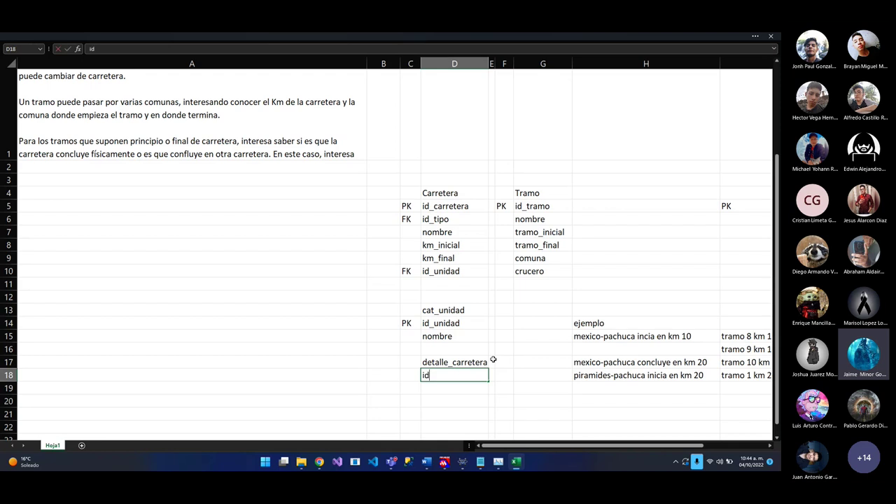
text(_carretera)
key(Return)
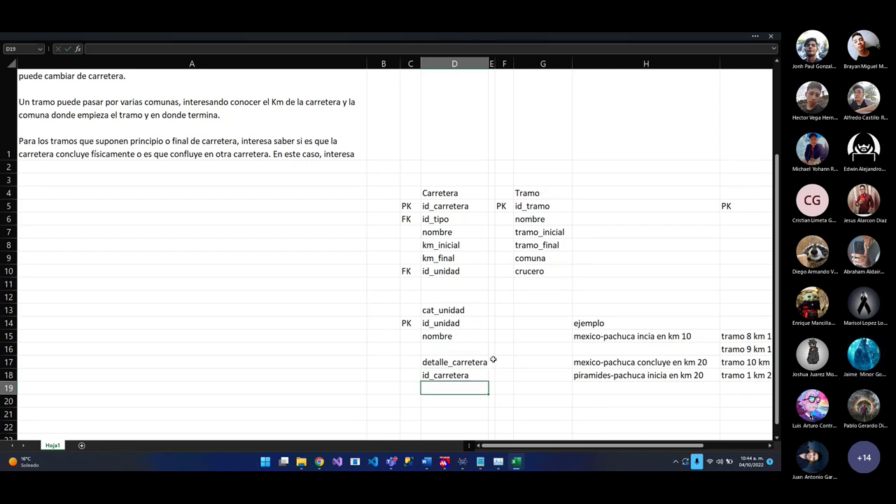
scroll(495, 437, right, 3)
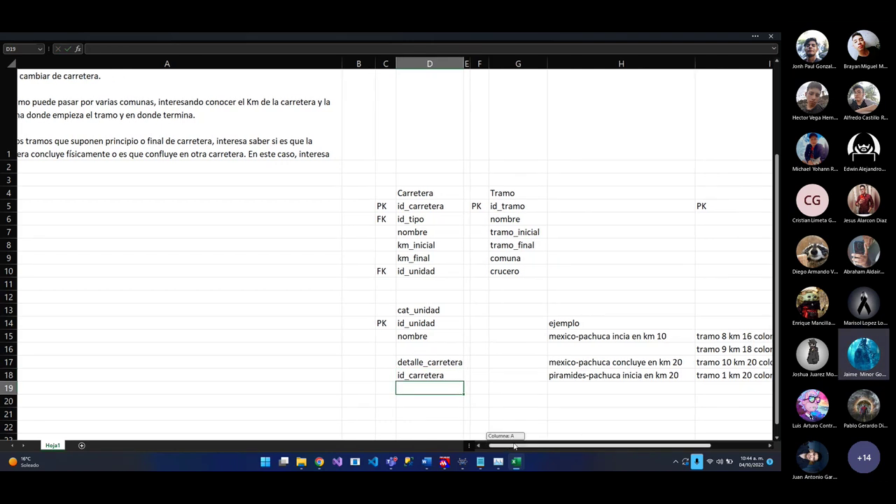
drag(390, 369, 394, 377)
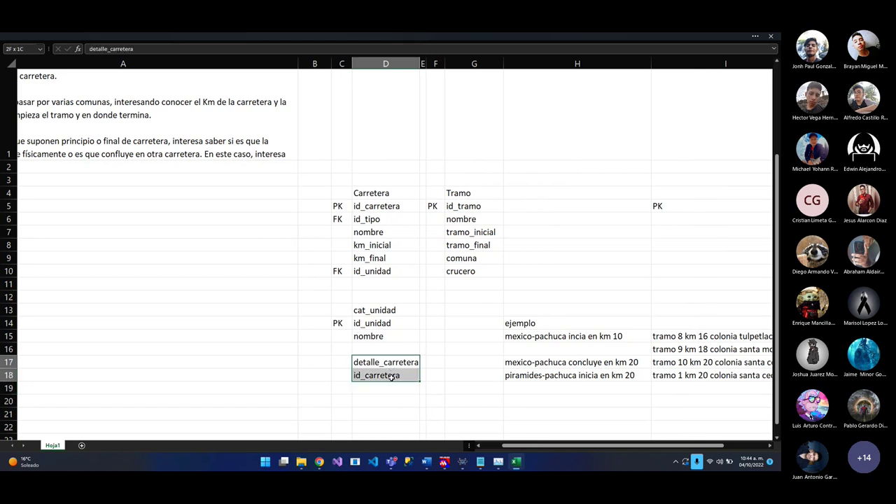
click(385, 385)
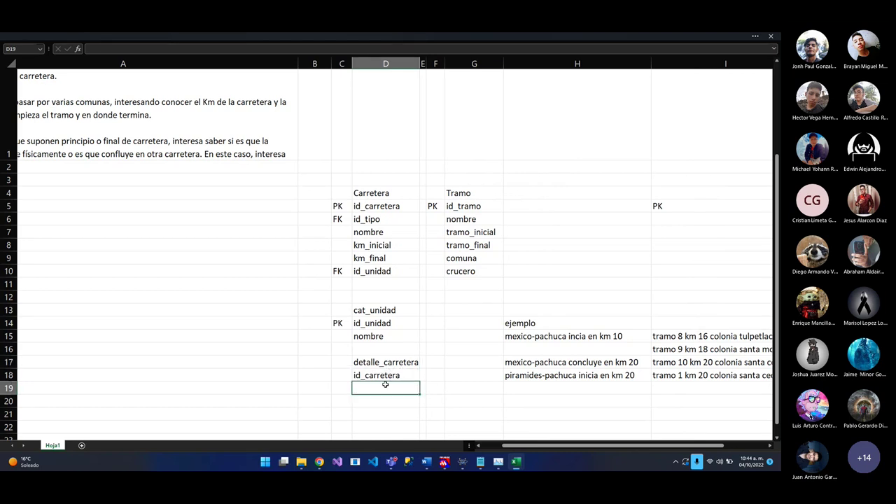
text(id_tramo)
key(Return)
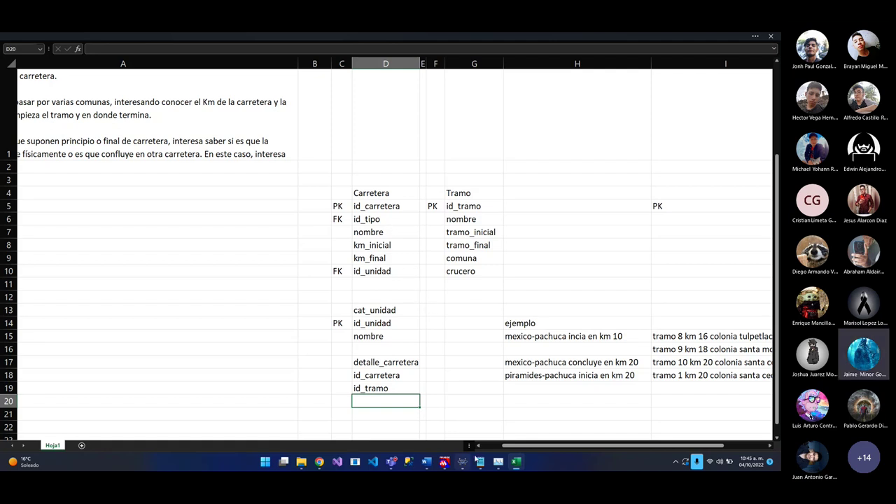
drag(515, 447, 551, 436)
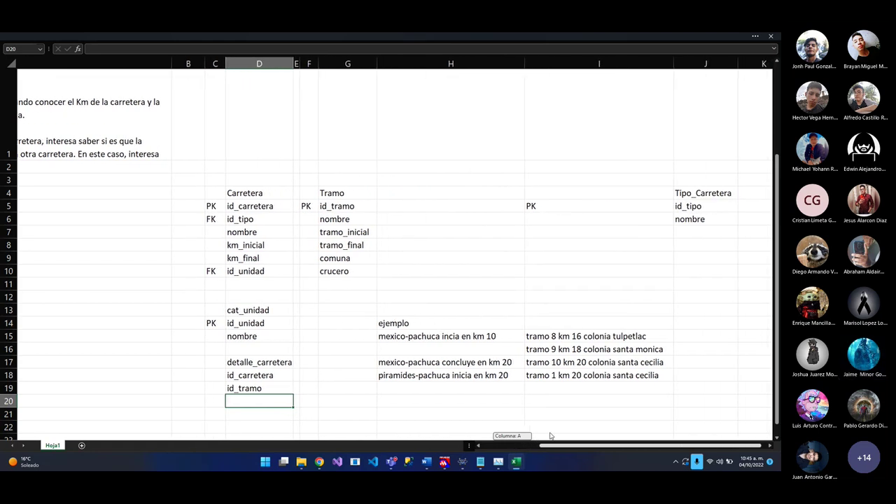
Remove the id_tramo field from the detalle_carretera table in cell D19
drag(551, 435, 551, 436)
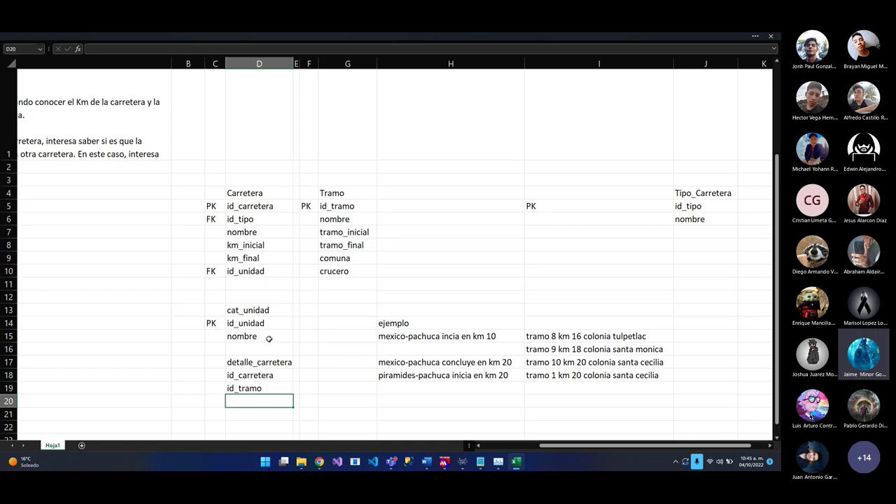
drag(340, 206, 348, 269)
click(259, 389)
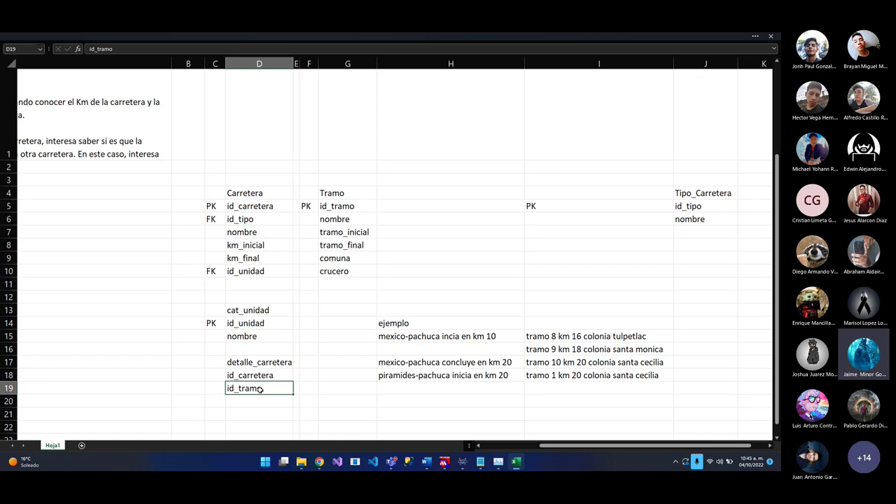
key(Delete)
click(273, 375)
click(273, 386)
click(278, 360)
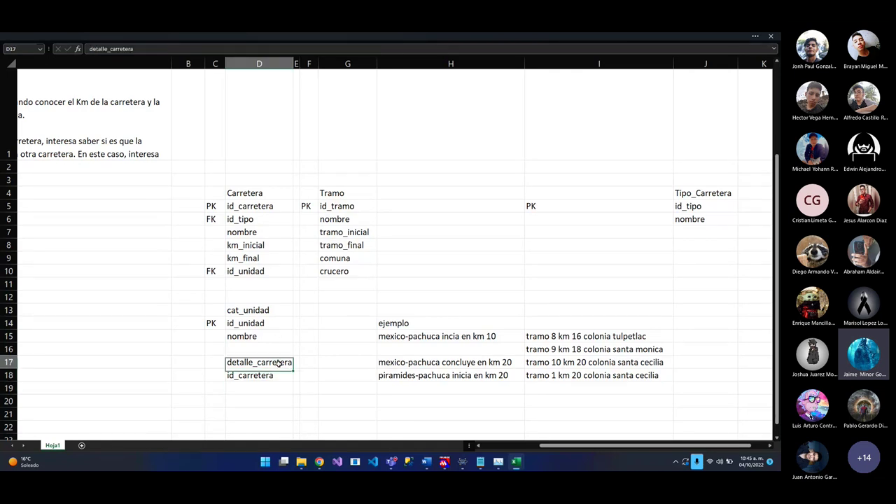
Move the km_inicial and km_final fields from the Carretera table to detalle_carretera, in cells D19 and D20
click(266, 220)
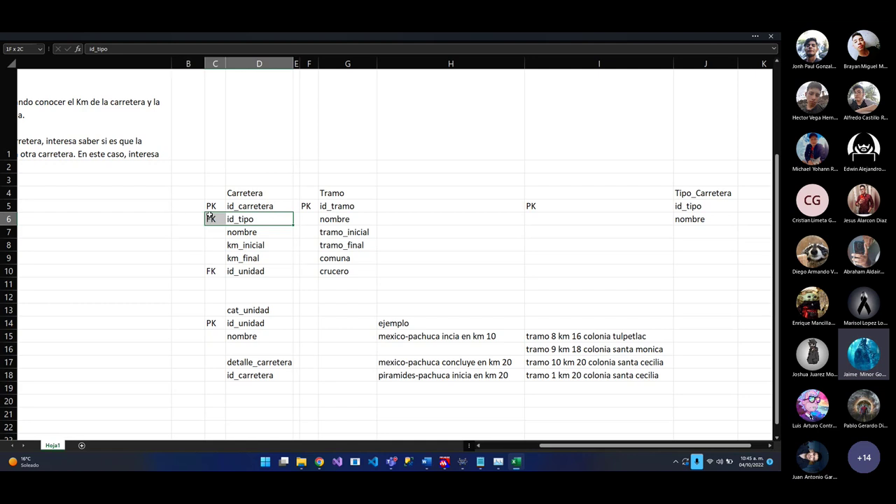
drag(209, 206, 292, 223)
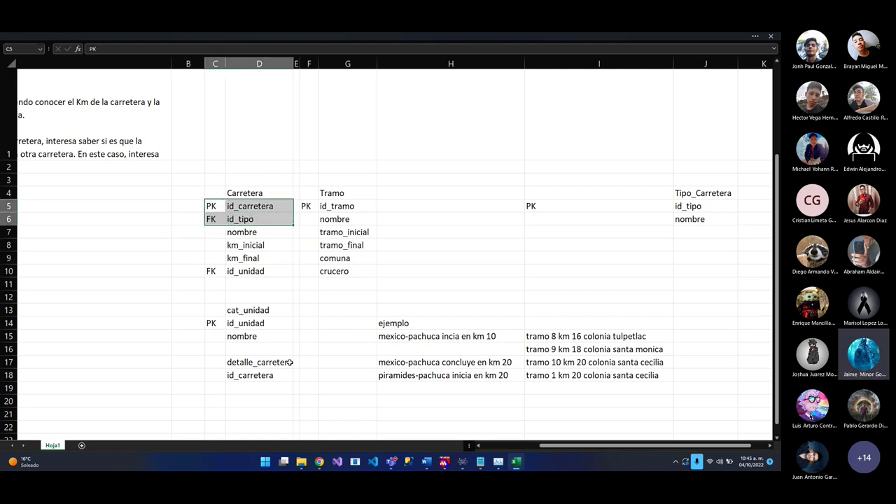
click(295, 230)
click(262, 245)
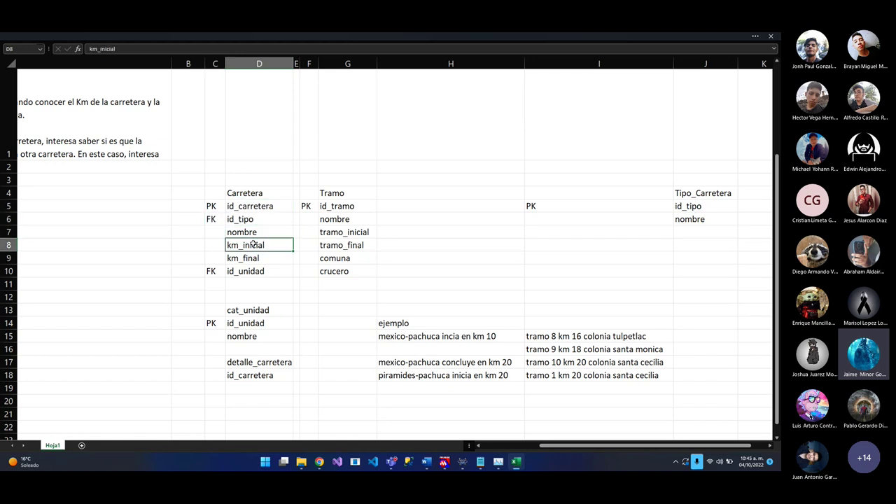
drag(254, 245, 256, 258)
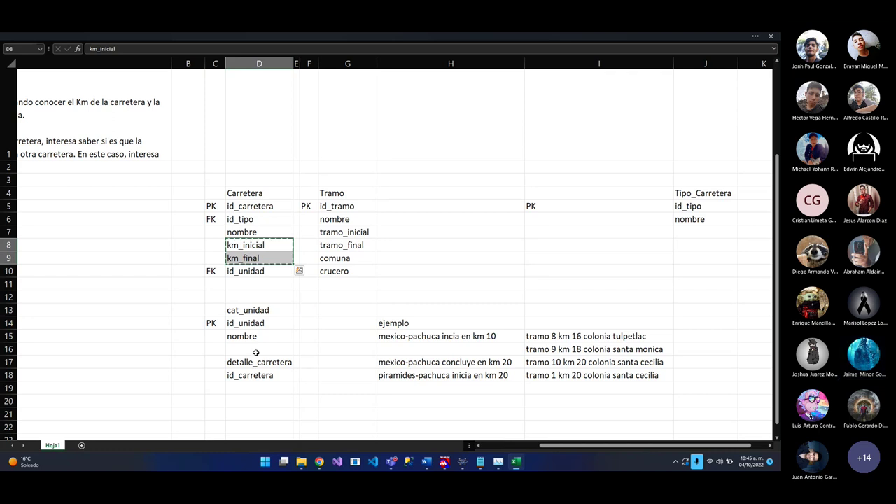
drag(294, 248, 260, 391)
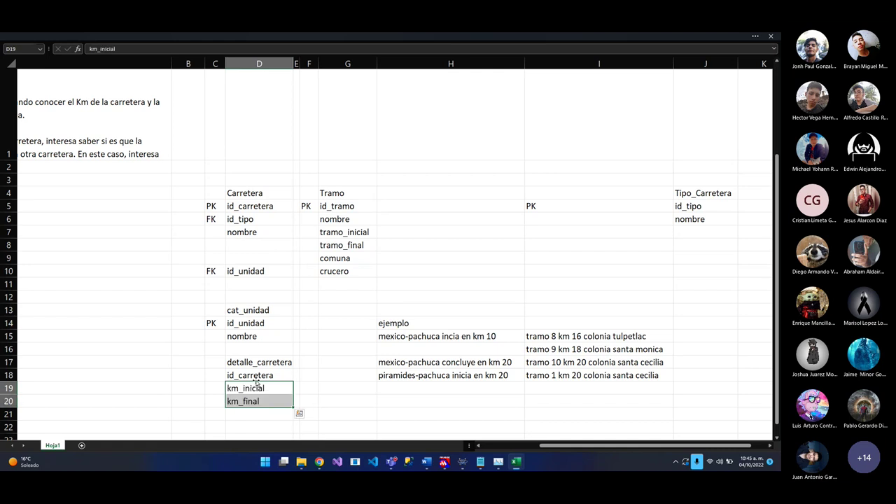
click(261, 259)
Move the id_unidad field with its FK mark up to row 8, directly below nombre in the Carretera table
drag(221, 272, 259, 272)
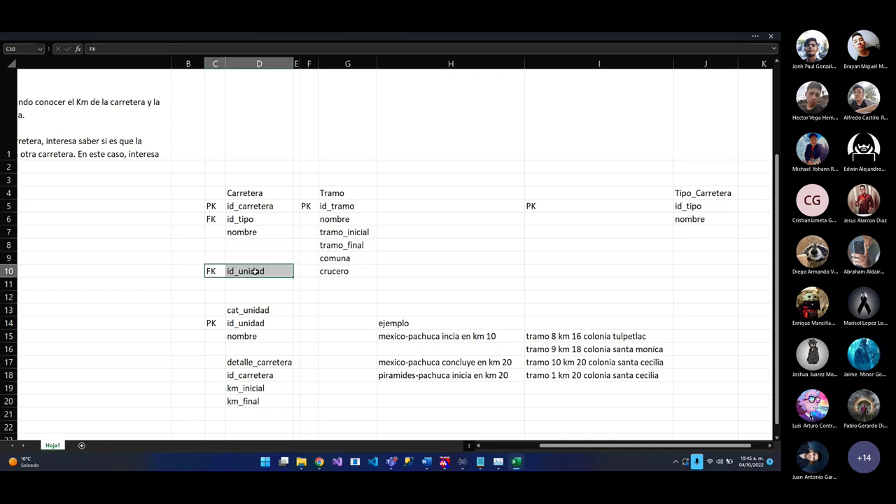
key(ctrl+x)
key(Up)
key(Up)
key(ctrl+v)
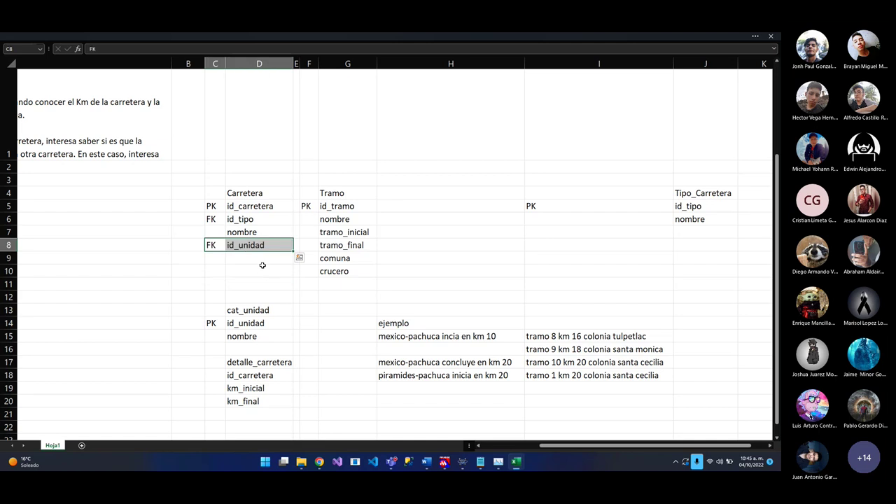
click(271, 272)
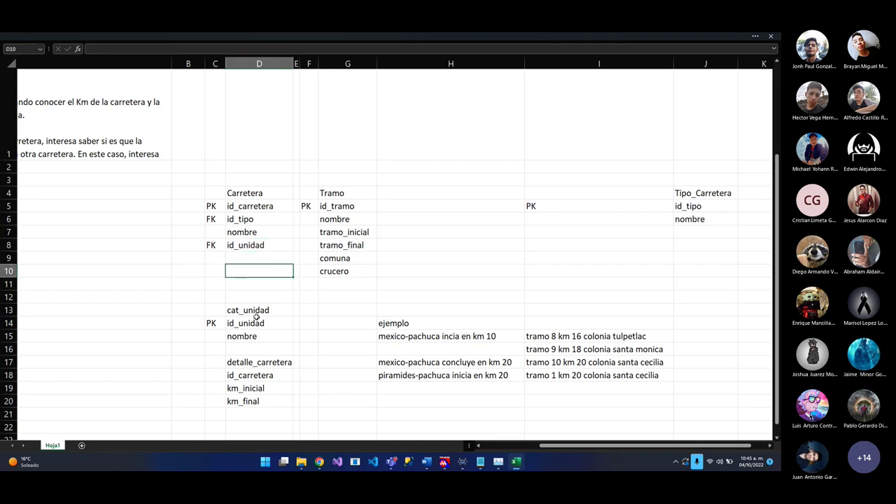
Shift the detalle_carretera fields down one row and enter id_detalle as the table's first field in cell D18
drag(275, 380, 294, 408)
click(272, 399)
click(302, 379)
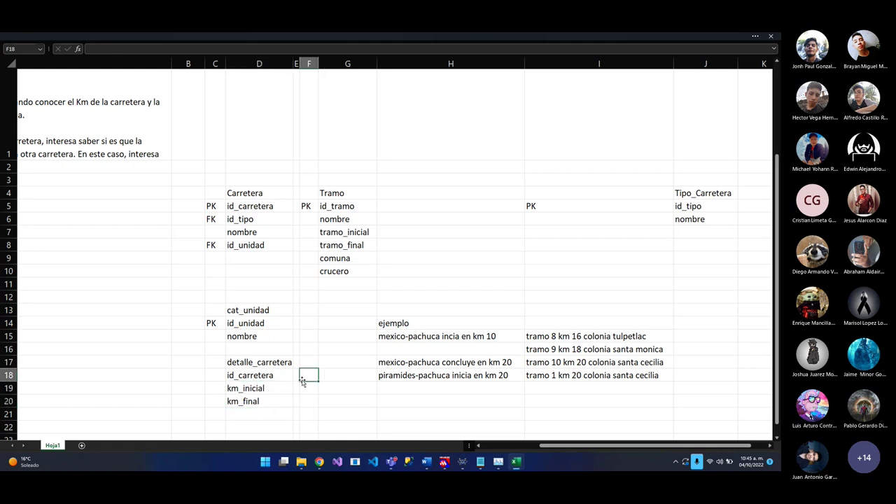
click(219, 379)
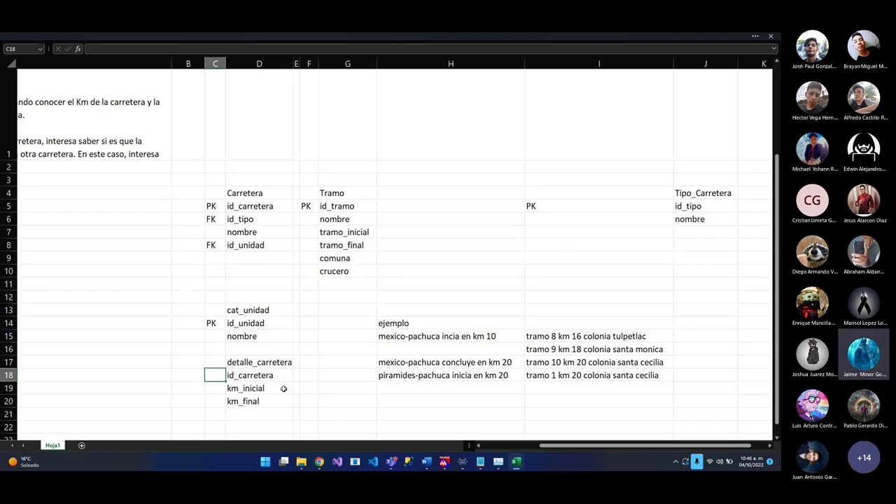
drag(271, 376, 241, 398)
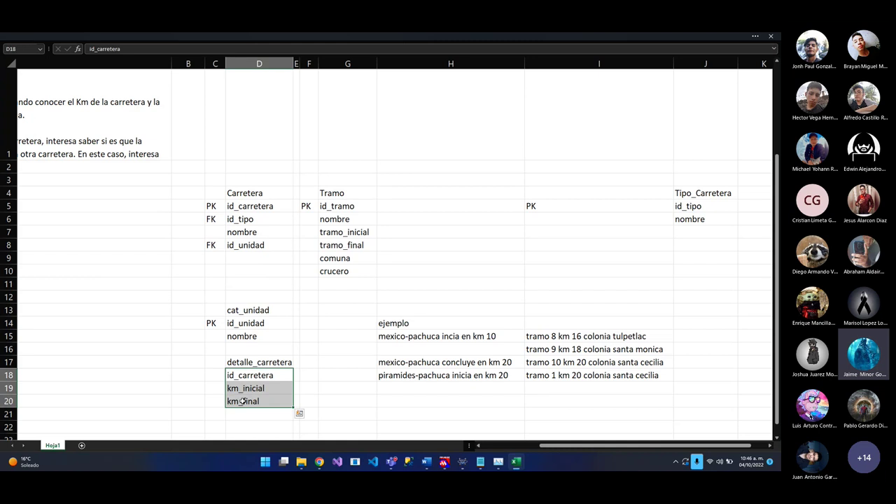
key(ctrl+c)
click(244, 413)
click(262, 389)
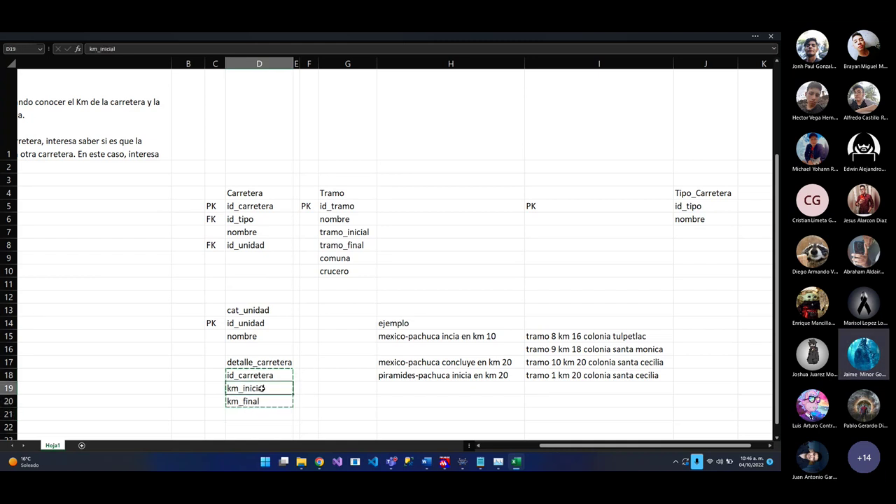
key(ctrl+v)
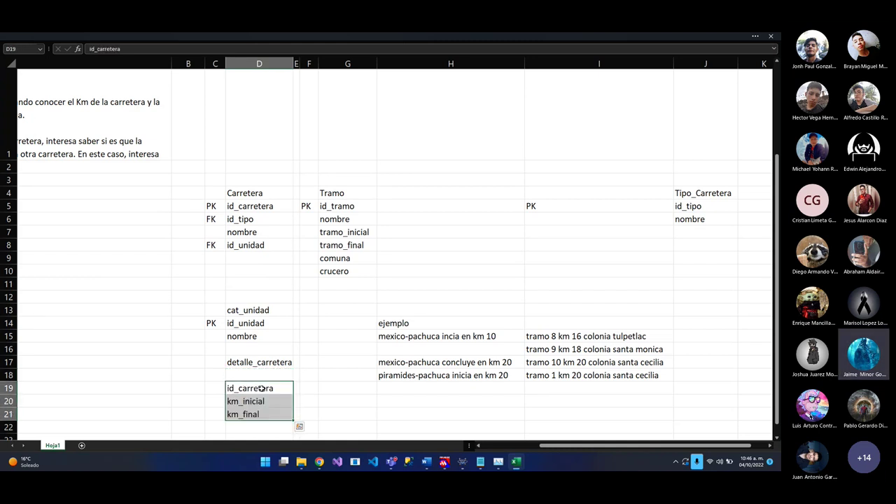
click(273, 375)
text(id_detalle)
key(Return)
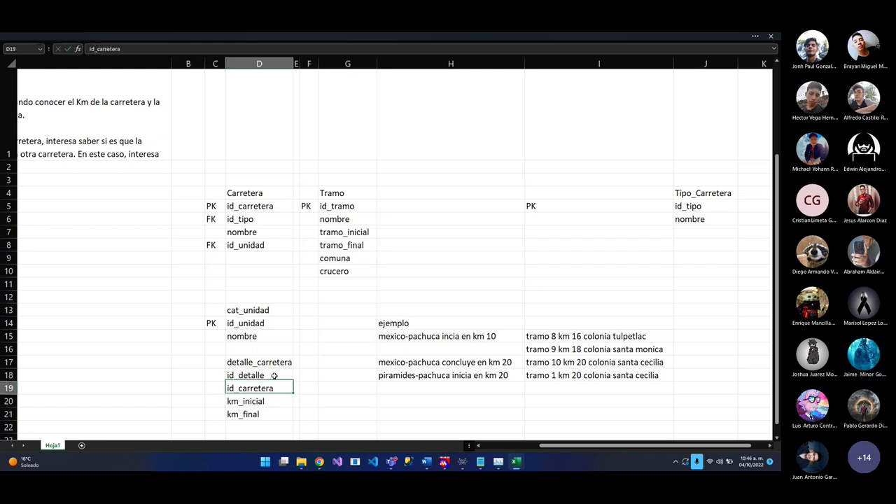
Mark id_detalle as PK and id_carretera as FK in the detalle_carretera table
click(217, 376)
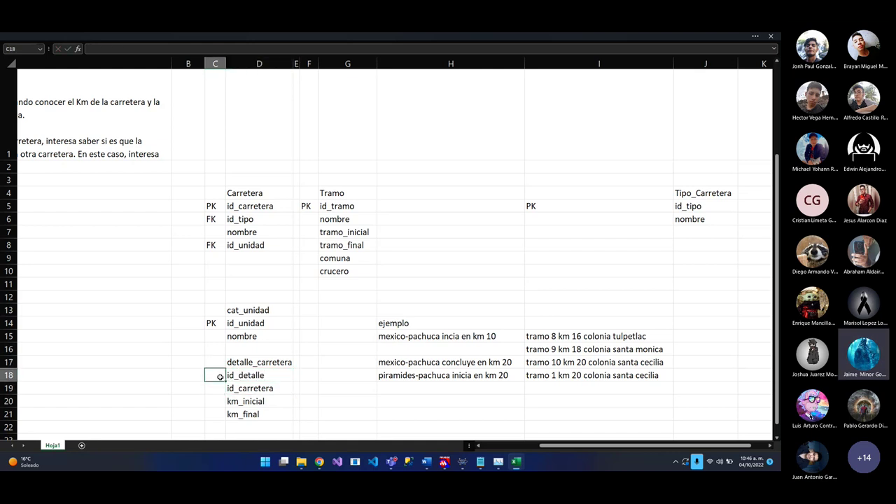
text(PK)
key(Return)
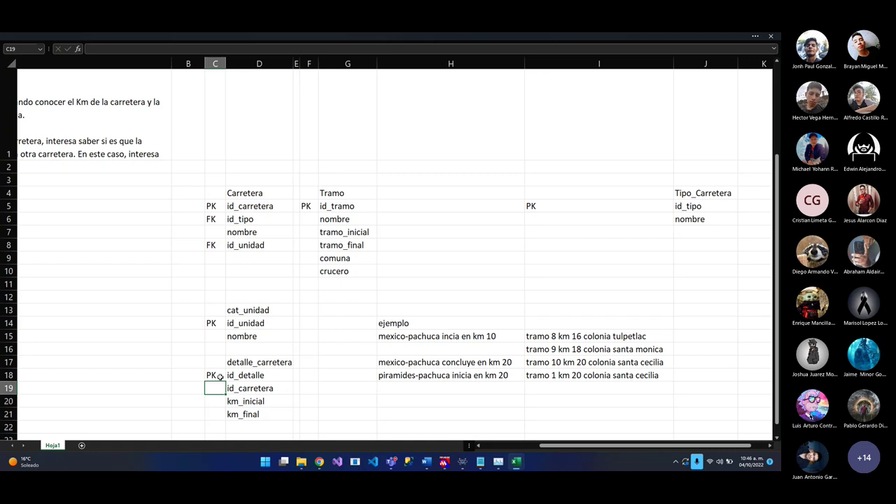
key(Return)
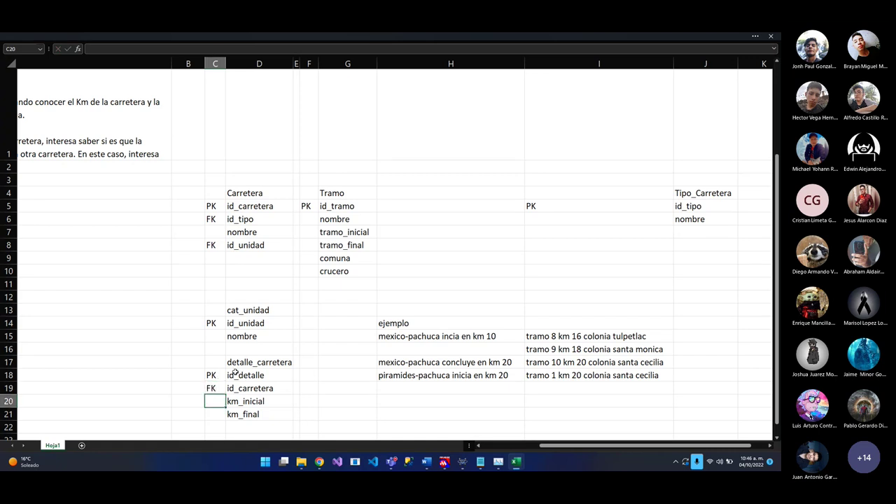
Review the detalle_carretera fields and the Tramo table's fields, especially nombre, tramo_inicial and tramo_final
click(236, 373)
click(248, 245)
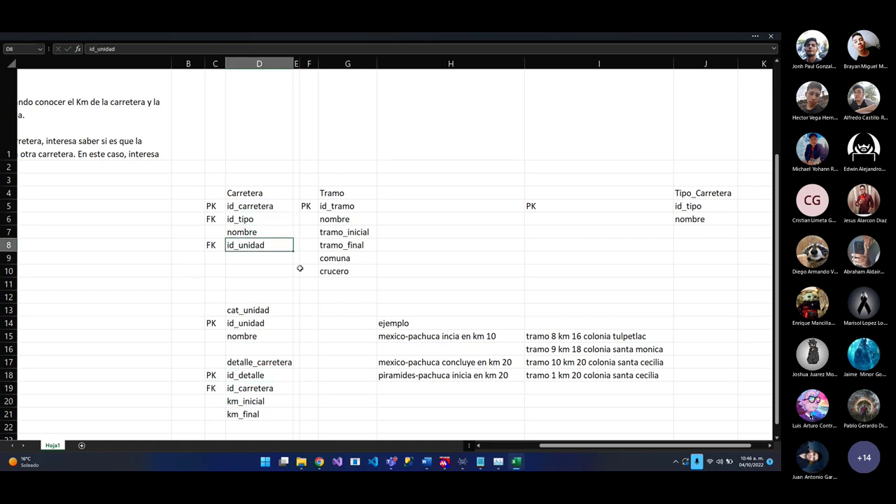
click(328, 272)
drag(255, 375, 255, 414)
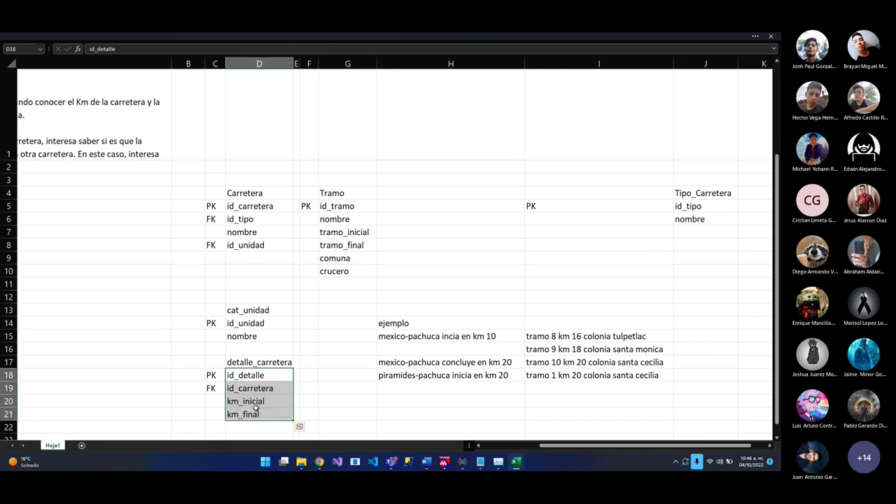
click(254, 400)
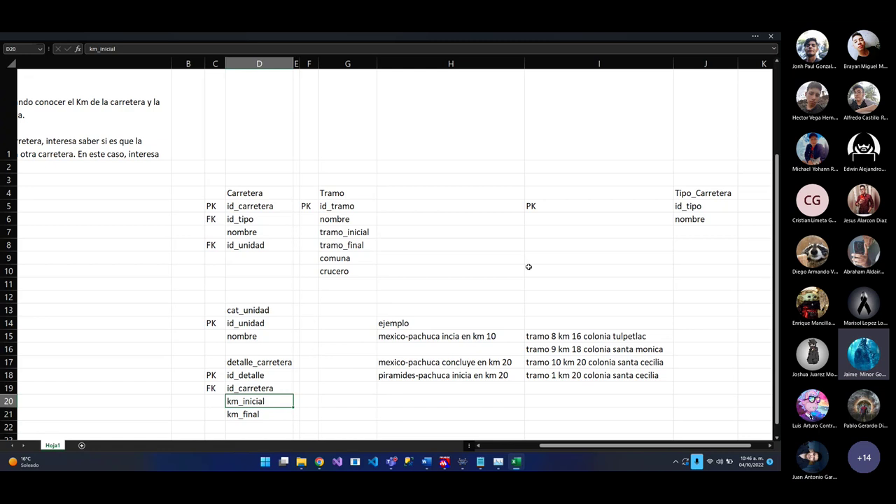
drag(336, 195, 348, 268)
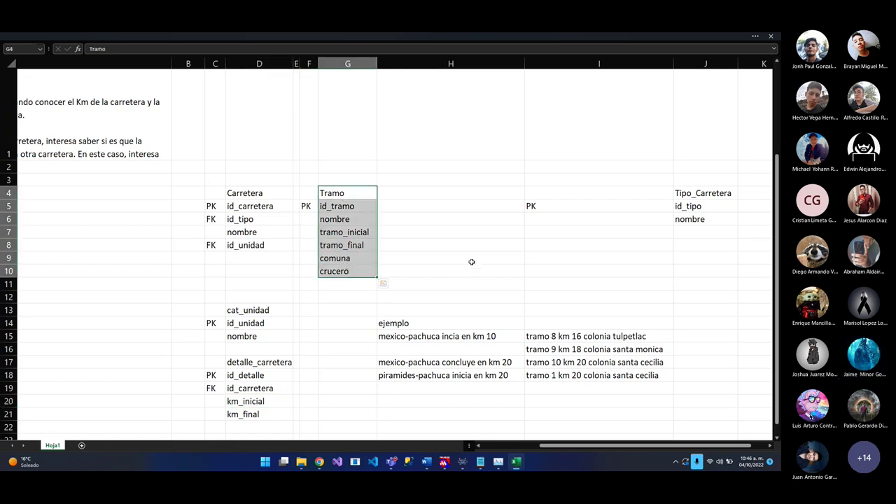
click(546, 206)
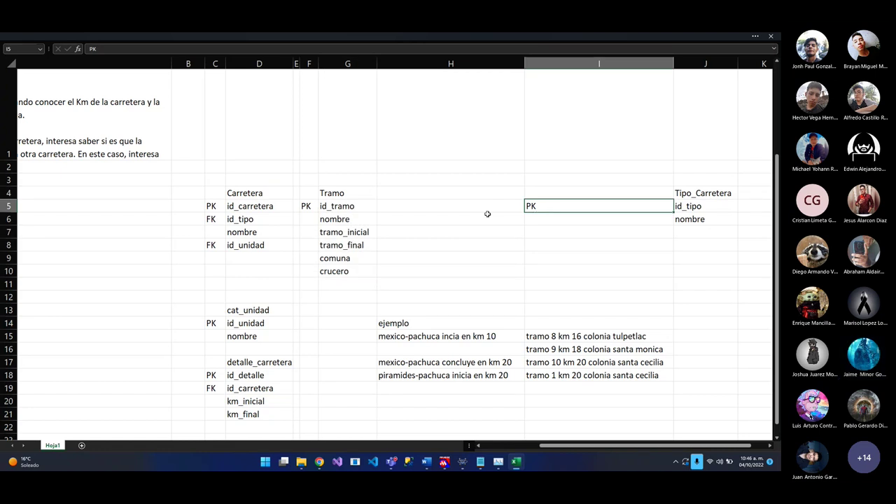
drag(339, 194, 358, 268)
key(Down)
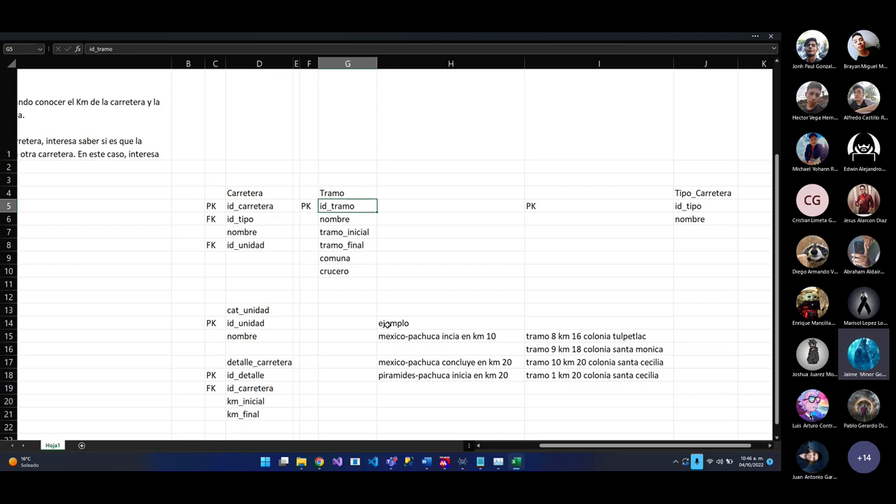
drag(335, 192, 344, 271)
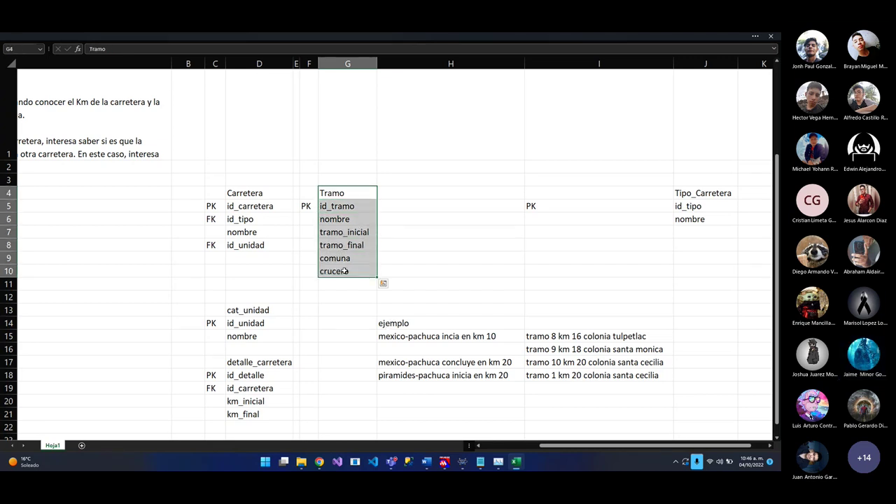
click(336, 219)
key(Up)
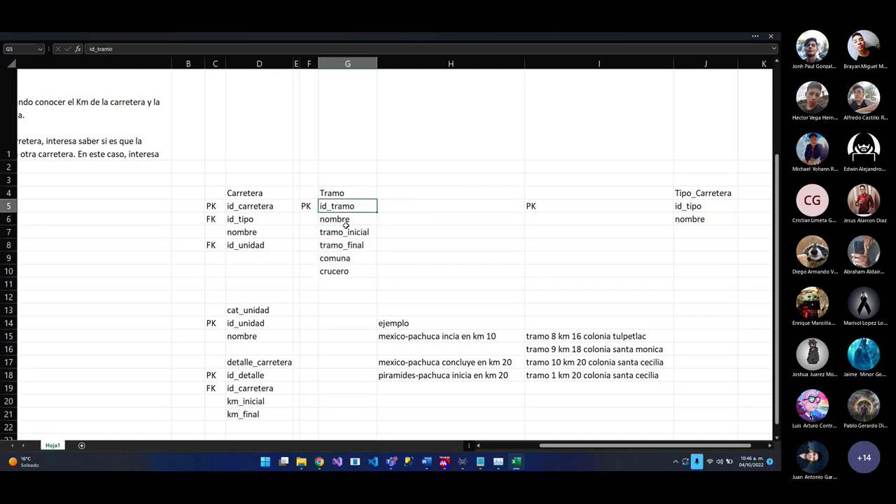
click(352, 233)
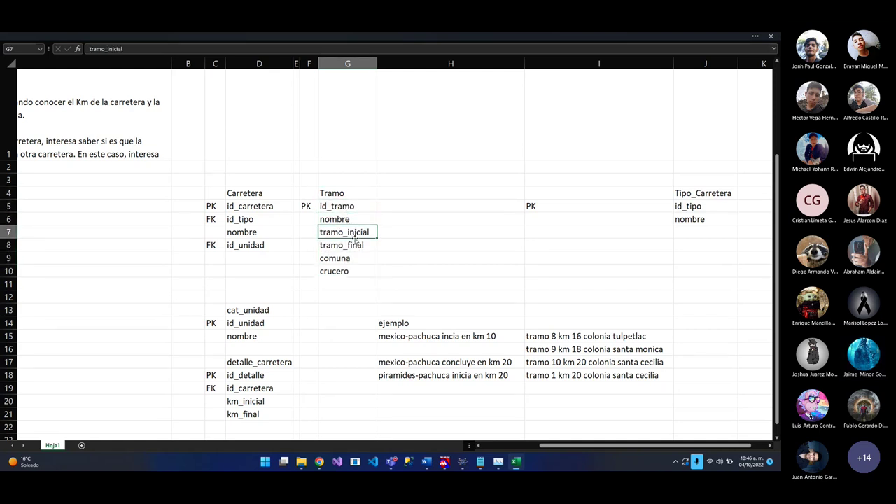
drag(354, 236, 330, 219)
click(352, 236)
click(352, 245)
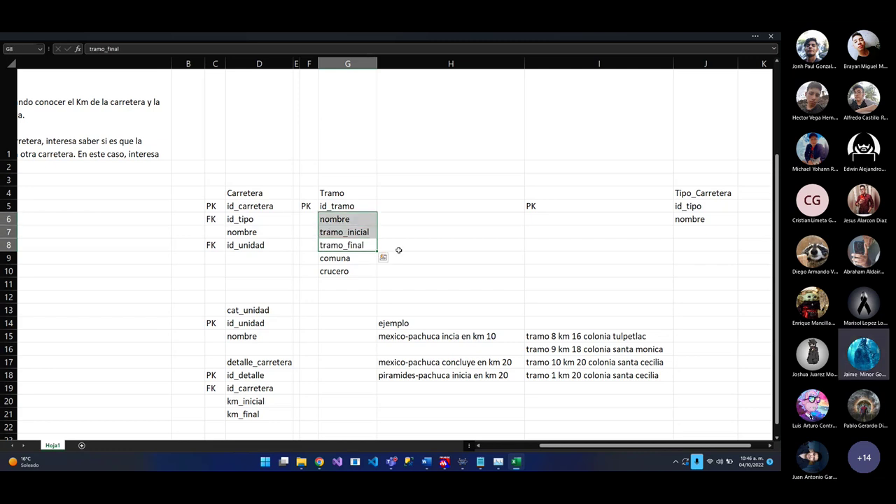
Copy the comuna field from the Tramo table to cell G13 as the heading of a new table
click(359, 260)
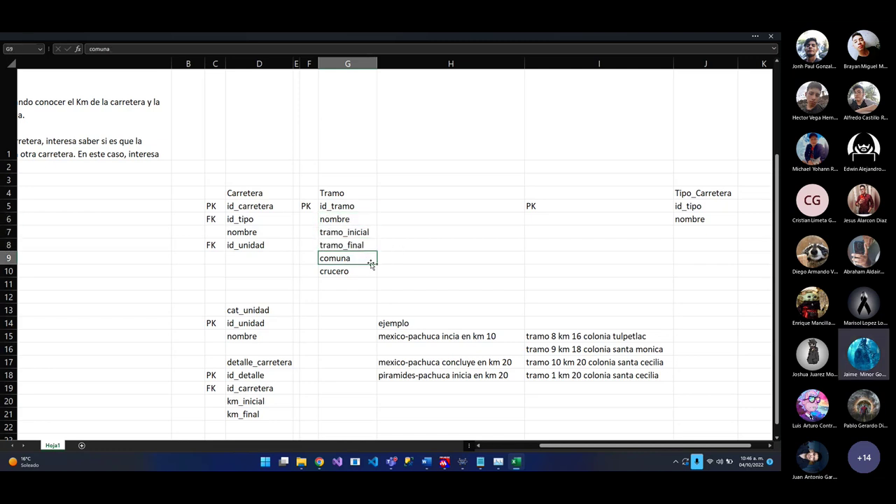
mouse_move(348, 258)
mouse_down()
mouse_move(350, 232)
mouse_move(352, 257)
mouse_up()
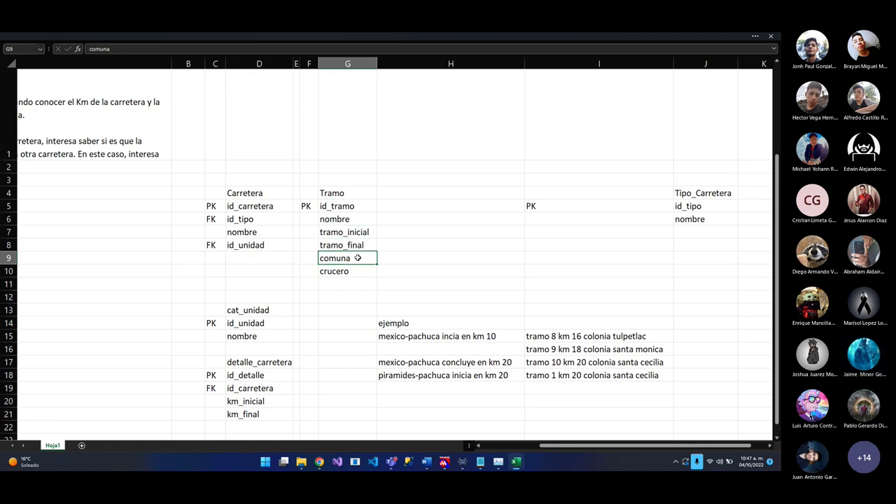
key(ctrl+c)
click(351, 310)
key(ctrl+v)
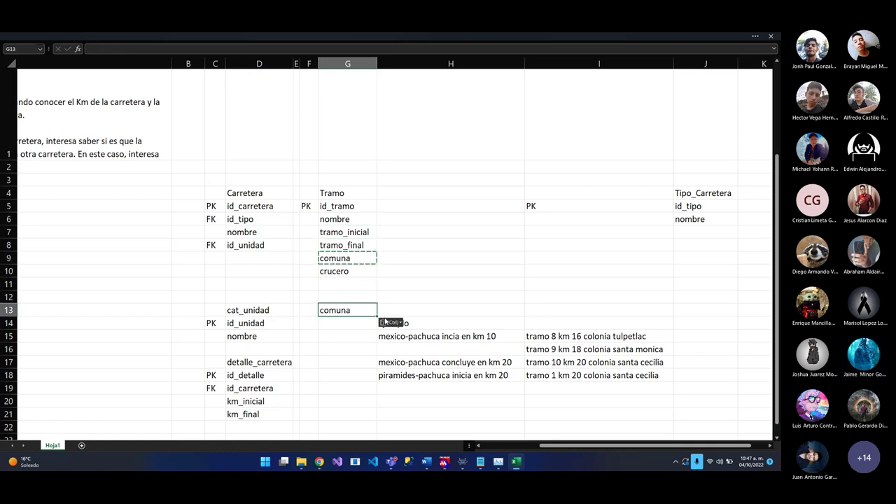
Move the ejemplo block with the mexico-pachuca and tramo 8 to 10 rows from H14:I17 to start at cell H1
drag(418, 332, 420, 349)
click(601, 376)
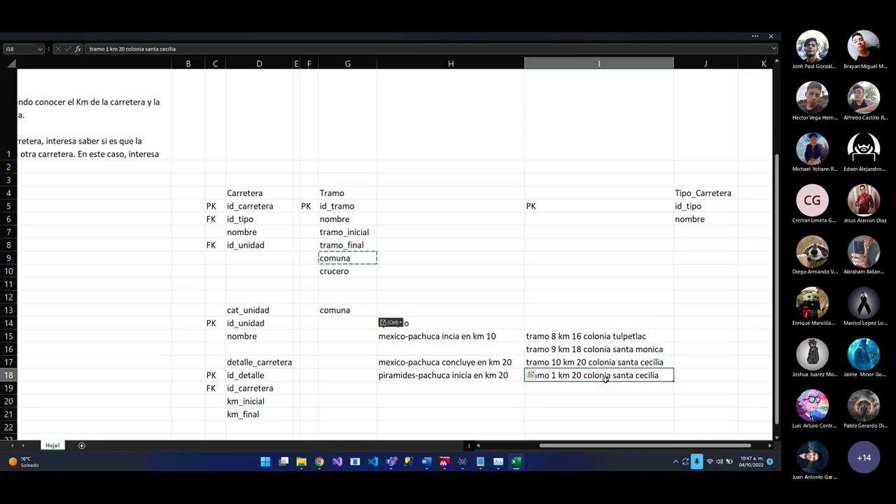
key(Escape)
drag(480, 324, 560, 363)
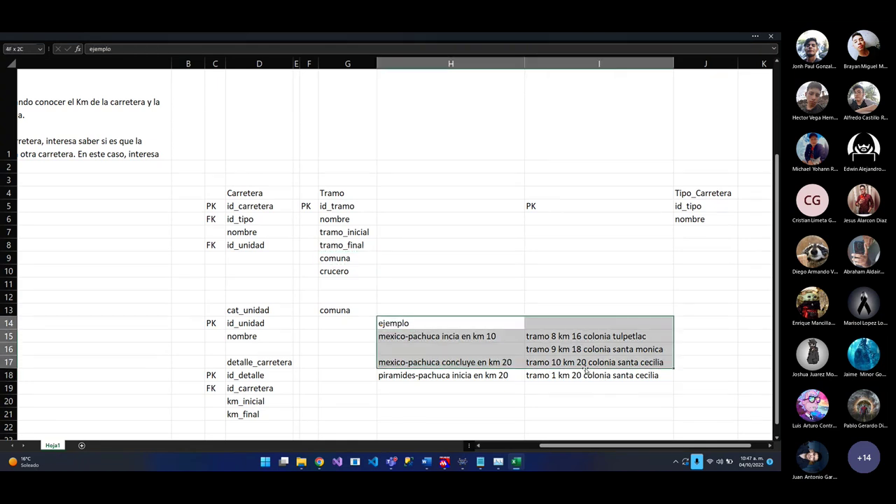
key(ctrl+c)
click(467, 132)
key(ctrl+v)
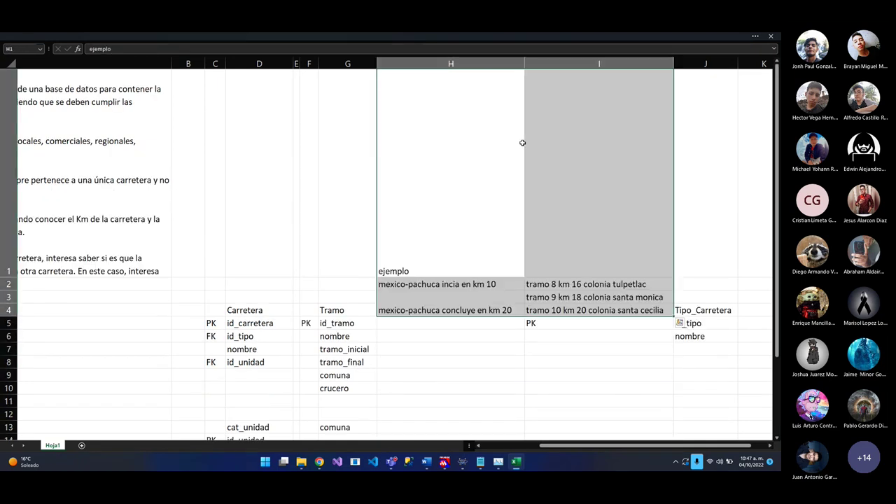
key(ctrl+z)
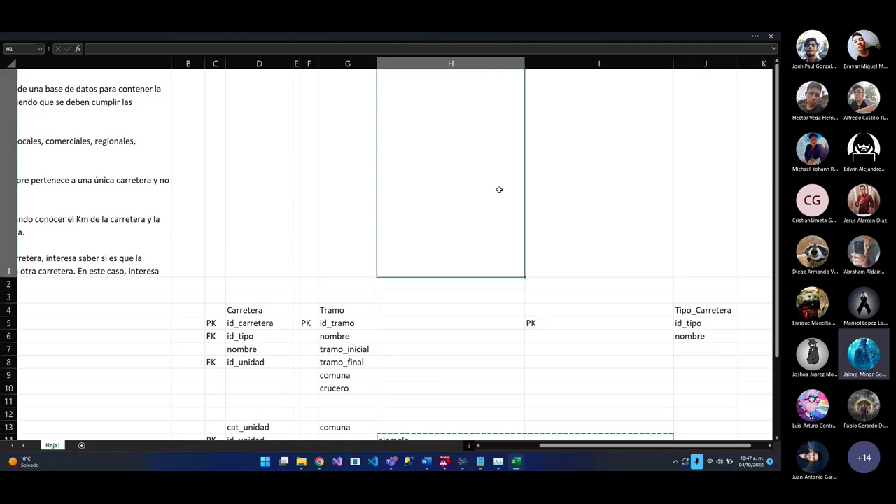
key(ctrl+v)
click(490, 346)
Enter id-comuna in cell G14 as the first field of the comuna table
scroll(491, 342, down, 4)
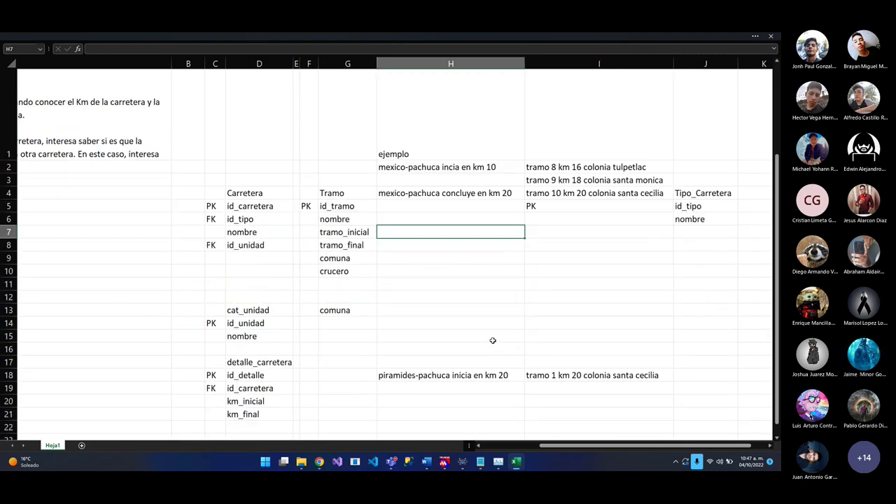
scroll(399, 328, down, 1)
click(358, 249)
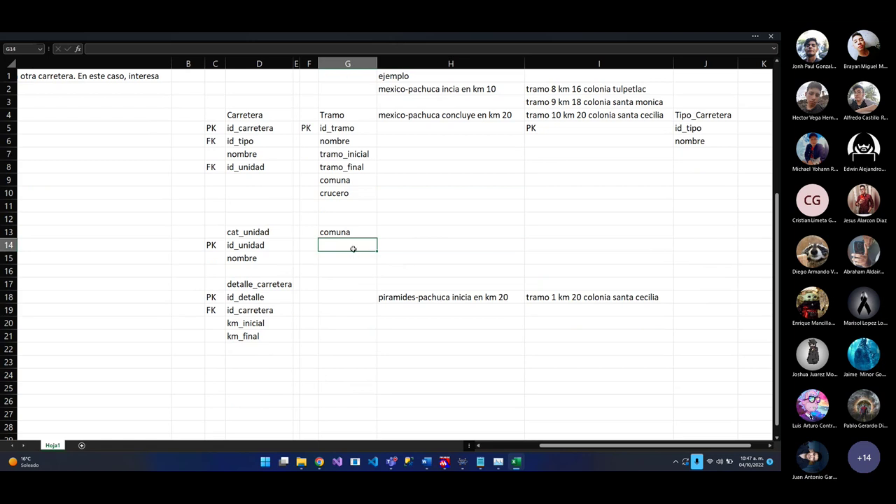
text(ID)
text(-com)
text(una)
key(Return)
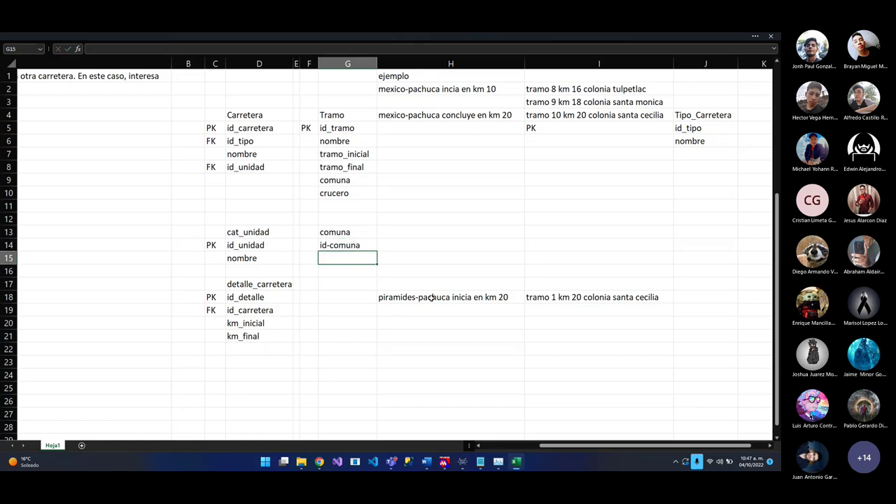
Clear the remaining piramides-pachuca example row and enter nombre in G15 as the comuna table's second field
drag(444, 297, 553, 309)
key(Delete)
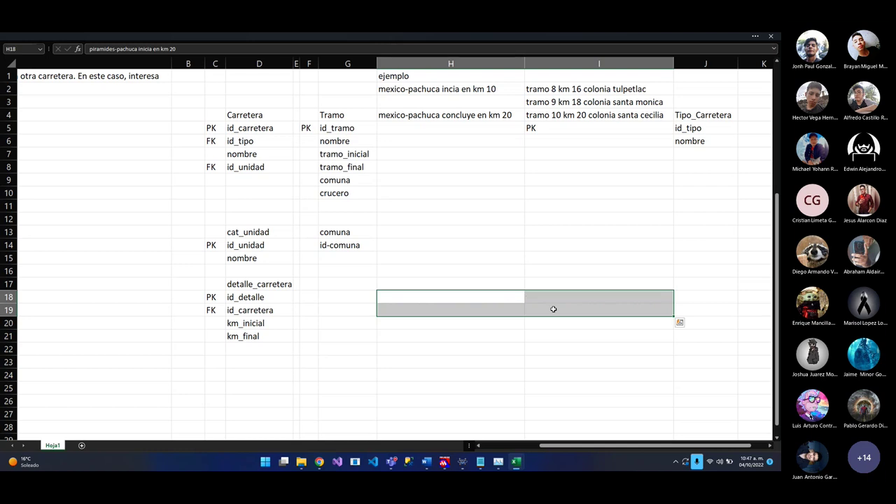
click(353, 258)
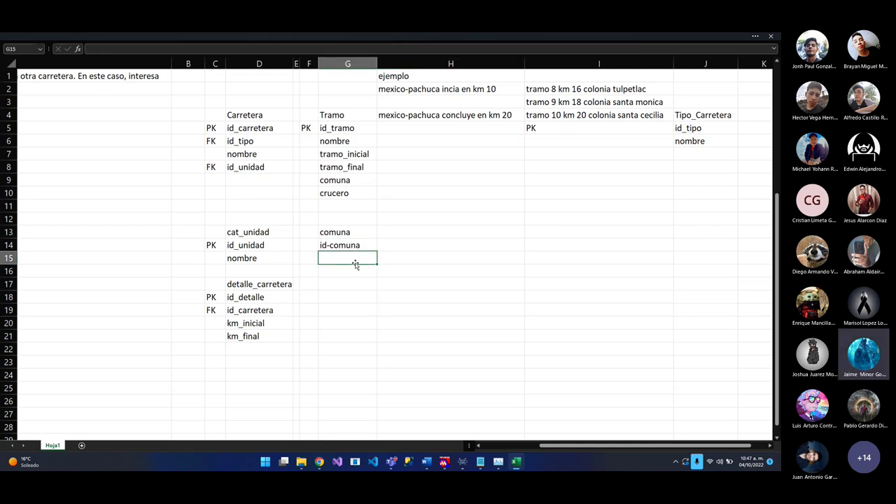
text(nombre)
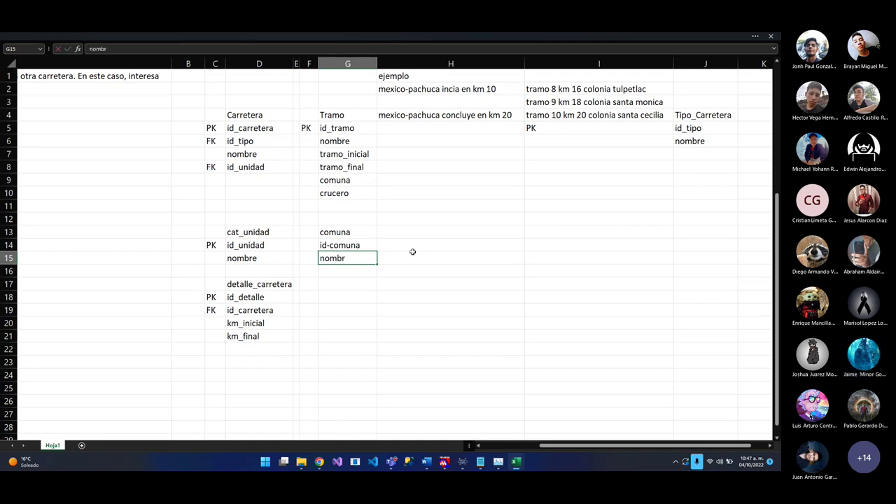
key(Return)
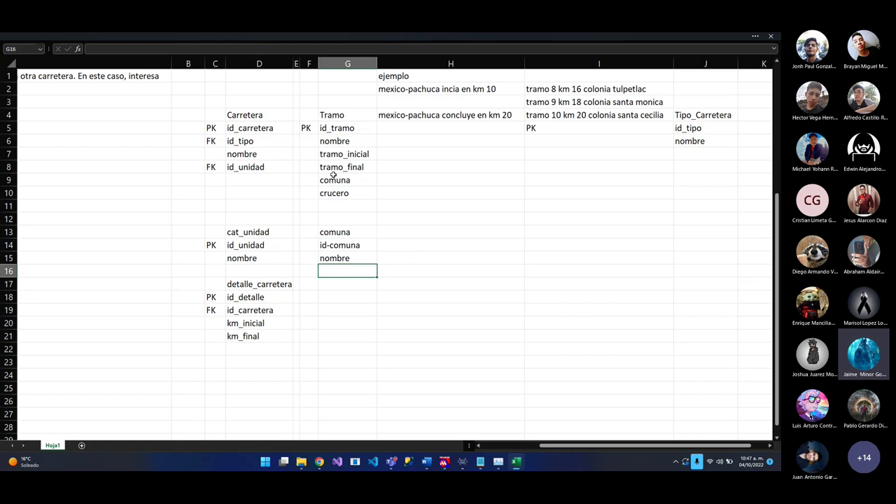
Replace the Tramo table's comuna field with id_comuna and mark it as FK
click(355, 180)
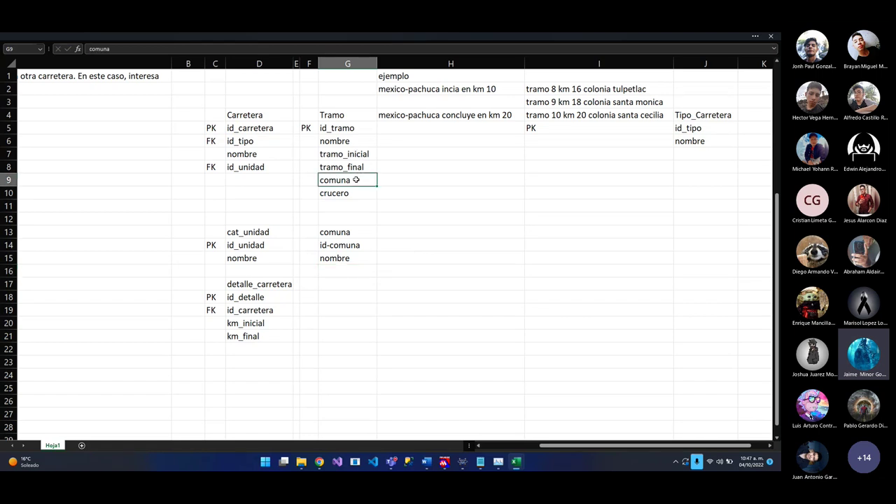
text(id_comuna)
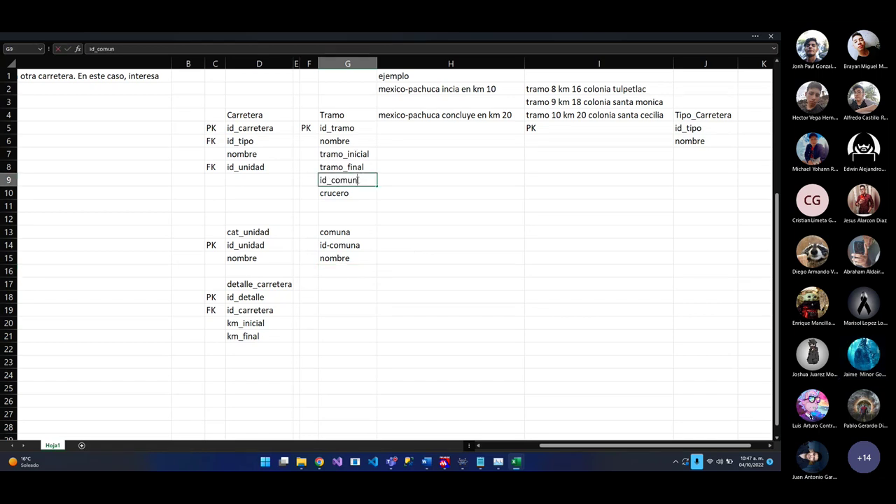
key(Return)
key(Up)
key(Left)
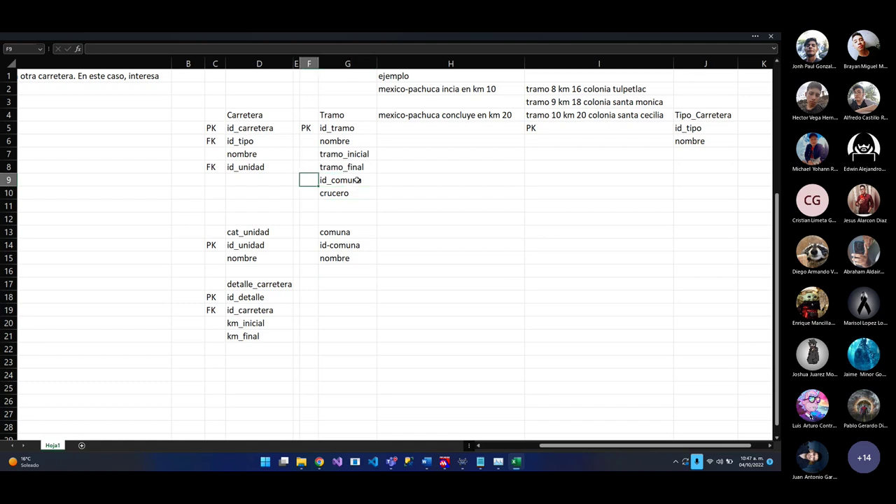
text(FK)
key(Return)
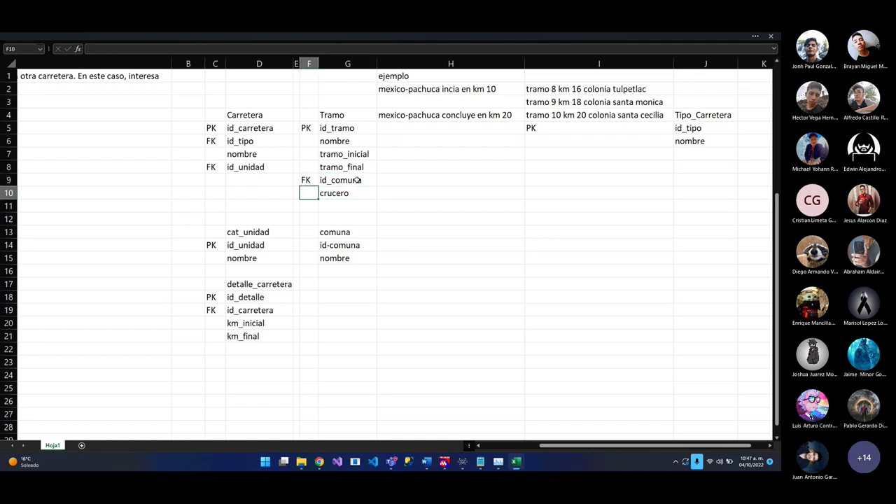
key(Right)
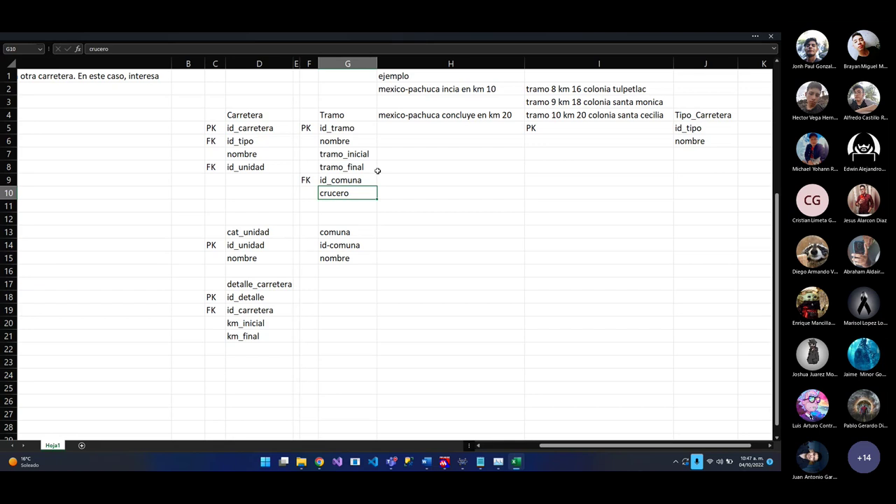
scroll(490, 168, up, 4)
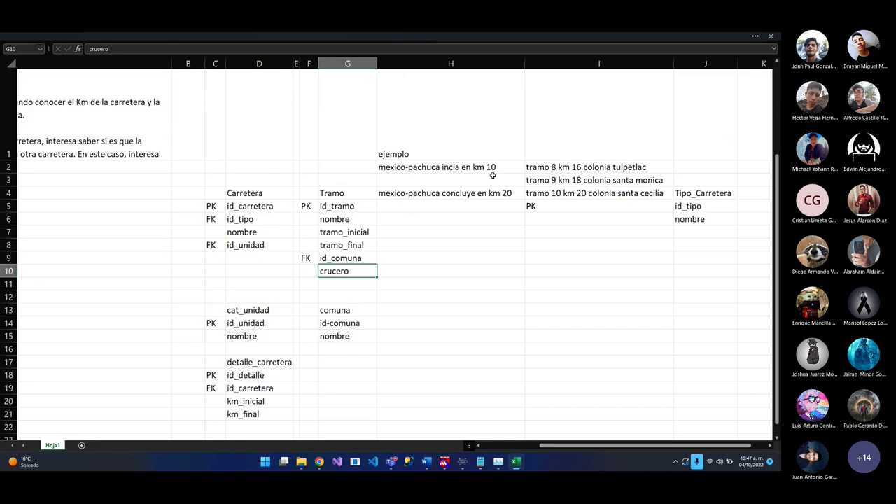
scroll(493, 176, down, 2)
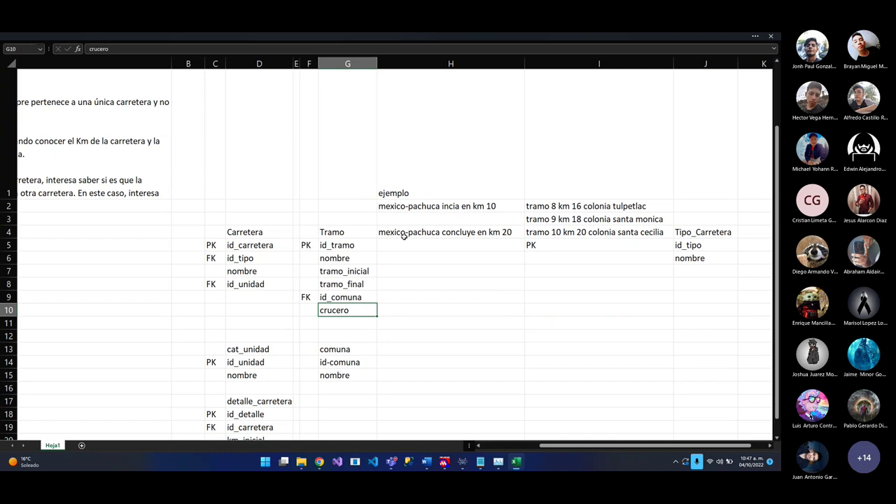
click(430, 195)
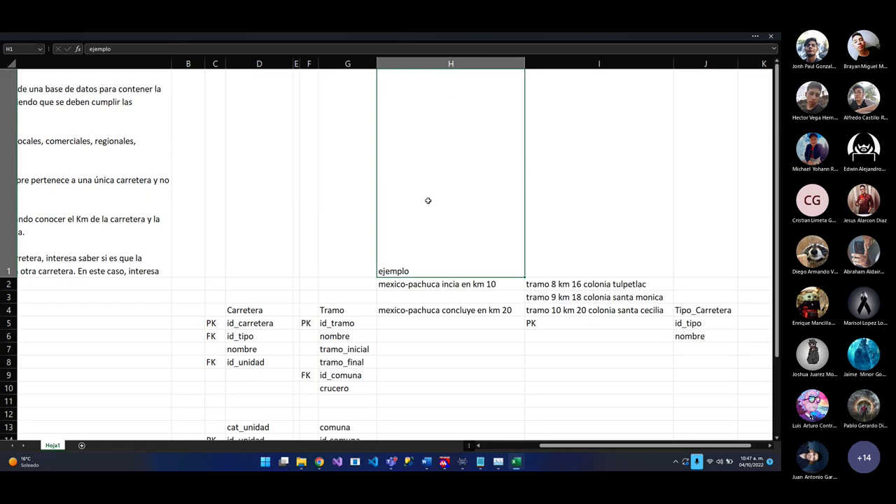
scroll(426, 210, down, 3)
click(385, 242)
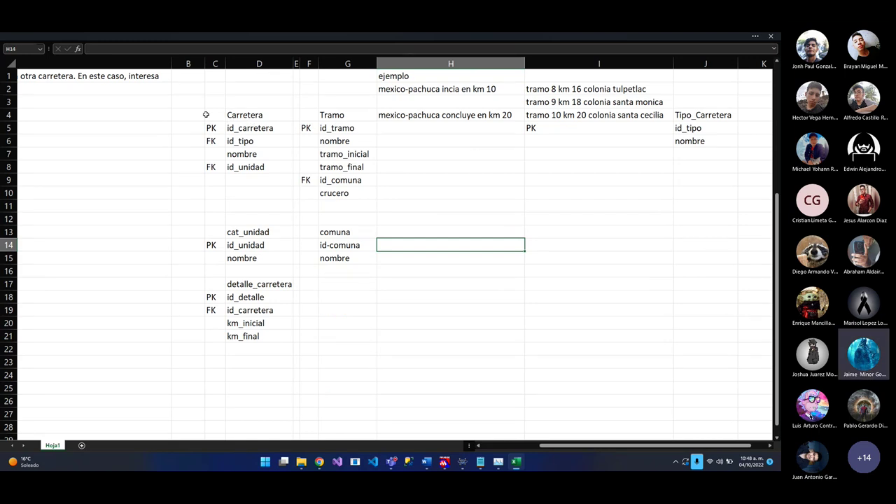
Move the block with the Carretera, Tramo, cat_unidad, comuna and detalle_carretera tables three rows down so it starts at C7
drag(206, 115, 332, 333)
key(ctrl+c)
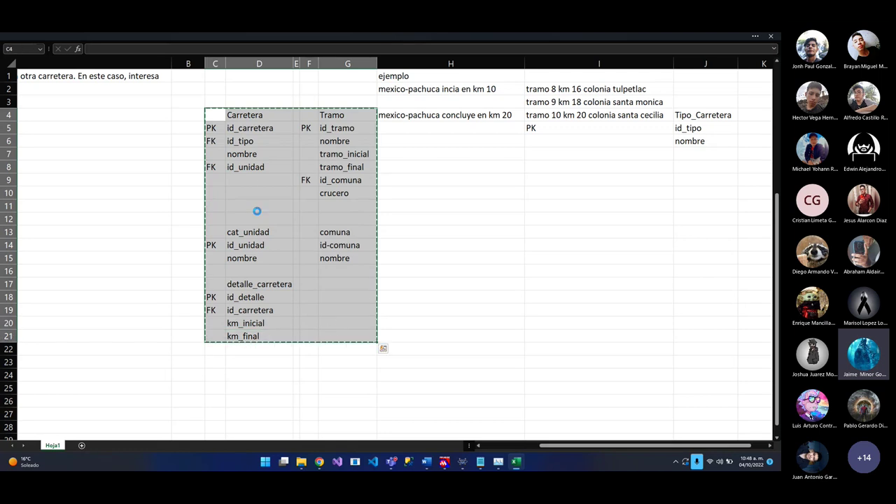
click(222, 154)
key(ctrl+v)
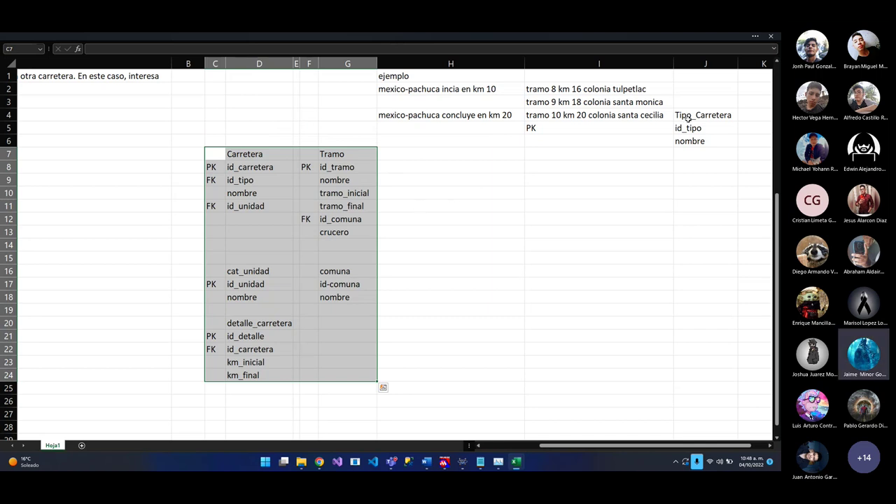
Move the Tipo_Carretera table to start at cell J7 and its PK marker to I8
drag(688, 119, 692, 141)
key(ctrl+c)
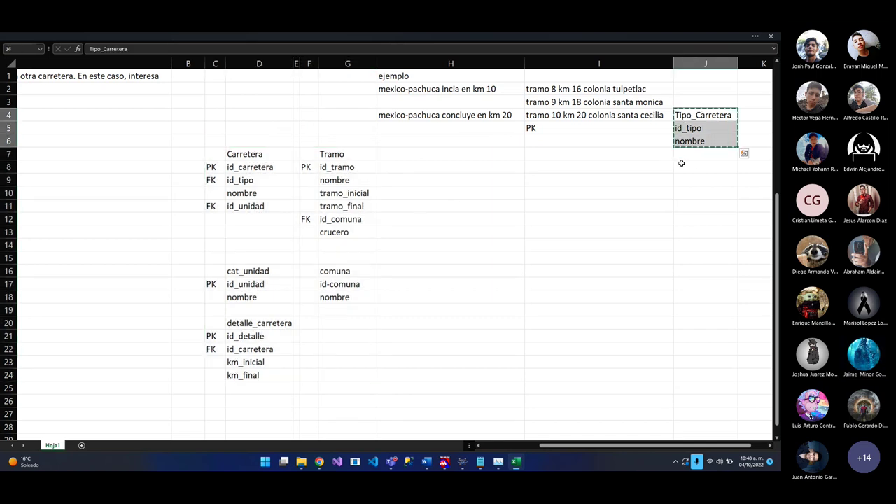
drag(449, 150, 665, 153)
click(684, 154)
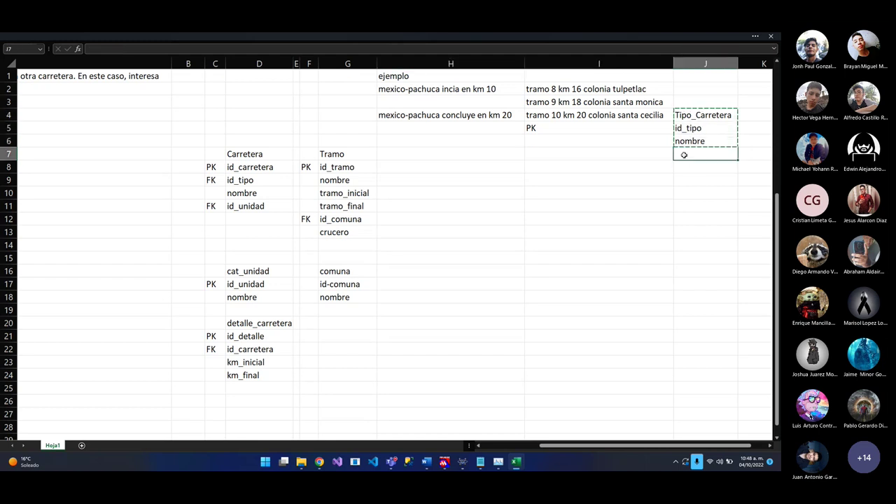
key(ctrl+v)
click(557, 130)
key(ctrl+c)
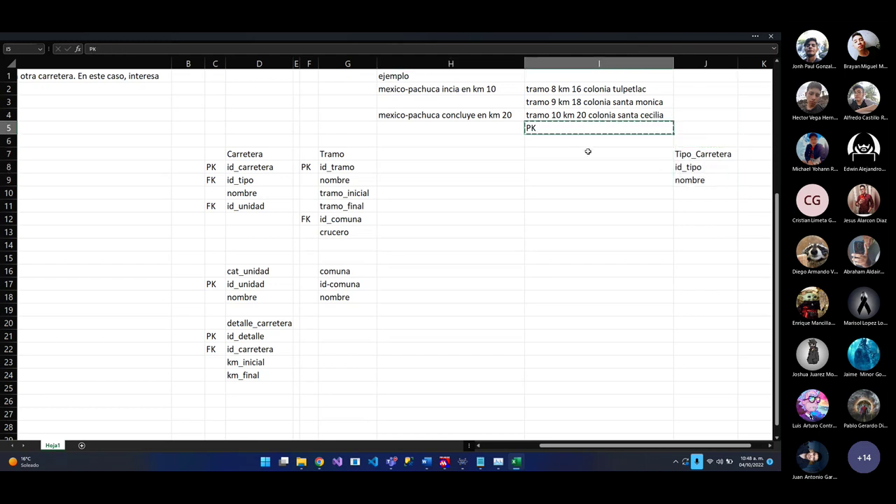
click(598, 165)
key(ctrl+v)
click(506, 204)
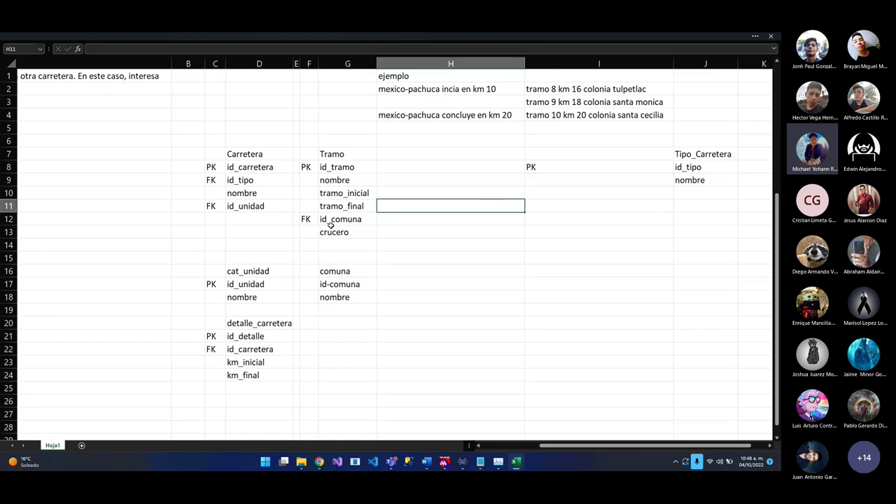
Mark id-comuna as PK in the comuna table by entering PK in cell F17
click(266, 346)
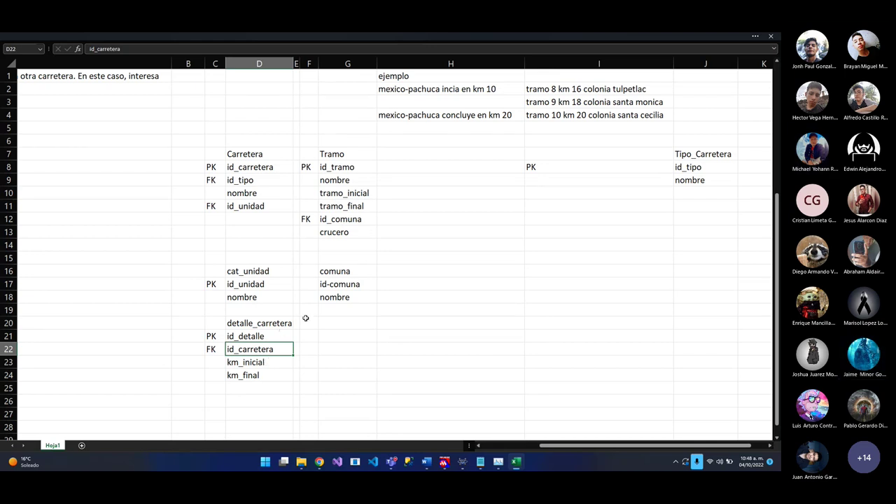
click(350, 310)
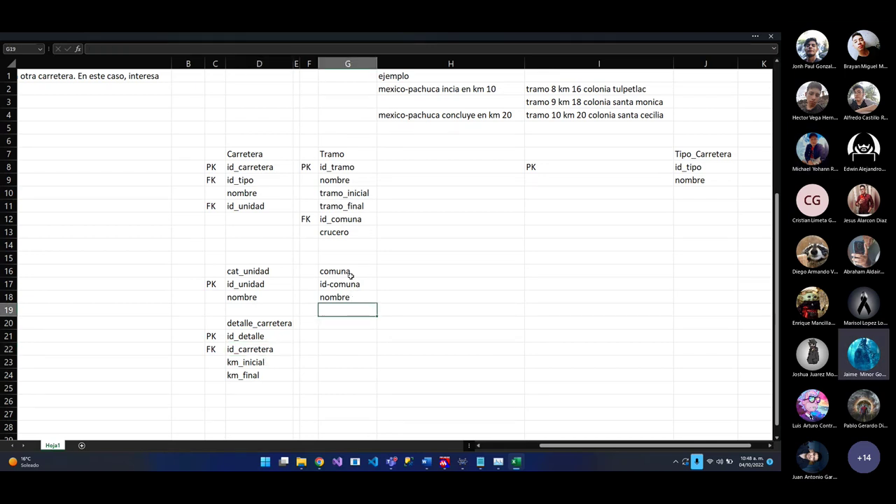
click(350, 276)
click(308, 284)
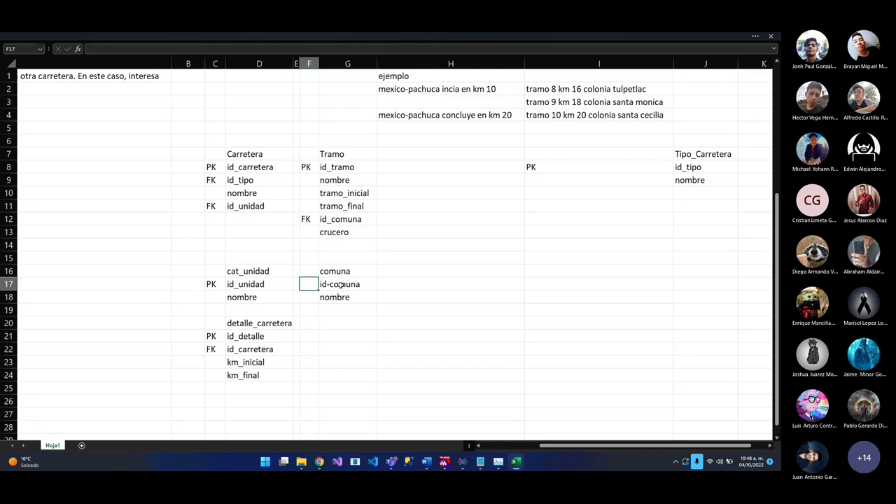
text(p)
key(BackSpace)
text(PM)
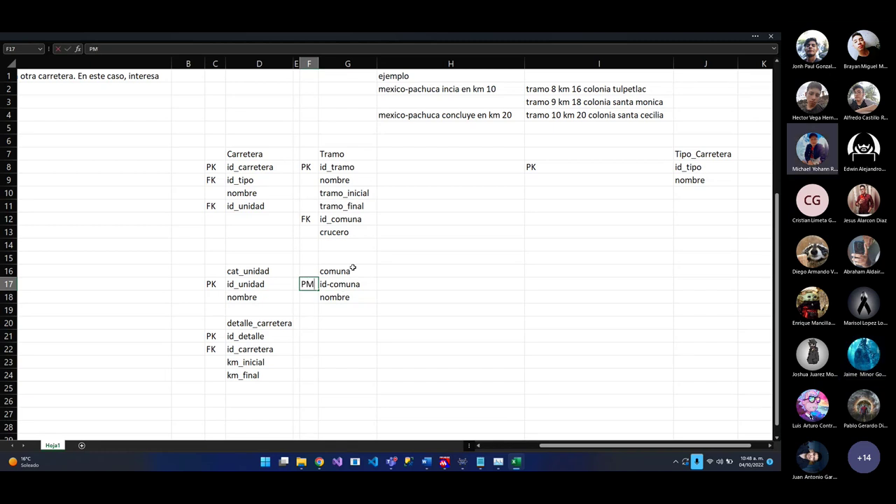
key(BackSpace)
text(K)
key(Return)
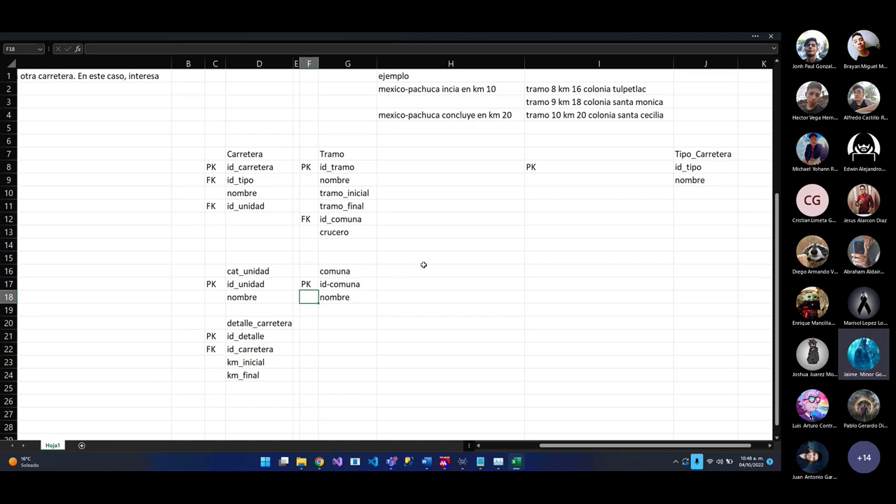
Enter detalle_tramo in cell I16 as the heading of a new table
click(336, 324)
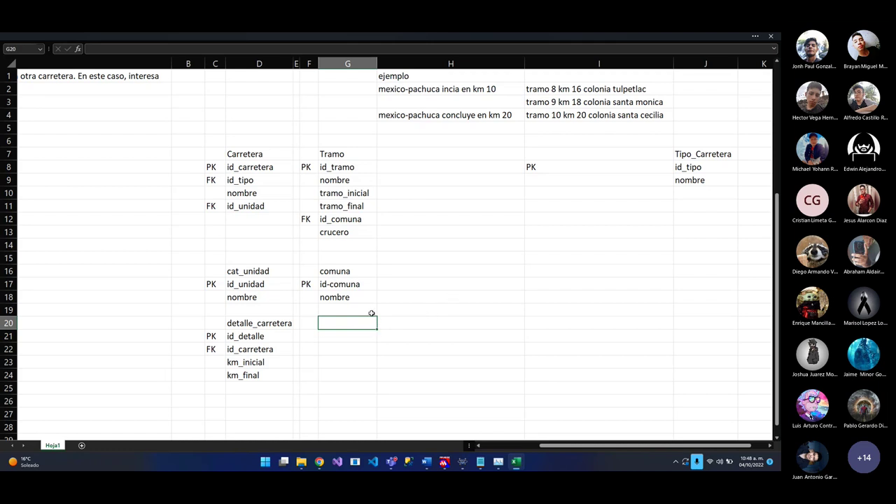
click(572, 274)
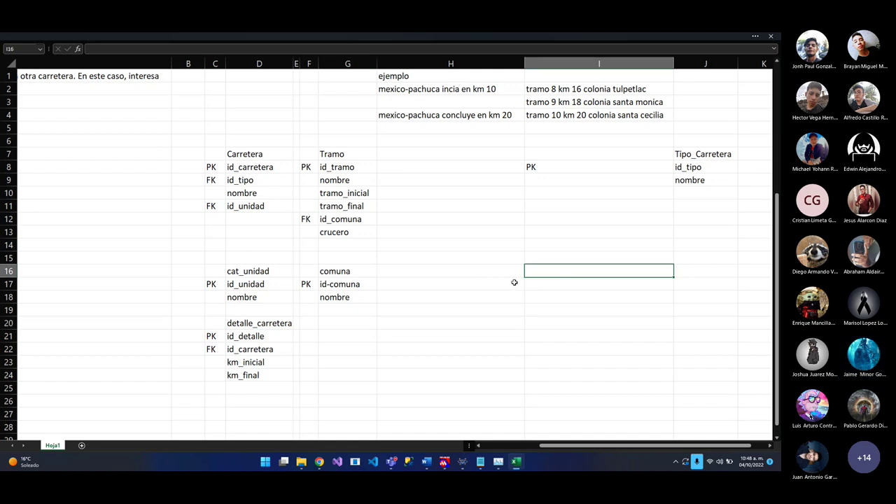
text(FEt)
key(BackSpace)
text(detalle_tramo)
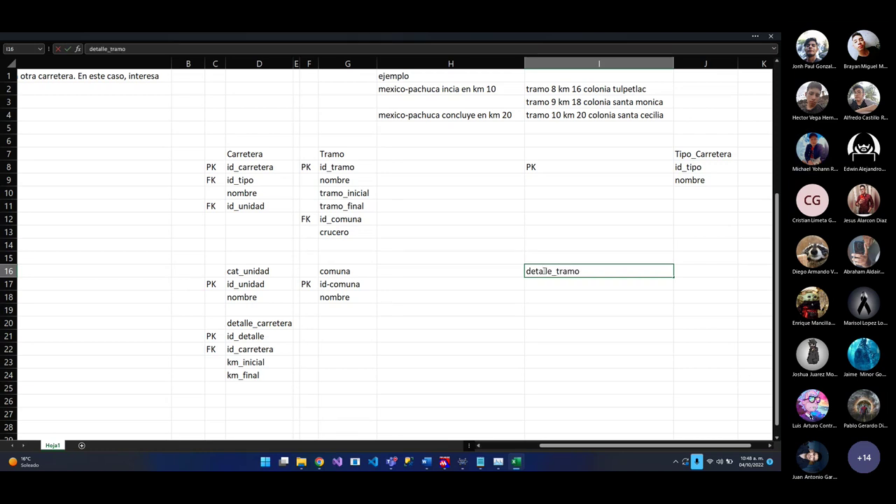
key(Return)
Enter id_tramo in cell I17 as the first field of the detalle_tramo table
text(d)
key(BackSpace)
key(BackSpace)
text(id_)
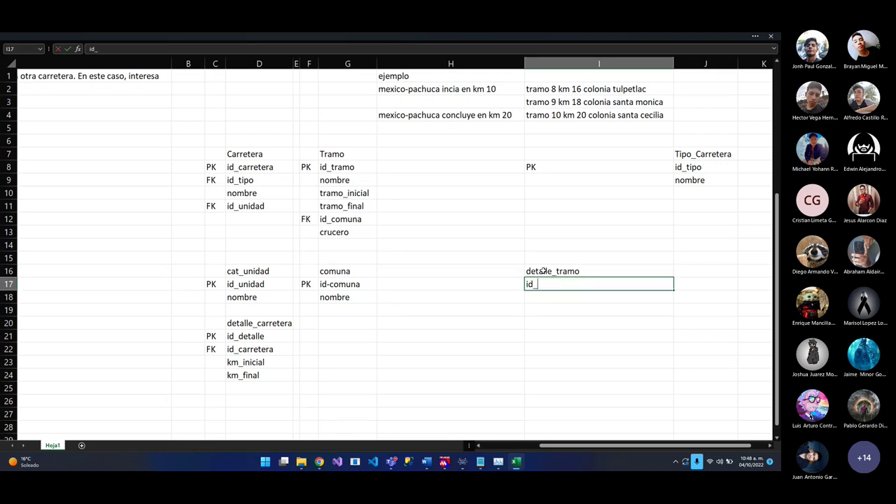
text(tramo)
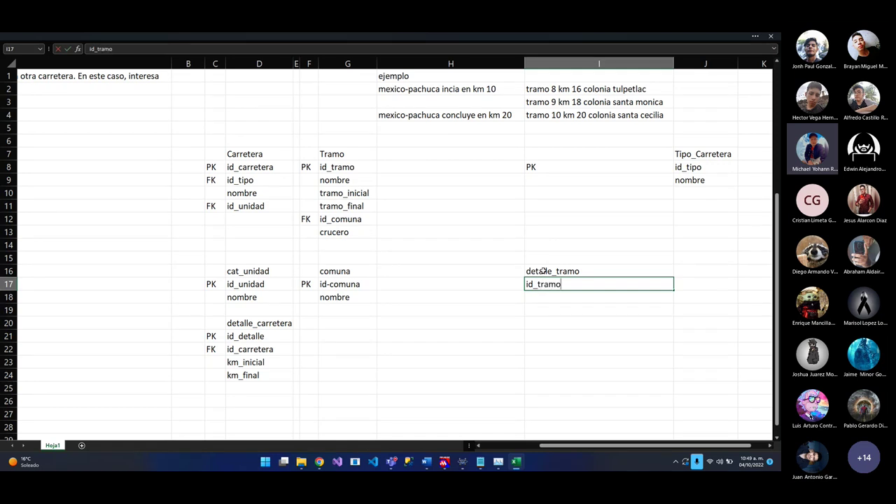
key(Return)
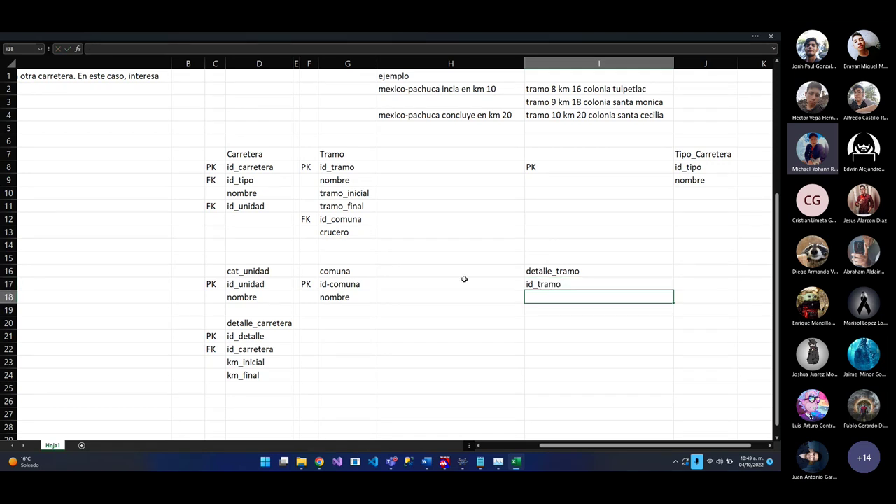
Correct the key field in cell G17 of the comuna table to id_comuna
click(331, 285)
double_click(331, 285)
key(BackSpace)
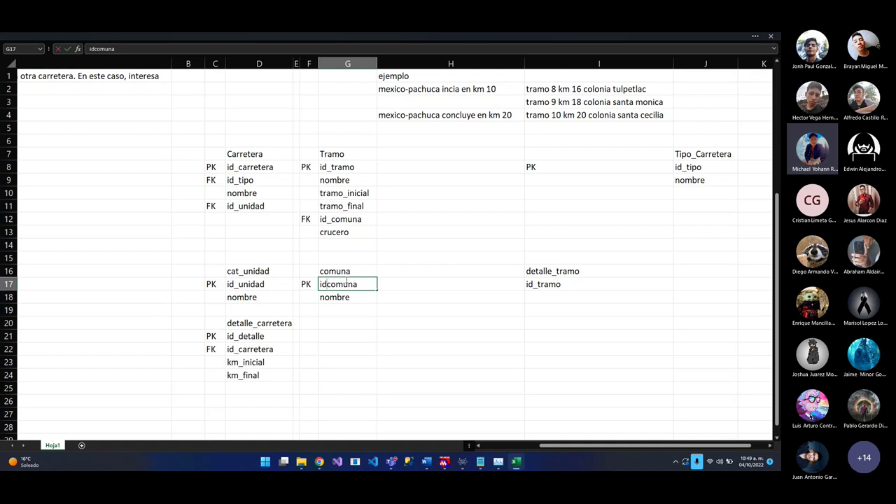
text(_)
key(Return)
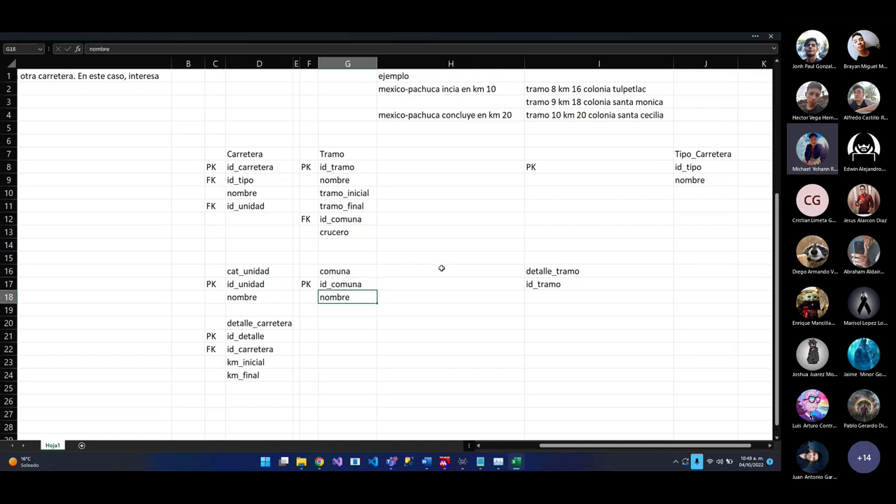
Move the tramo_inicial and tramo_final fields from the Tramo table to cells I18:I19 under detalle_tramo's id_tramo
click(558, 297)
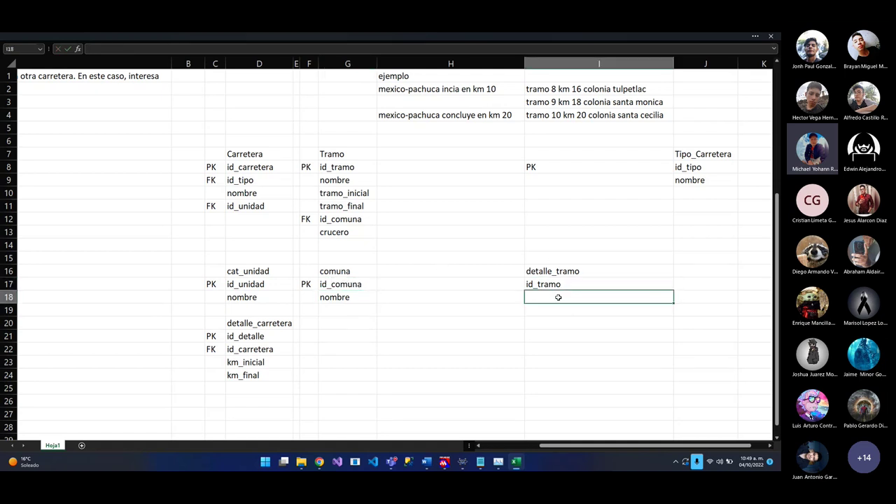
drag(352, 196, 352, 205)
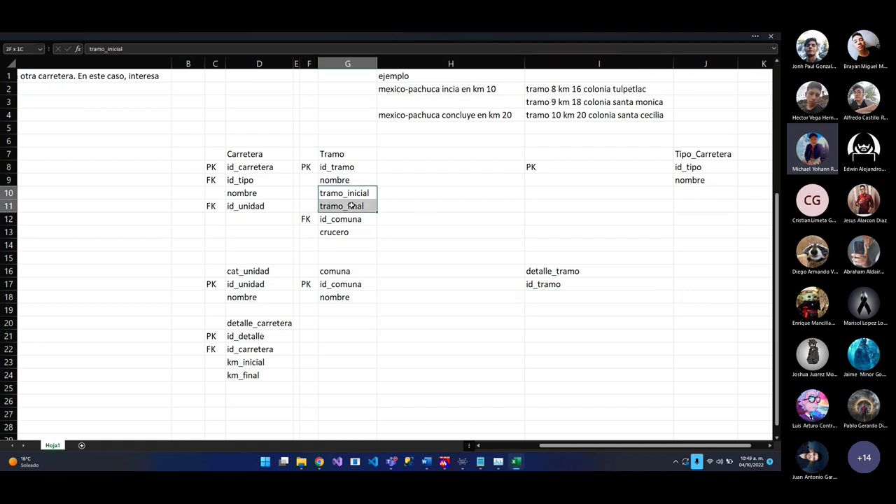
key(ctrl+c)
click(550, 297)
key(ctrl+v)
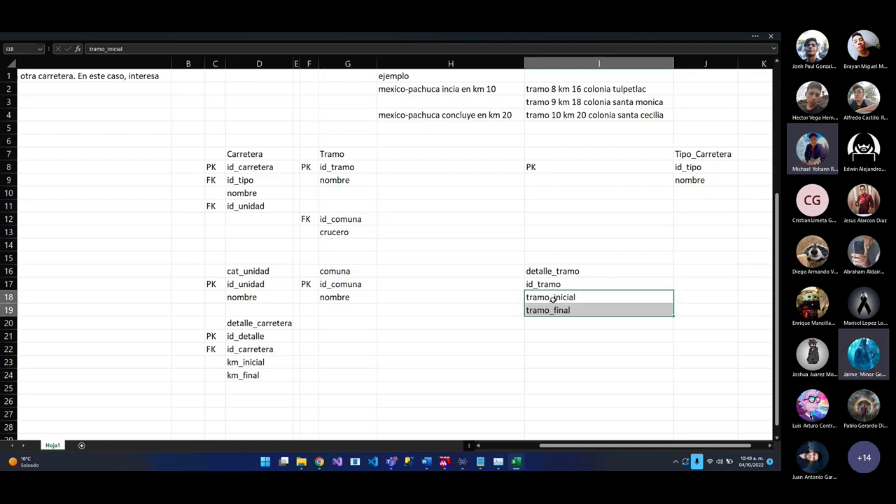
Close the gap in the Tramo table by moving id_comuna with its FK marker and crucero up to rows 10 and 11
drag(306, 220, 341, 230)
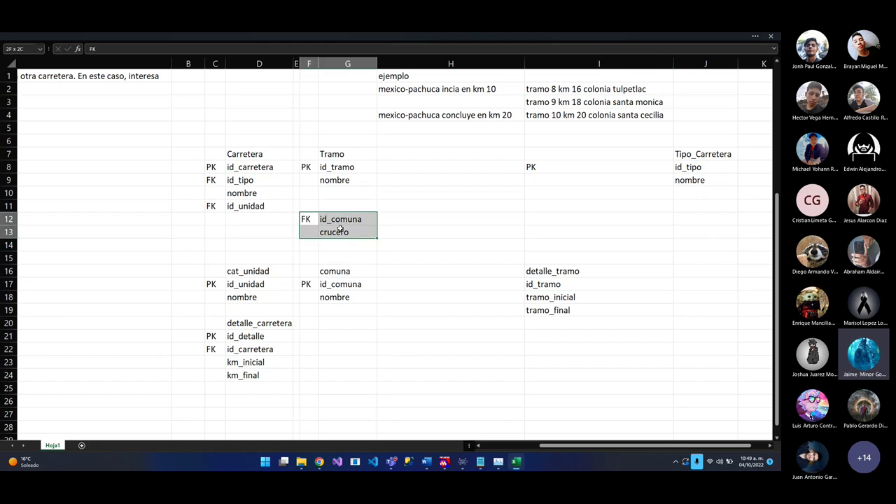
key(ctrl+x)
click(315, 191)
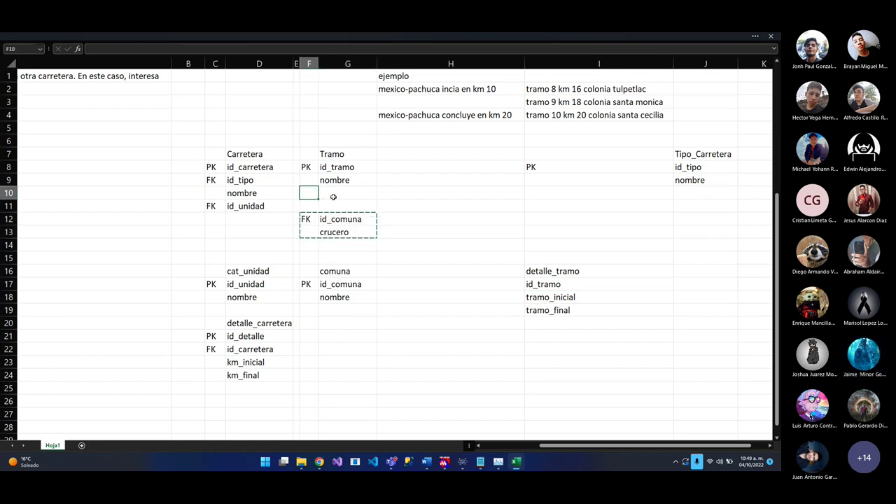
key(ctrl+v)
click(549, 310)
drag(559, 295, 559, 306)
click(491, 289)
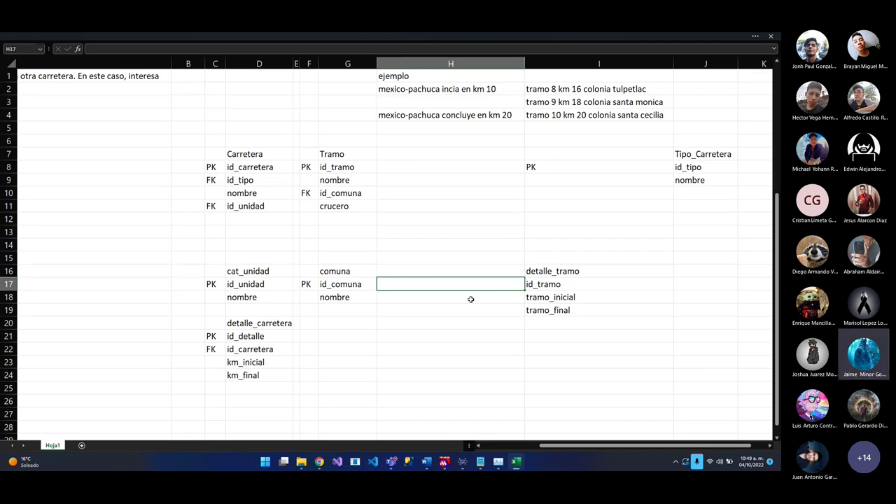
click(440, 310)
click(418, 259)
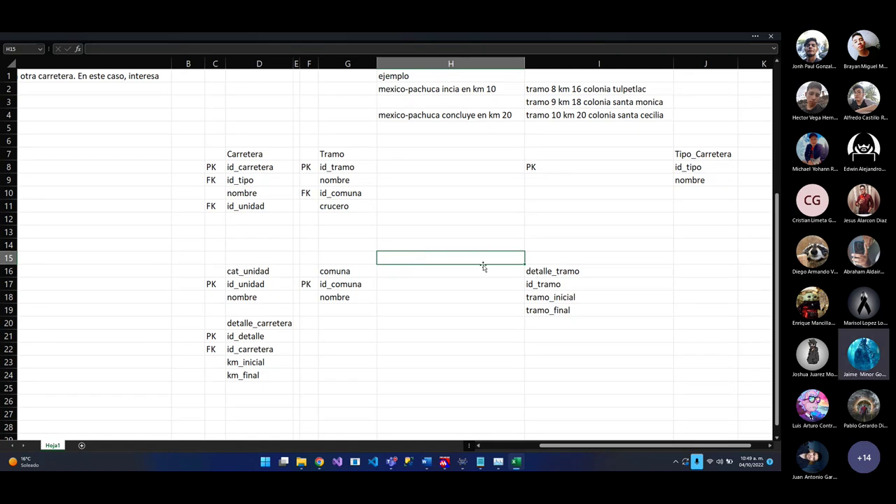
drag(348, 155, 349, 196)
click(349, 194)
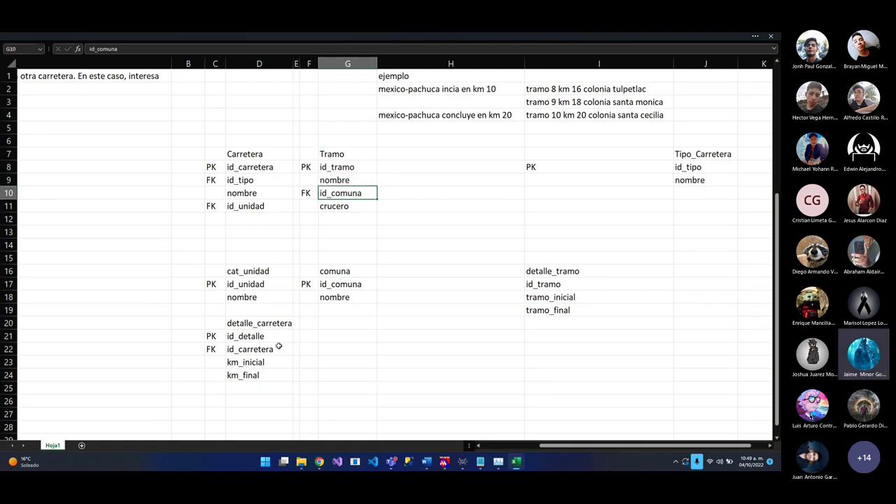
Move the Tipo_Carretera table, without its PK marker, to start at cell B7 and fit column B's width to its content
drag(701, 156, 699, 181)
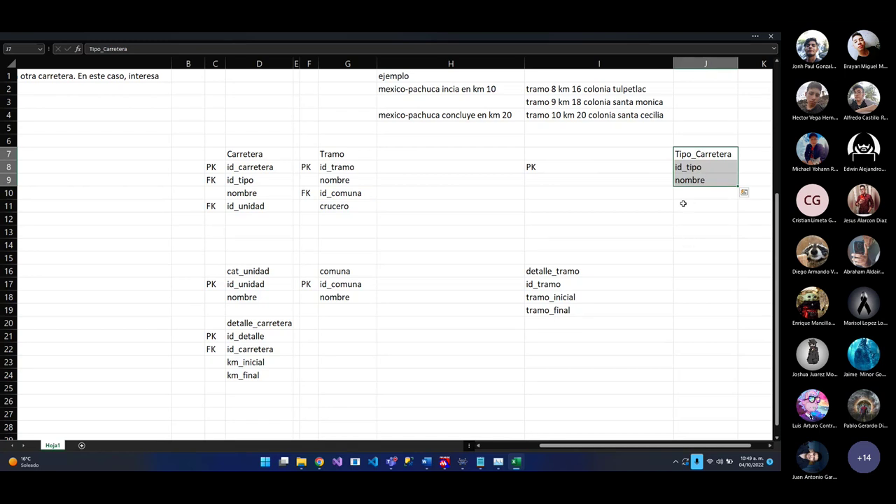
drag(648, 156, 691, 179)
key(ctrl+c)
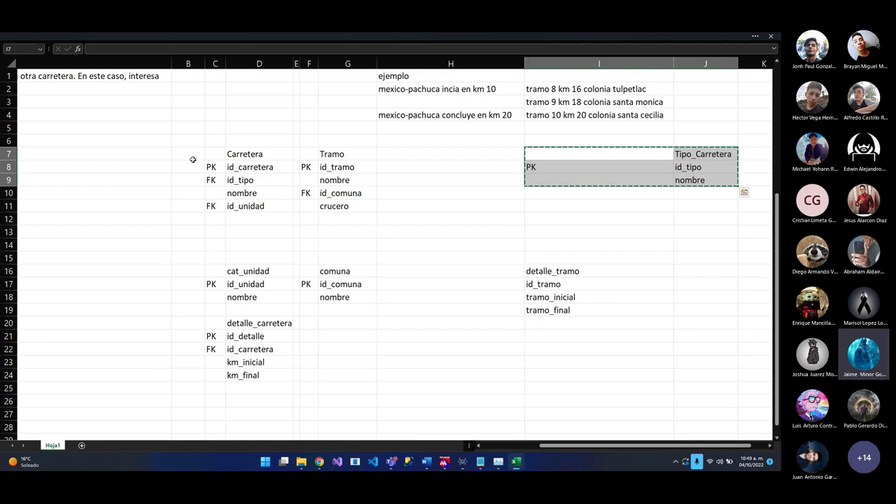
drag(700, 154, 705, 175)
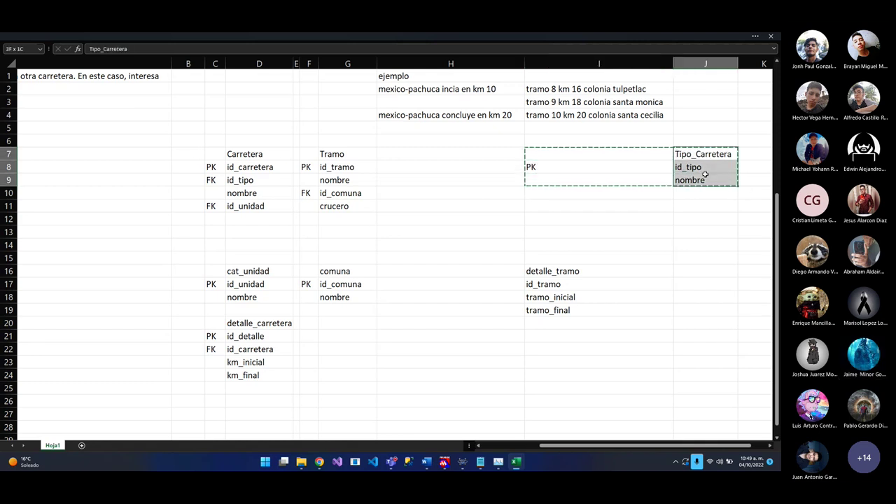
key(ctrl+x)
click(187, 155)
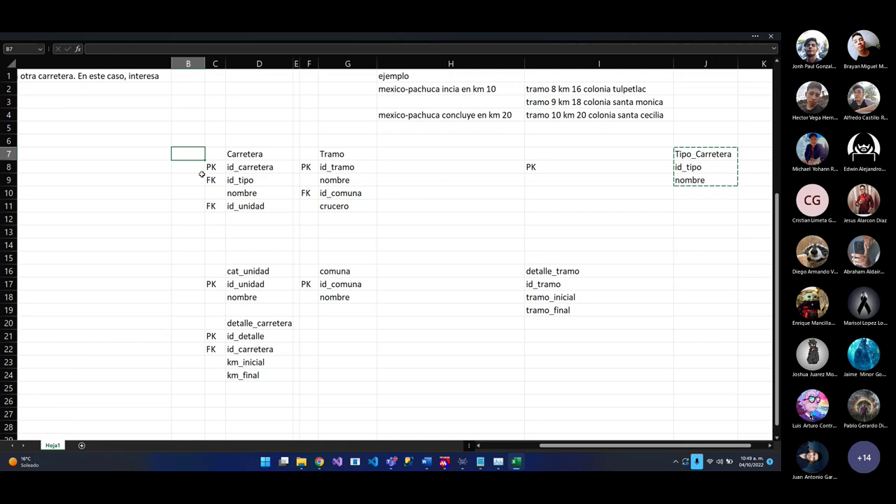
key(ctrl+v)
click(422, 214)
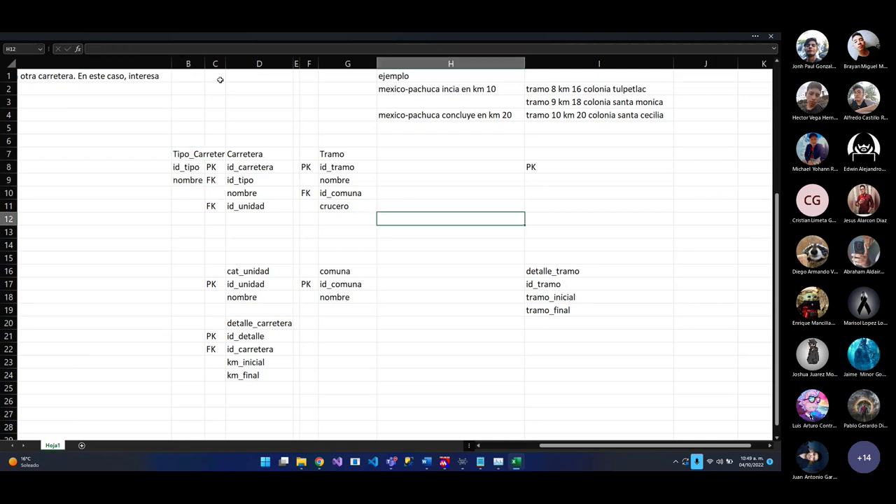
double_click(205, 63)
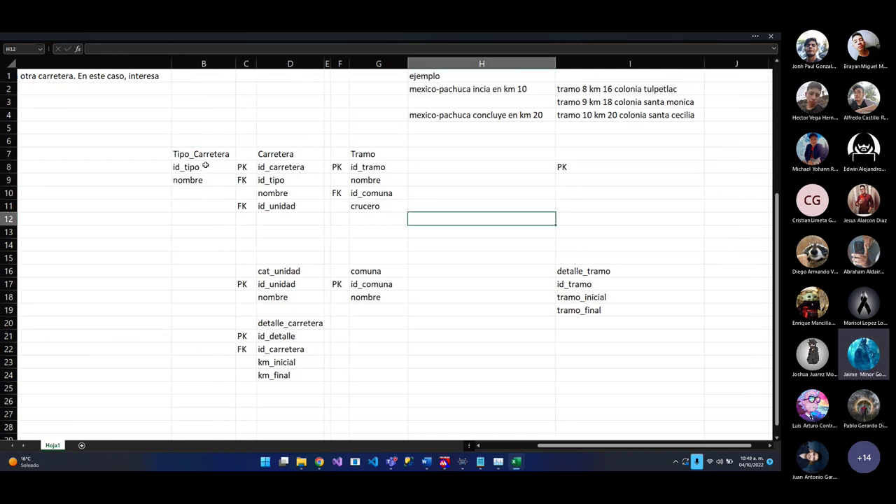
Insert two blank columns to the right of column B, between the Tipo_Carretera and Carretera tables
click(243, 65)
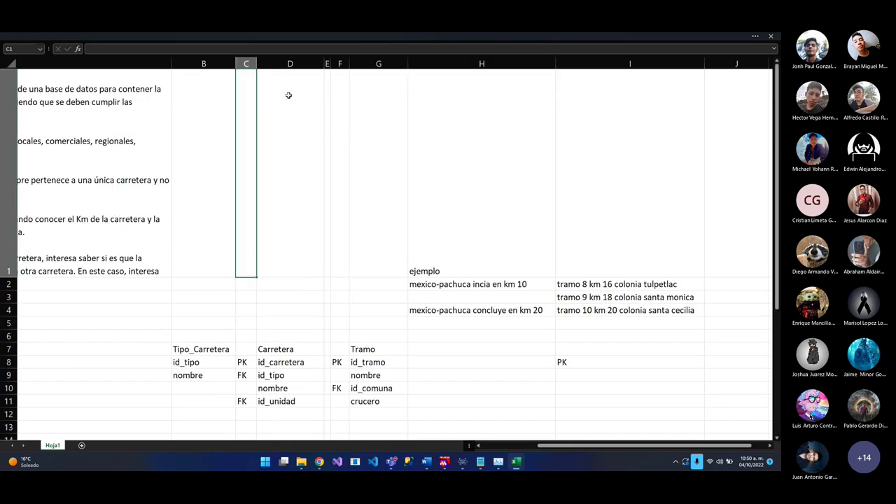
key(ctrl+plus)
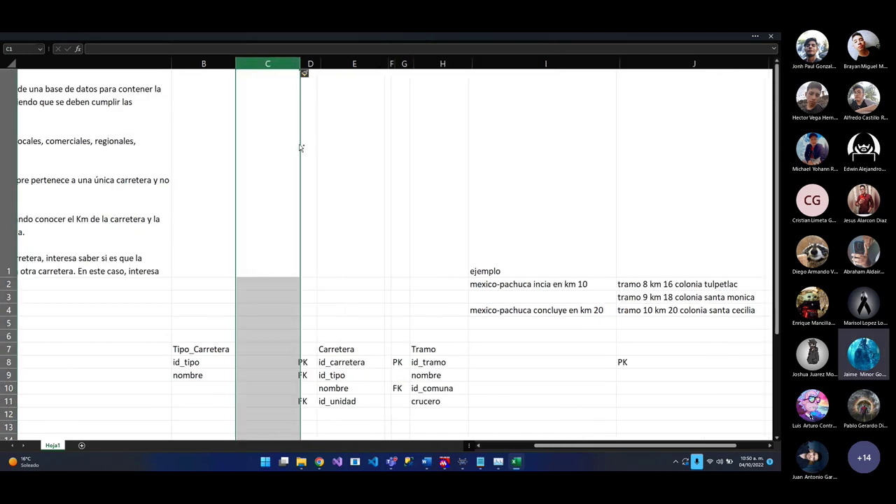
click(305, 73)
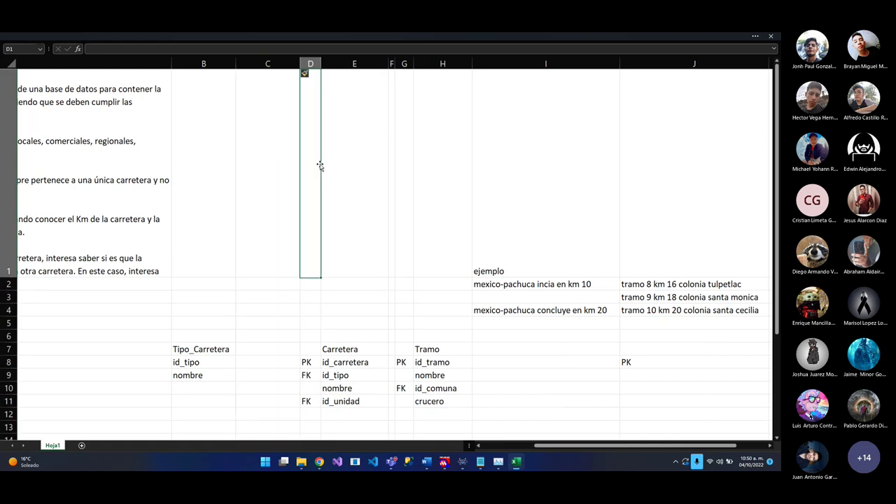
scroll(315, 224, down, 3)
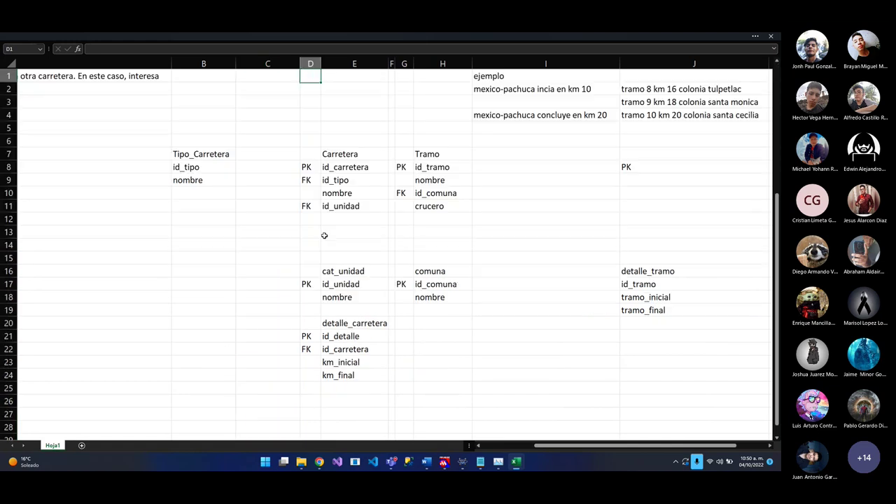
click(271, 152)
key(ctrl+space)
scroll(271, 152, up, 2)
key(ctrl+plus)
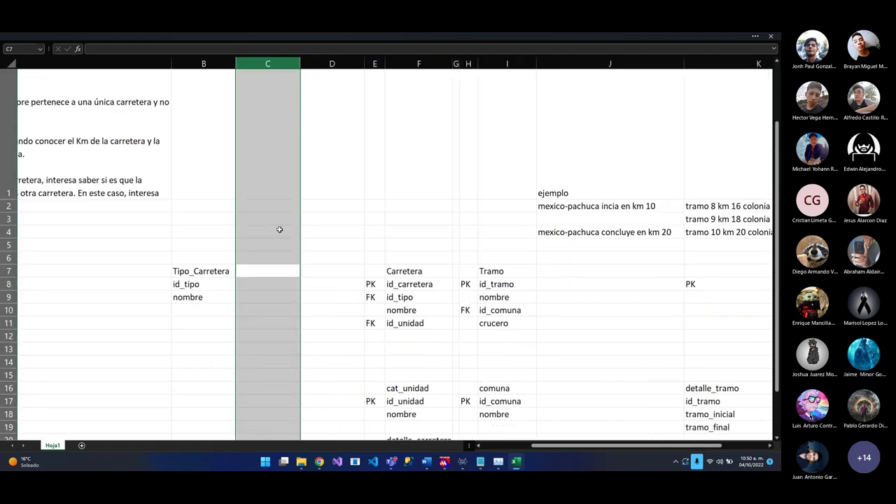
scroll(344, 276, down, 3)
click(419, 258)
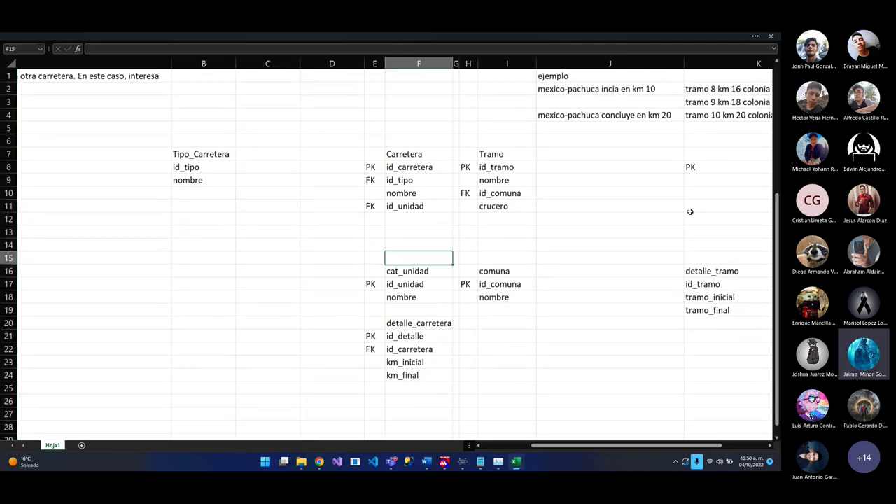
Clear the leftover PK marker from cell K8
click(706, 166)
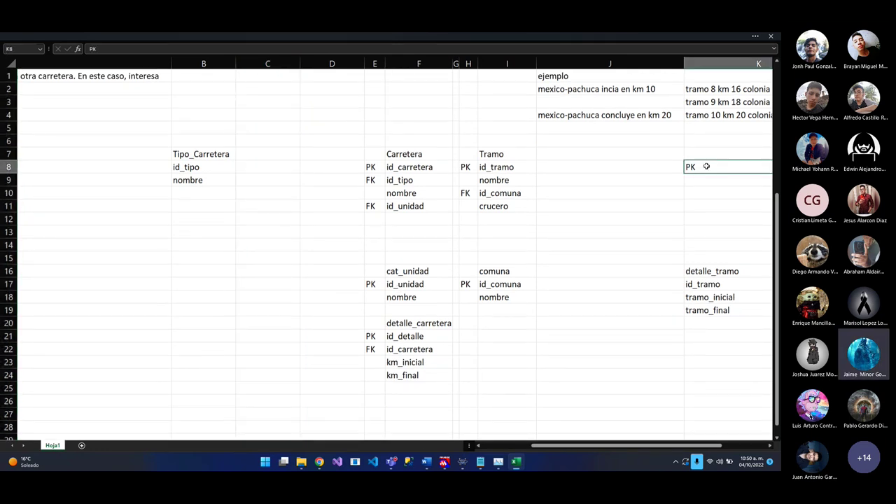
key(Delete)
scroll(707, 166, right, 5)
drag(452, 200, 29, 172)
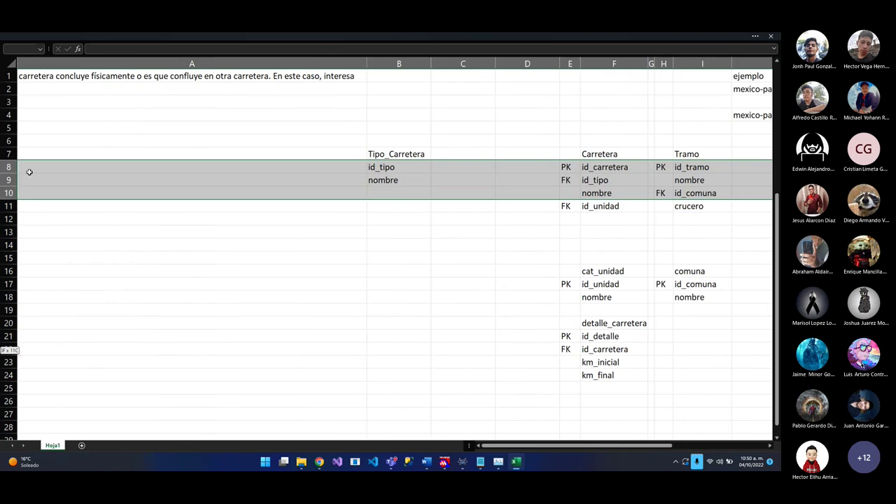
click(409, 181)
Move the Tipo_Carretera table one column right to start at cell C7 and narrow the empty column D beside it
drag(418, 149, 406, 180)
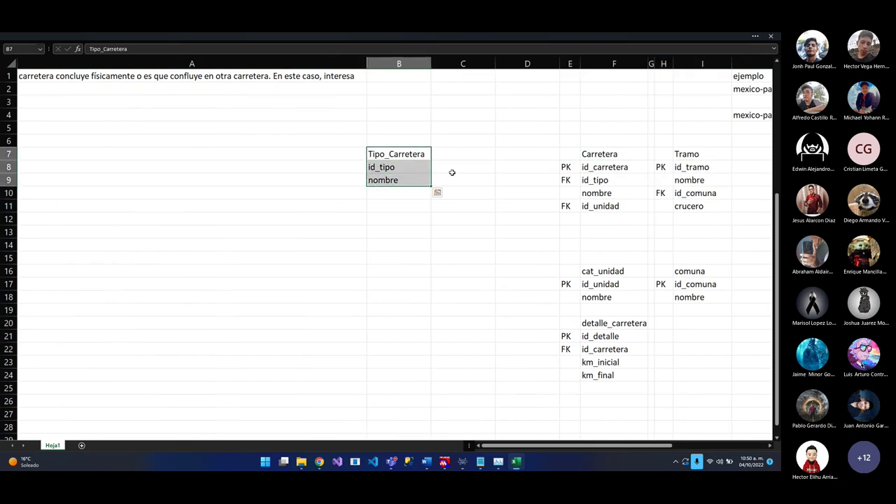
key(ctrl+x)
click(487, 153)
key(ctrl+v)
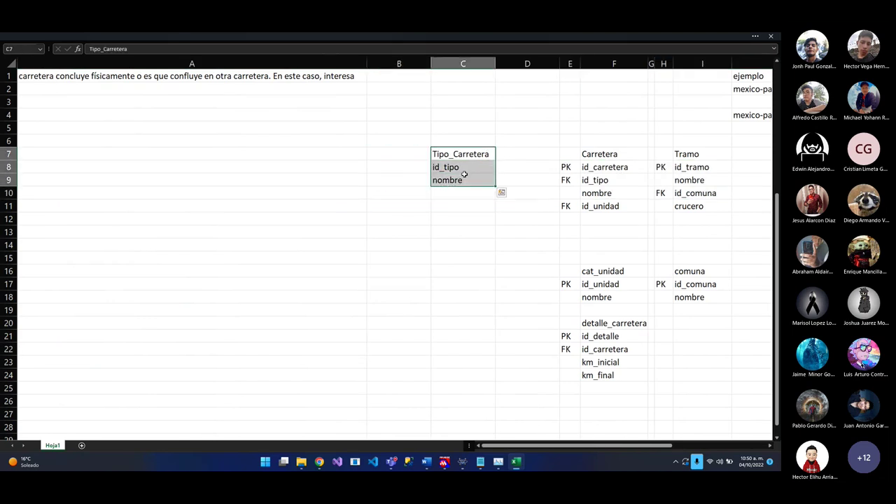
click(533, 189)
drag(560, 64, 511, 92)
Mark id_tipo as the primary key of Tipo_Carretera by entering PK in cell B8
click(409, 164)
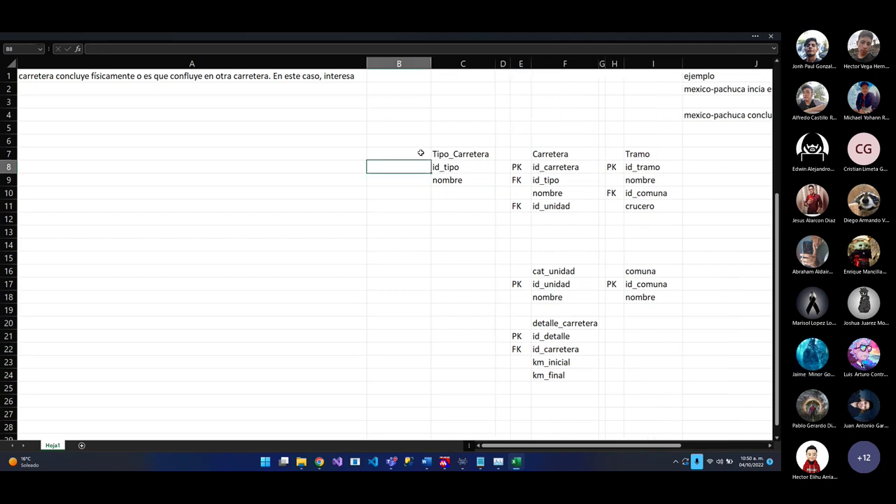
text(PK)
key(Return)
drag(518, 446, 580, 446)
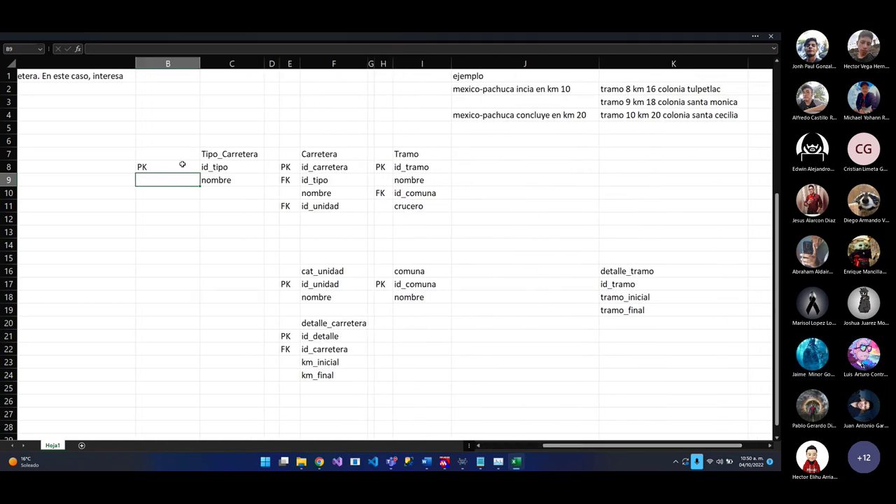
click(228, 167)
drag(227, 166, 319, 180)
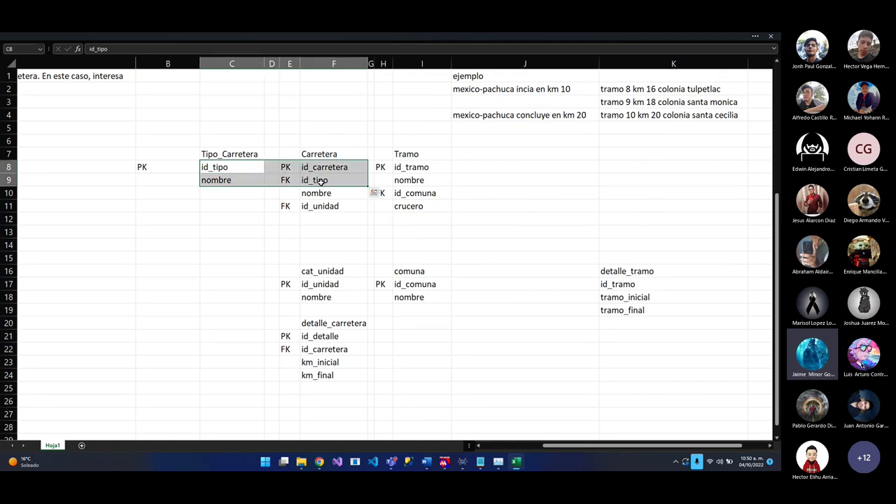
click(274, 167)
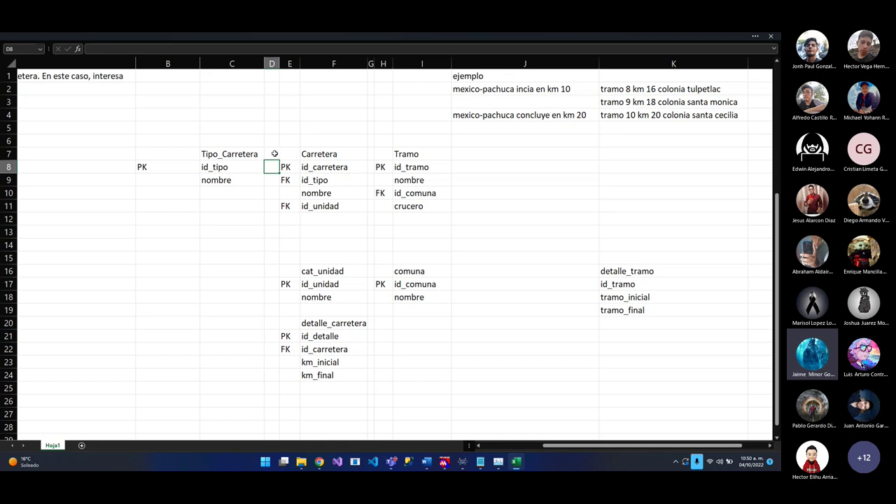
drag(259, 154, 312, 159)
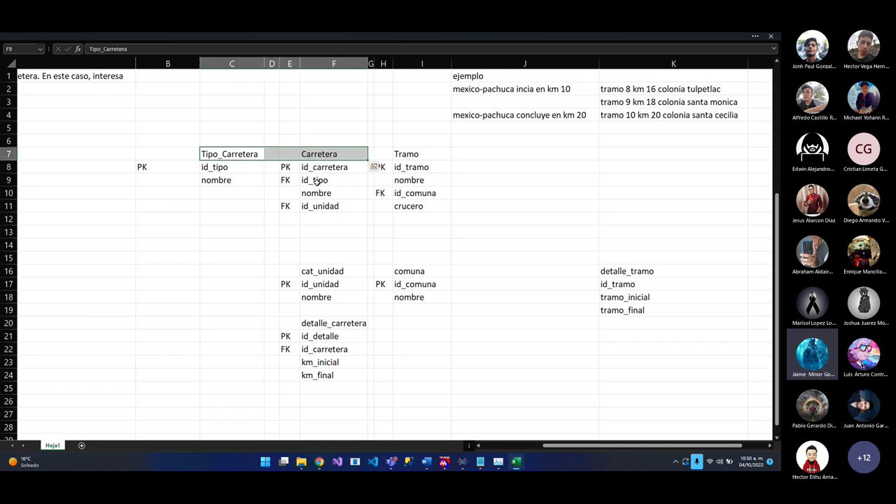
click(316, 180)
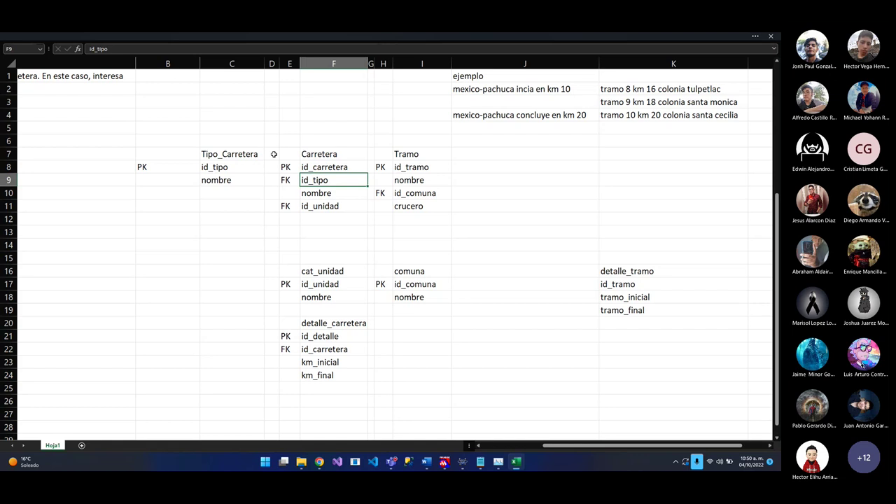
Compare the fields of detalle_carretera with the id_carretera and id_tipo keys of the Carretera table
click(273, 154)
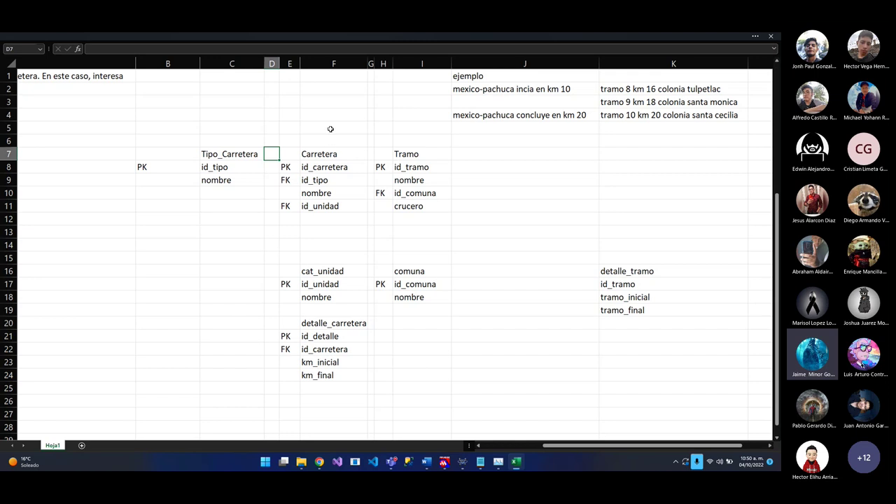
drag(333, 324, 327, 371)
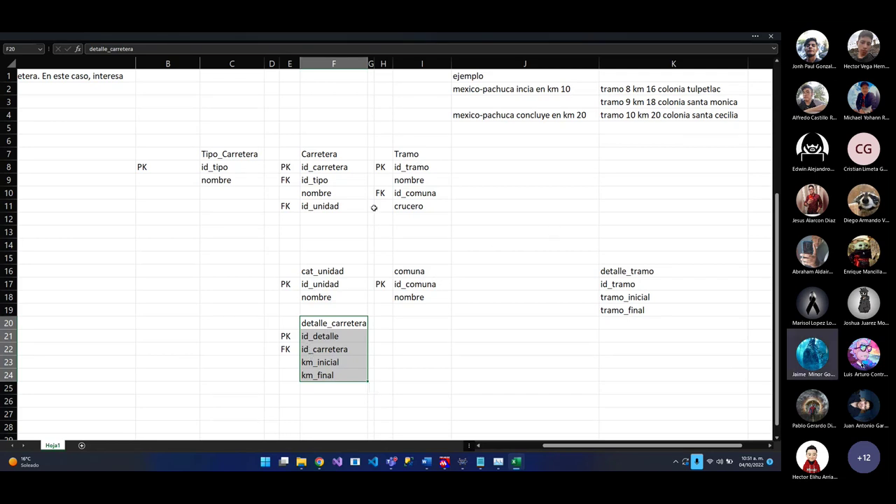
click(333, 175)
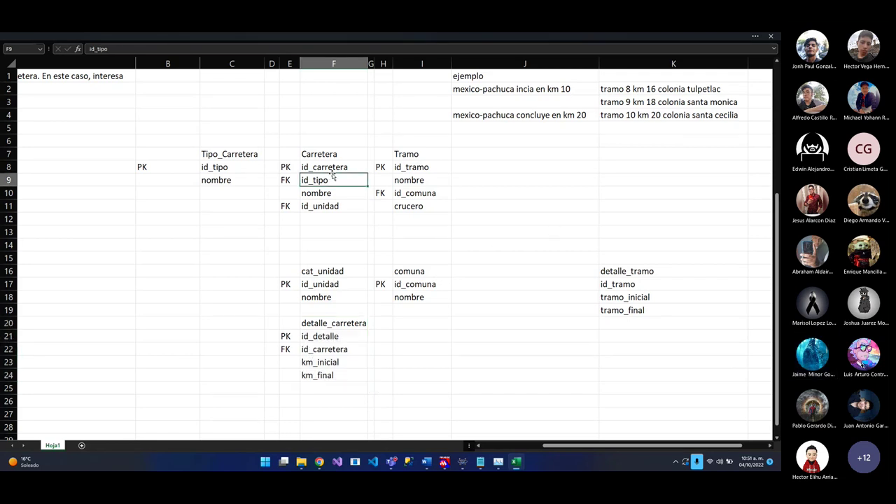
click(335, 168)
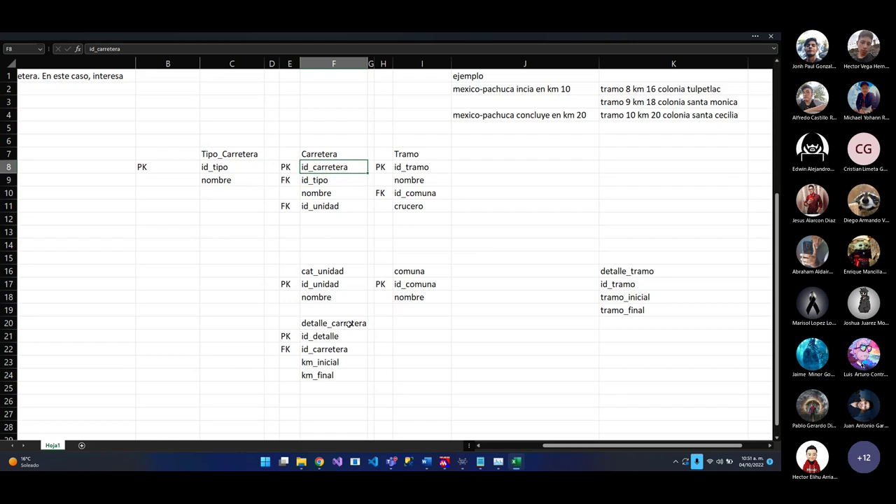
click(336, 349)
drag(336, 350, 296, 352)
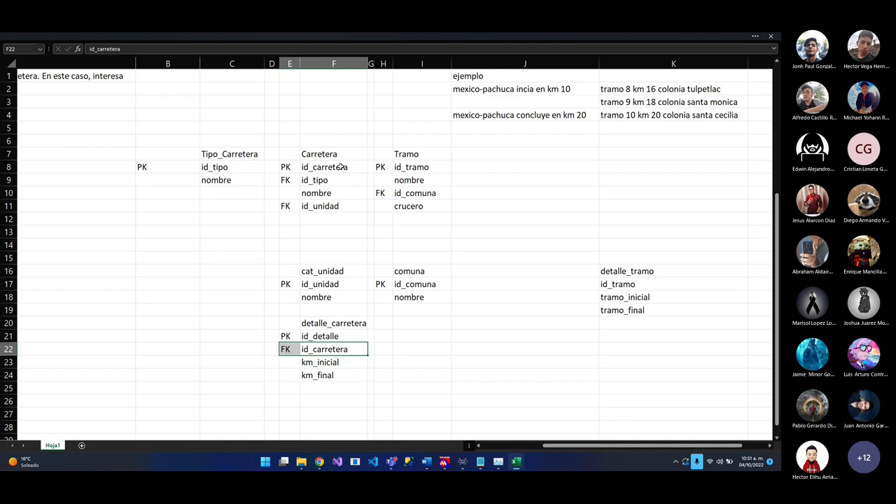
drag(341, 167, 329, 194)
click(336, 184)
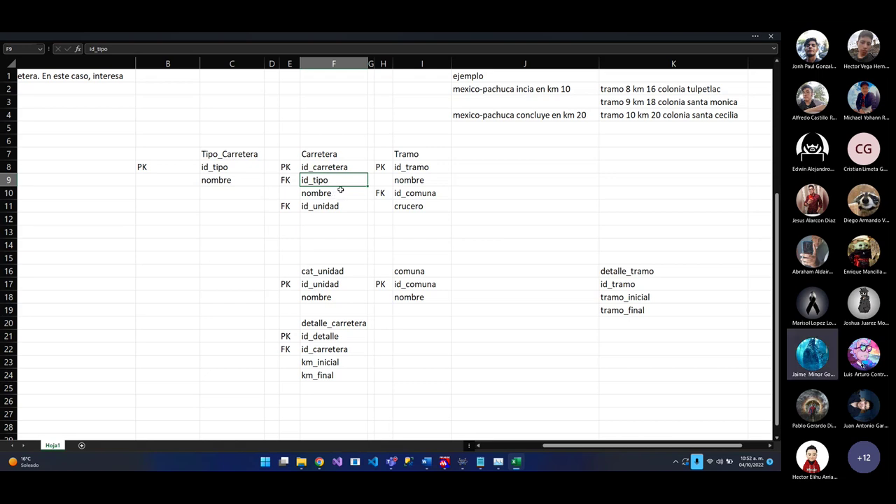
shift+click(295, 180)
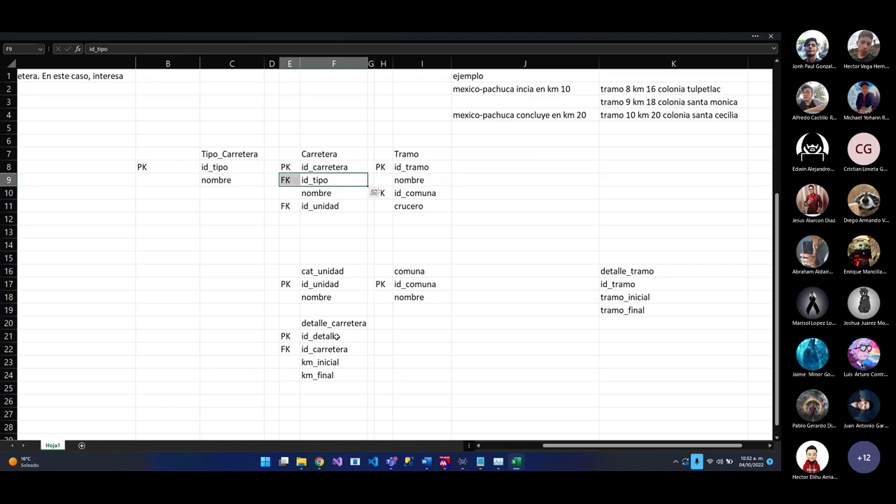
Move the FK id_tipo row from Carretera to E25 under detalle_carretera, and shift Carretera's remaining nombre and id_unidad rows up to row 9
click(293, 386)
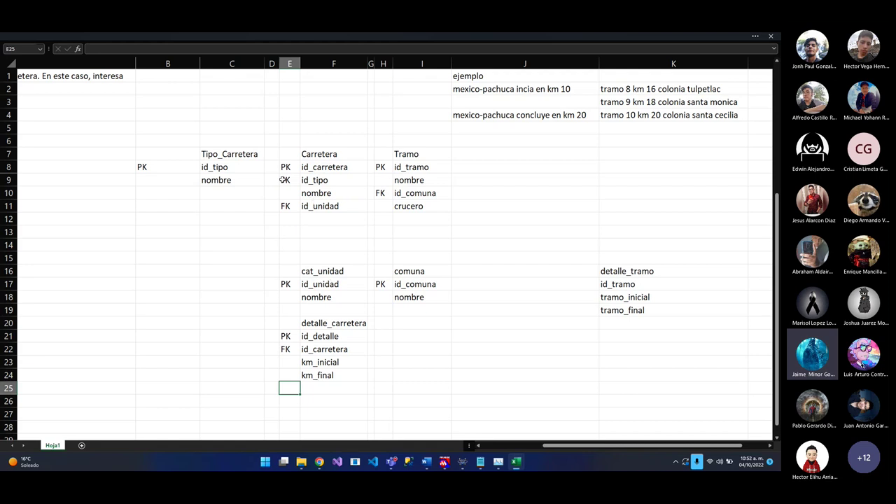
drag(282, 180, 329, 181)
key(ctrl+c)
click(297, 387)
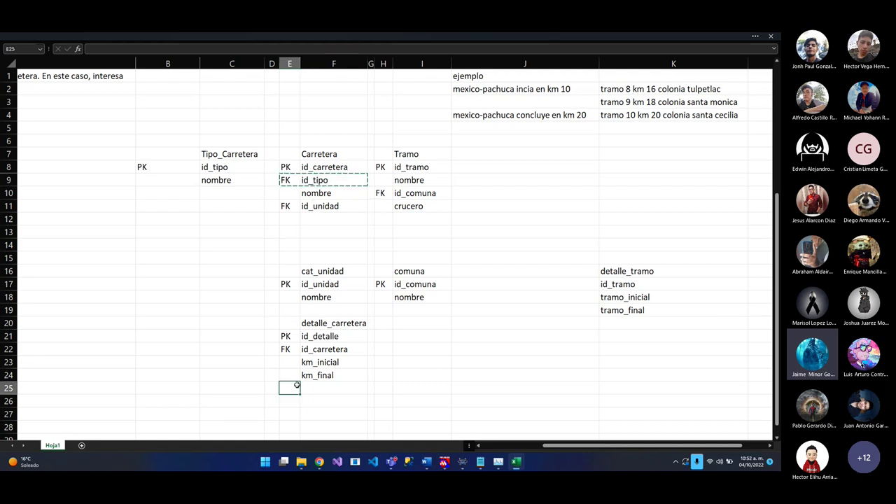
key(ctrl+v)
mouse_move(292, 193)
mouse_down()
mouse_move(324, 204)
mouse_move(294, 181)
mouse_move(301, 189)
mouse_up()
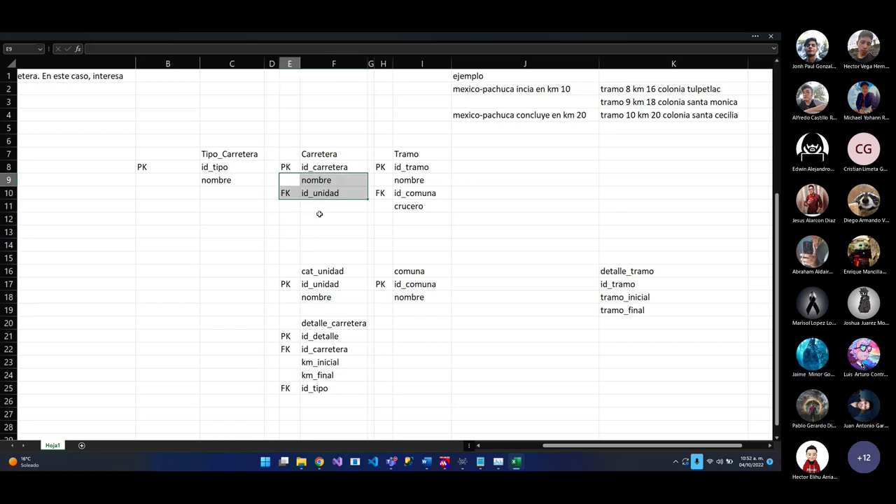
Move km_inicial and km_final below id_tipo in detalle_carretera, starting at cell F26
drag(320, 361, 317, 374)
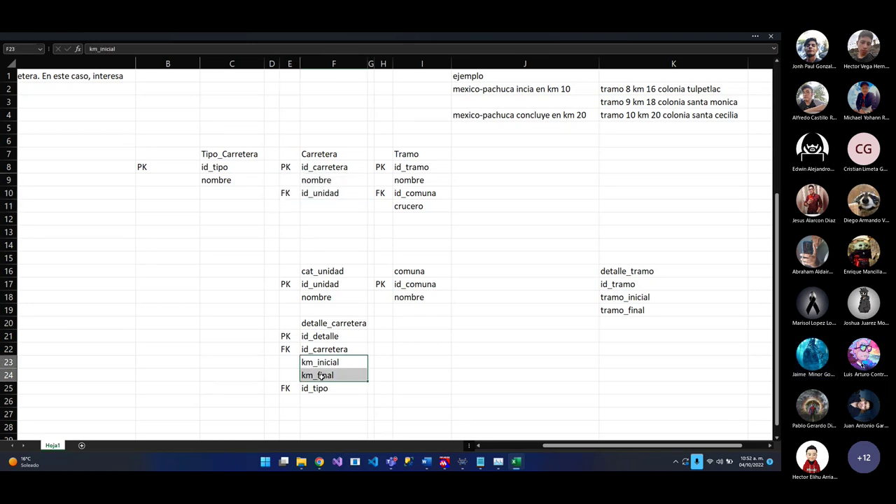
key(ctrl+c)
click(310, 400)
click(290, 400)
click(310, 400)
key(ctrl+v)
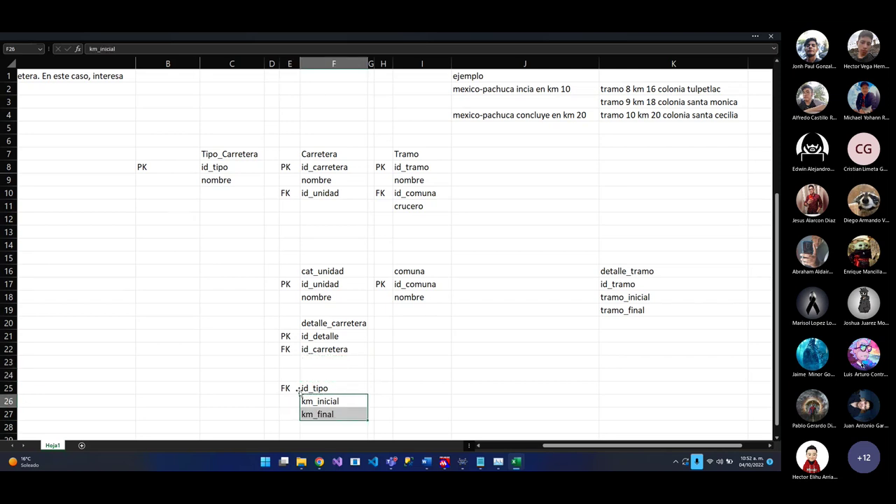
Move the id_tipo, km_inicial and km_final rows with the FK marker up to start at E23, directly under id_carretera
click(294, 390)
drag(294, 389, 317, 413)
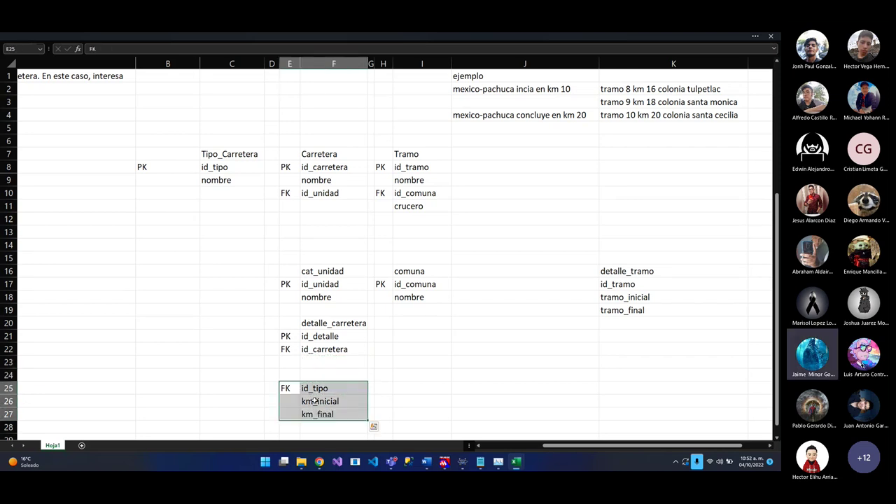
key(ctrl+x)
click(296, 367)
key(ctrl+v)
click(333, 363)
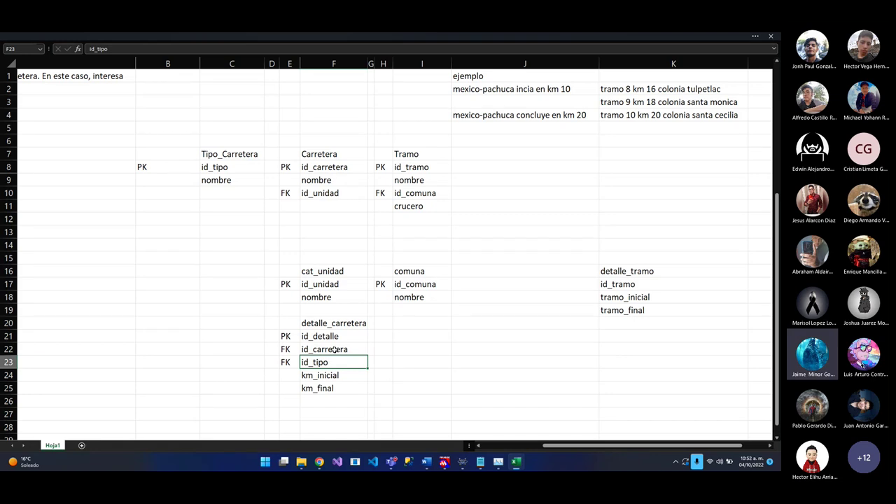
Move the FK id_unidad row from Carretera to E26, below km_final in detalle_carretera
click(321, 190)
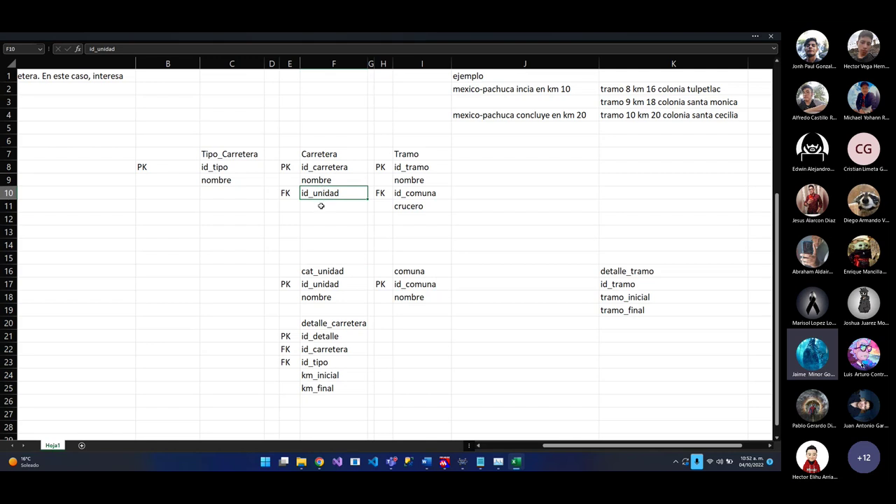
right_click(296, 195)
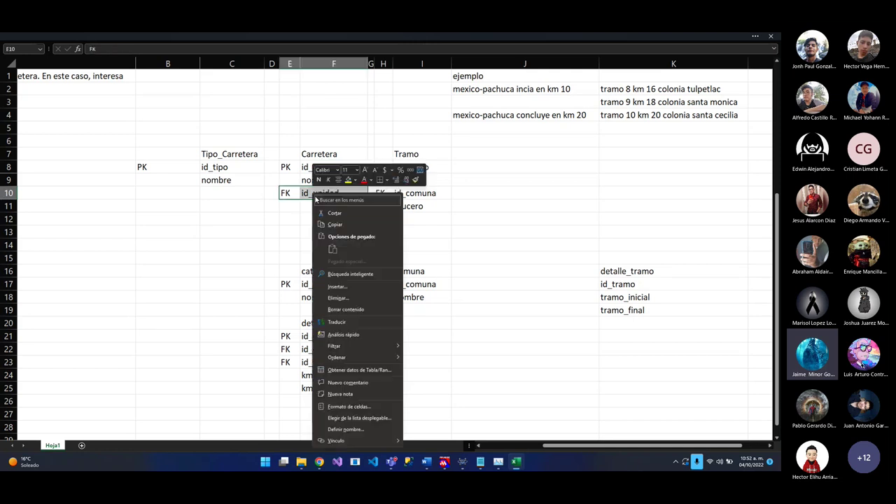
click(335, 219)
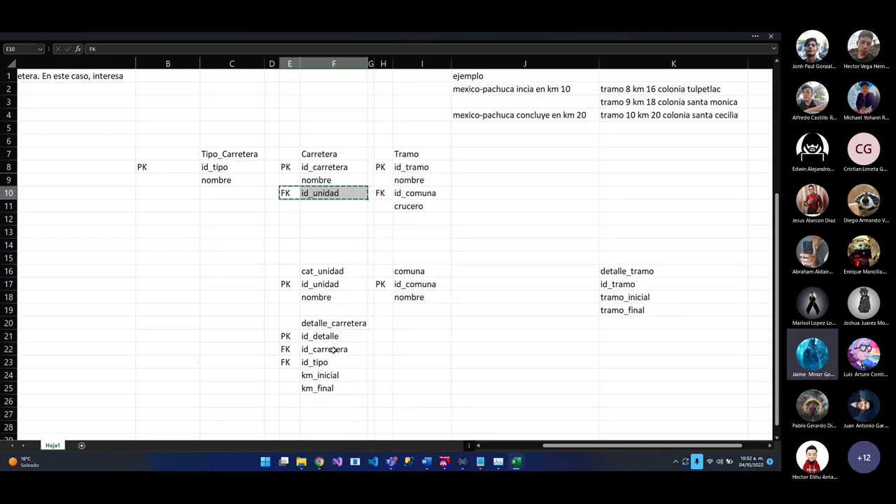
click(299, 397)
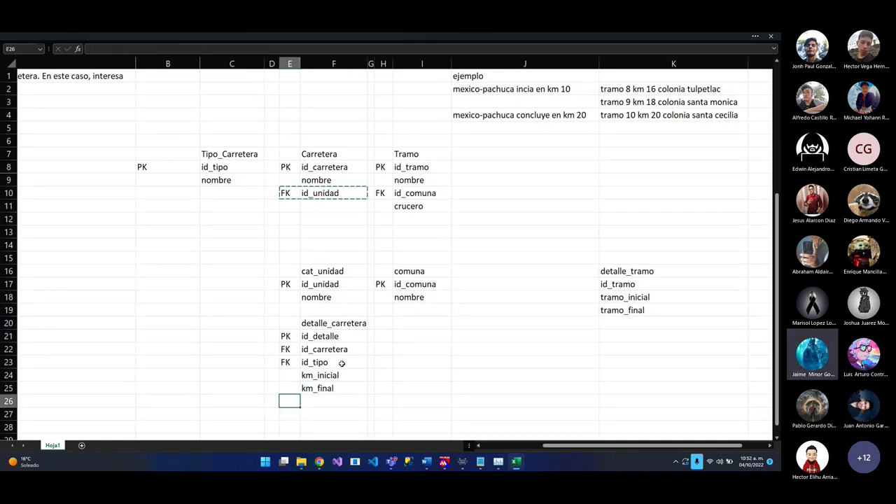
key(ctrl+v)
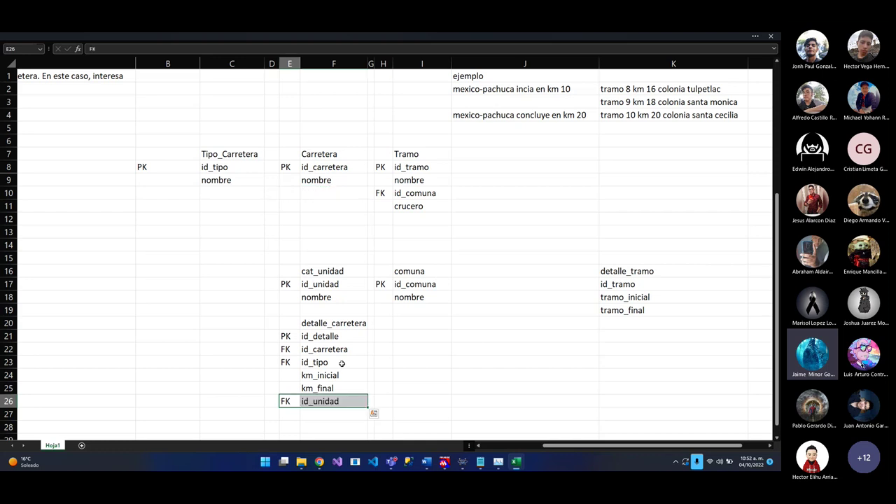
Move the cat_unidad table with its PK marker below Tipo_Carretera, starting at cell B11
click(294, 256)
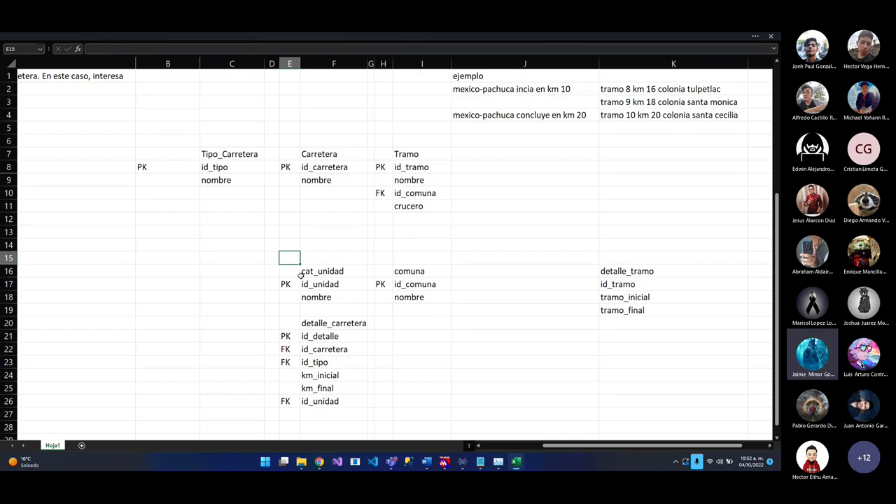
drag(298, 275, 335, 298)
key(ctrl+c)
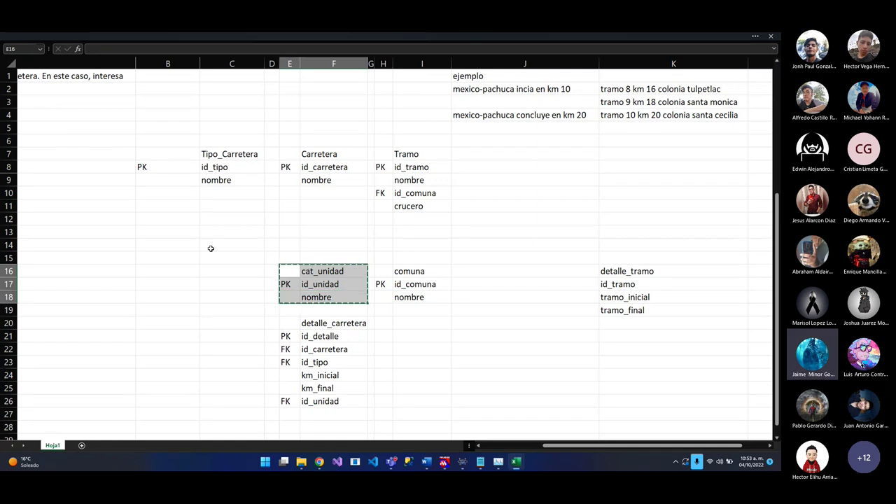
click(174, 205)
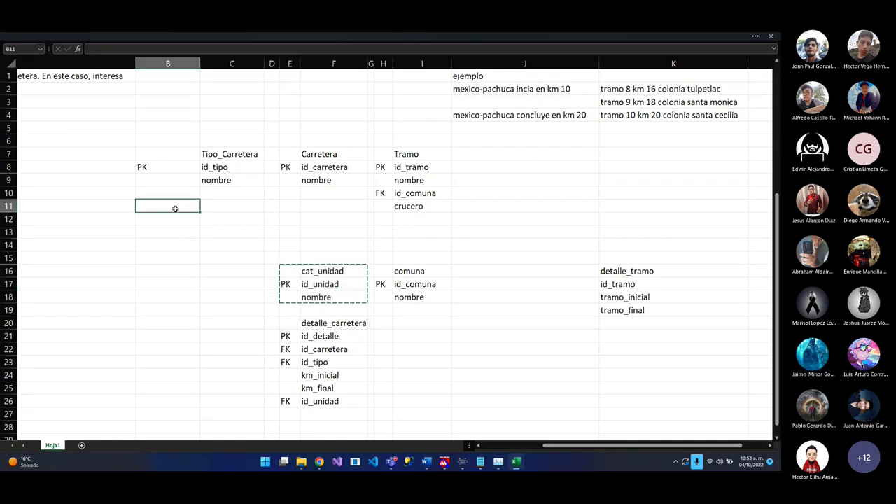
key(ctrl+v)
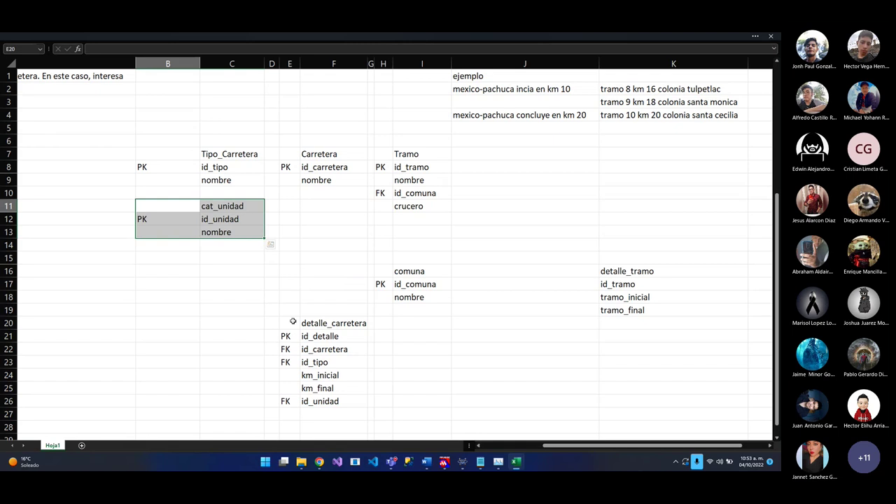
Move the detalle_carretera table with its PK and FK markers below Carretera, starting at cell E11
drag(292, 323, 334, 403)
click(297, 324)
drag(297, 324, 334, 402)
key(ctrl+c)
click(294, 208)
key(ctrl+v)
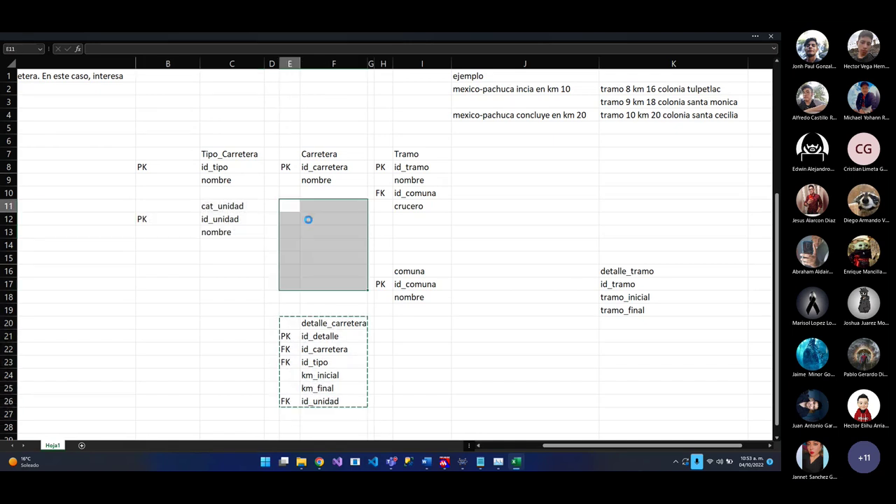
Review the fields of the Tramo table against the comuna and detalle_carretera tables
click(400, 270)
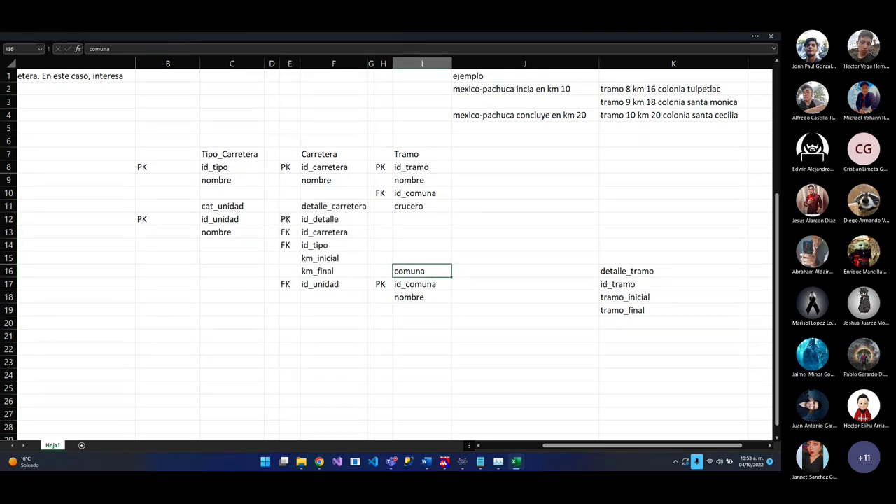
click(505, 228)
click(359, 246)
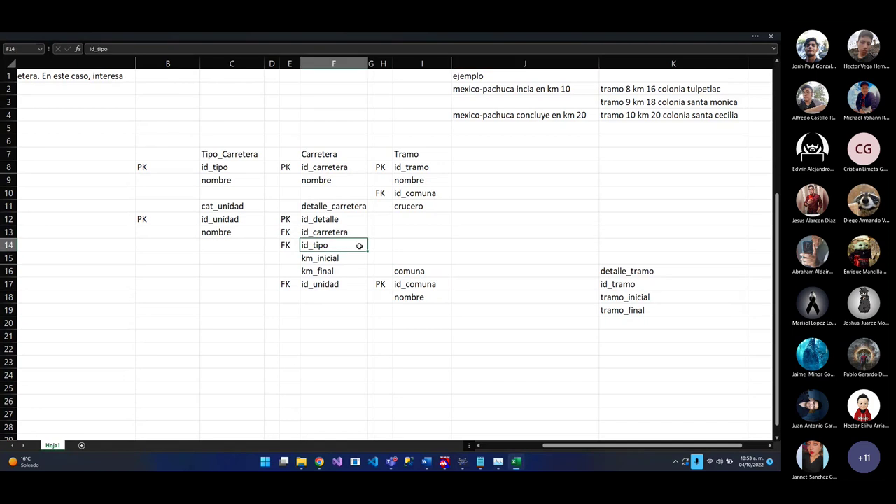
click(398, 158)
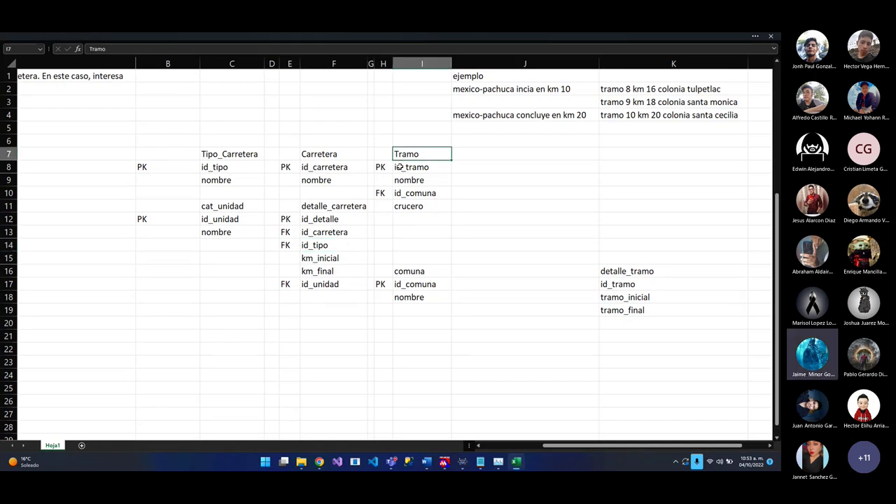
drag(398, 167, 409, 202)
click(474, 225)
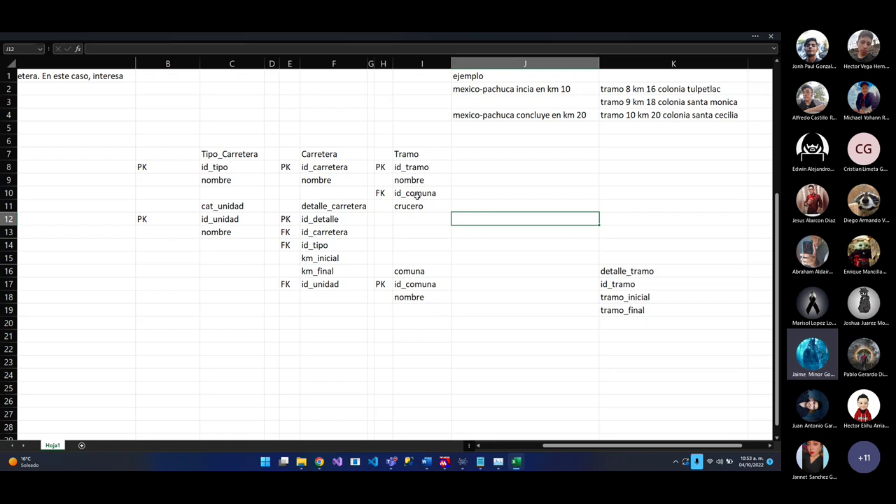
click(402, 158)
drag(347, 206, 341, 284)
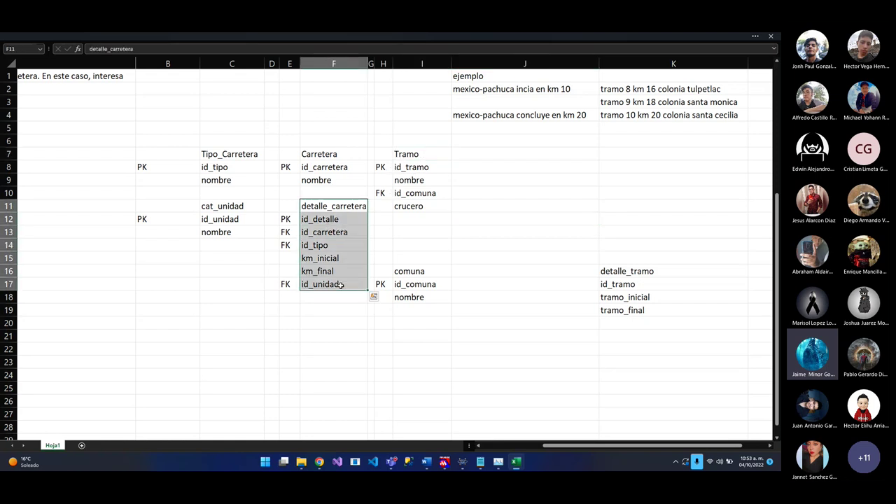
click(341, 284)
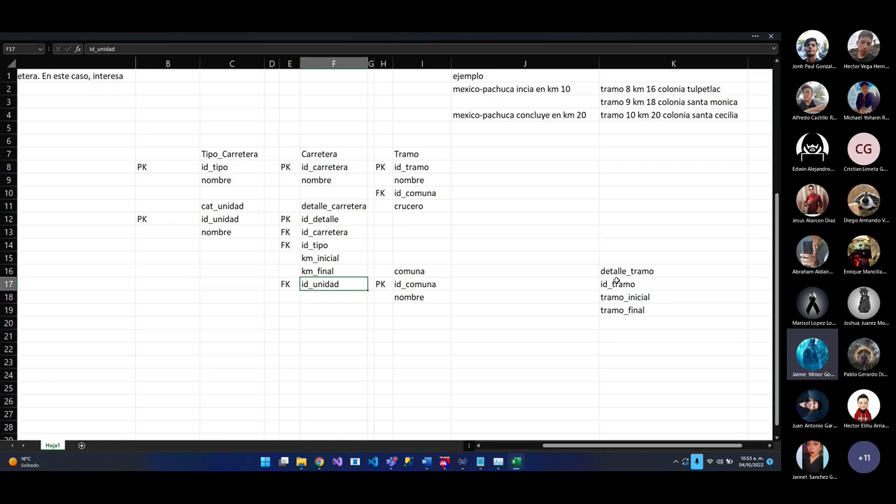
Move the detalle_tramo table up to start at cell K7, level with the Tramo table
drag(621, 274, 631, 306)
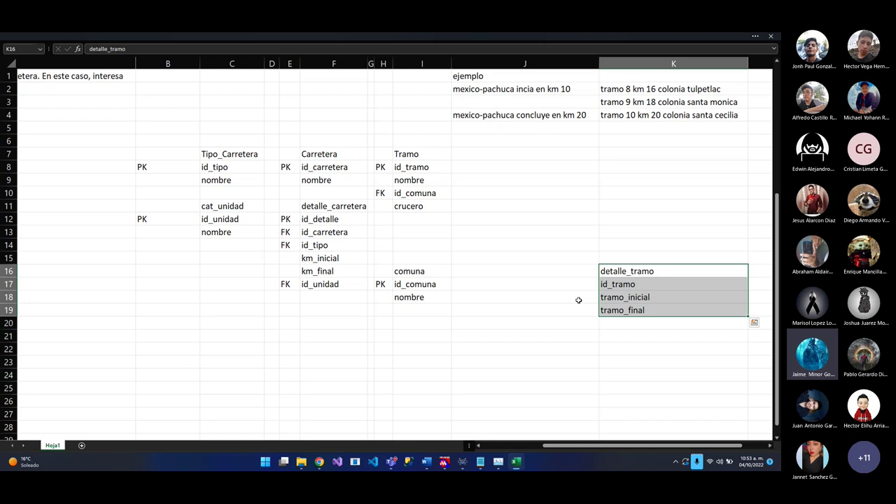
key(ctrl+c)
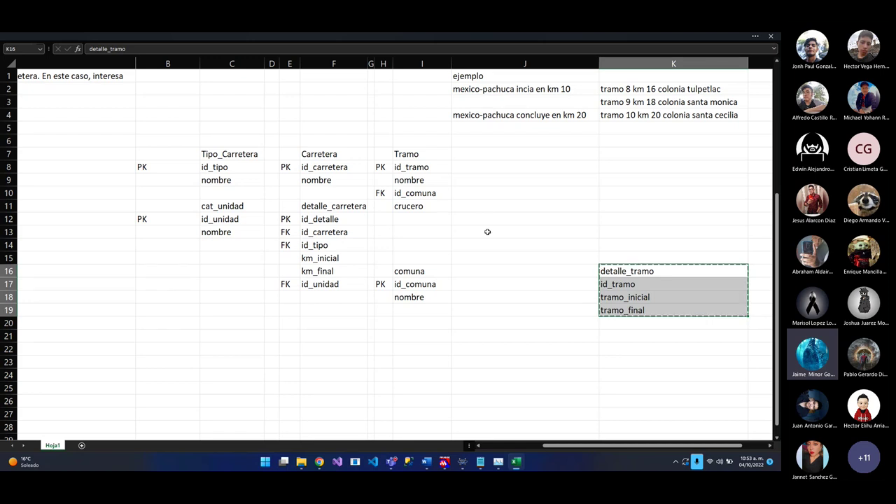
click(490, 156)
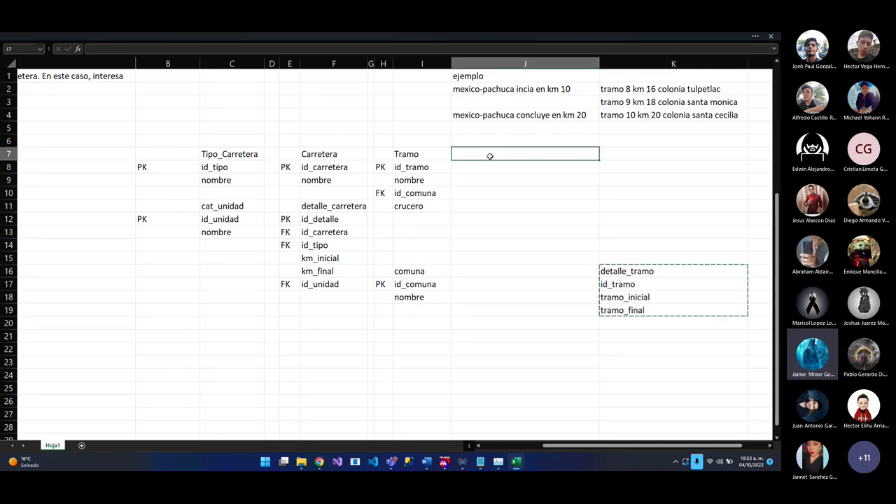
click(620, 156)
key(ctrl+v)
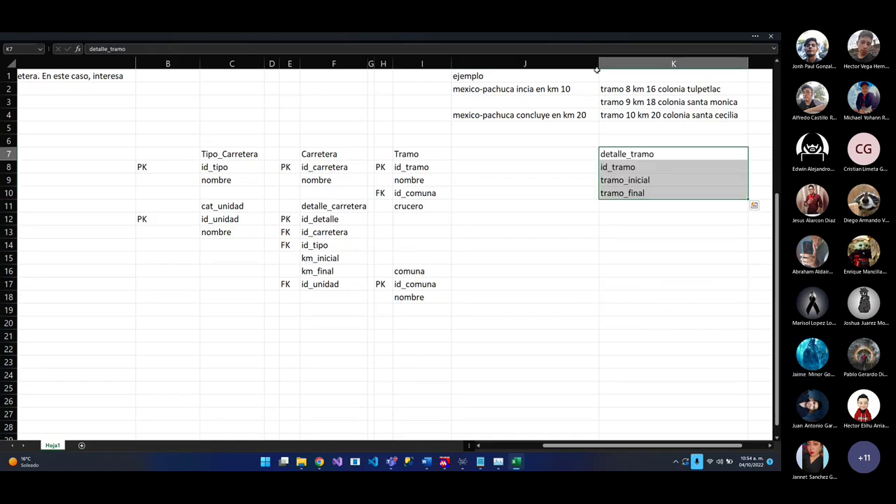
Narrow column J so that detalle_tramo sits right beside the Tramo table
drag(599, 64, 491, 89)
drag(463, 91, 461, 92)
click(441, 172)
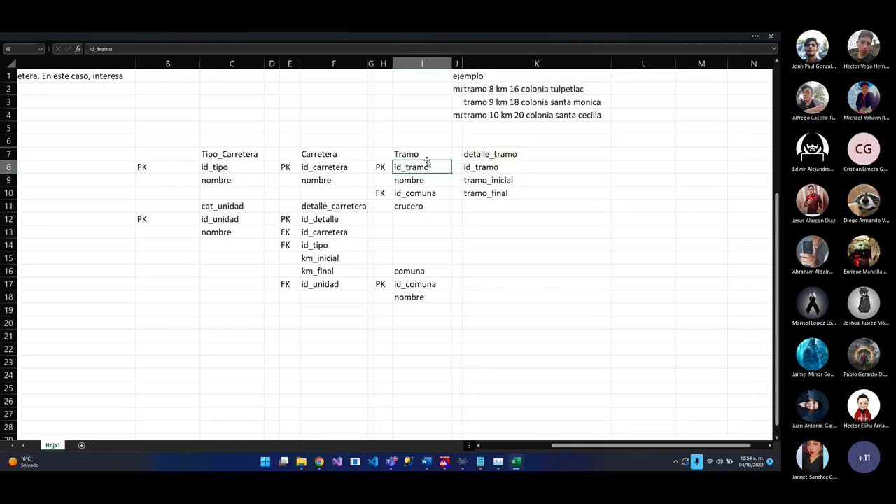
Copy the id_detalle field from detalle_carretera into cell I12, below crucero in the Tramo table
click(424, 154)
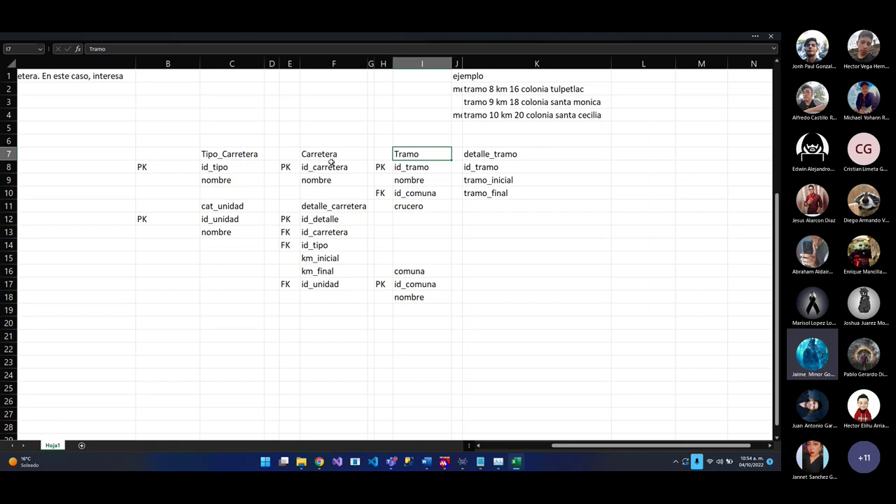
drag(332, 162, 330, 180)
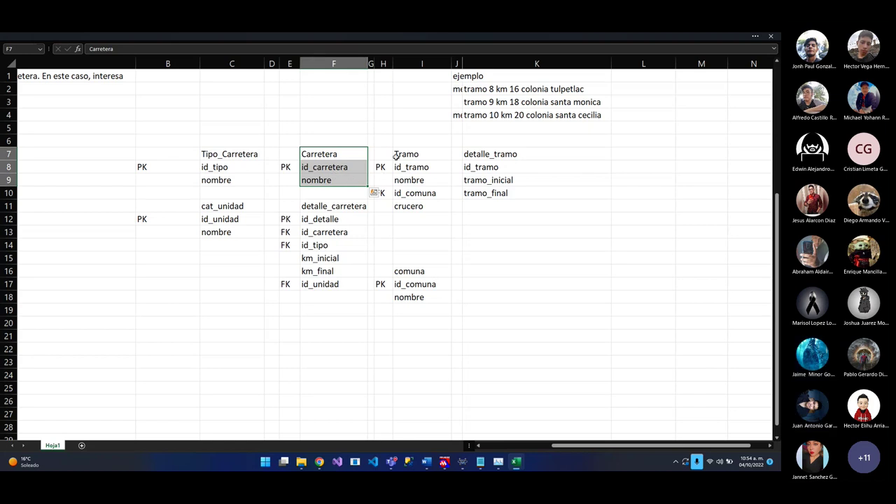
drag(397, 158, 397, 206)
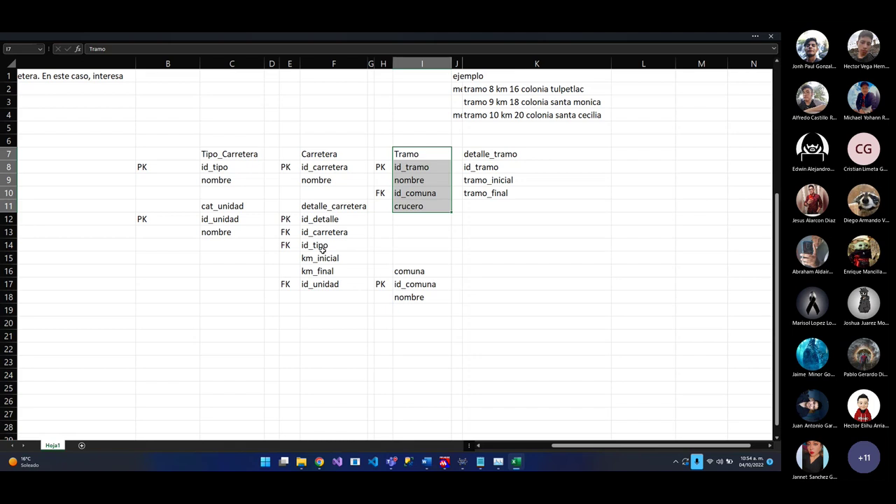
click(327, 224)
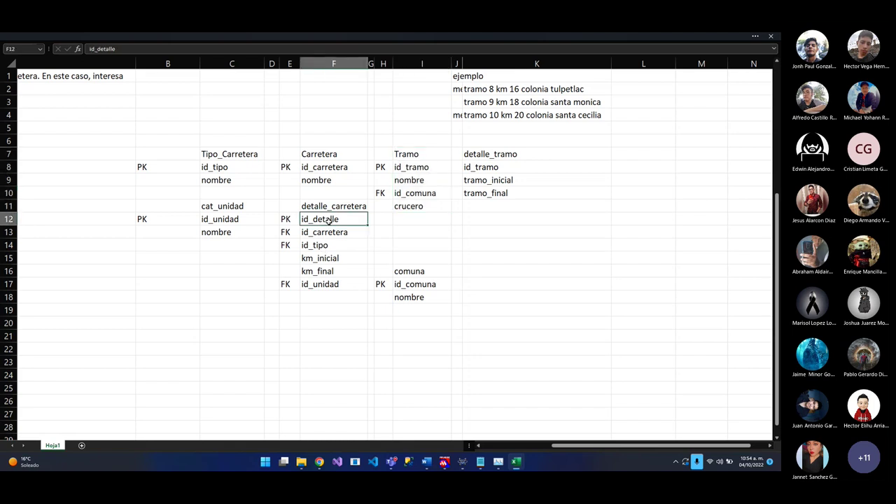
key(ctrl+c)
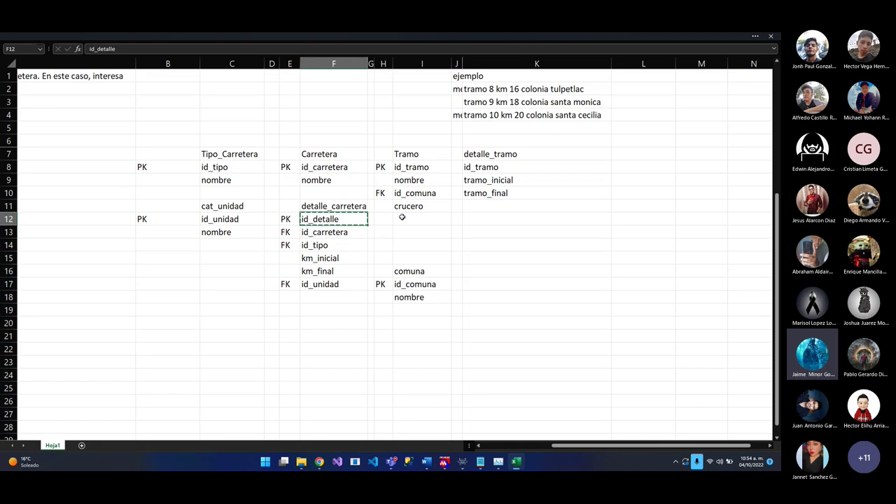
click(481, 207)
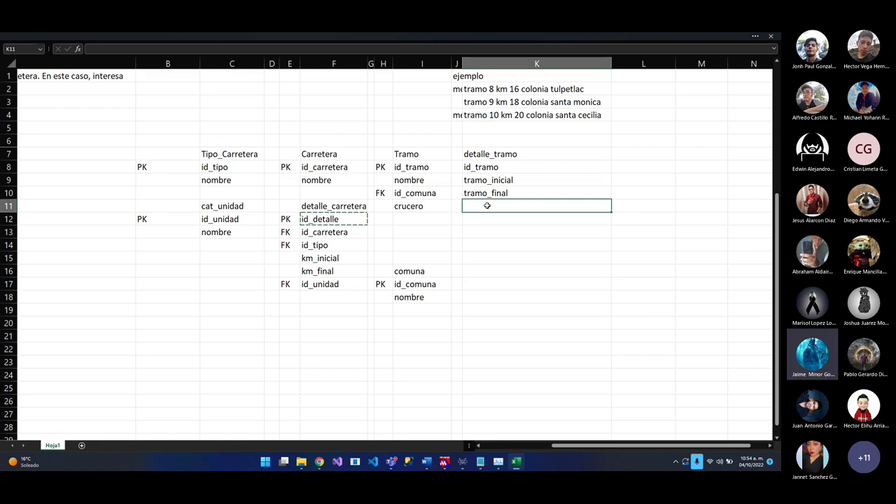
click(436, 218)
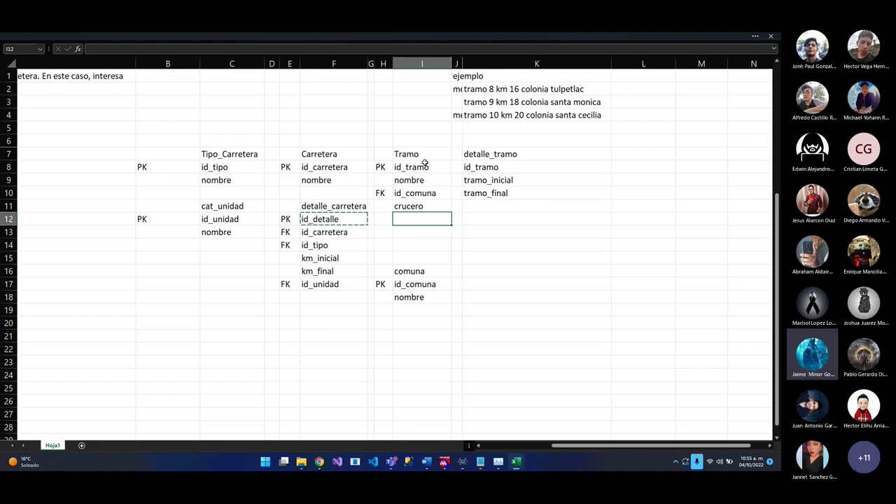
key(ctrl+v)
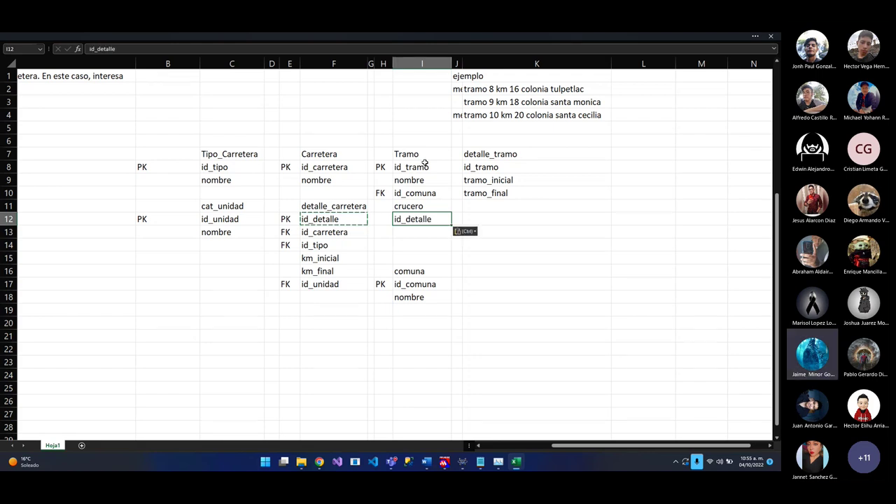
Mark the id_detalle field of the Tramo table as FK in cell H12
key(Left)
text(FK)
key(BackSpace)
key(BackSpace)
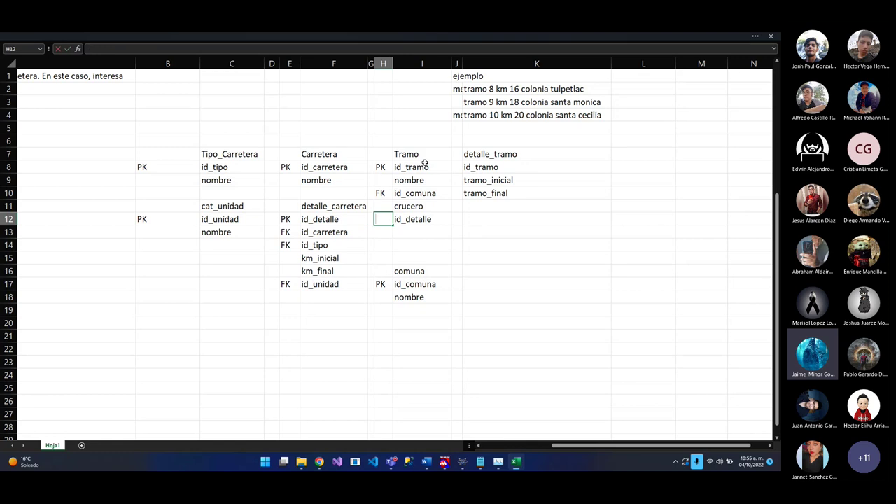
text(FK)
key(Return)
key(Up)
key(Right)
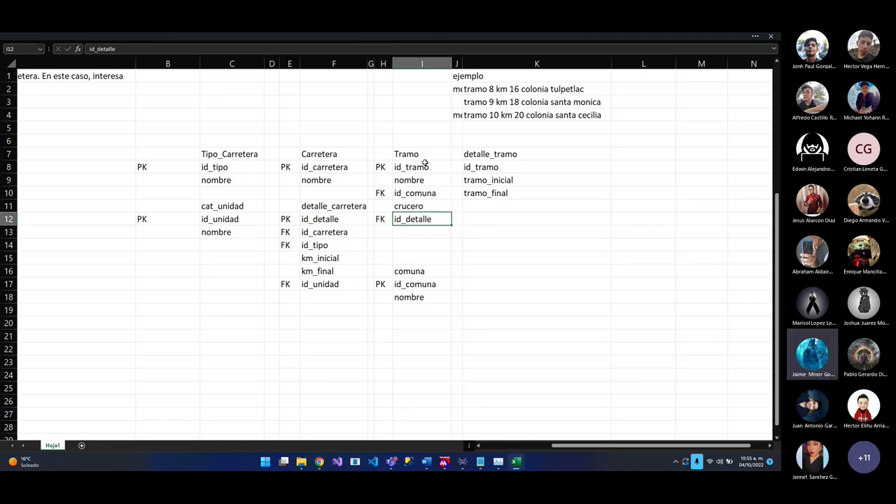
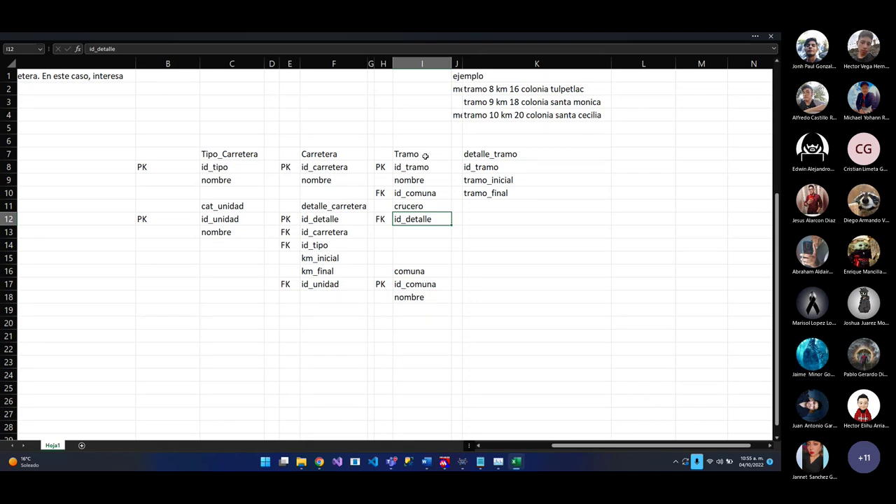
Copy the id_comuna field from the Tramo table into cell K11, below tramo_final in detalle_tramo
click(396, 270)
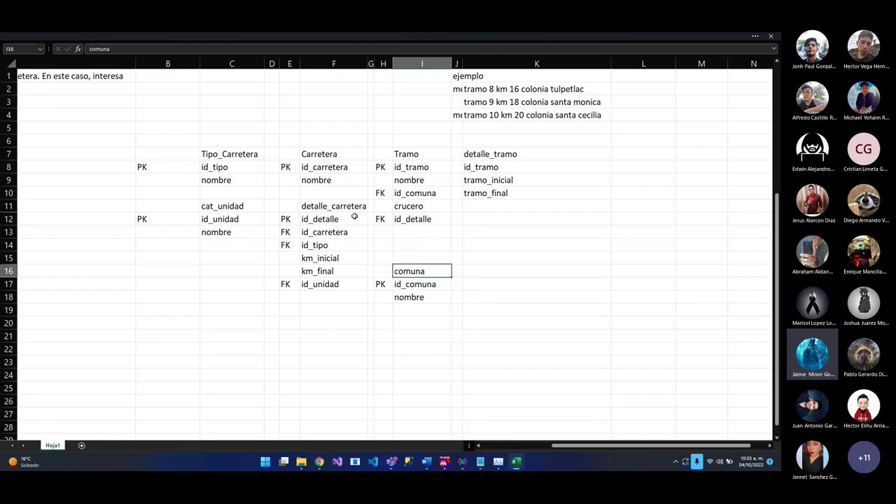
click(416, 190)
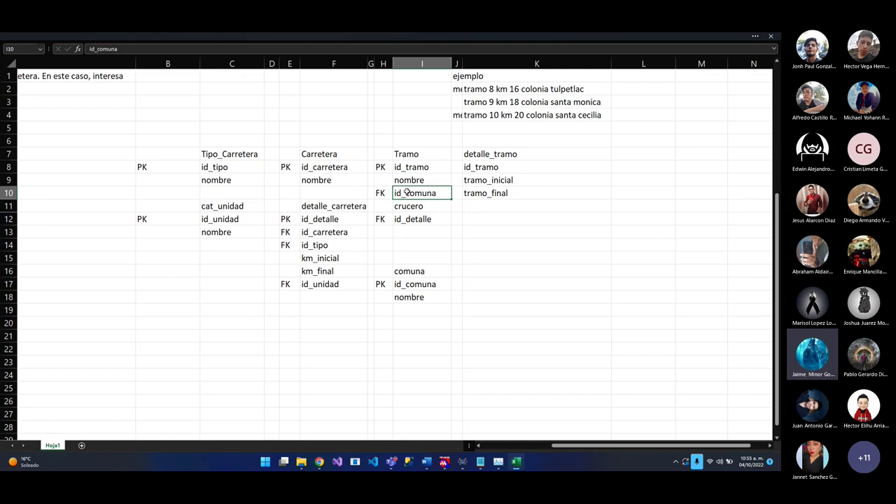
drag(389, 190, 412, 190)
key(ctrl+c)
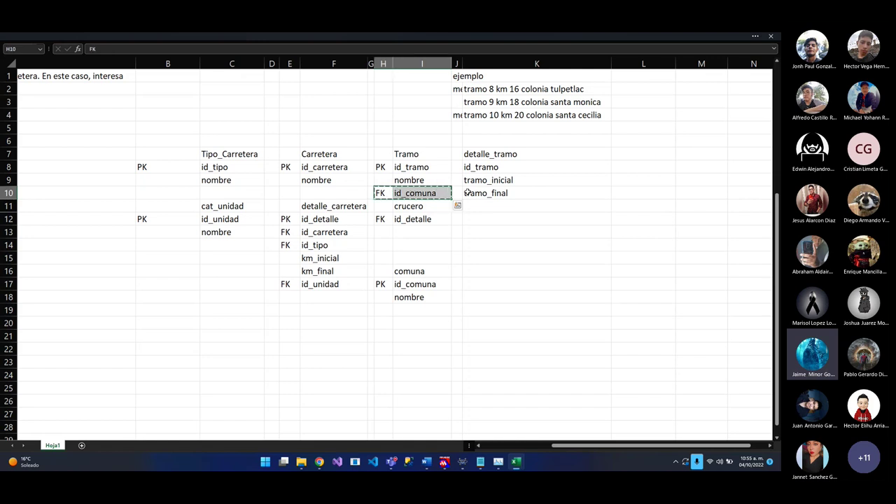
click(479, 206)
click(439, 193)
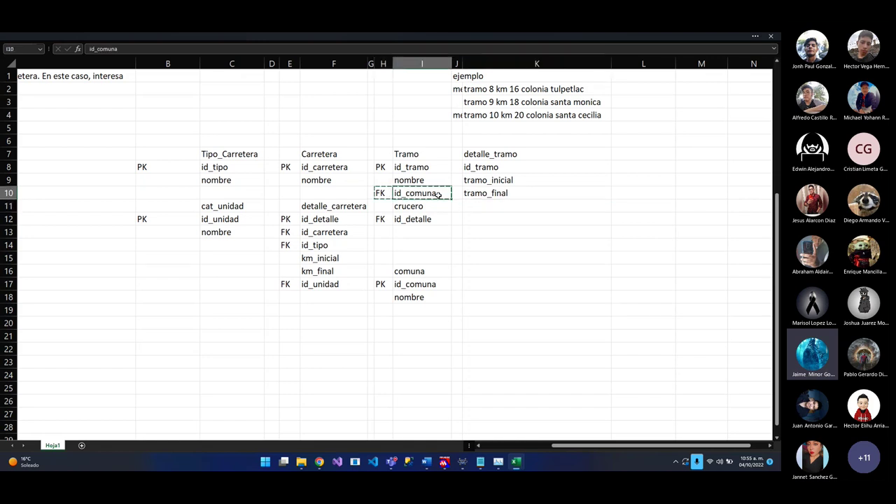
key(ctrl+c)
click(490, 206)
key(ctrl+v)
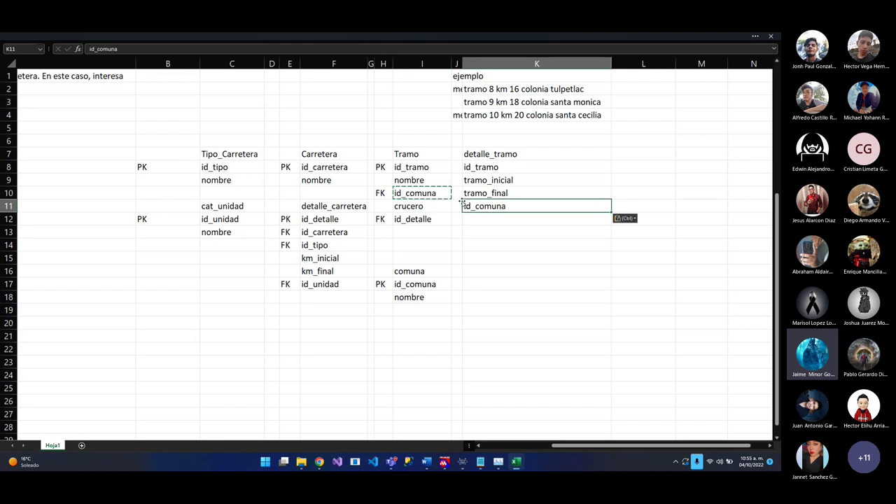
Insert an empty column at J between Tramo and detalle_tramo and narrow it to a thin spacer
mouse_move(463, 201)
mouse_down()
mouse_move(457, 206)
mouse_move(468, 206)
mouse_up()
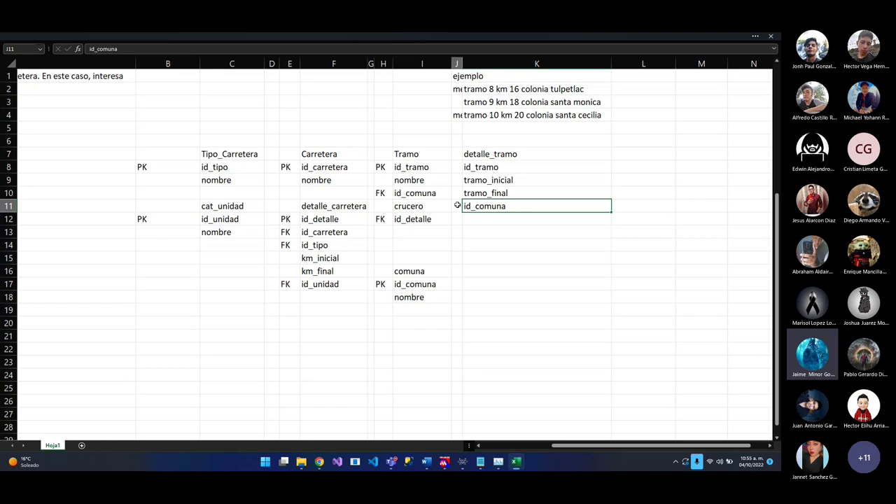
key(ctrl+space)
scroll(461, 200, up, 3)
key(ctrl+plus)
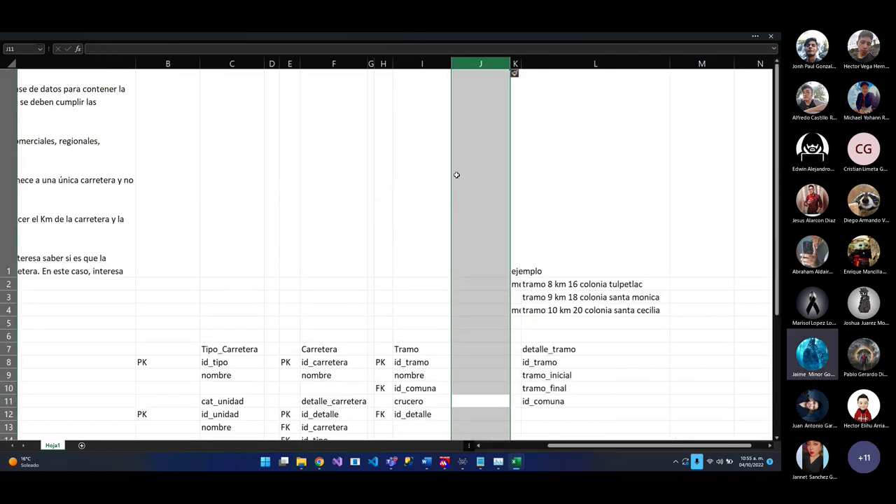
click(491, 156)
scroll(499, 120, down, 2)
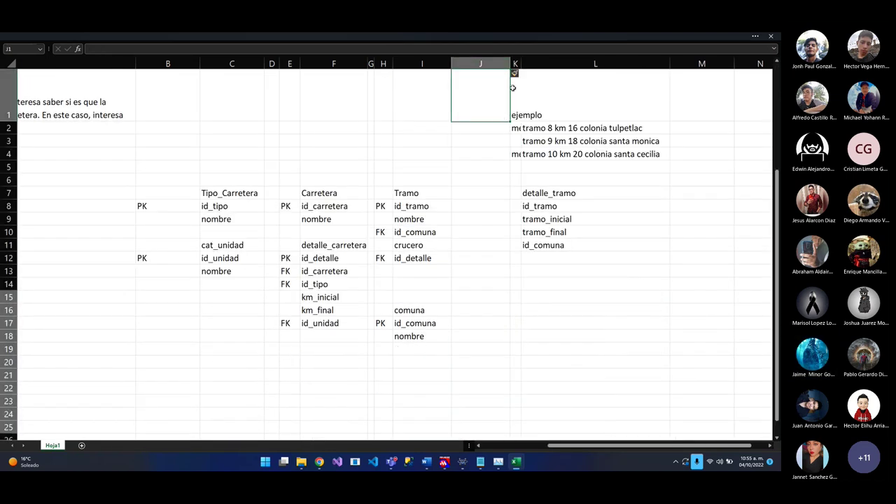
drag(510, 65, 464, 102)
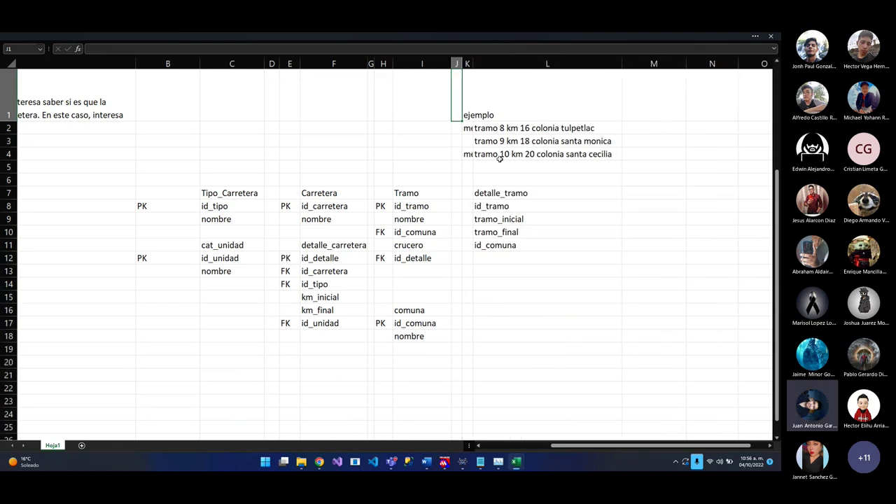
Mark id_comuna in detalle_tramo as FK in cell K11 and widen column K to fit the key markers
click(467, 244)
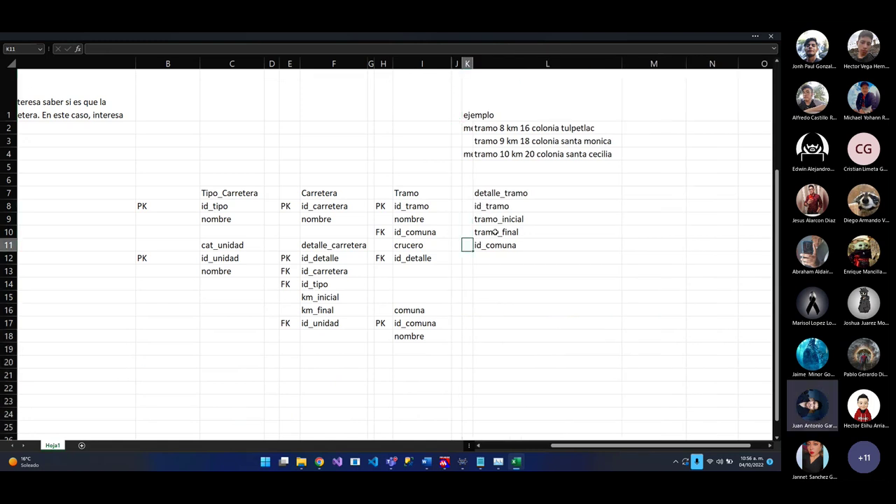
text(f)
key(BackSpace)
text(FK)
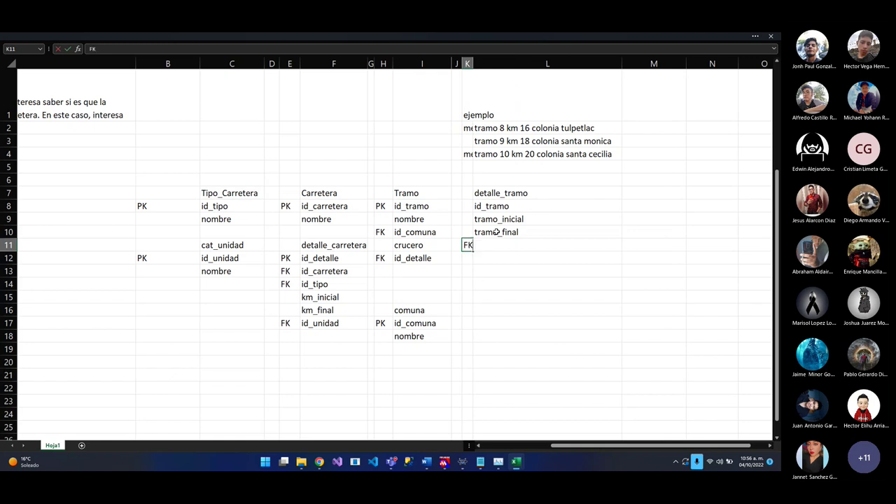
key(Return)
drag(469, 63, 480, 63)
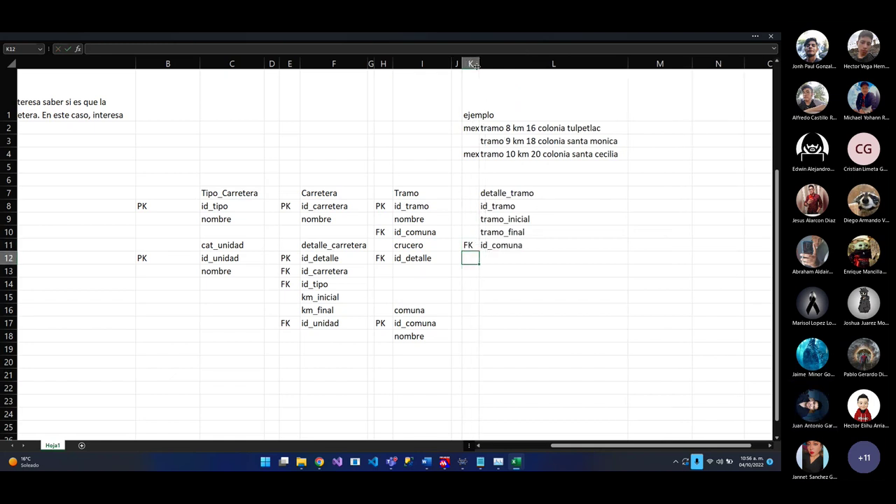
Mark the id_tramo field of detalle_tramo as FK in cell K8
click(504, 245)
click(475, 207)
text(PK)
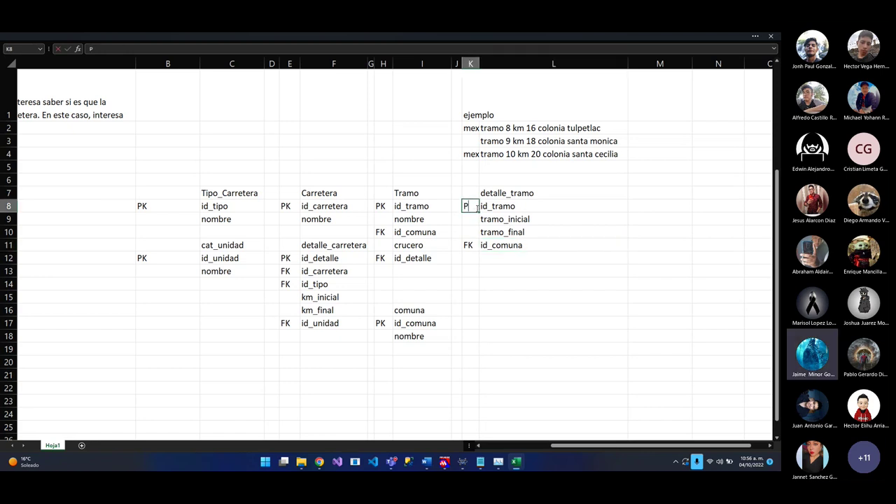
key(Return)
drag(470, 208, 532, 220)
click(473, 208)
text(FK)
key(Return)
Copy the detalle_tramo fields with their key markers one row down, starting at cell K9
drag(471, 206, 517, 250)
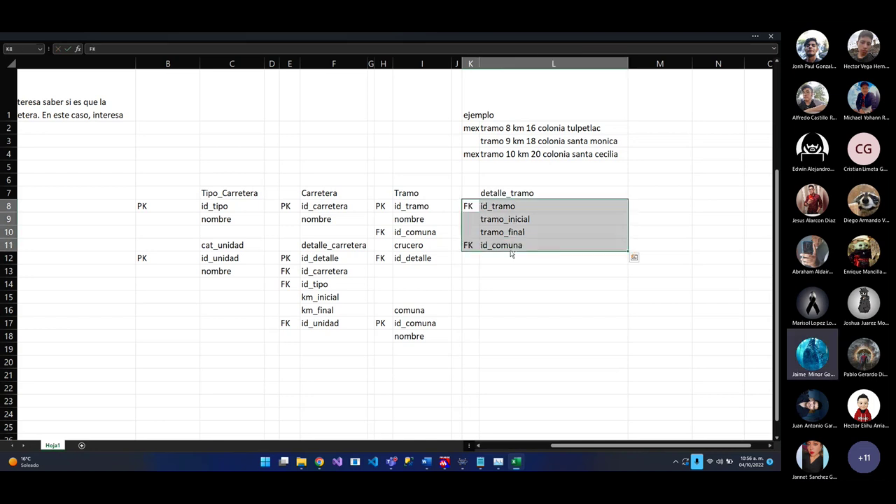
key(ctrl+c)
click(475, 220)
key(ctrl+v)
Replace the first detalle_tramo row with a PK marker in K8 and the field id_detalle in L8
click(474, 207)
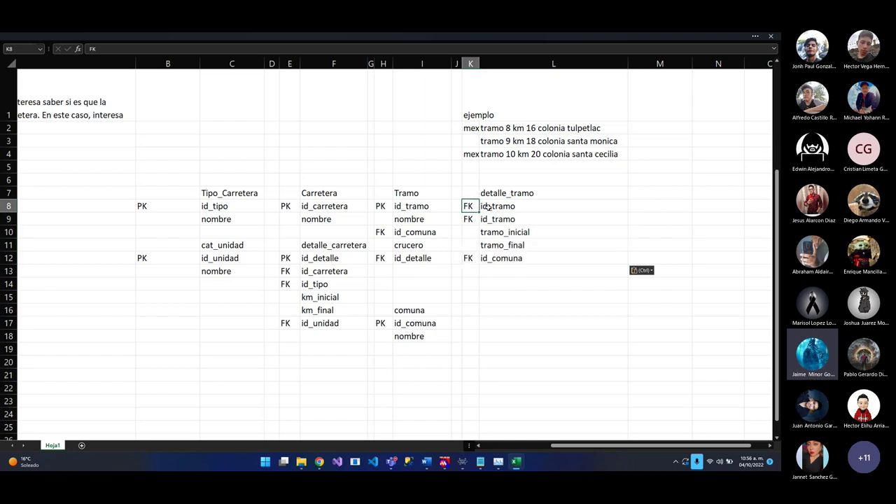
text(PK)
click(488, 207)
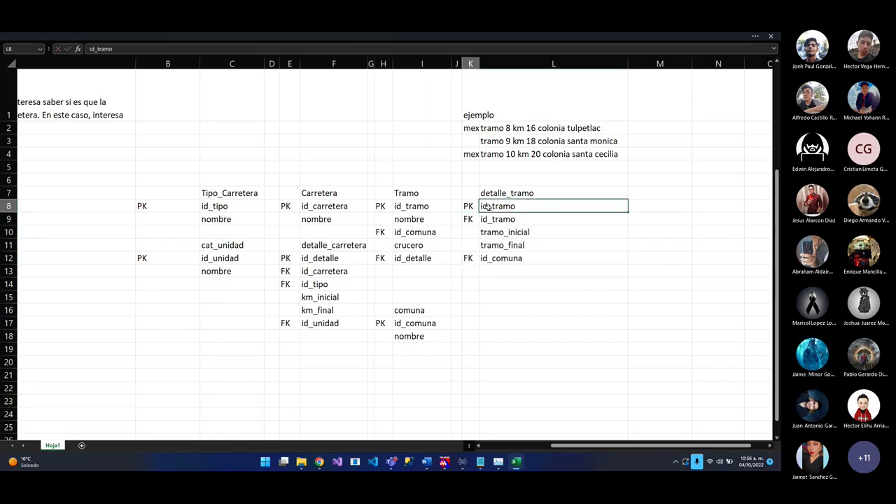
text(it)
key(BackSpace)
text(d_detalle)
key(Return)
key(Left)
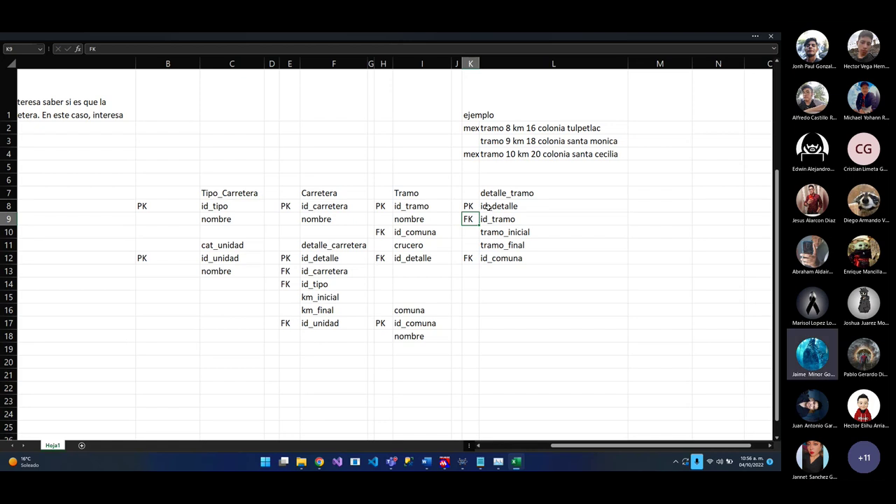
Rename the primary key field of detalle_tramo in L8 as id_detalle_tramo
double_click(530, 207)
text(tramo)
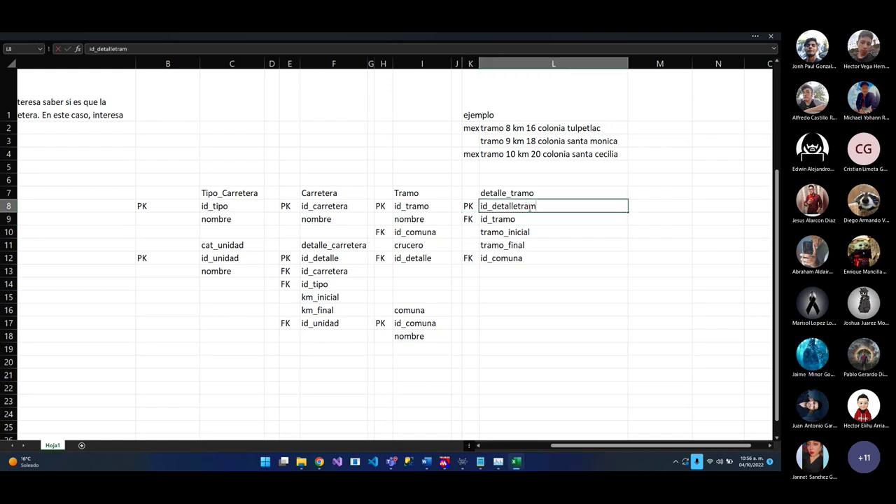
key(Return)
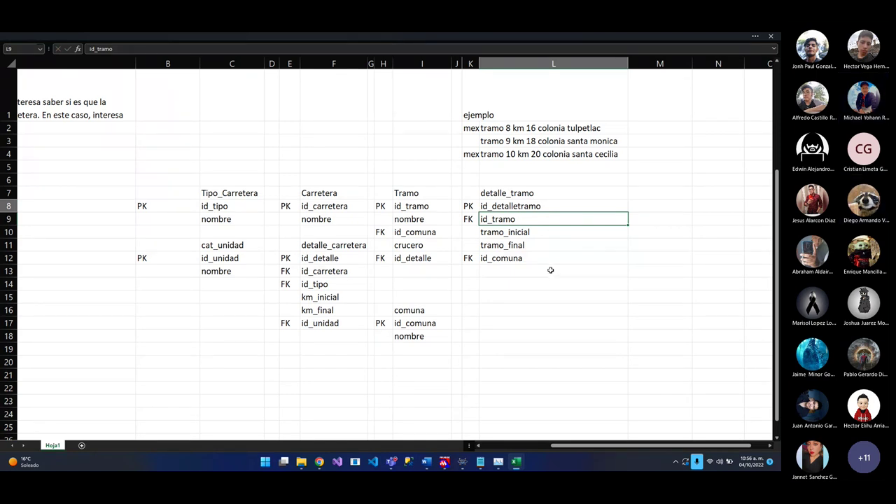
double_click(520, 206)
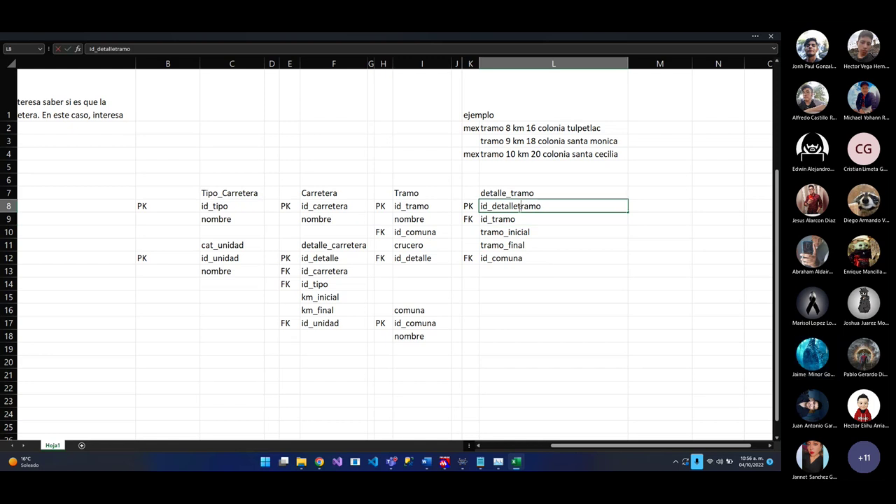
text(_)
key(Return)
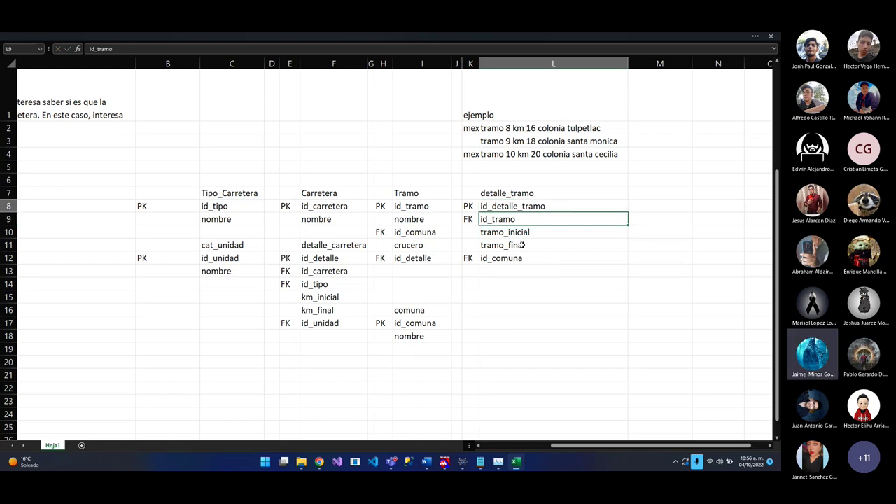
Compare the id_comuna foreign key of detalle_tramo with the primary key of the comuna table
drag(473, 262, 525, 259)
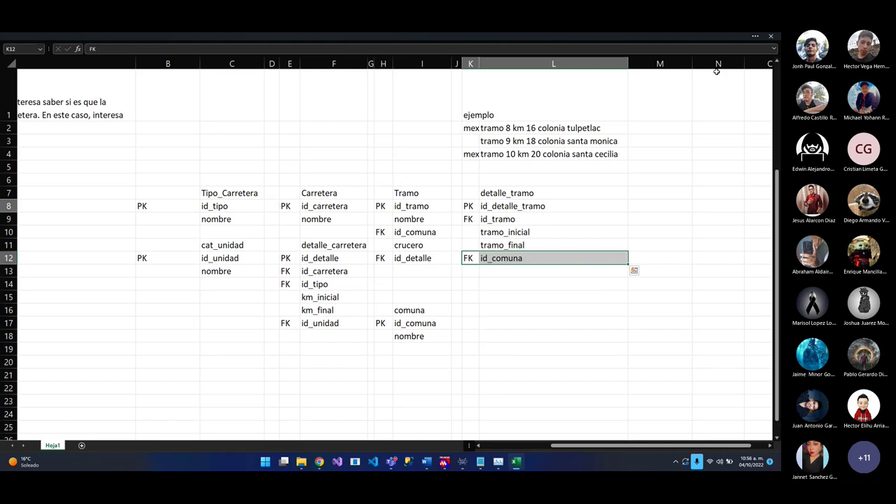
click(434, 323)
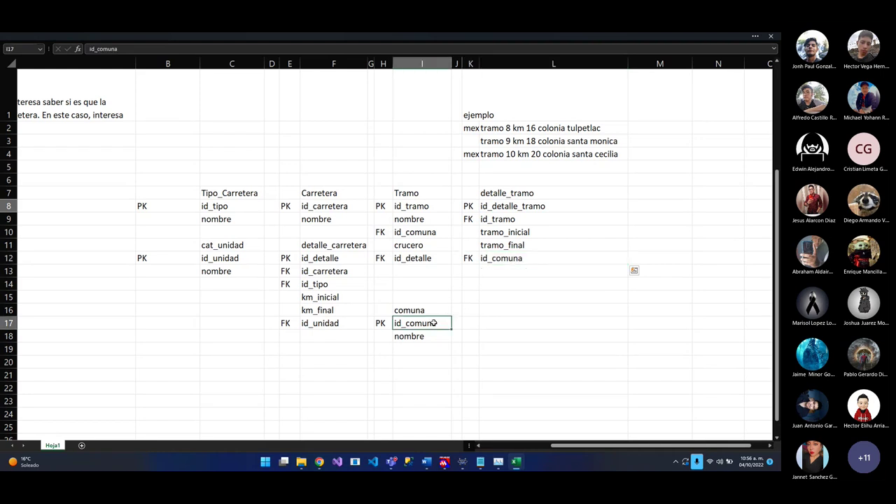
key(ctrl+v)
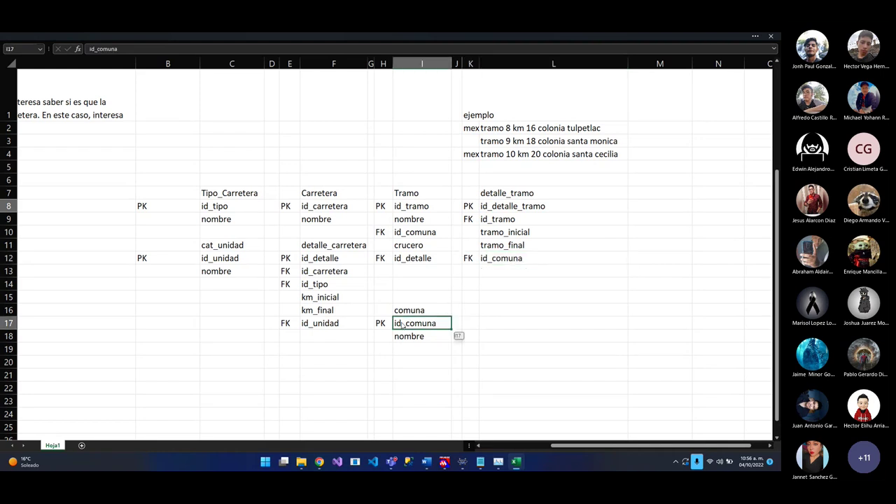
Move the comuna table with its PK marker from H16:I18 to the range starting at cell N7
mouse_move(403, 325)
mouse_down()
mouse_move(385, 311)
mouse_move(411, 324)
mouse_move(410, 336)
mouse_up()
key(ctrl+z)
key(ctrl+c)
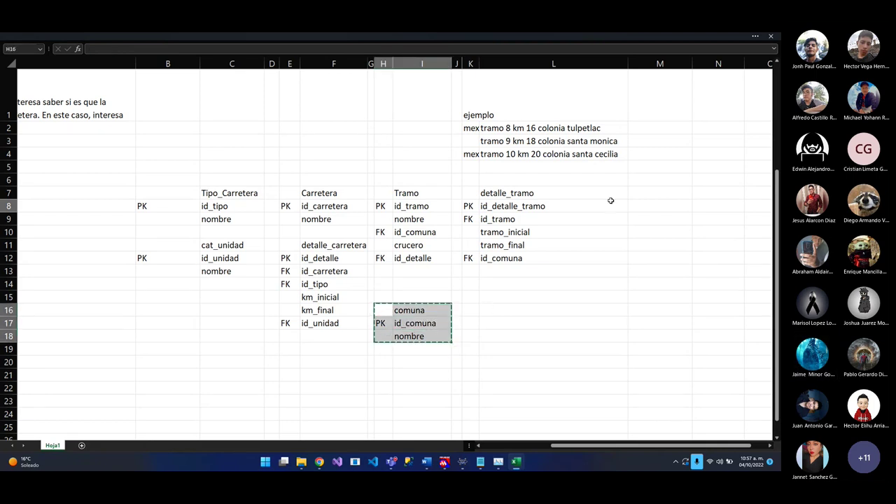
click(704, 191)
key(ctrl+v)
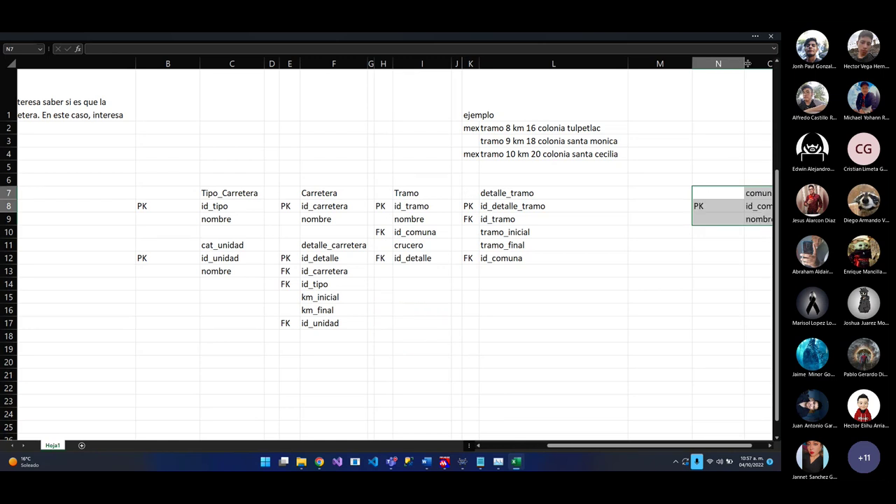
Narrow columns N and M to bring the comuna table closer to detalle_tramo
click(735, 112)
drag(745, 64, 709, 101)
scroll(686, 226, down, 3)
click(676, 245)
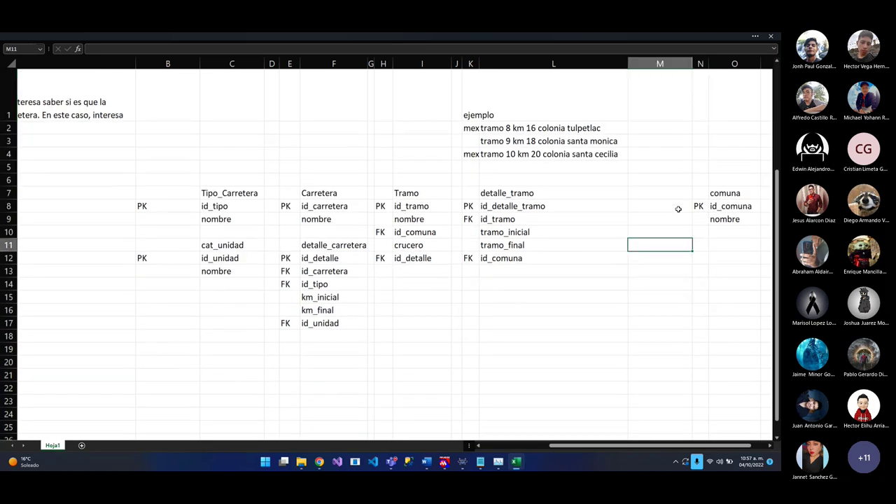
click(647, 205)
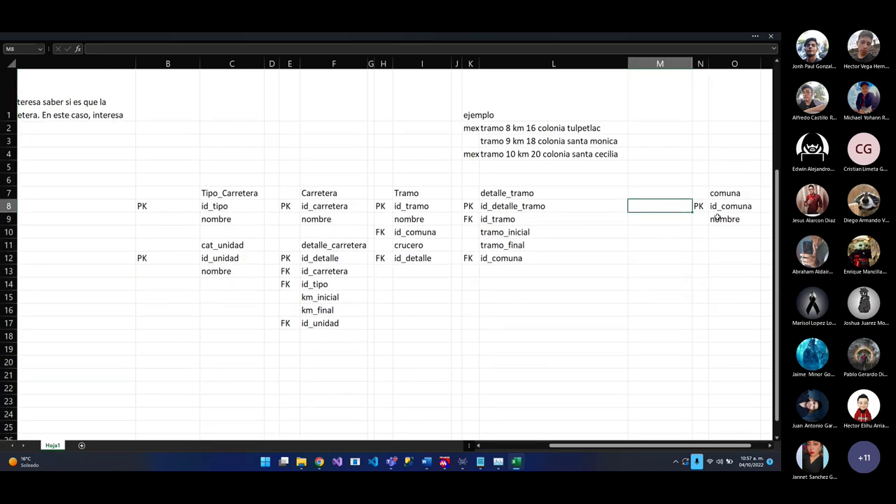
click(711, 280)
drag(692, 63, 638, 100)
click(653, 234)
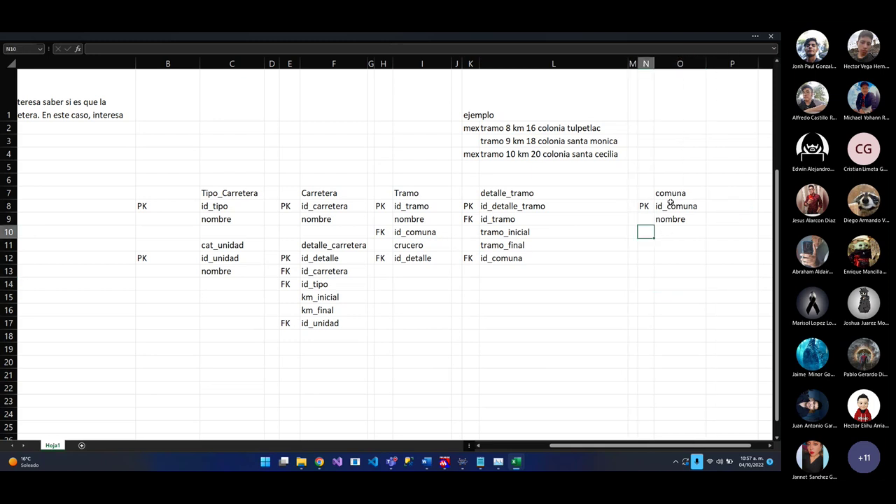
click(669, 240)
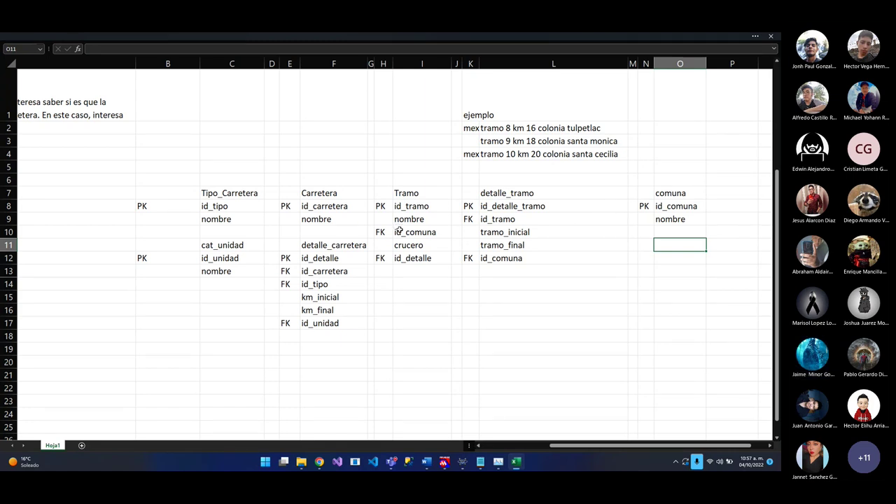
Rename the Tipo_Carretera table heading in C7 as CTipo_Carretera
drag(237, 209, 237, 219)
click(238, 196)
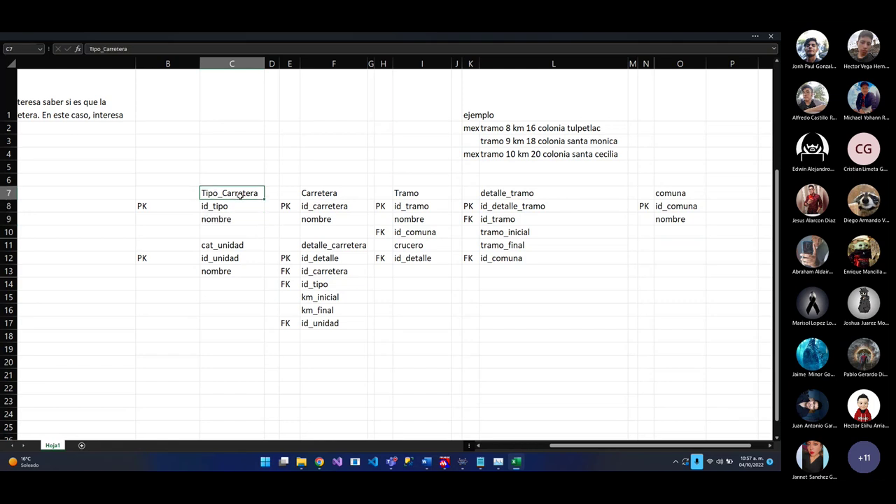
drag(144, 196, 226, 221)
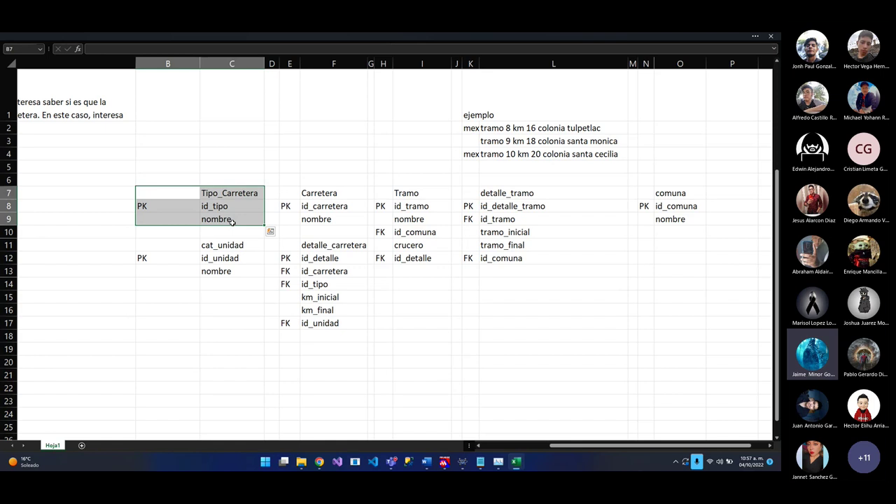
double_click(219, 195)
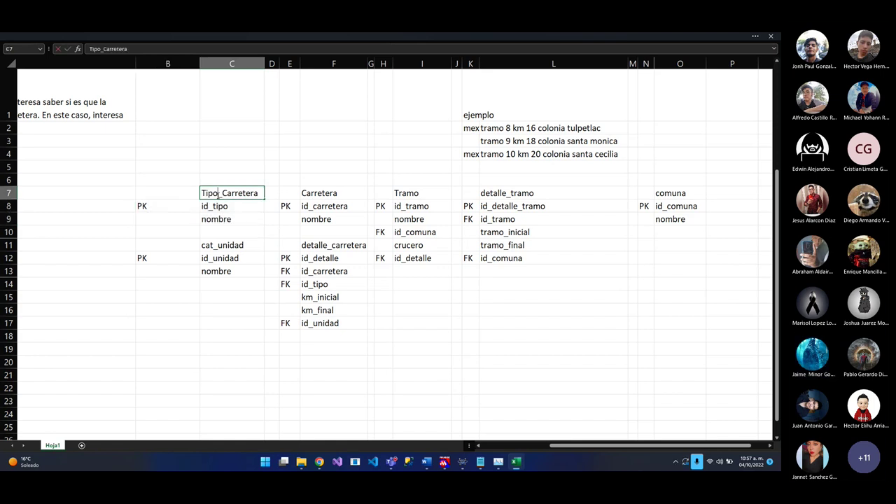
key(Home)
text(Cat_)
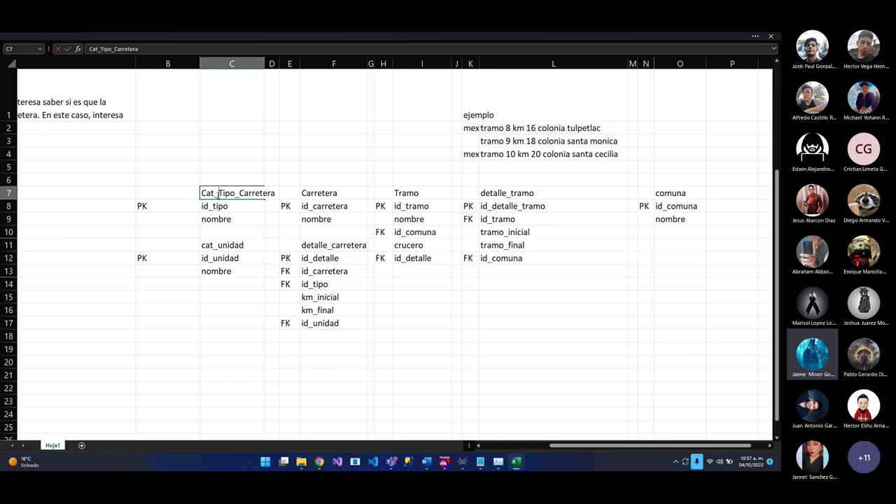
key(BackSpace)
key(BackSpace)
key(BackSpace)
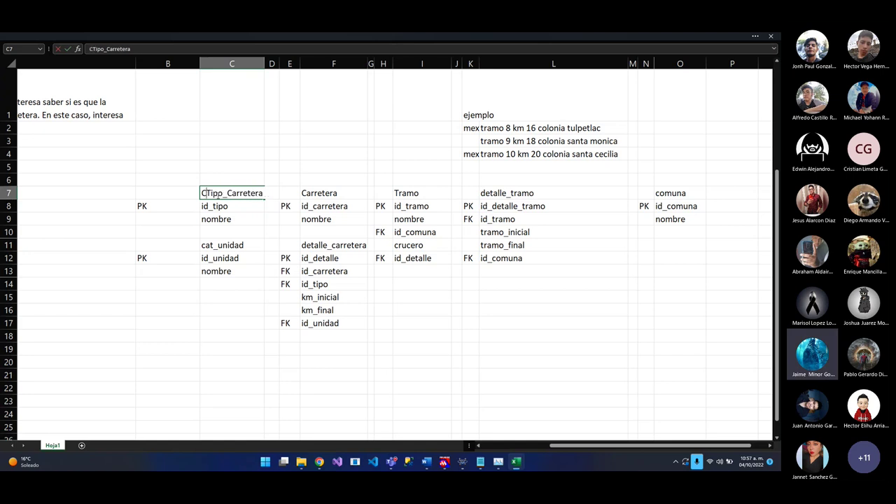
key(Return)
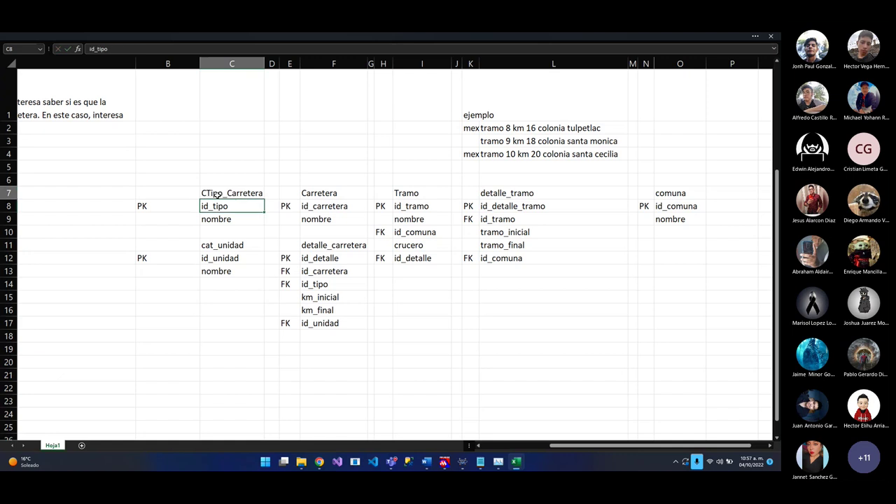
Rename the cat_unidad table heading in C11 as CUnidad
click(247, 246)
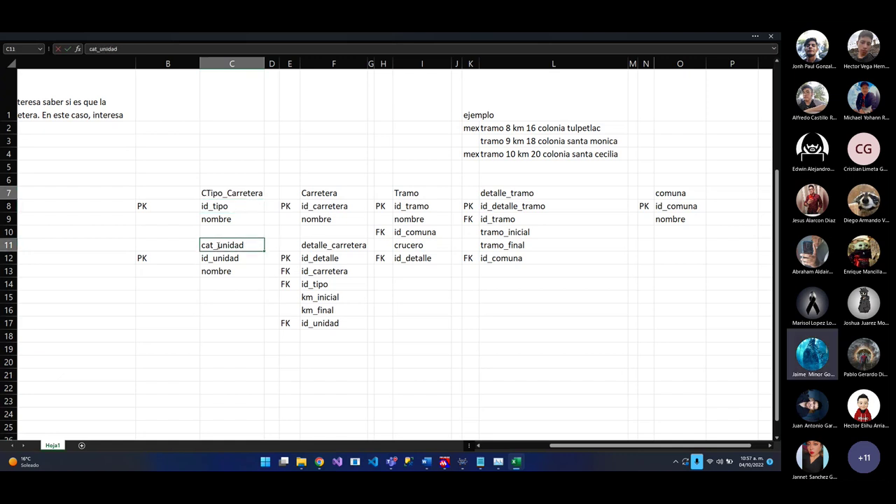
key(BackSpace)
key(ctrl+z)
key(BackSpace)
key(BackSpace)
key(BackSpace)
key(BackSpace)
key(BackSpace)
text(CU)
key(Return)
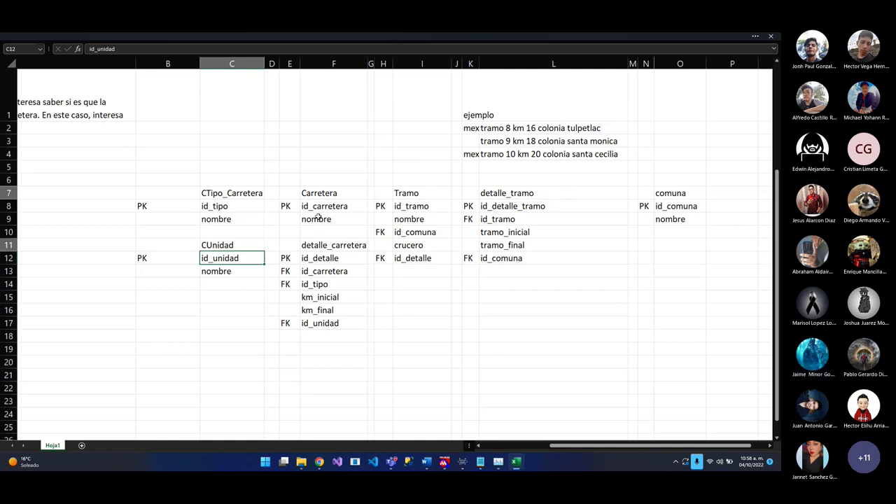
Rename the Carretera table heading in F7 as MCarretera
click(340, 194)
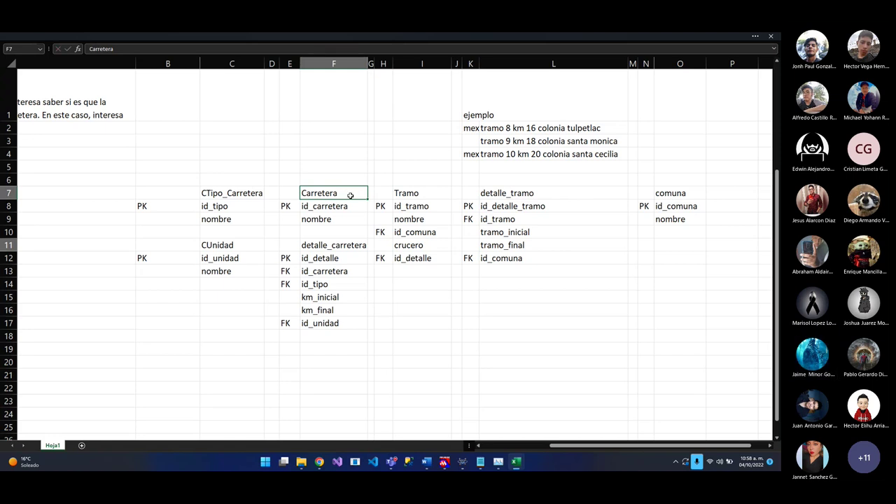
key(Down)
key(Up)
key(Down)
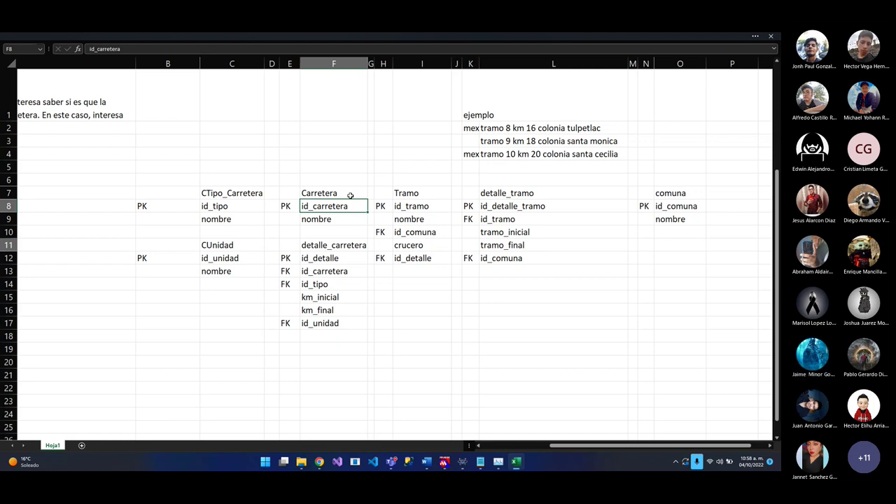
click(350, 195)
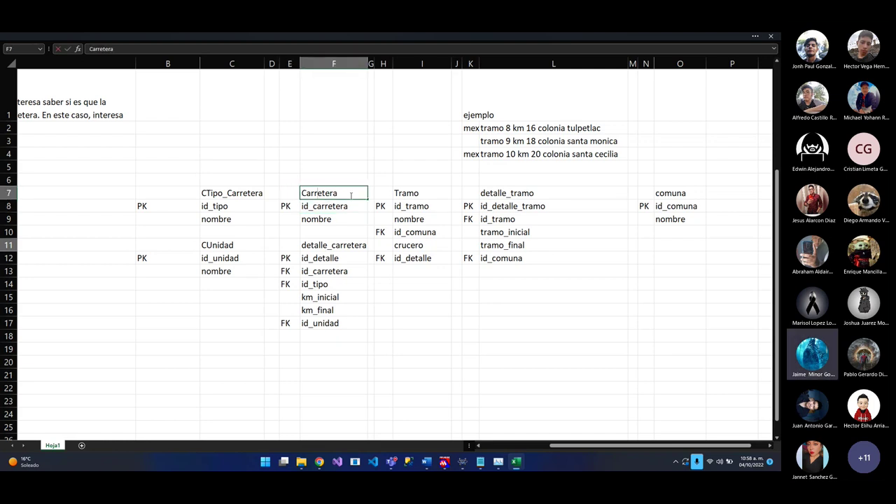
double_click(351, 195)
key(Home)
text(M)
key(Return)
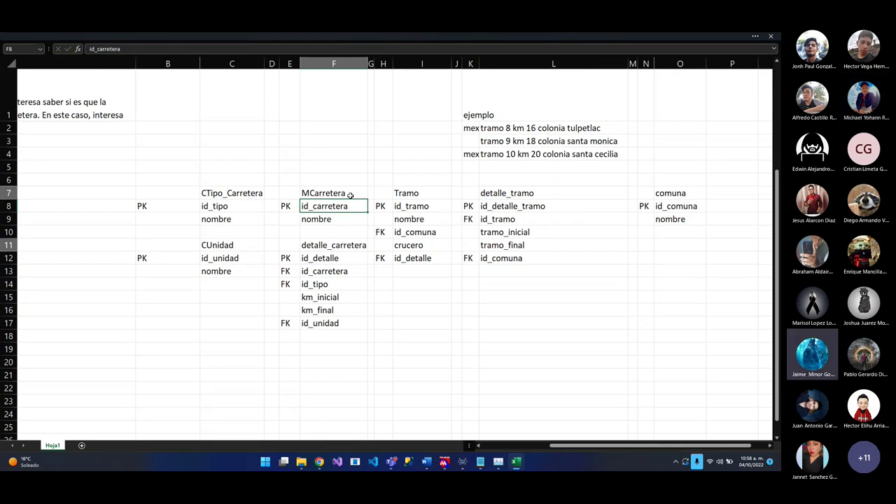
Rename the detalle_carretera table heading in F11 as Dcarretera
key(Down)
key(Down)
key(Down)
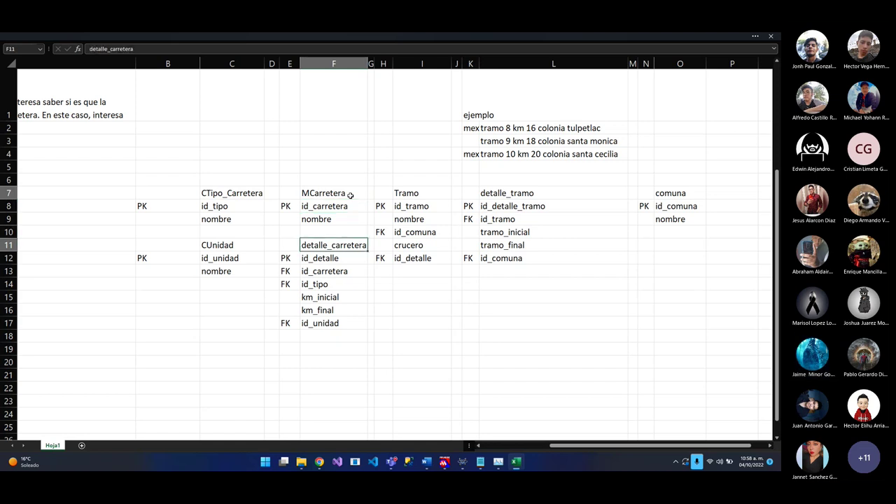
key(F2)
key(Left)
key(Left)
key(Left)
key(Left)
key(Left)
key(Left)
key(Left)
key(Left)
key(Left)
key(BackSpace)
key(BackSpace)
key(BackSpace)
key(BackSpace)
key(BackSpace)
key(BackSpace)
key(BackSpace)
key(BackSpace)
text(D)
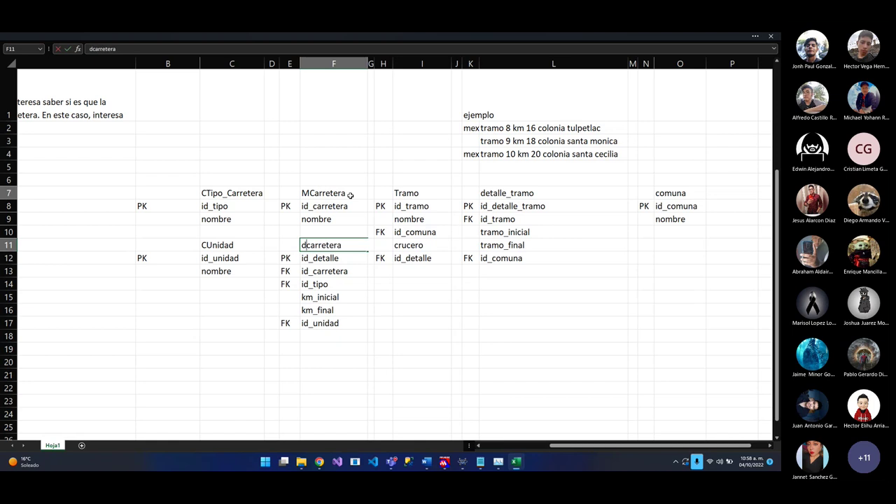
key(Return)
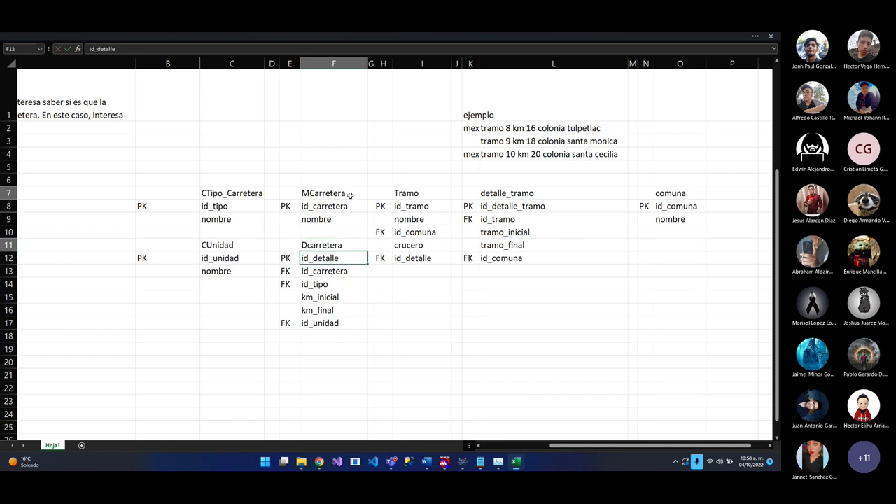
Rename the detalle_tramo table heading in L7 as Dtramo
click(512, 194)
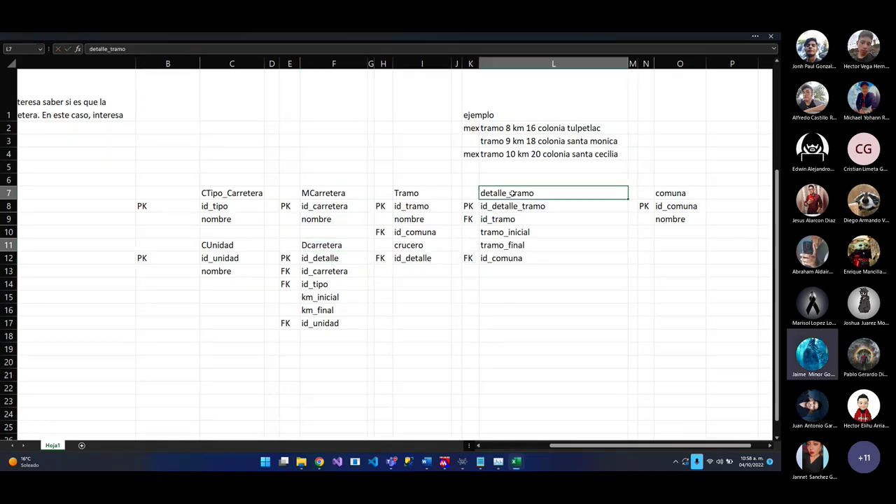
key(F2)
text(2)
key(BackSpace)
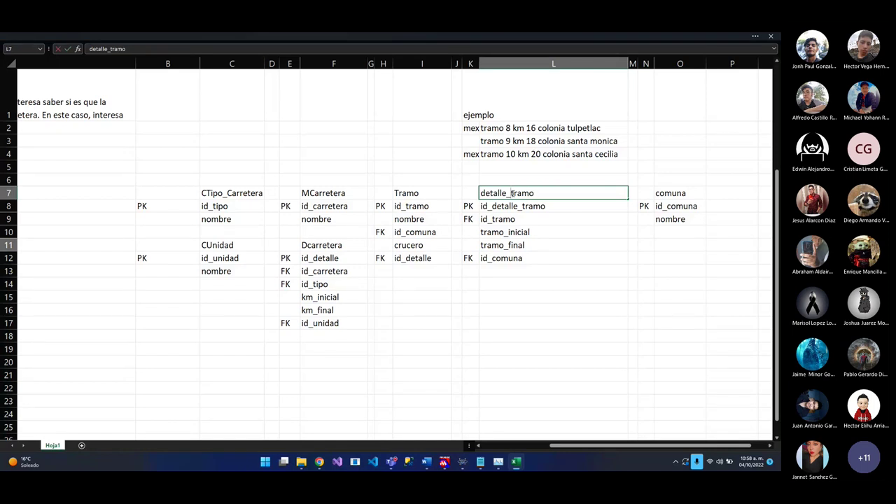
key(BackSpace)
key(BackSpace)
key(BackSpace)
key(BackSpace)
key(BackSpace)
key(BackSpace)
key(BackSpace)
key(BackSpace)
text(D)
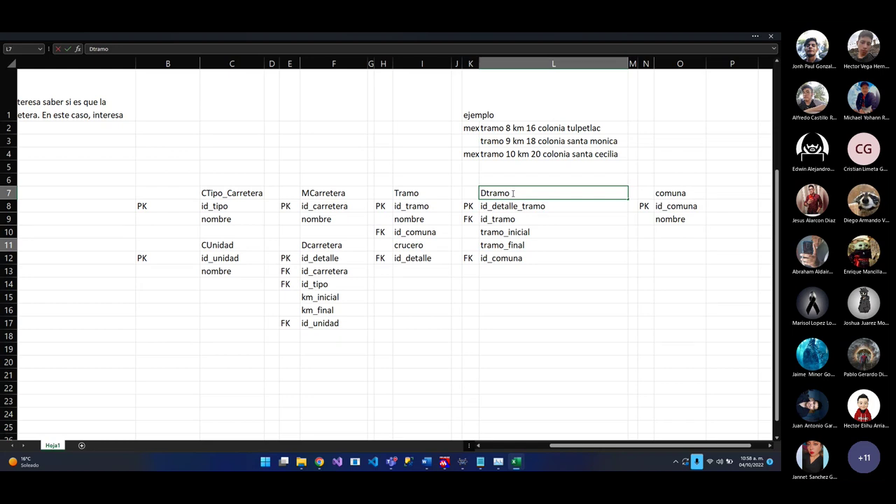
key(Return)
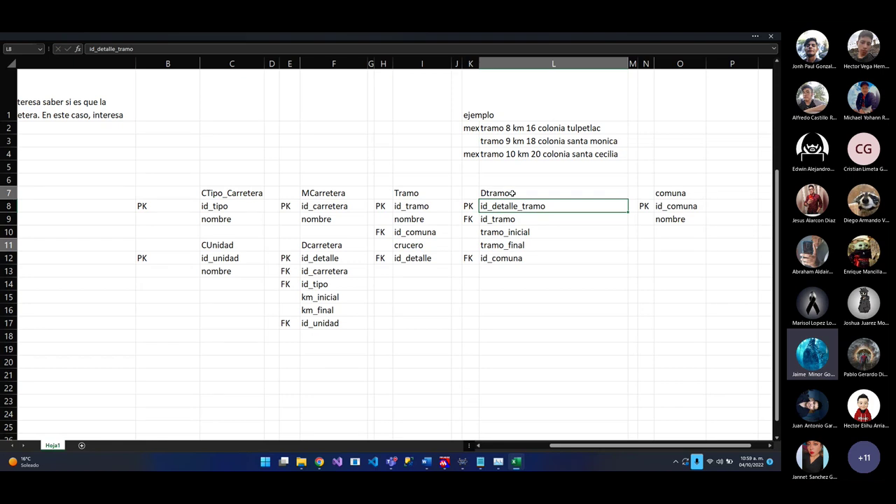
Rename the Tramo table heading in I7 as MTramo
click(515, 194)
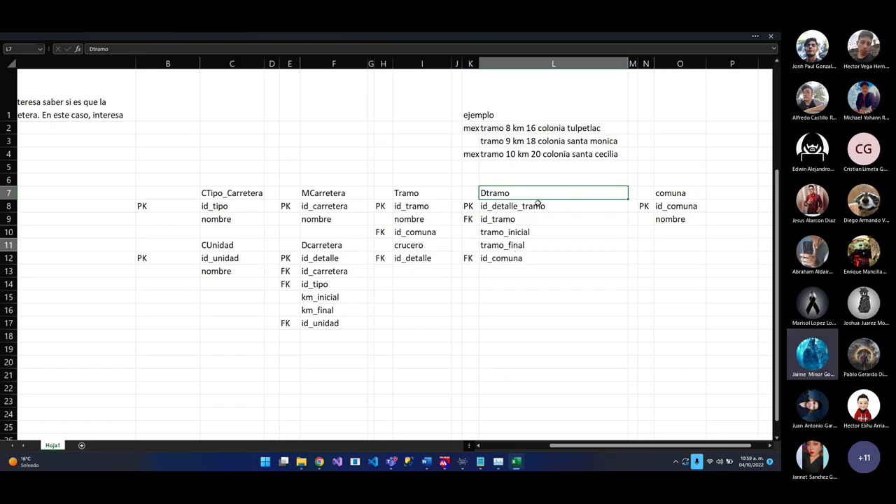
click(420, 192)
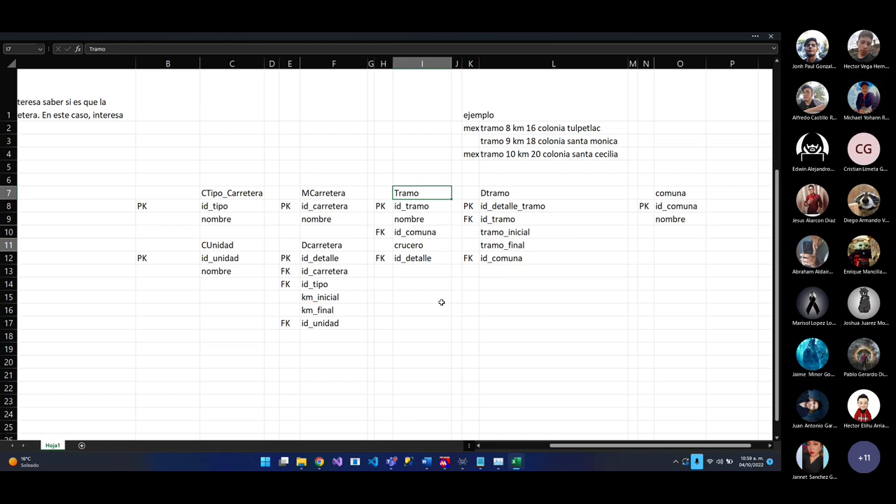
text(M)
key(Return)
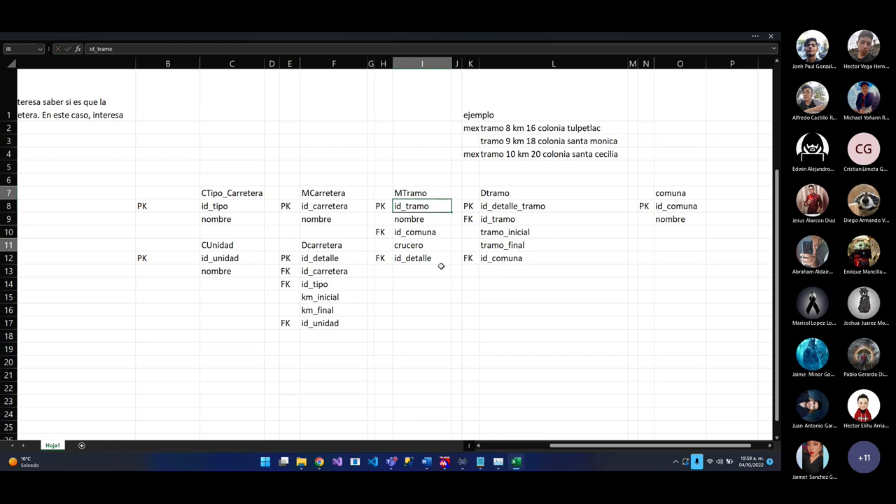
Rename the comuna table heading in O7 as Mcomuna
click(670, 194)
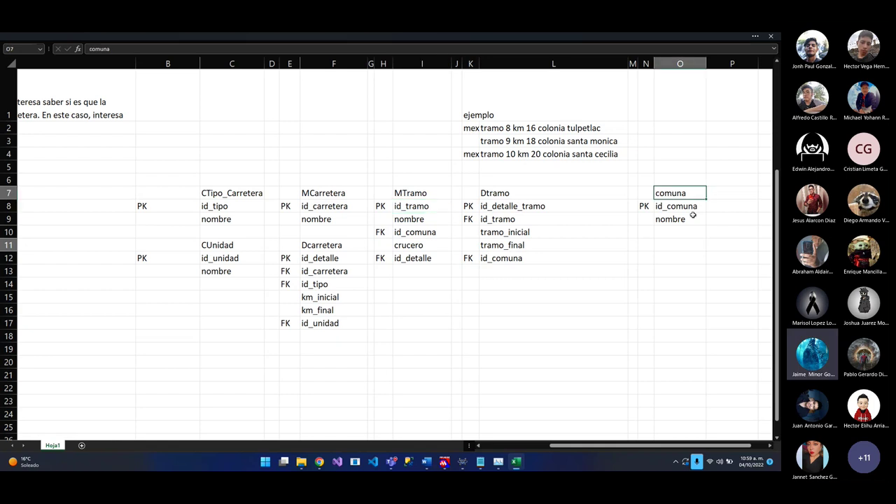
key(F2)
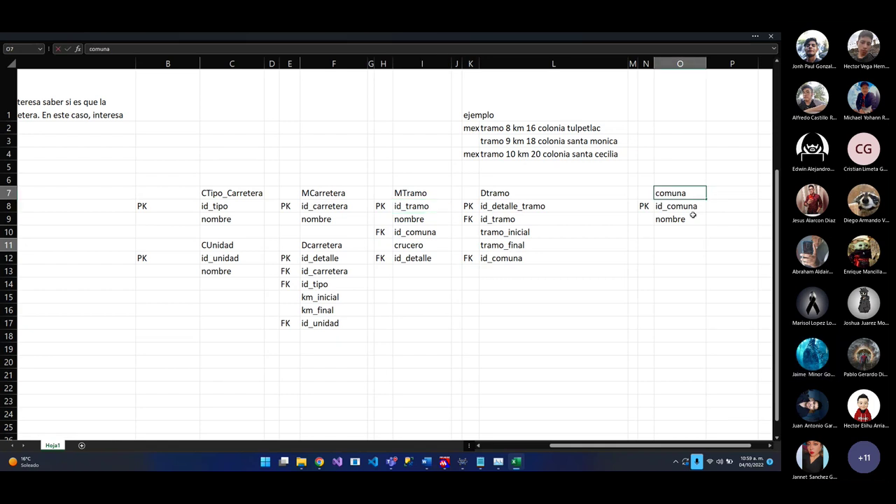
key(Home)
text(C)
key(BackSpace)
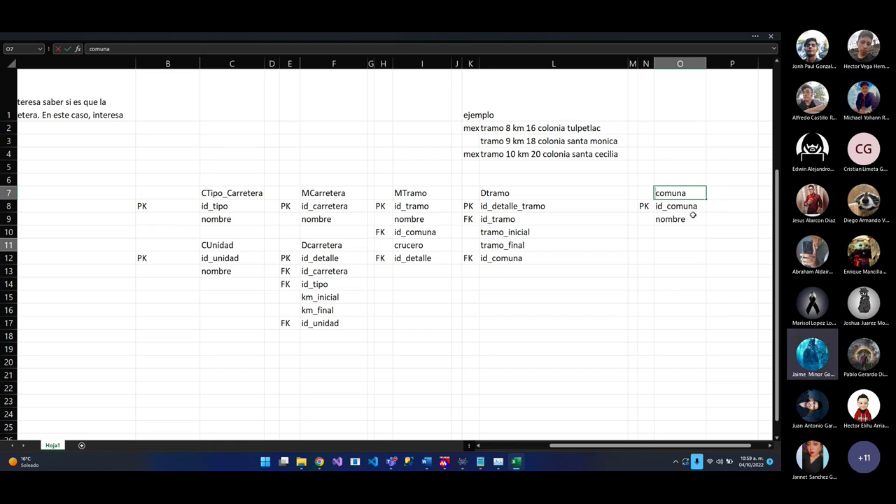
text(c)
key(BackSpace)
text(C)
key(BackSpace)
text(M)
key(Return)
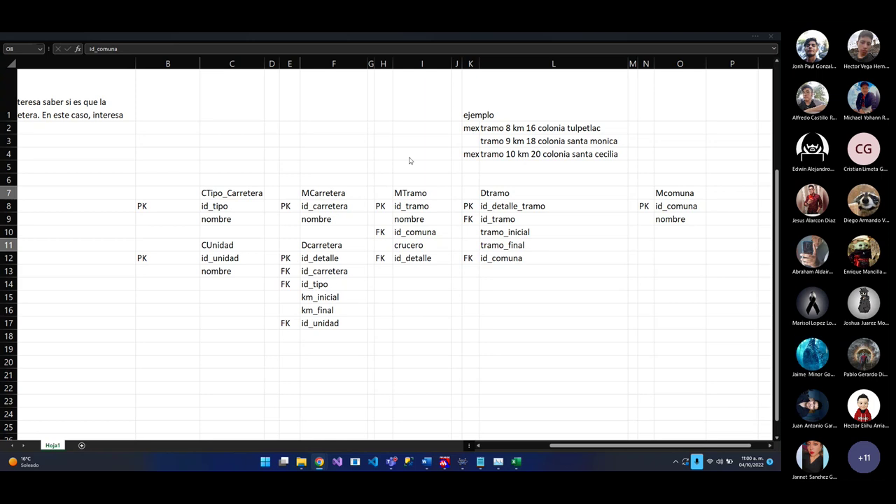
Add a new table heading Etramo in cell I16, below the MTramo table
click(437, 205)
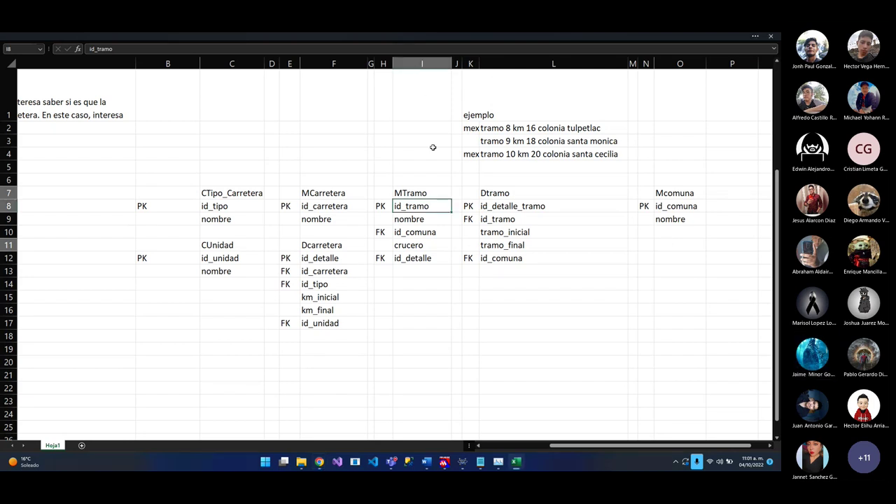
drag(95, 314, 288, 306)
click(290, 308)
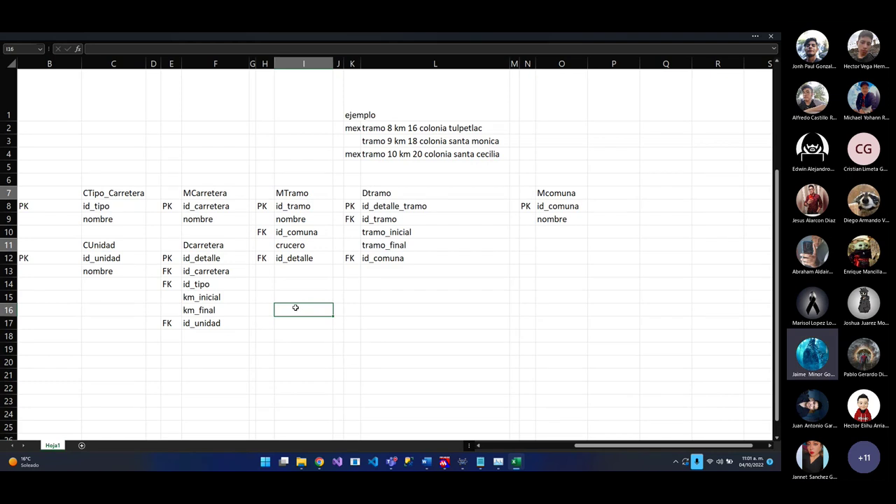
text(E)
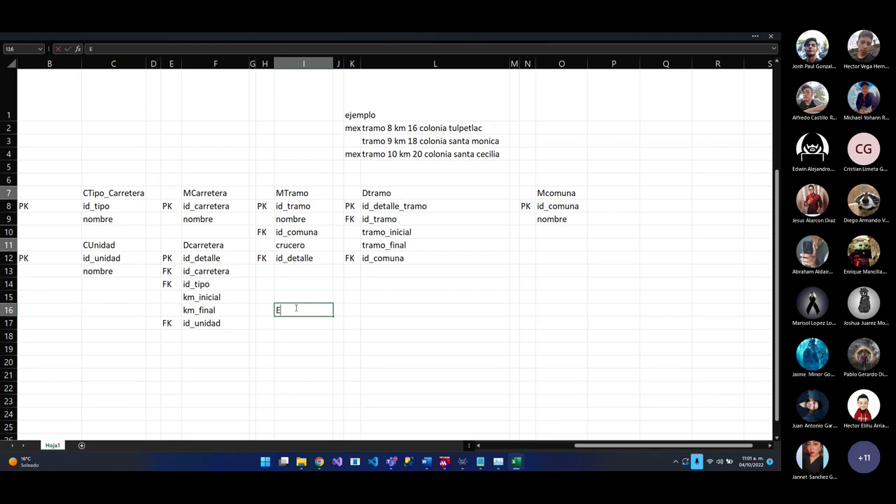
text(tramo)
key(Return)
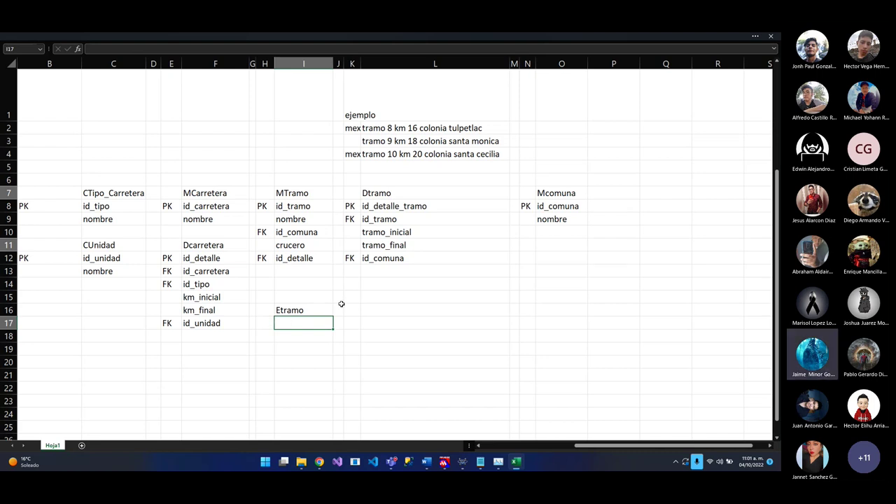
text(id_dettal)
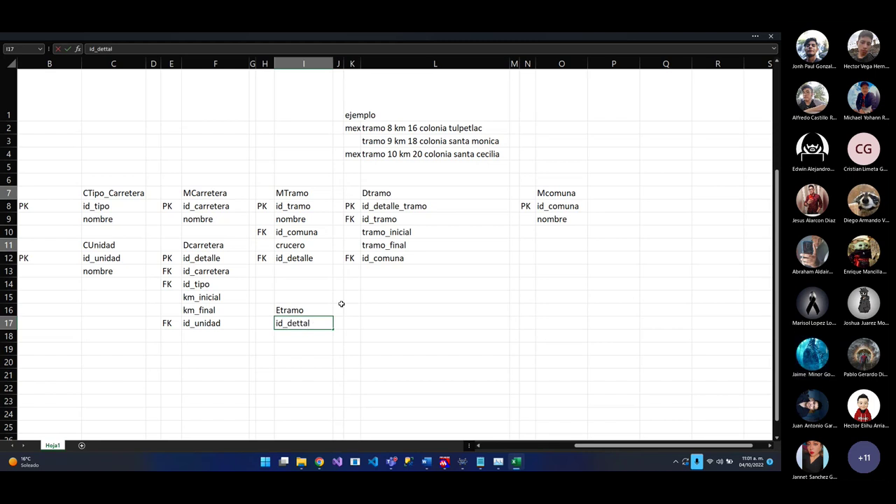
key(BackSpace)
key(BackSpace)
key(BackSpace)
text(alle_)
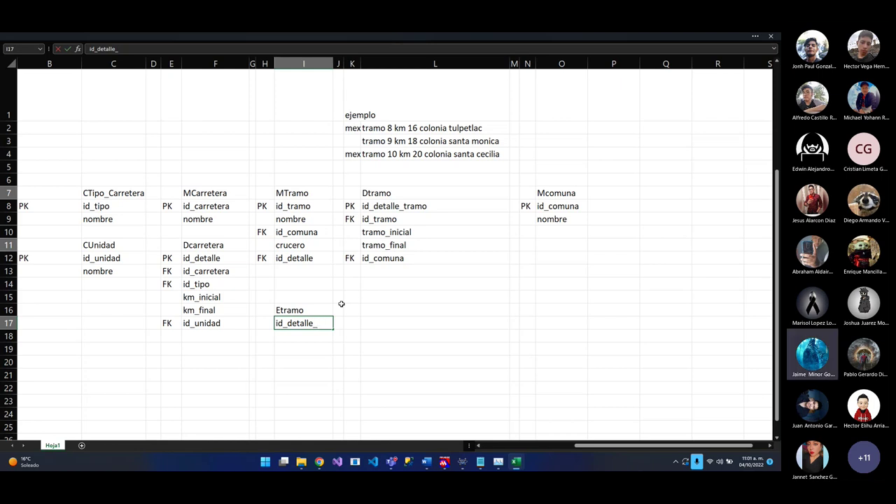
key(Escape)
click(209, 260)
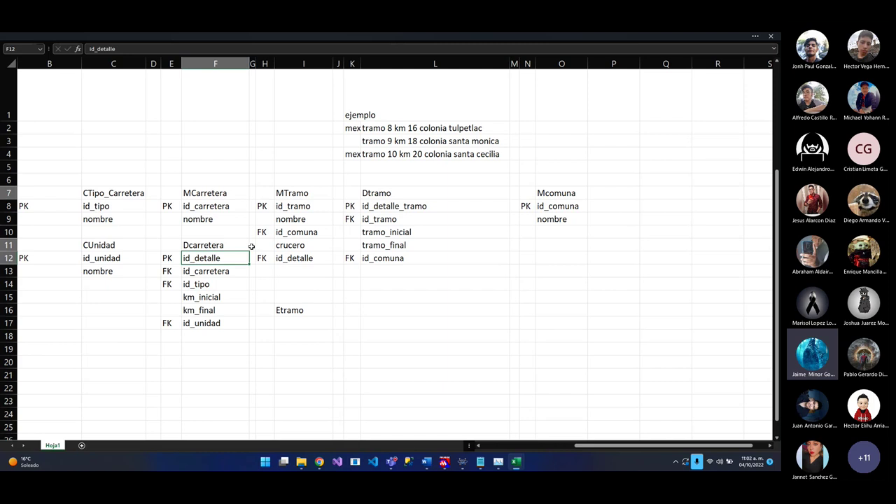
click(424, 208)
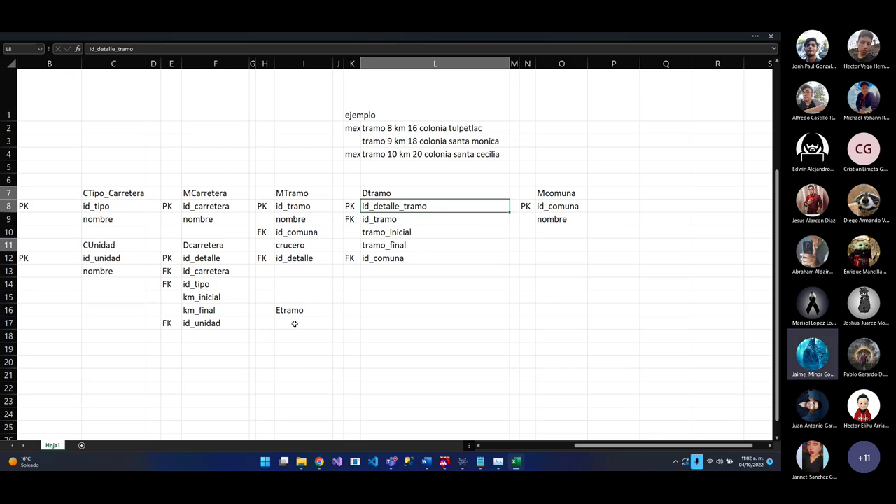
click(309, 206)
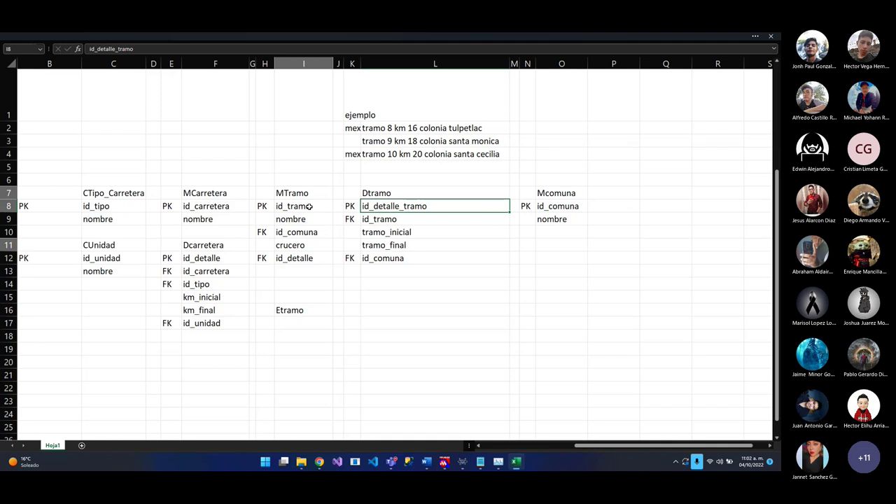
Enter the field id_encabezado_tramo in I17 under Etramo and widen column I to fit it
click(294, 322)
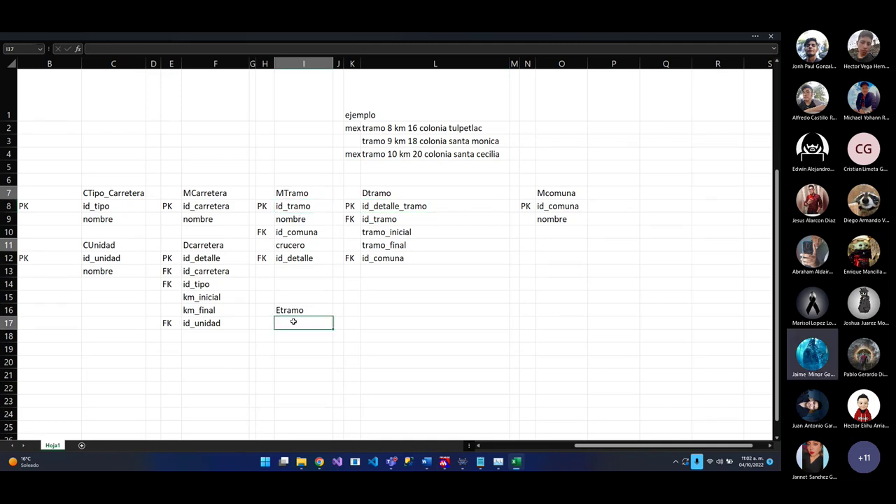
text(id_en)
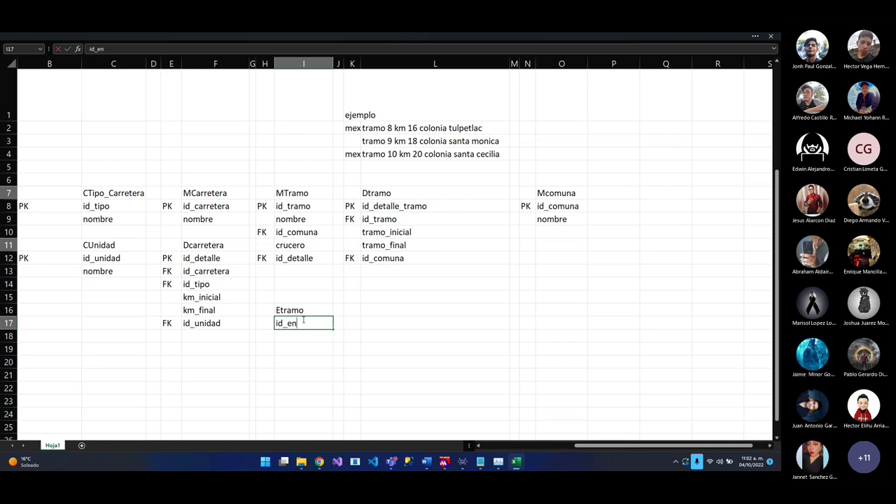
text(cabezado_tramo)
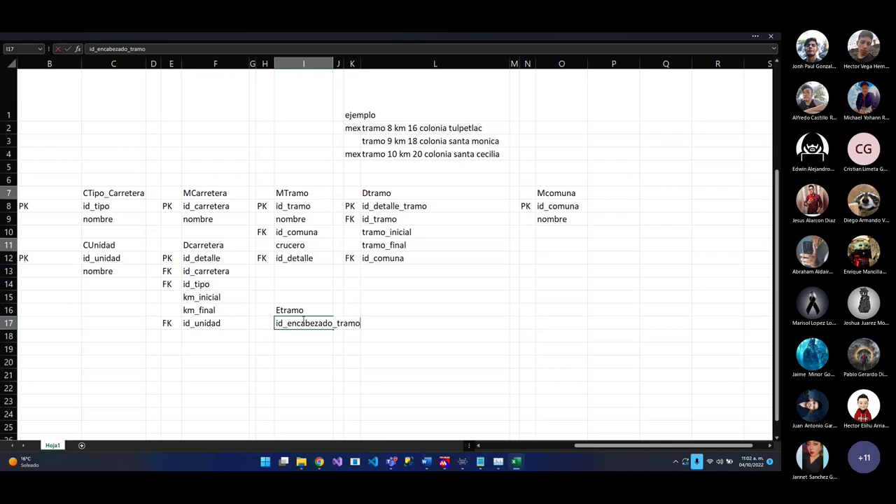
key(Return)
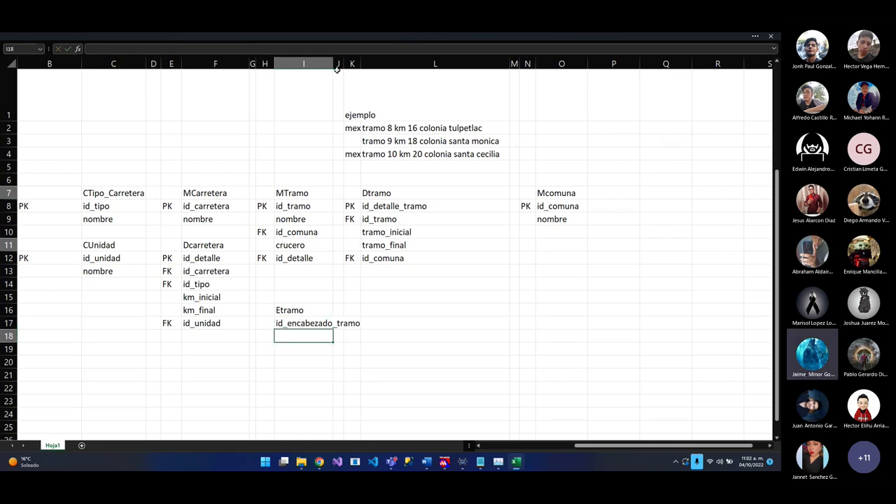
drag(334, 63, 363, 70)
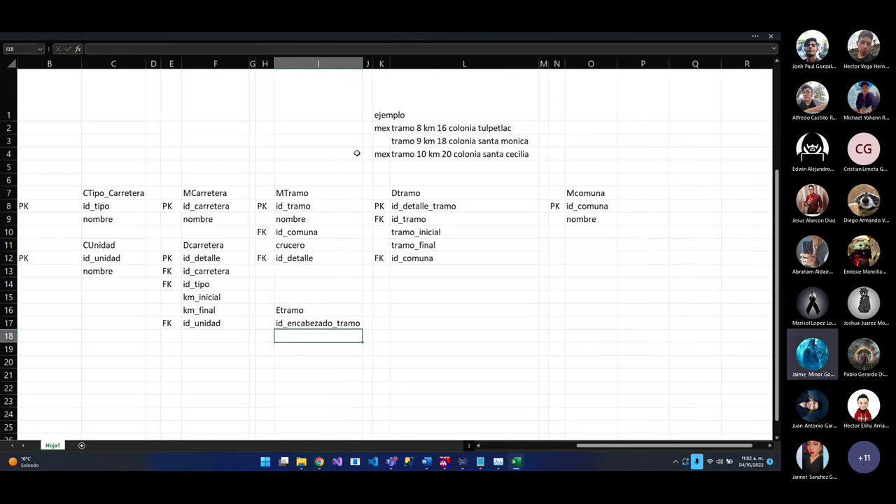
Copy id_encabezado_tramo into F18 at the end of the Dcarretera table and mark it FK in E18
click(325, 319)
key(ctrl+c)
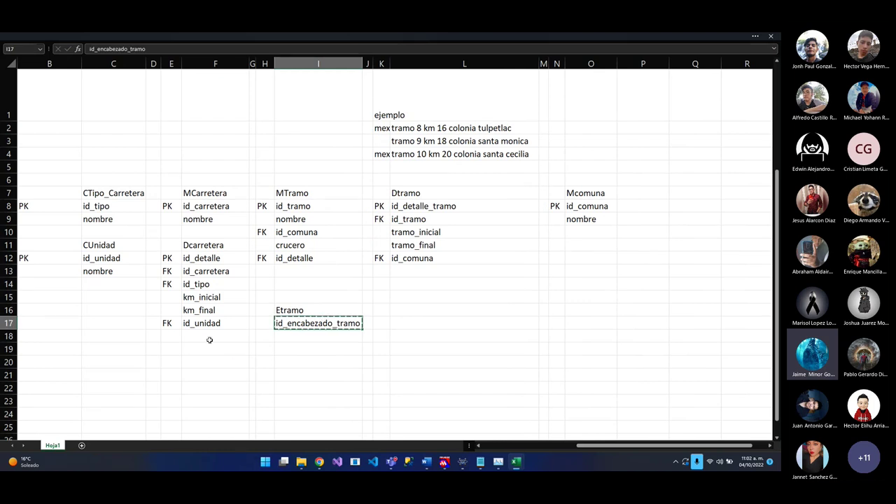
click(210, 336)
key(ctrl+v)
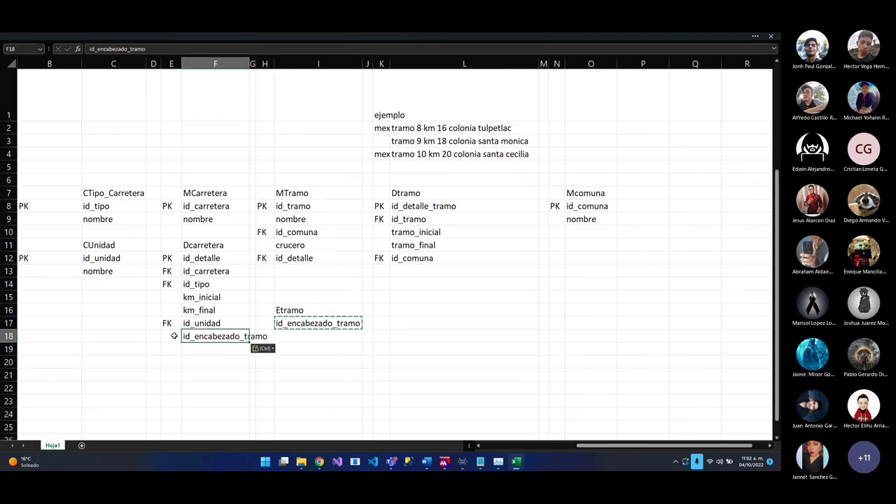
click(175, 336)
text(FK)
key(Return)
Mark Etramo's id_encabezado_tramo as PK in H17 and widen column F to fit its longest field name
key(Right)
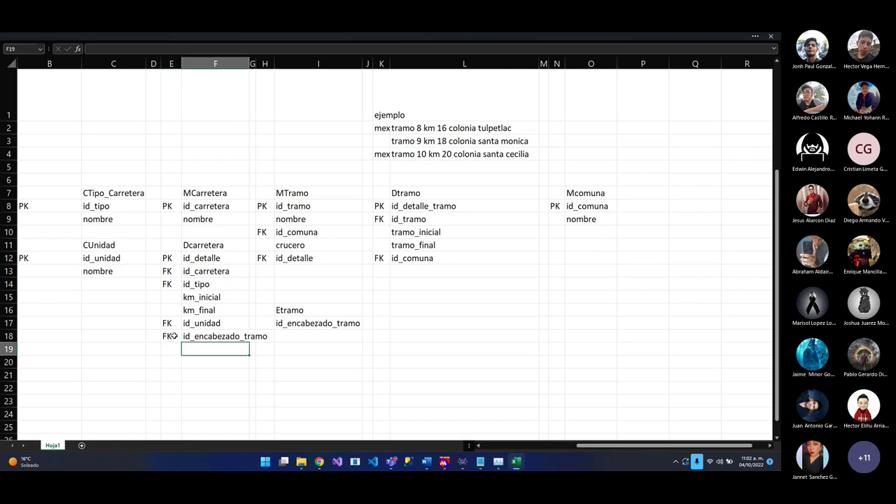
key(Right)
key(Right)
key(Up)
key(Up)
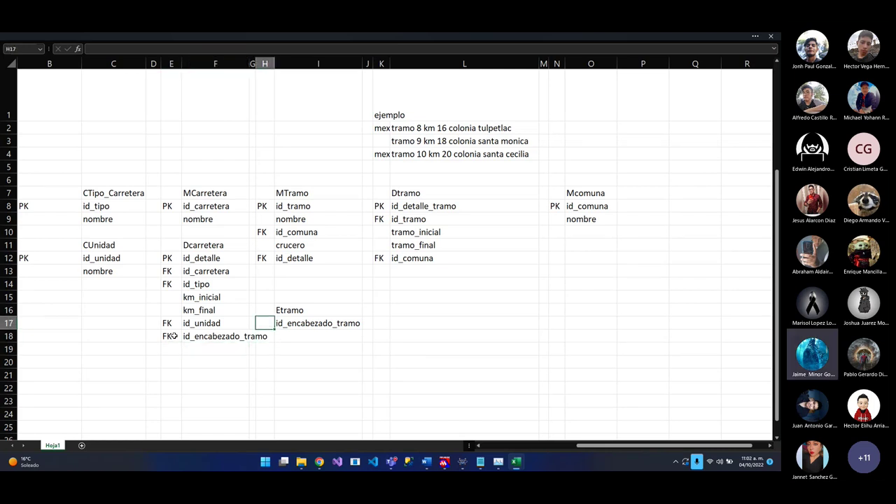
text(PK)
key(Return)
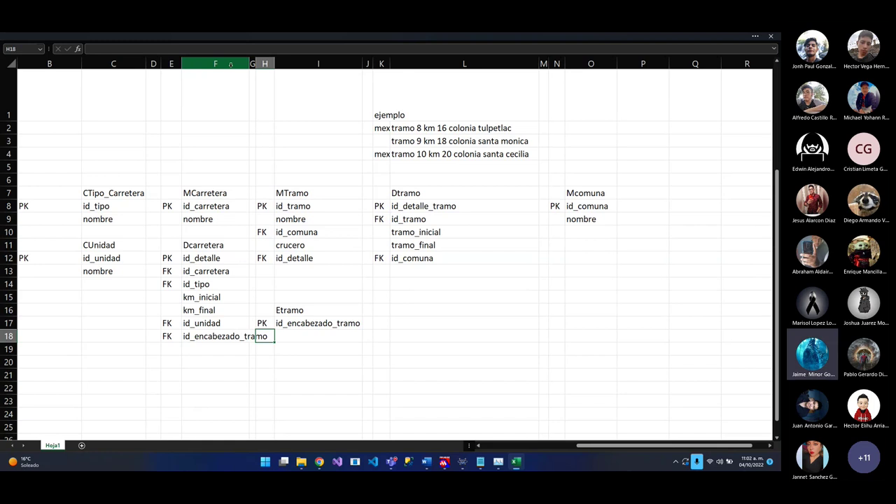
drag(250, 64, 268, 64)
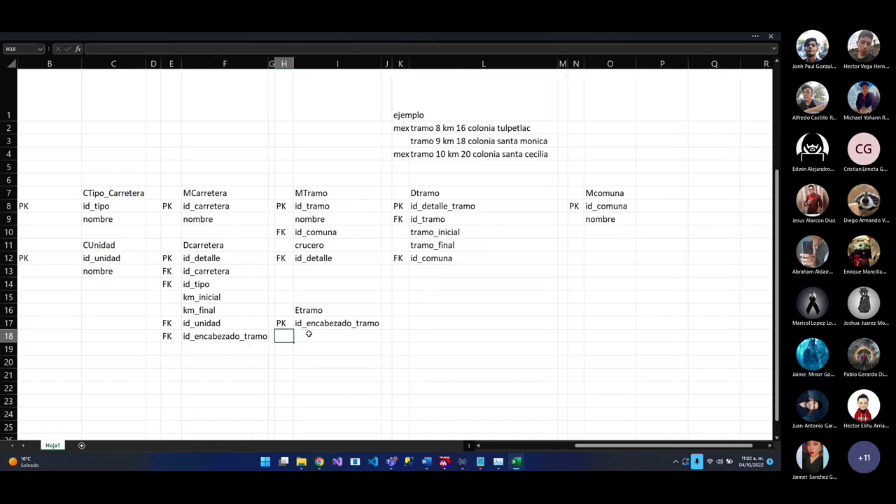
Delete the id_detalle field and its FK mark from the MTramo table in H12:I12
click(434, 205)
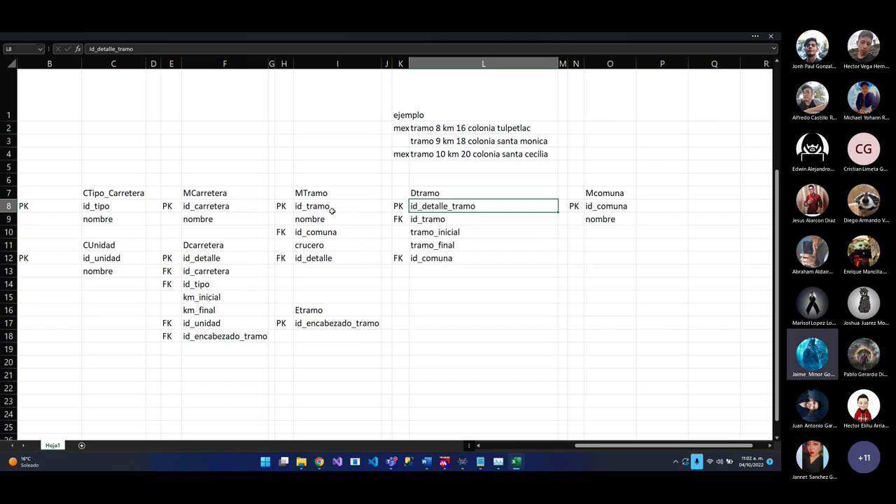
drag(324, 259, 284, 259)
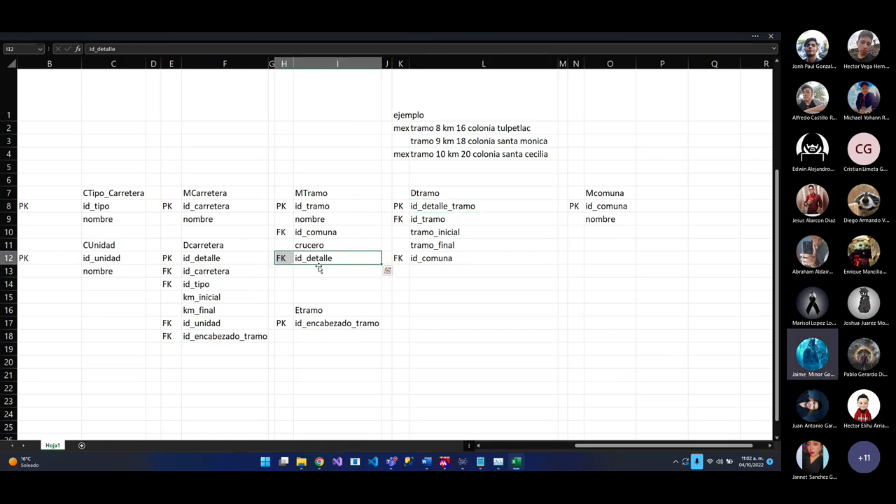
key(Delete)
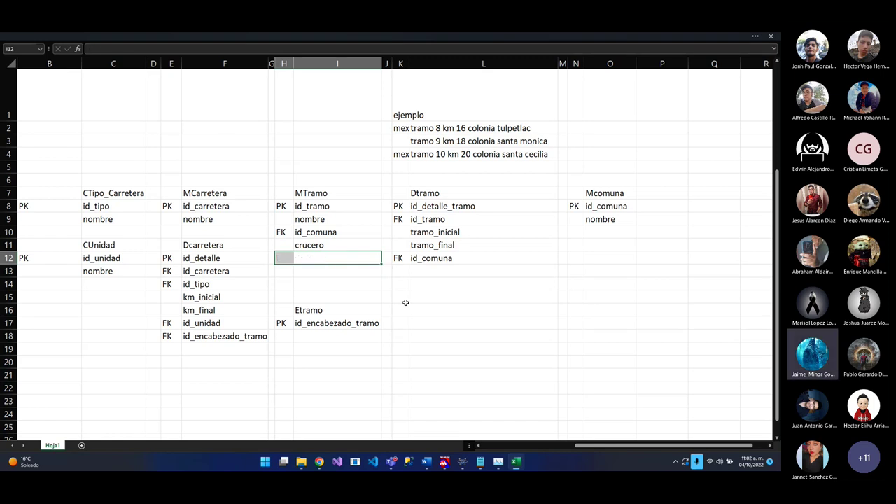
Copy id_tramo from the MTramo table into I18 under Etramo and mark it FK in H18
click(344, 241)
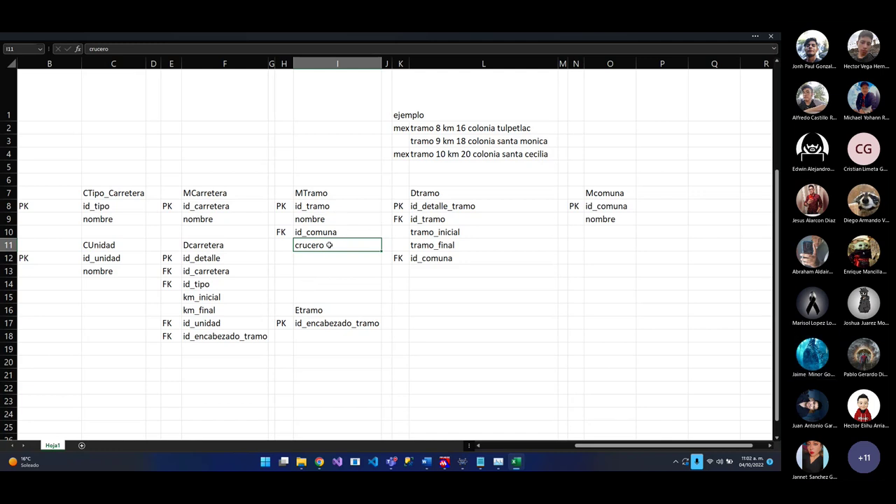
click(329, 206)
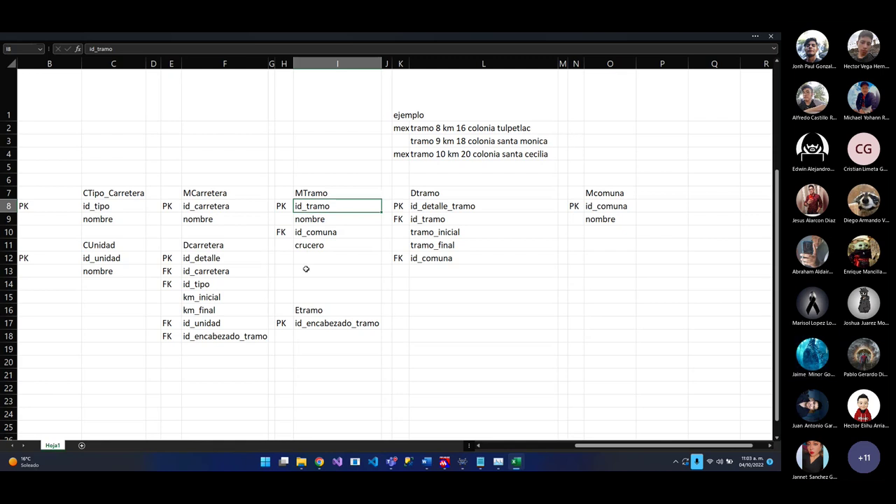
click(287, 206)
drag(286, 206, 327, 210)
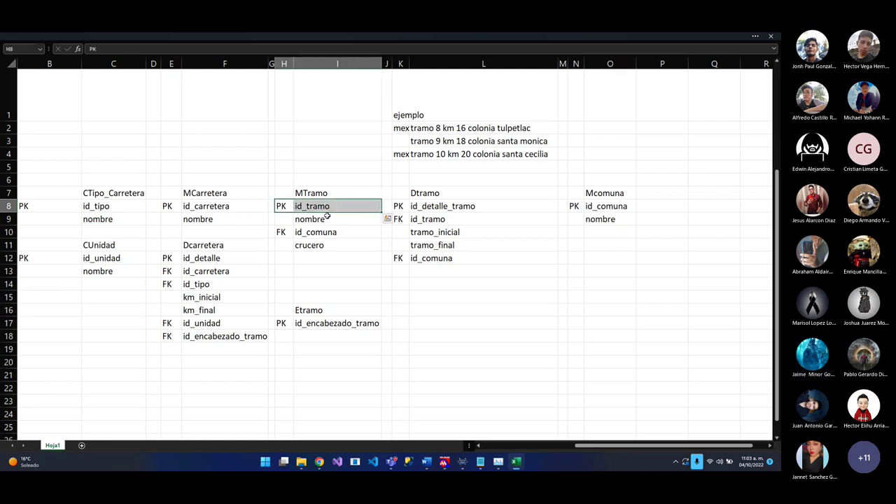
click(319, 205)
key(ctrl+c)
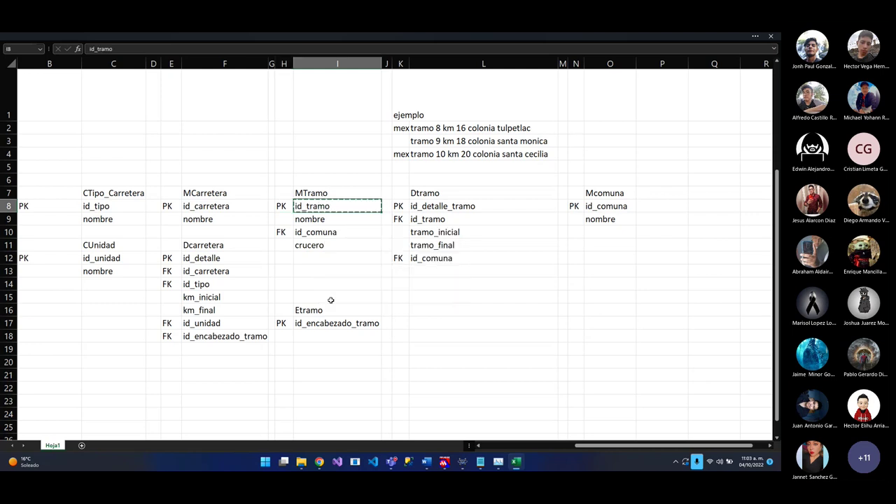
click(320, 347)
click(321, 333)
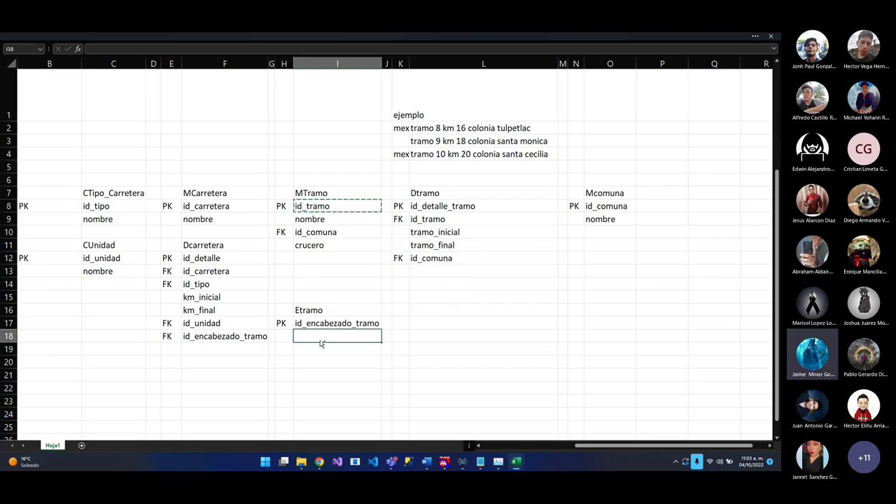
key(ctrl+v)
key(Left)
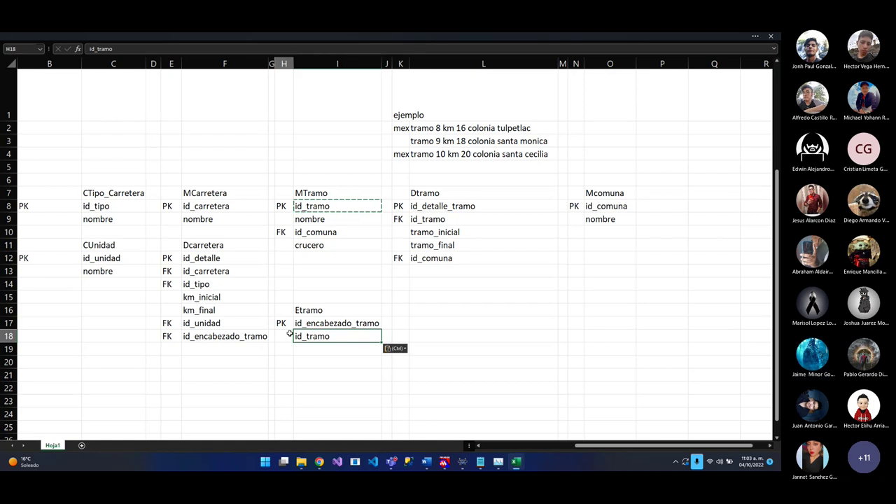
text(FK)
key(Return)
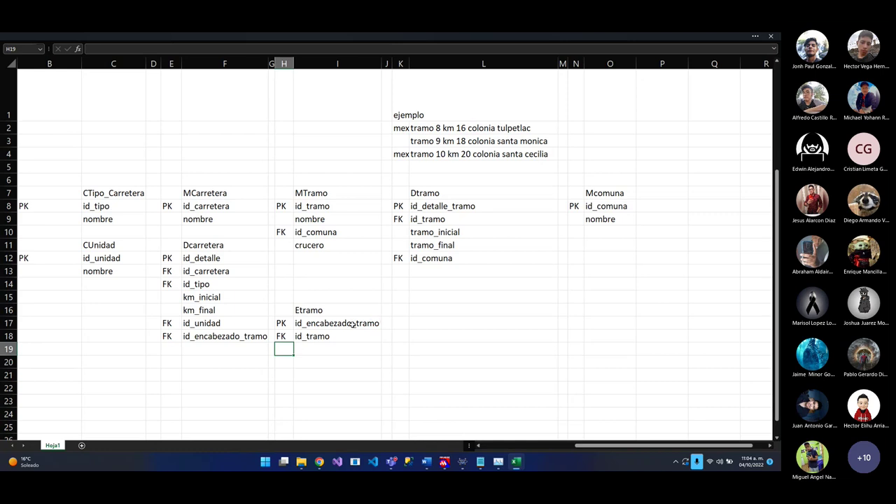
click(352, 324)
click(340, 298)
click(337, 308)
click(481, 326)
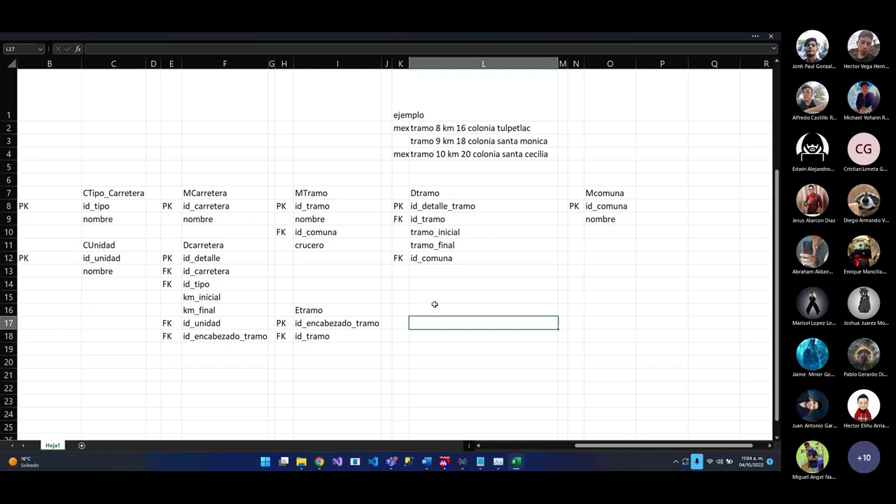
click(315, 306)
drag(282, 308, 346, 335)
key(ctrl+z)
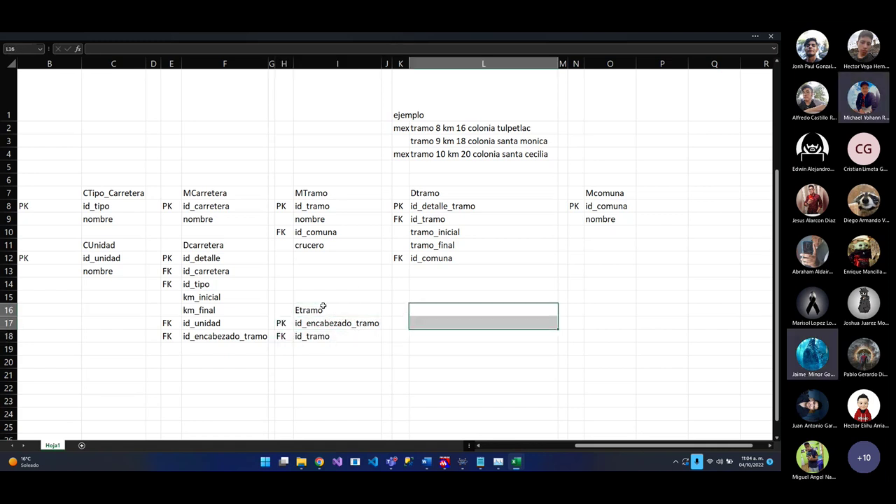
click(281, 206)
click(281, 219)
click(281, 232)
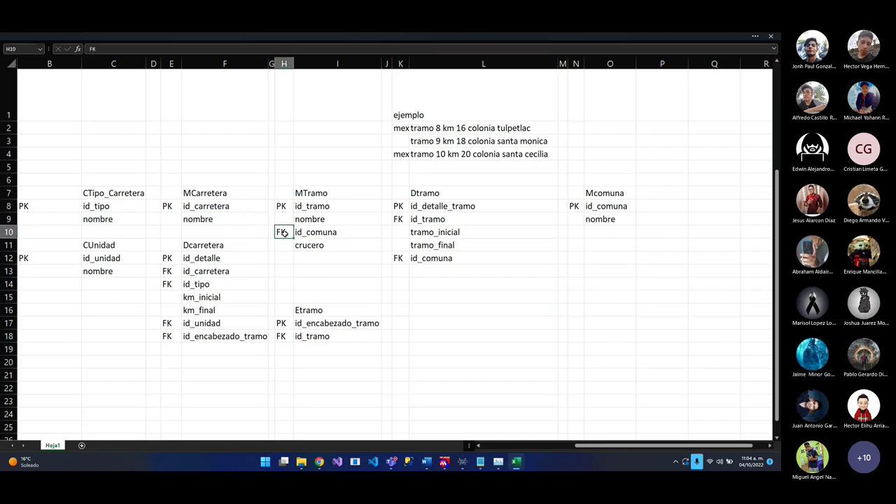
drag(282, 232, 337, 244)
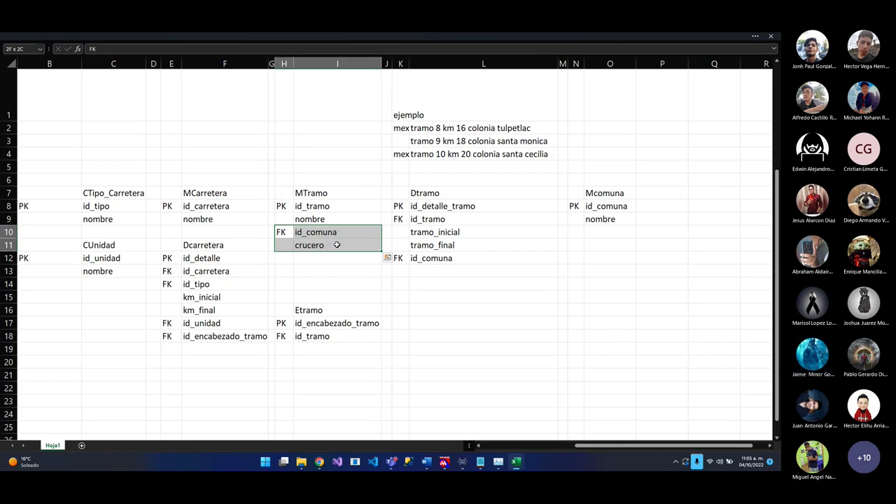
key(Up)
key(Down)
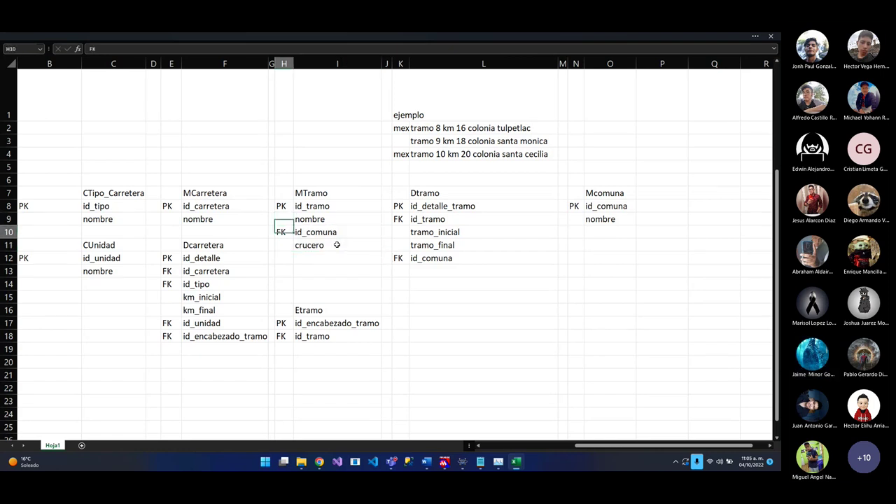
Delete id_comuna and its FK mark from the MTramo table and move crucero up into I10
key(shift+Right)
key(Delete)
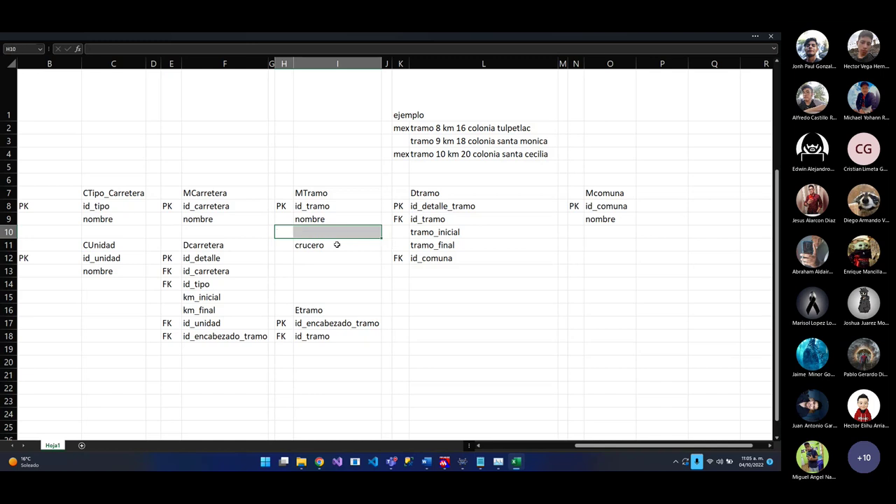
click(310, 244)
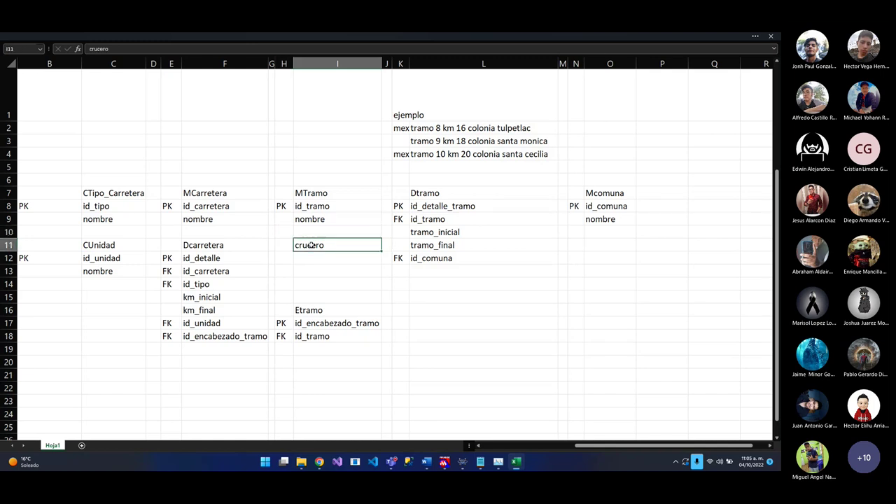
key(ctrl+x)
click(315, 232)
key(ctrl+v)
click(330, 243)
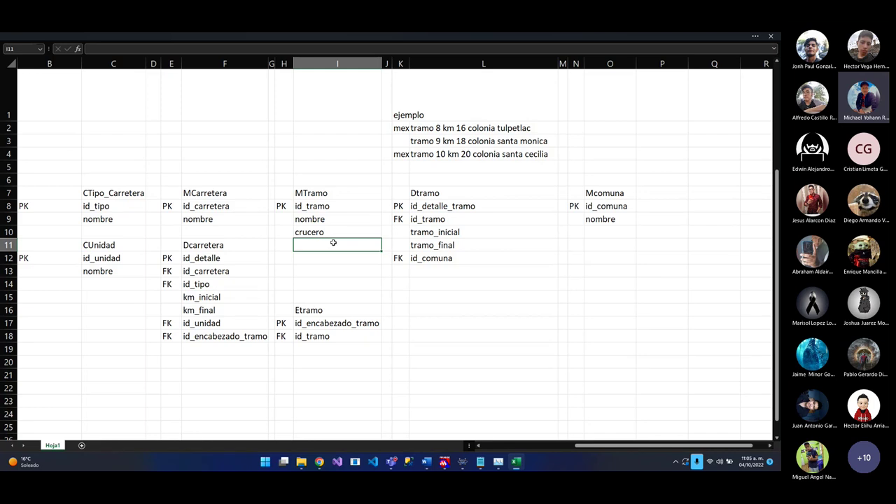
Set the ribbon to always stay visible and apply all borders to the CTipo_Carretera cells C7:C9
drag(107, 196, 105, 220)
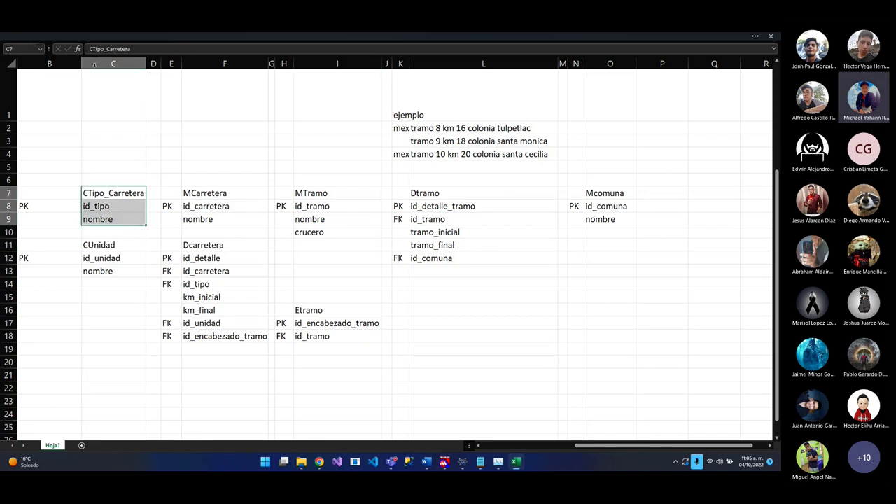
click(746, 36)
click(771, 100)
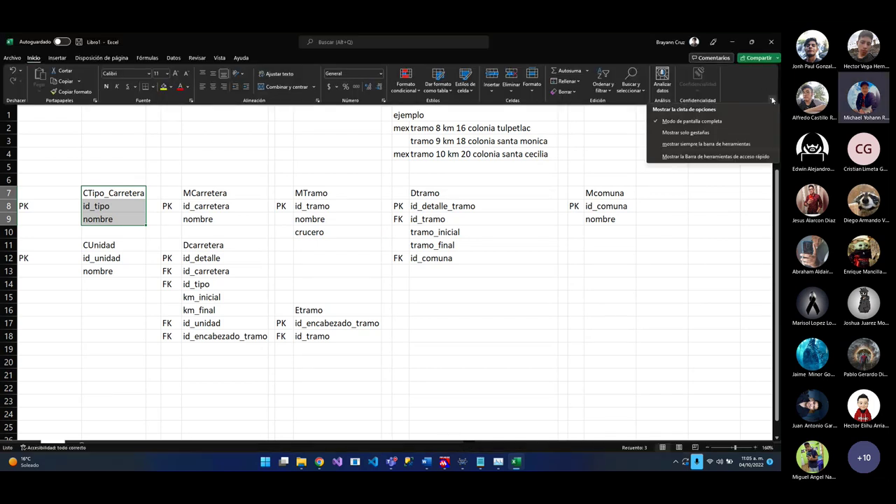
click(711, 144)
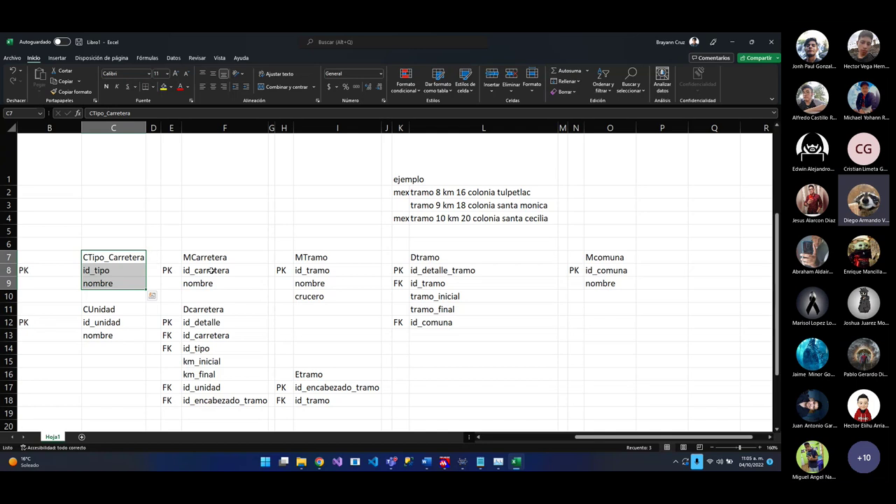
scroll(211, 270, down, 1)
click(152, 88)
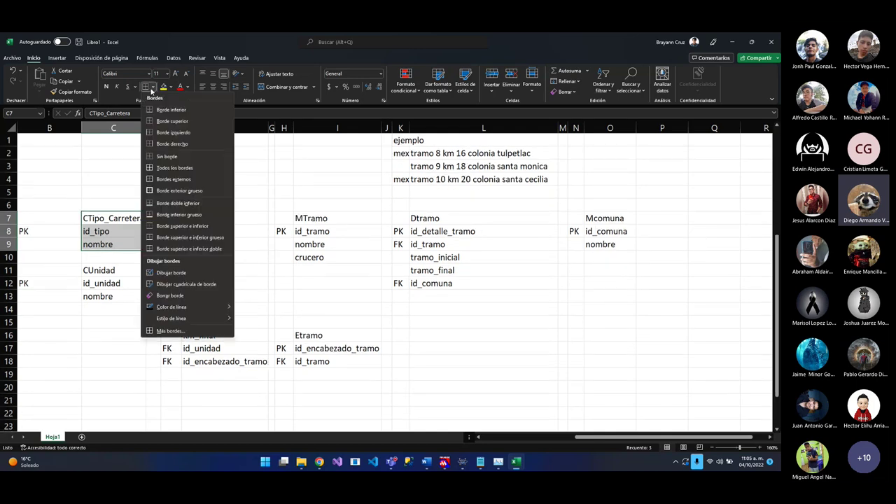
click(177, 155)
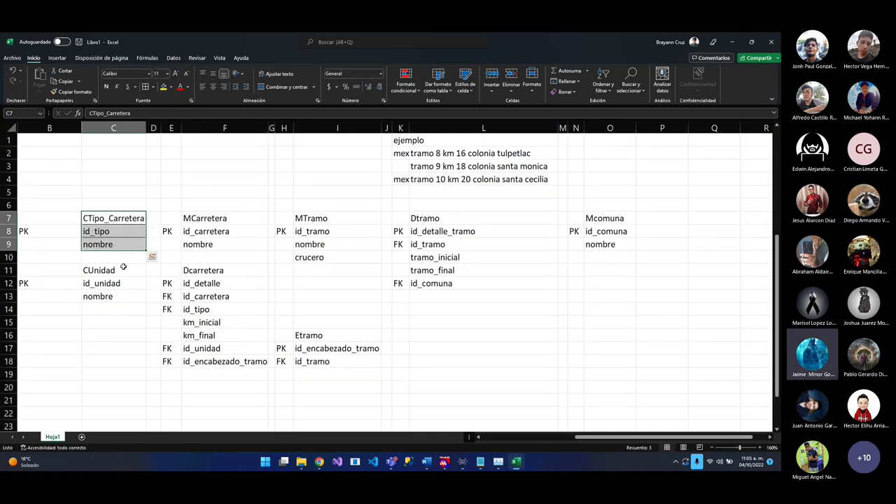
Apply all borders to the CUnidad cells C11:C13 and the MCarretera cells F7:F9
drag(116, 271, 112, 298)
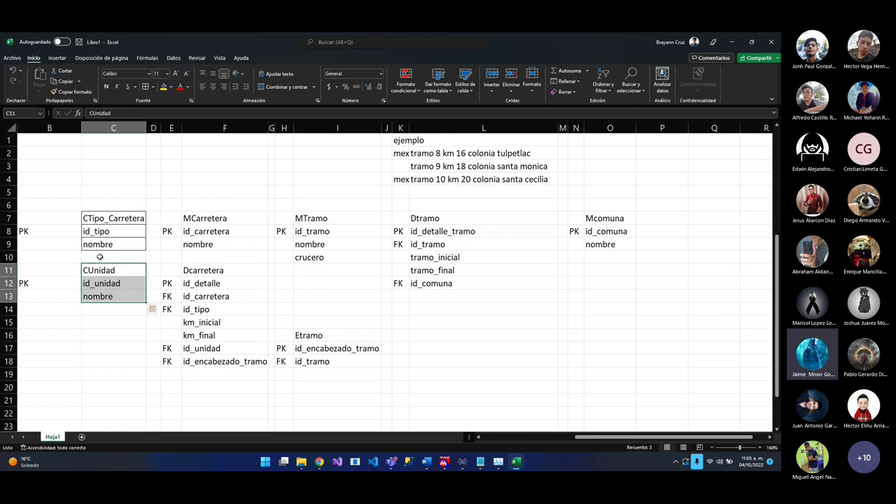
click(145, 86)
drag(205, 222, 208, 245)
click(145, 87)
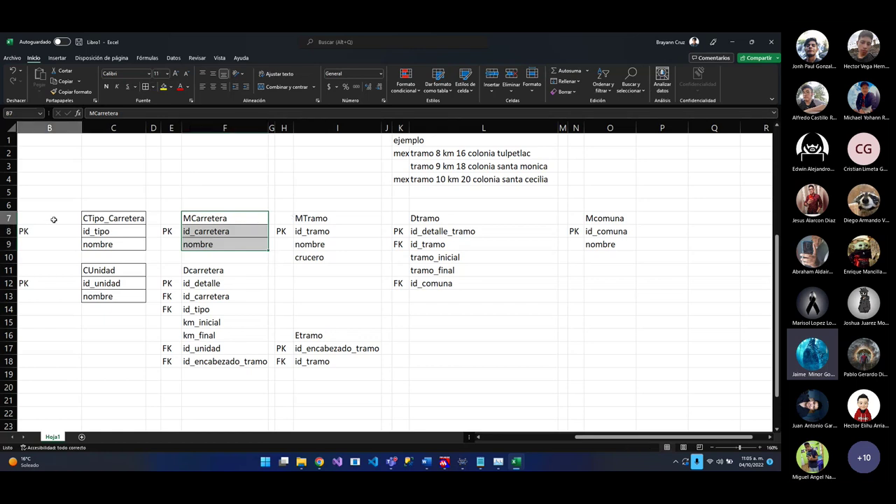
Extend the all-borders format to the key columns of CTipo_Carretera (B7:C9), MCarretera (E7:F9) and CUnidad (B11:C13)
drag(51, 218, 121, 247)
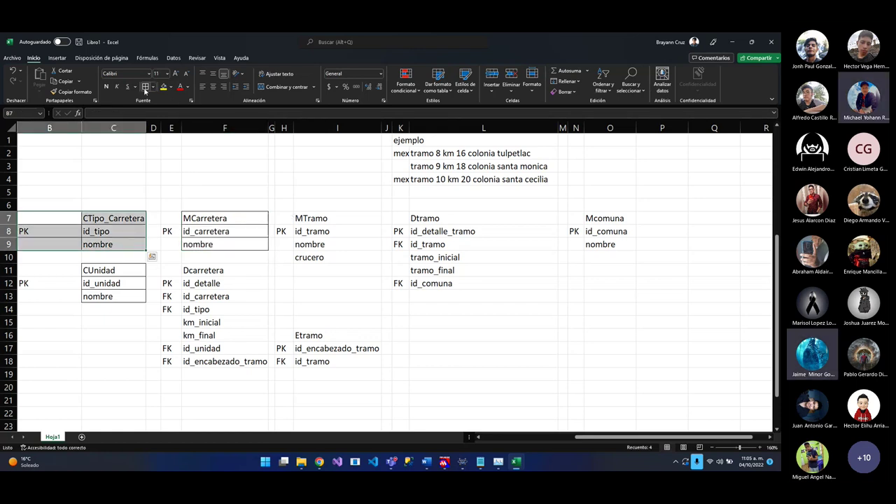
drag(178, 220, 206, 239)
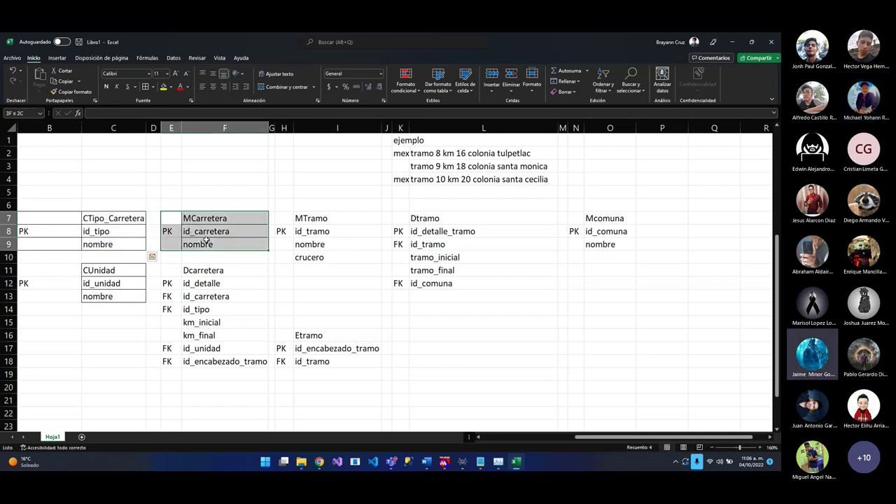
click(145, 87)
drag(66, 276, 114, 296)
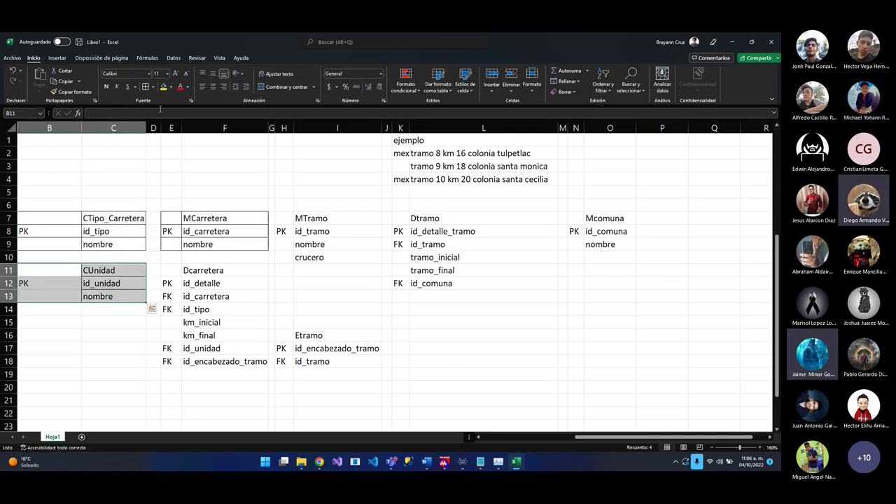
click(145, 87)
Apply all borders to the MTramo table in H7:I10 and the Etramo table in H16:I18
click(220, 270)
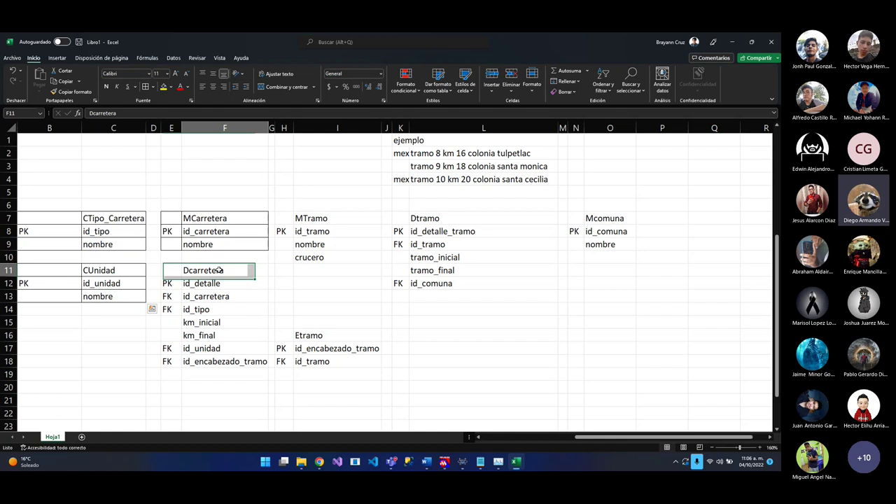
drag(186, 272, 224, 361)
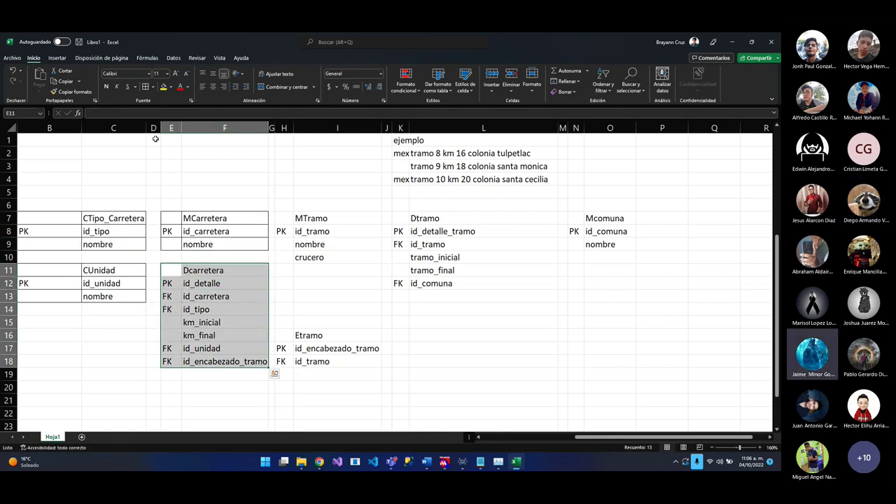
drag(282, 218, 316, 264)
key(Escape)
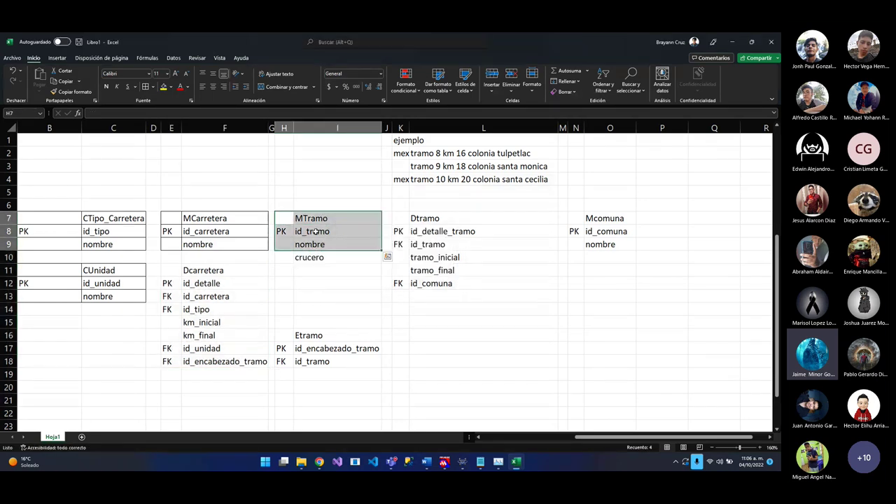
drag(291, 218, 316, 259)
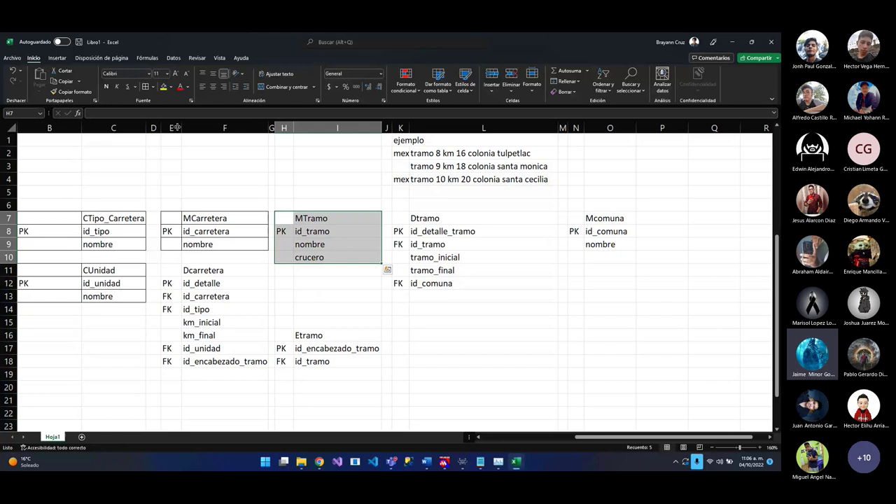
click(147, 87)
drag(287, 334, 318, 362)
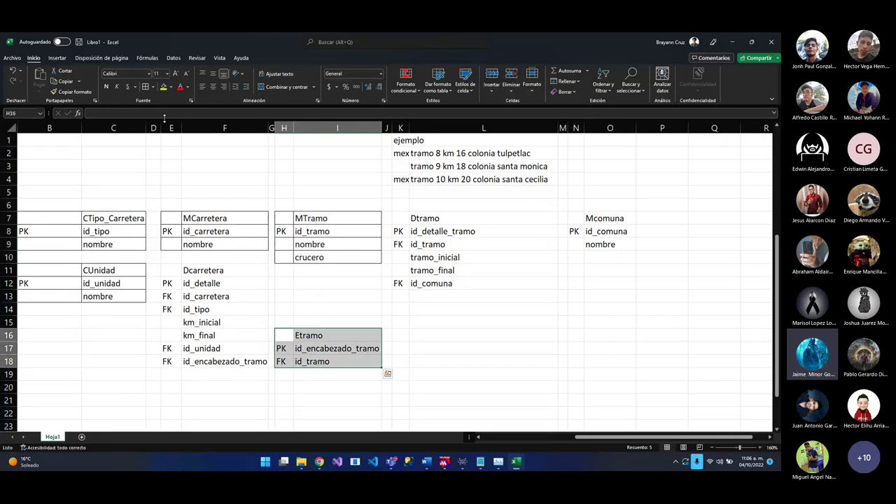
click(147, 87)
Apply all borders to the Dcarretera (E11:F18), Dtramo (K7:L12) and Mcomuna (N7:O9) tables
drag(175, 271, 260, 362)
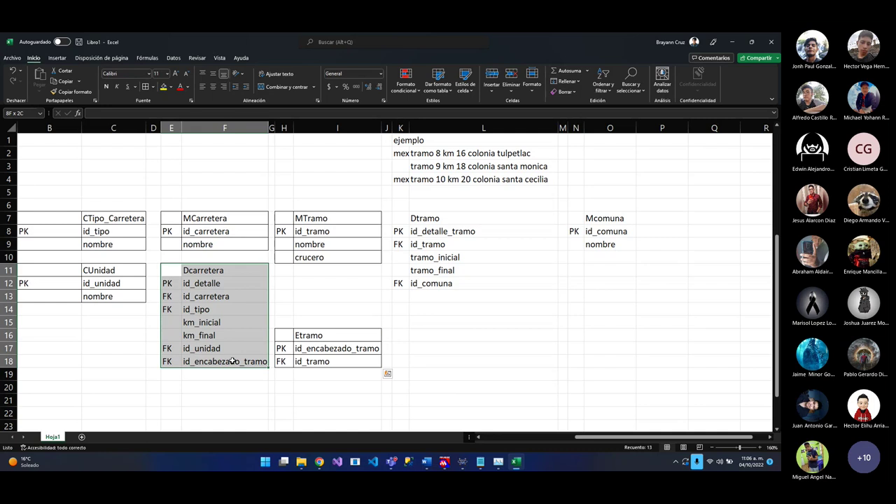
click(146, 87)
drag(398, 219, 473, 278)
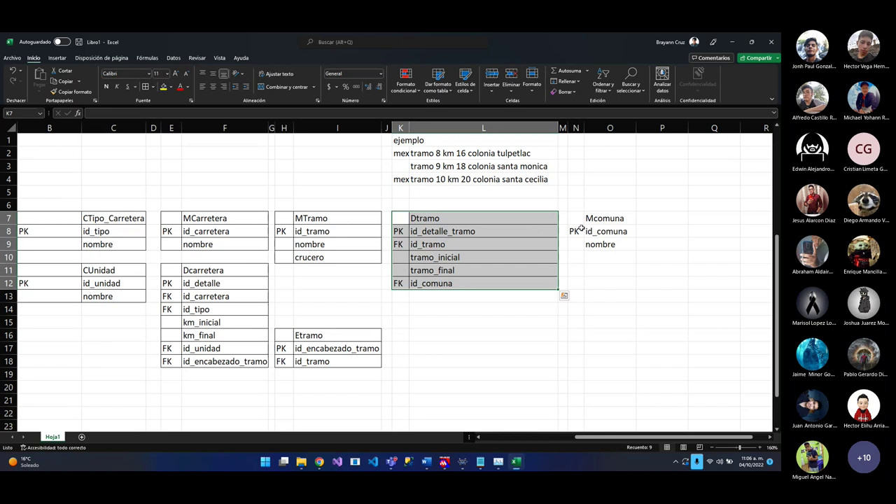
drag(578, 218, 623, 244)
click(146, 87)
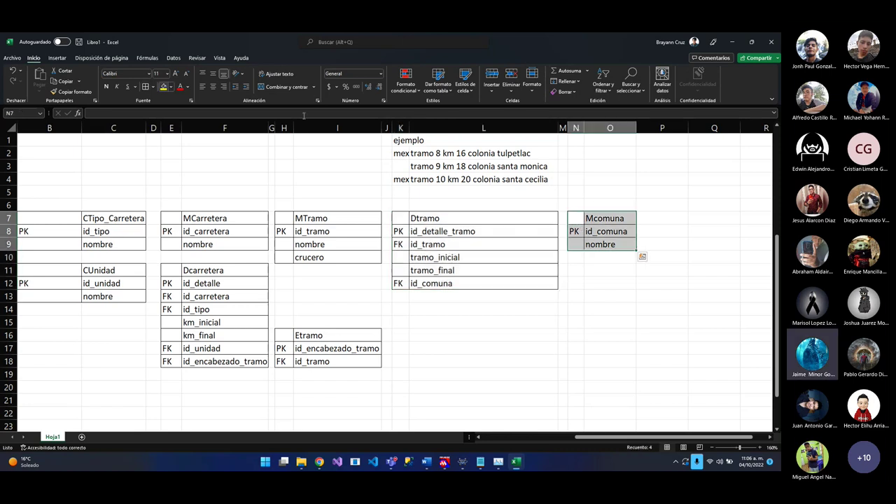
drag(596, 274, 607, 350)
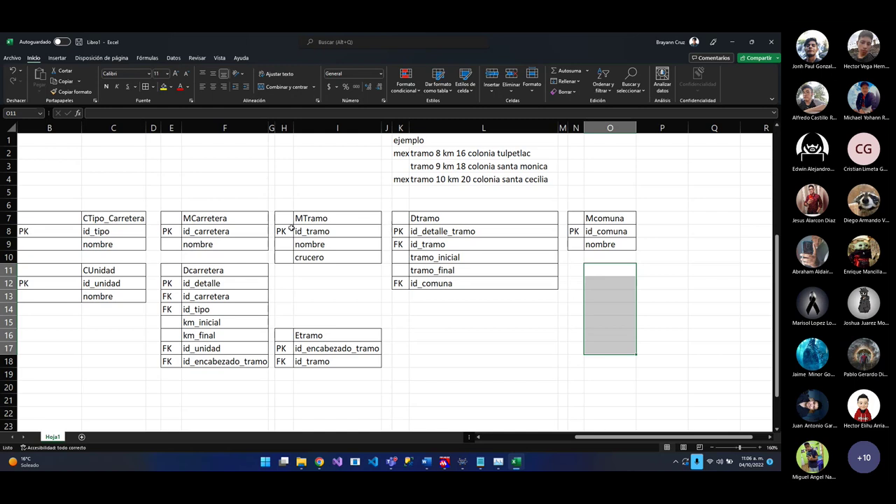
click(366, 272)
click(399, 311)
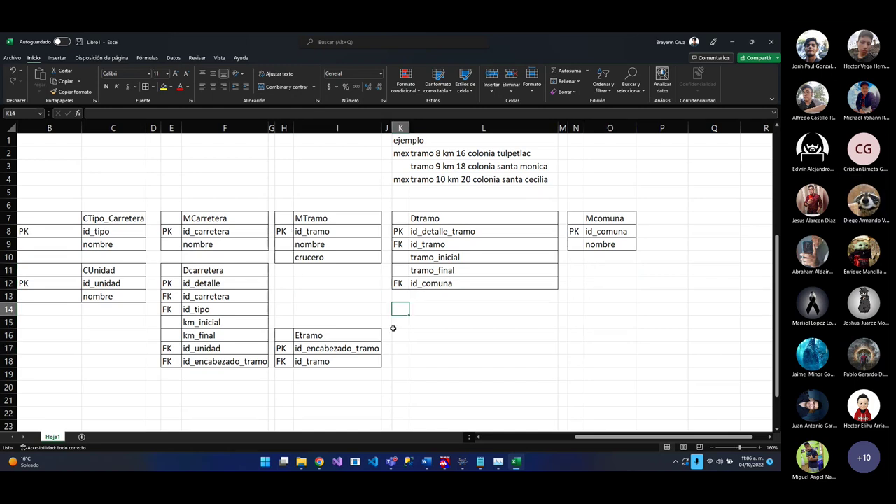
click(424, 361)
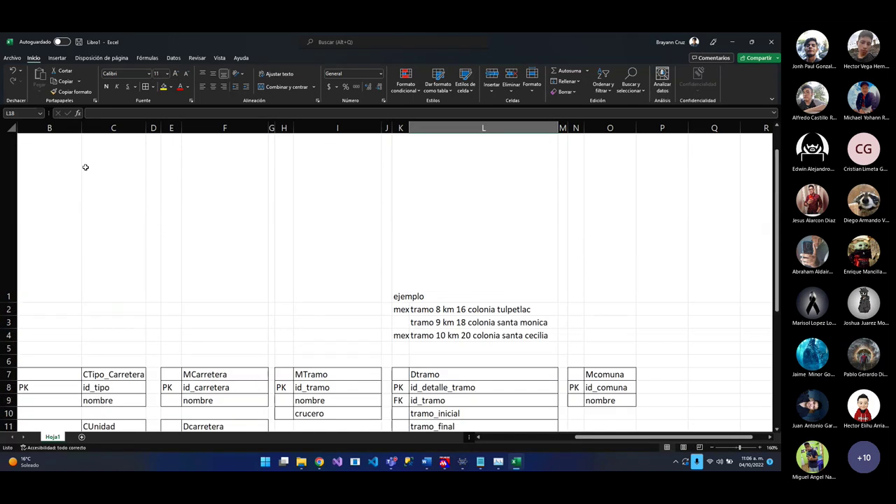
Narrow column B to fit its PK marks
drag(84, 168, 31, 173)
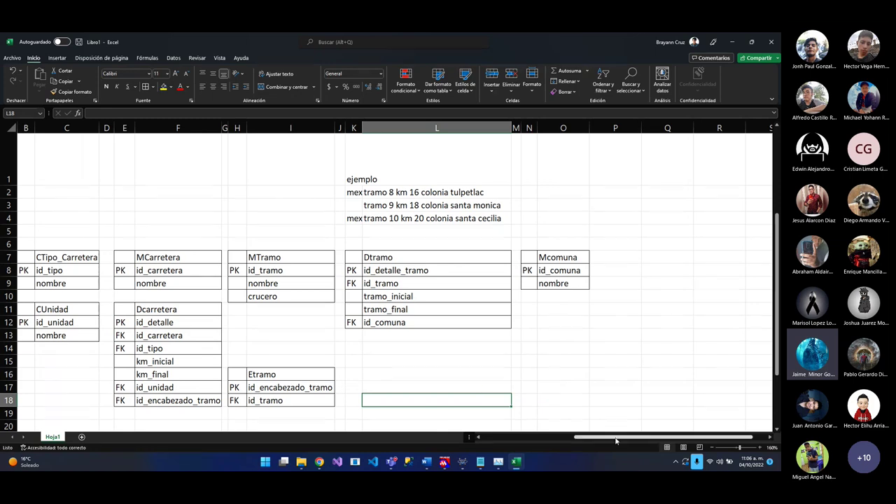
drag(612, 437, 587, 451)
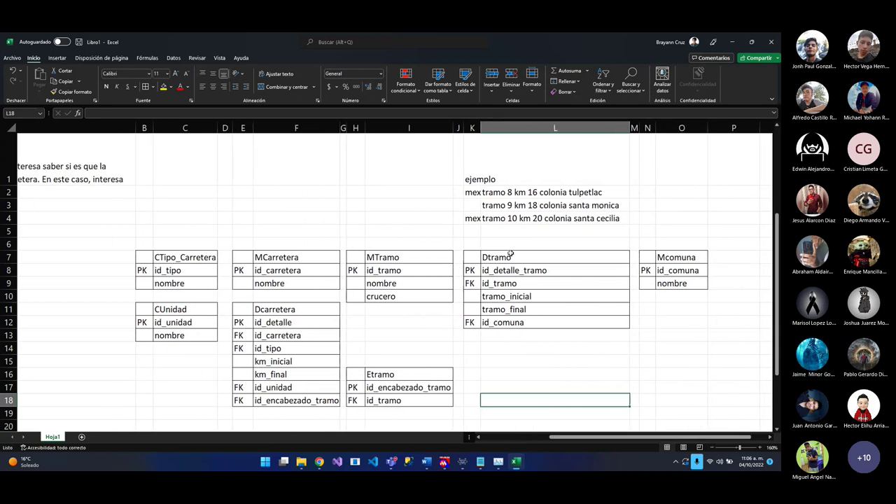
Copy the example road and section rows in K2:L4
click(482, 196)
click(475, 193)
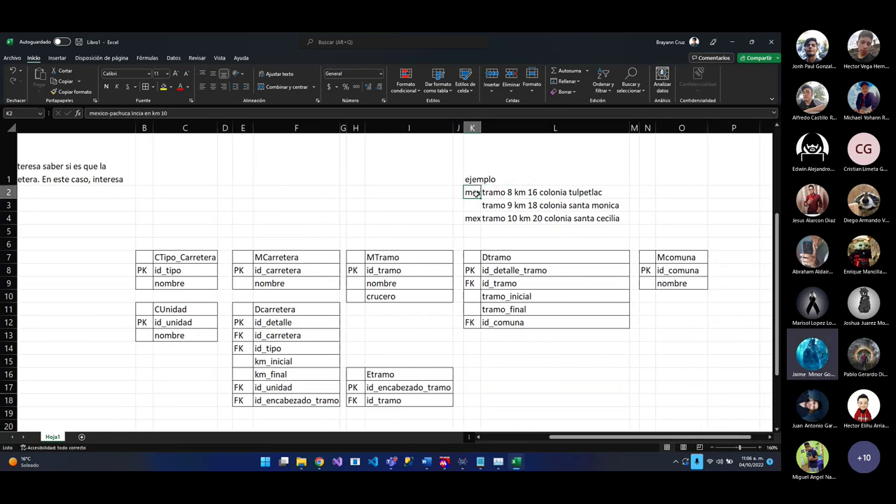
click(477, 181)
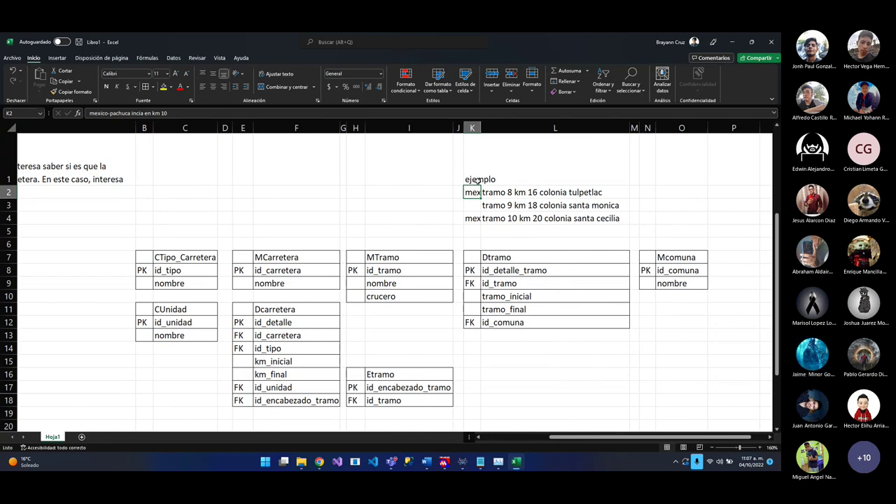
scroll(484, 277, up, 2)
scroll(483, 289, down, 2)
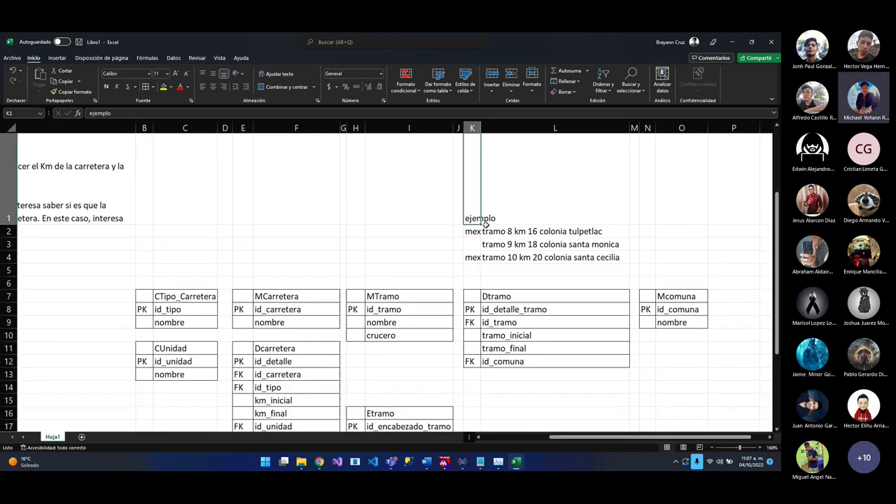
drag(473, 231, 486, 258)
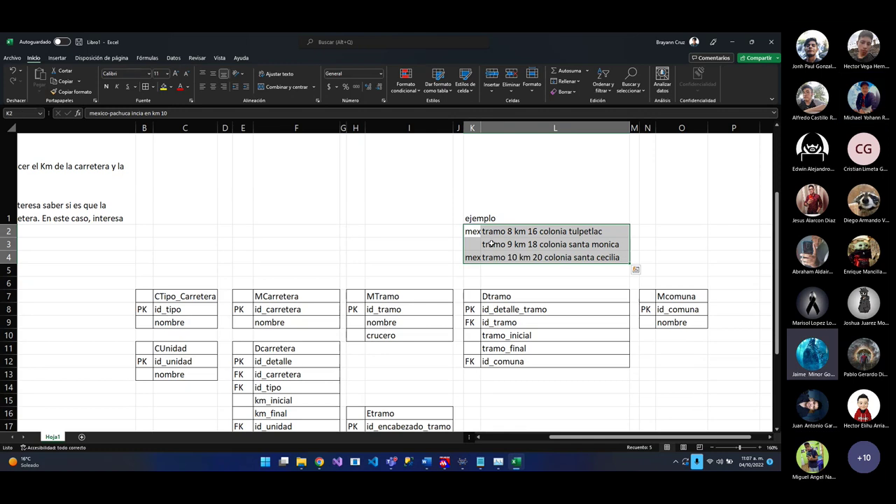
scroll(485, 226, down, 1)
click(483, 236)
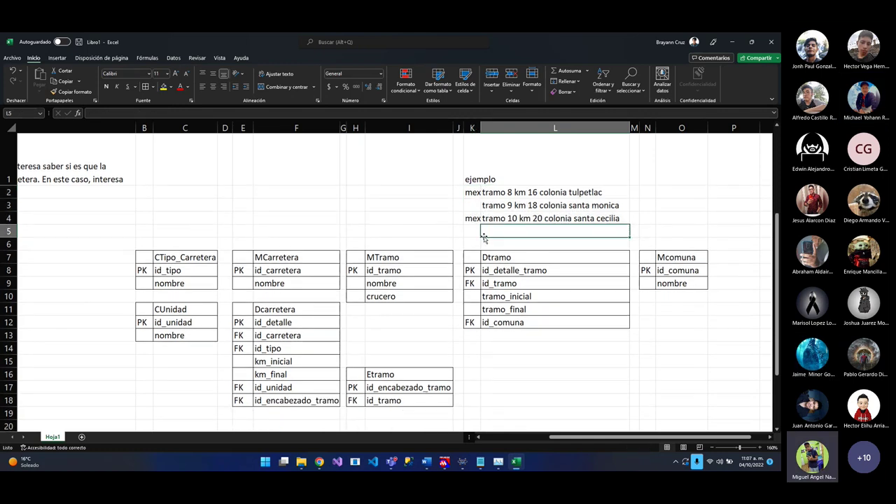
drag(470, 194, 493, 217)
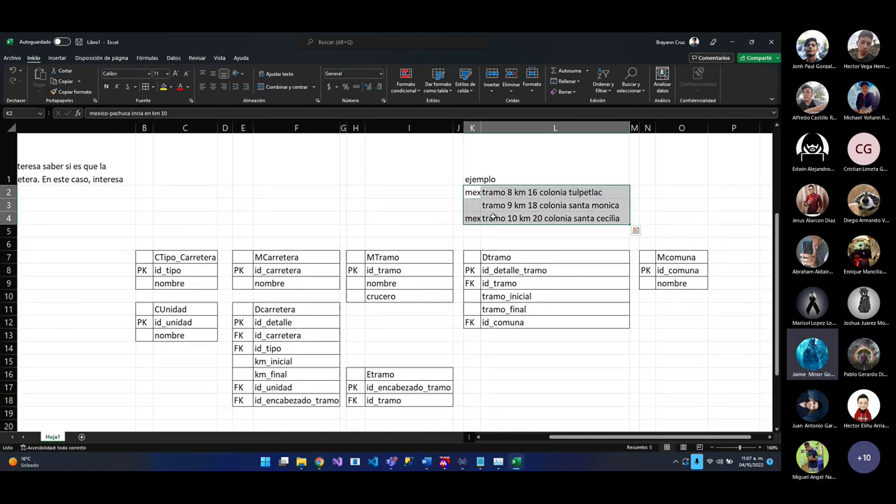
key(ctrl+c)
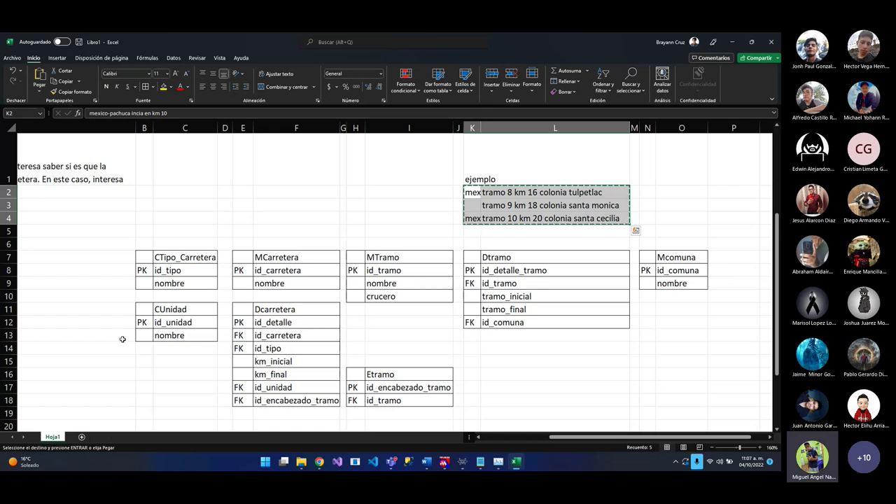